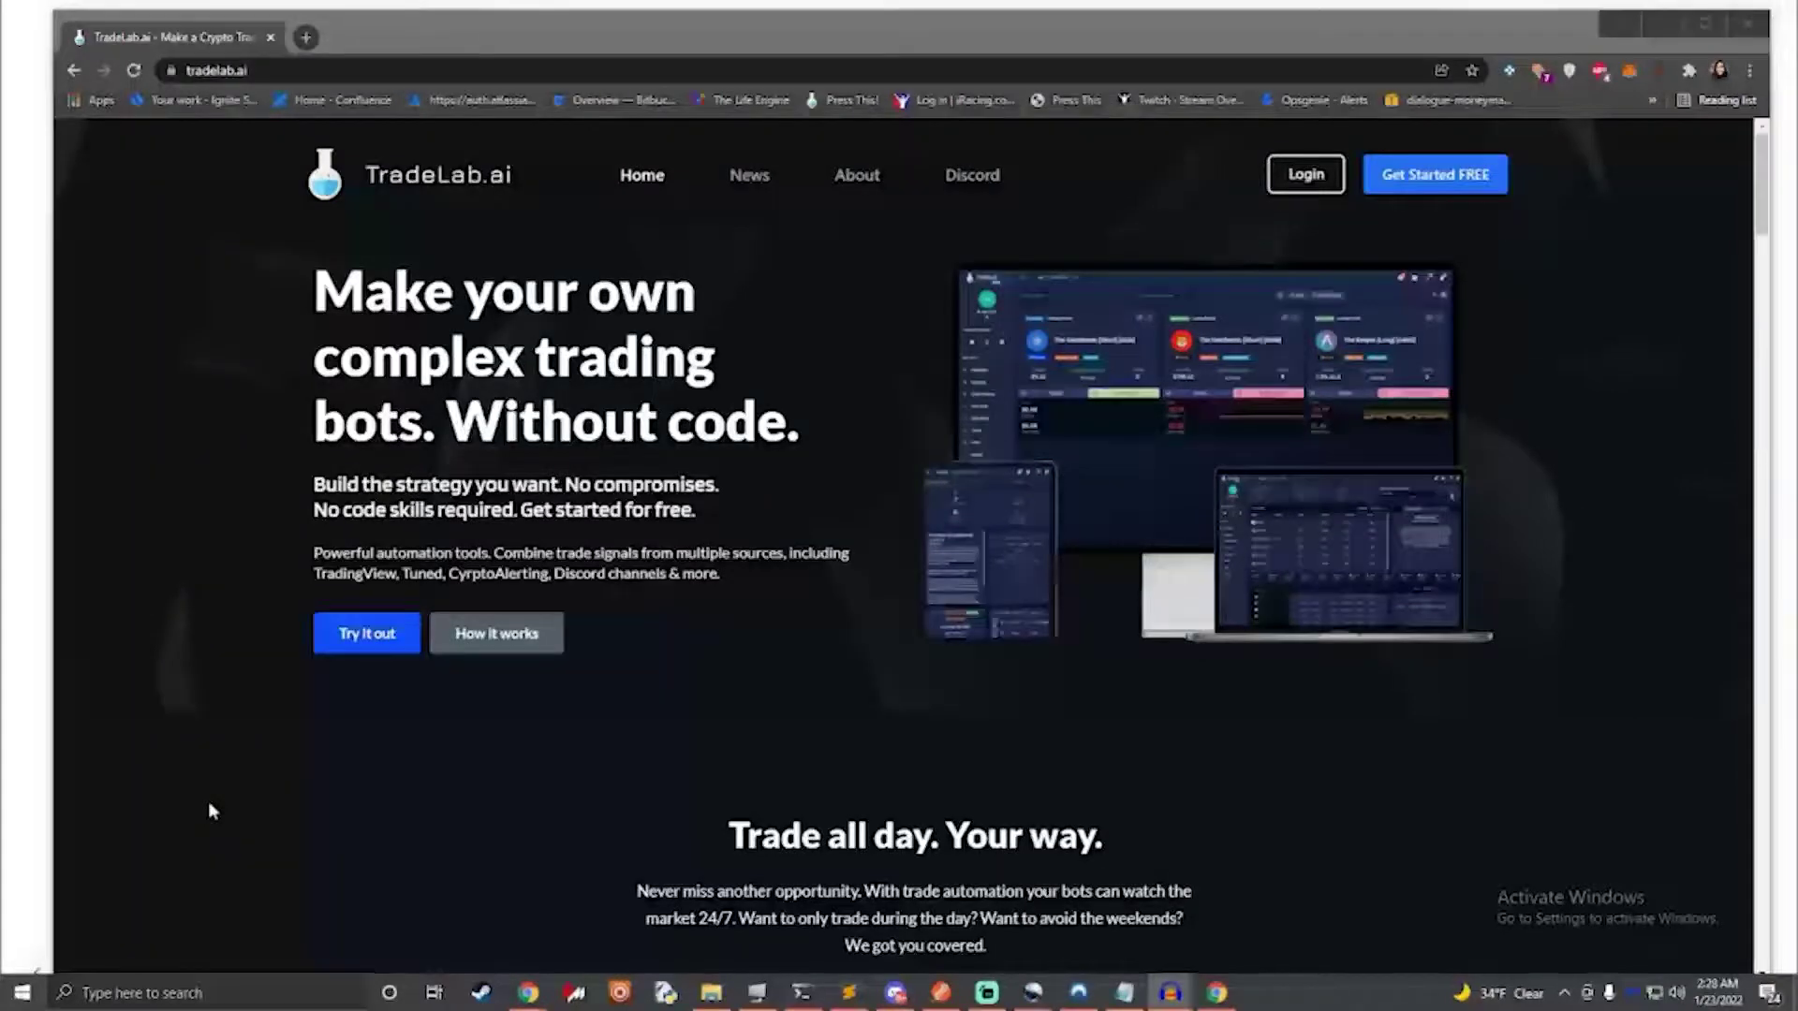
Step: Scroll the tradelab.ai landing page from the hero banner past the feature grid to How It Works
scroll(210, 805, down, 4)
scroll(207, 800, down, 3)
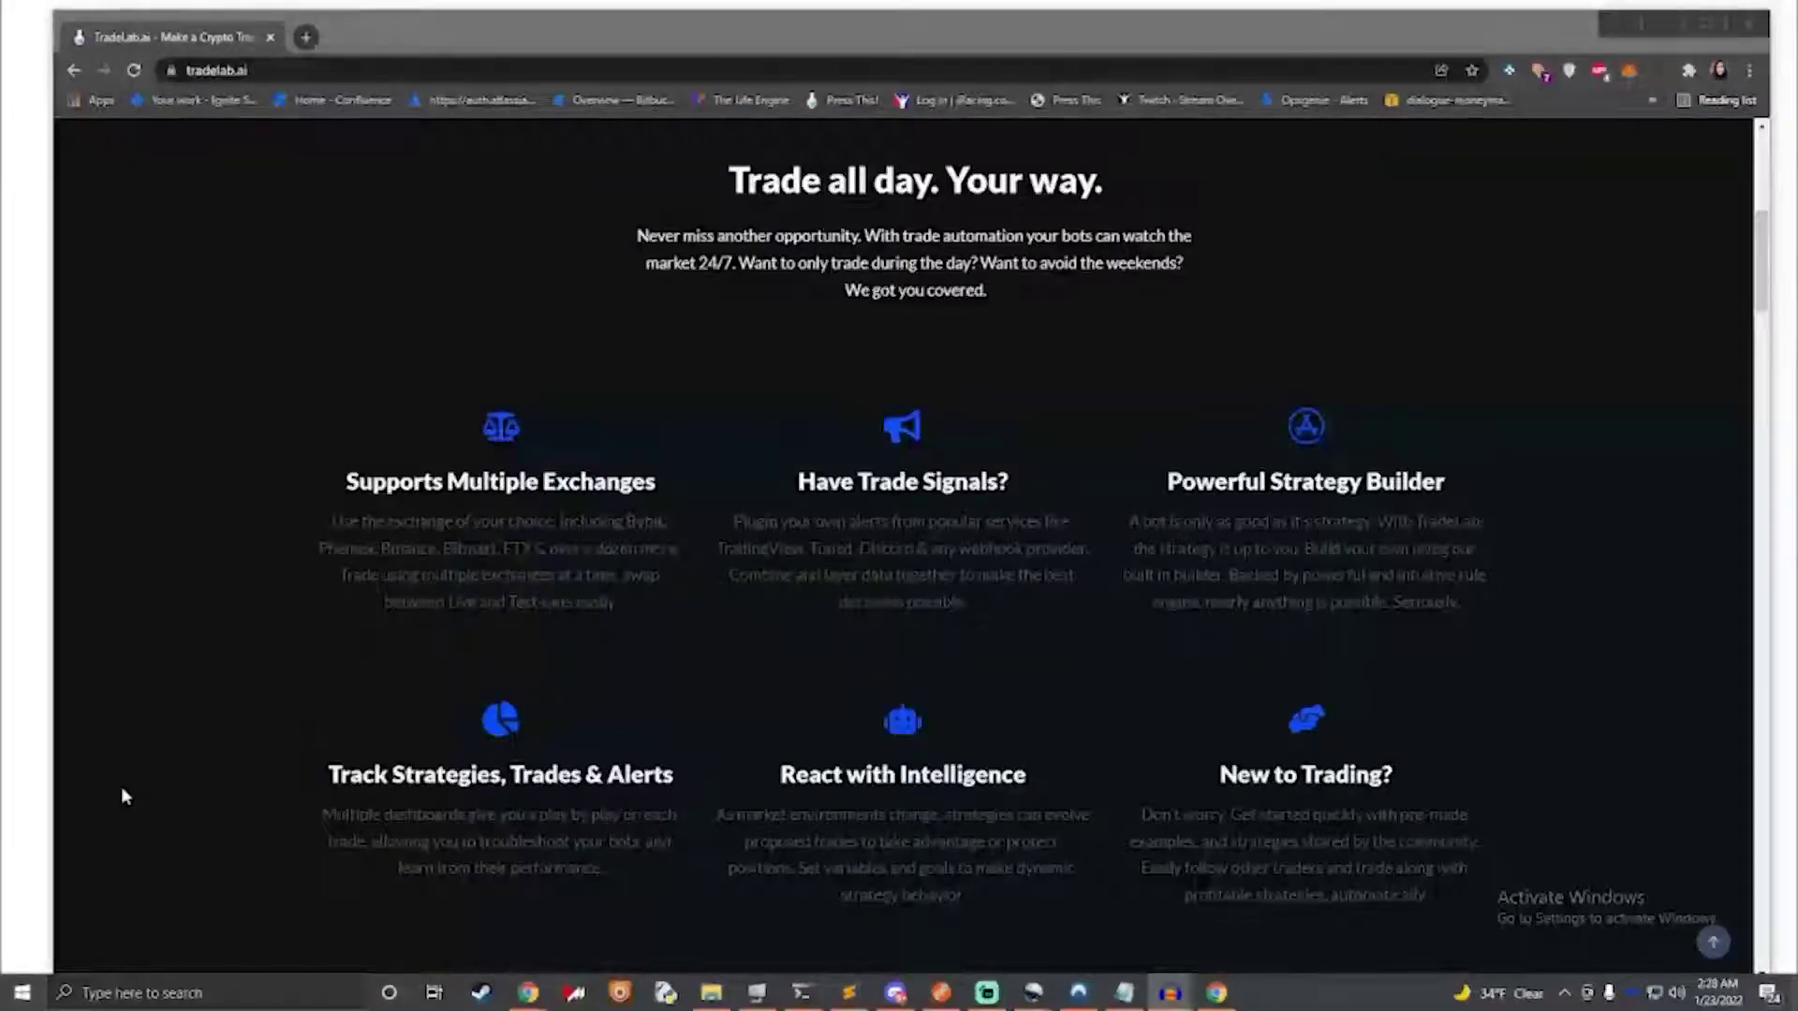
scroll(122, 789, down, 1)
scroll(123, 793, down, 8)
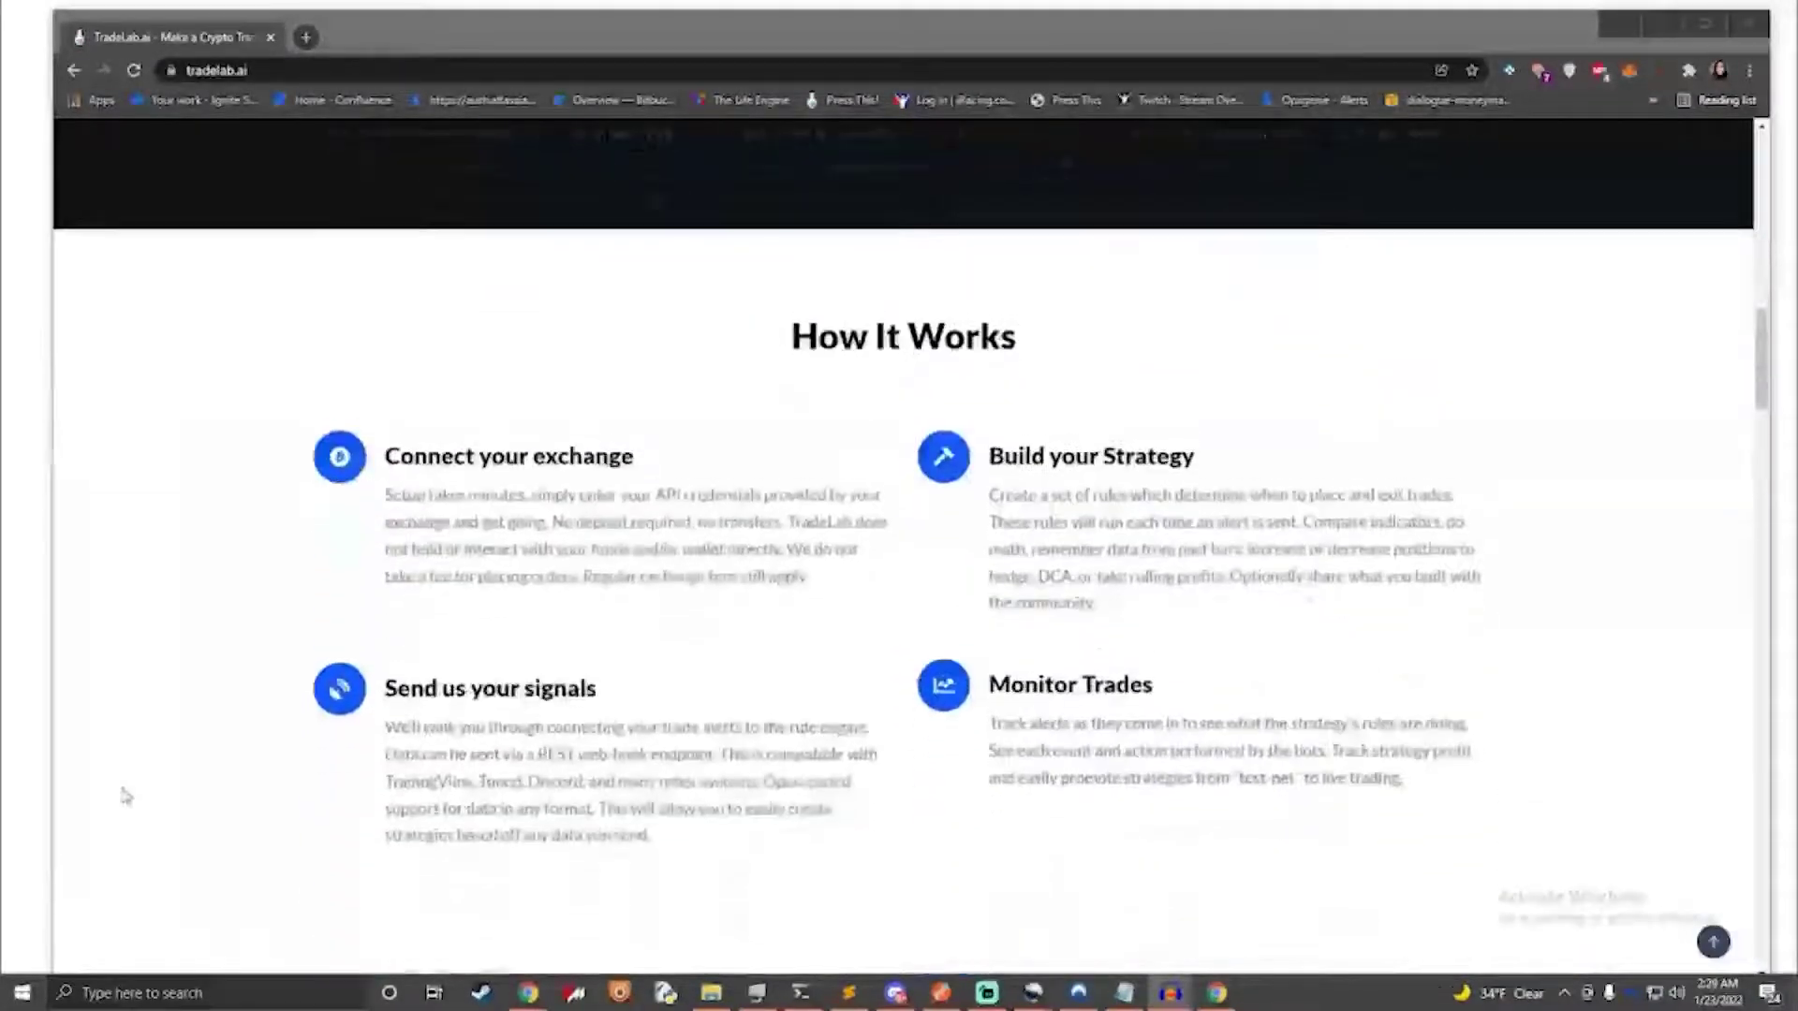
scroll(125, 796, down, 1)
scroll(124, 796, up, 1)
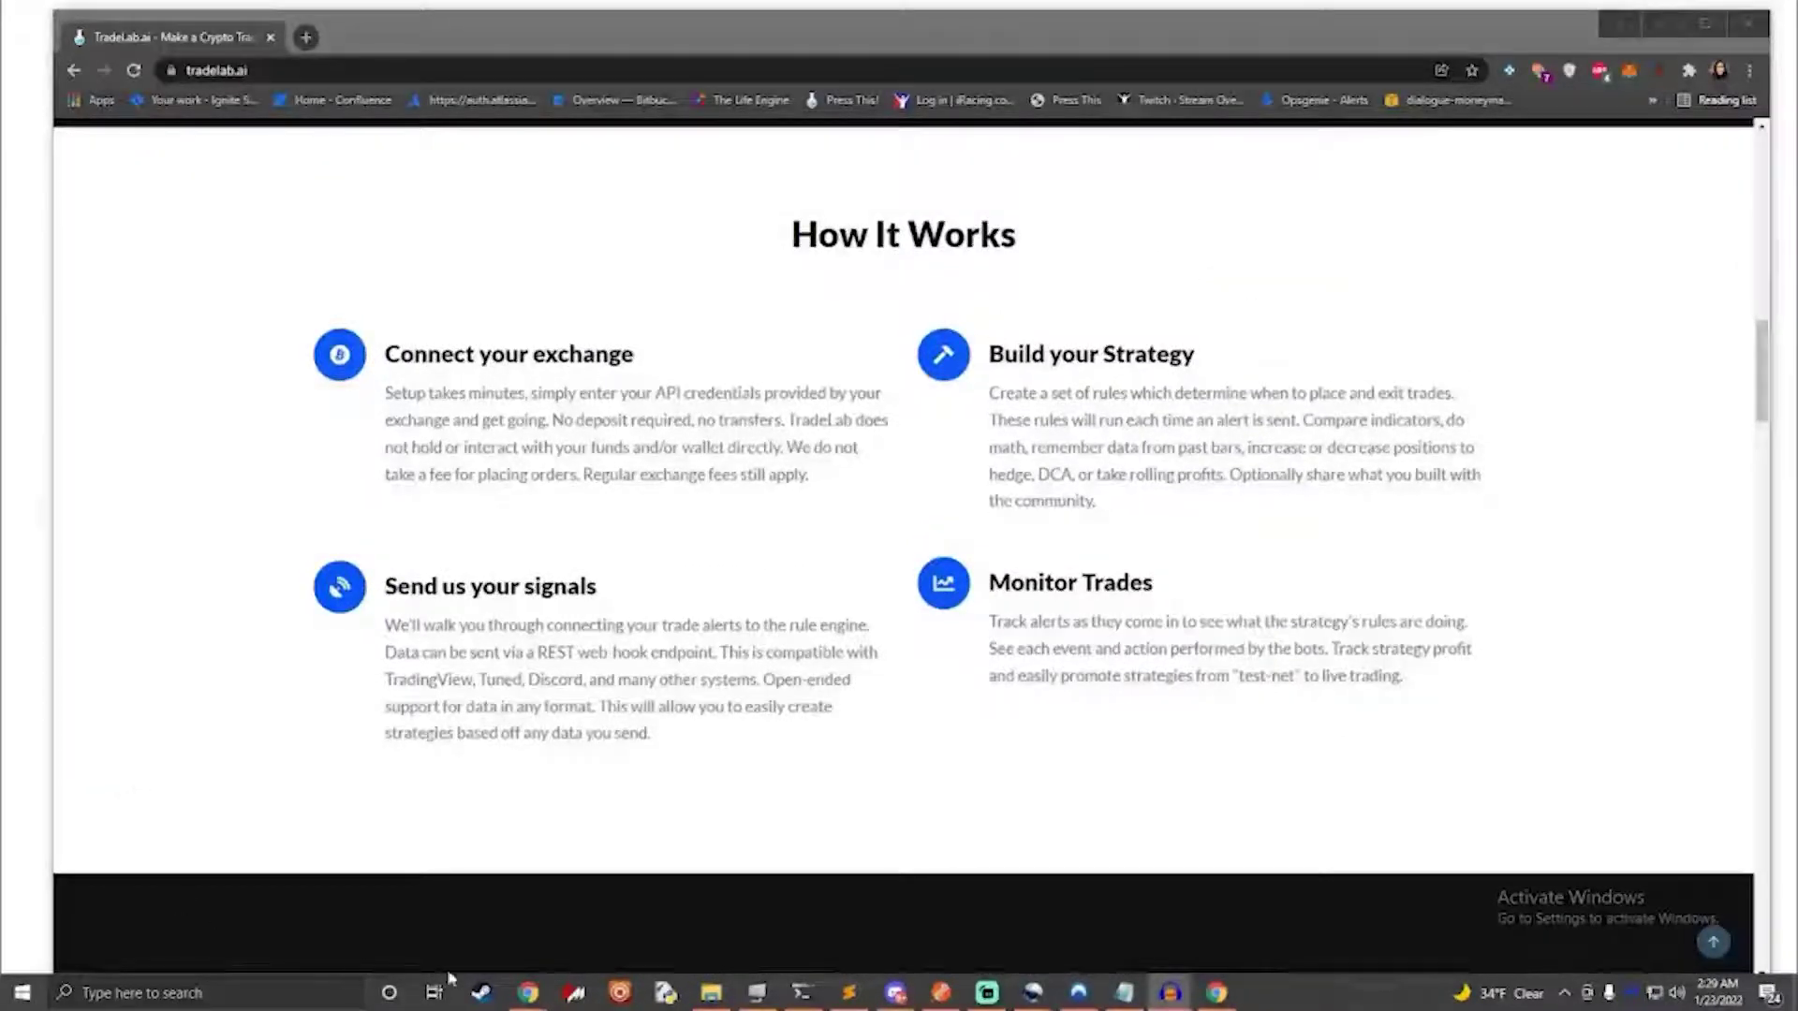
Step: In the slideshow, advance through Trade Based on Rules to the Automating Manual Trading slide
mouse_move(522, 1004)
click(250, 931)
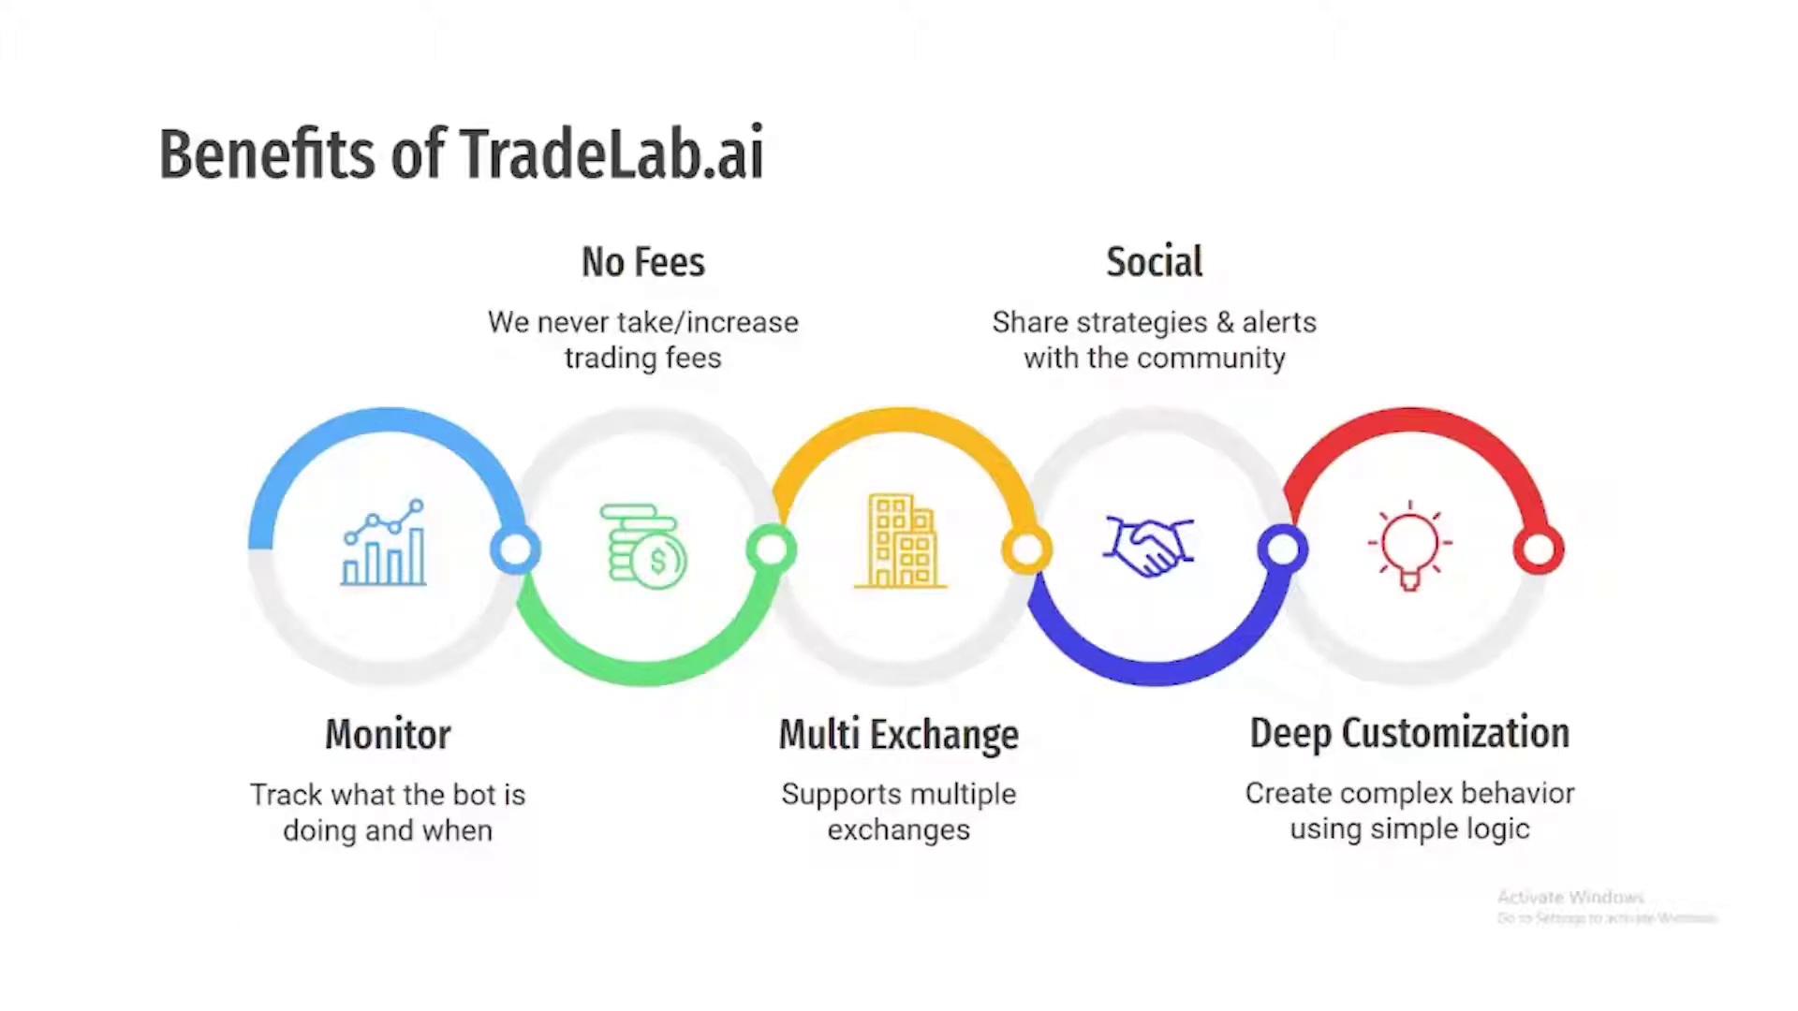
key(Right)
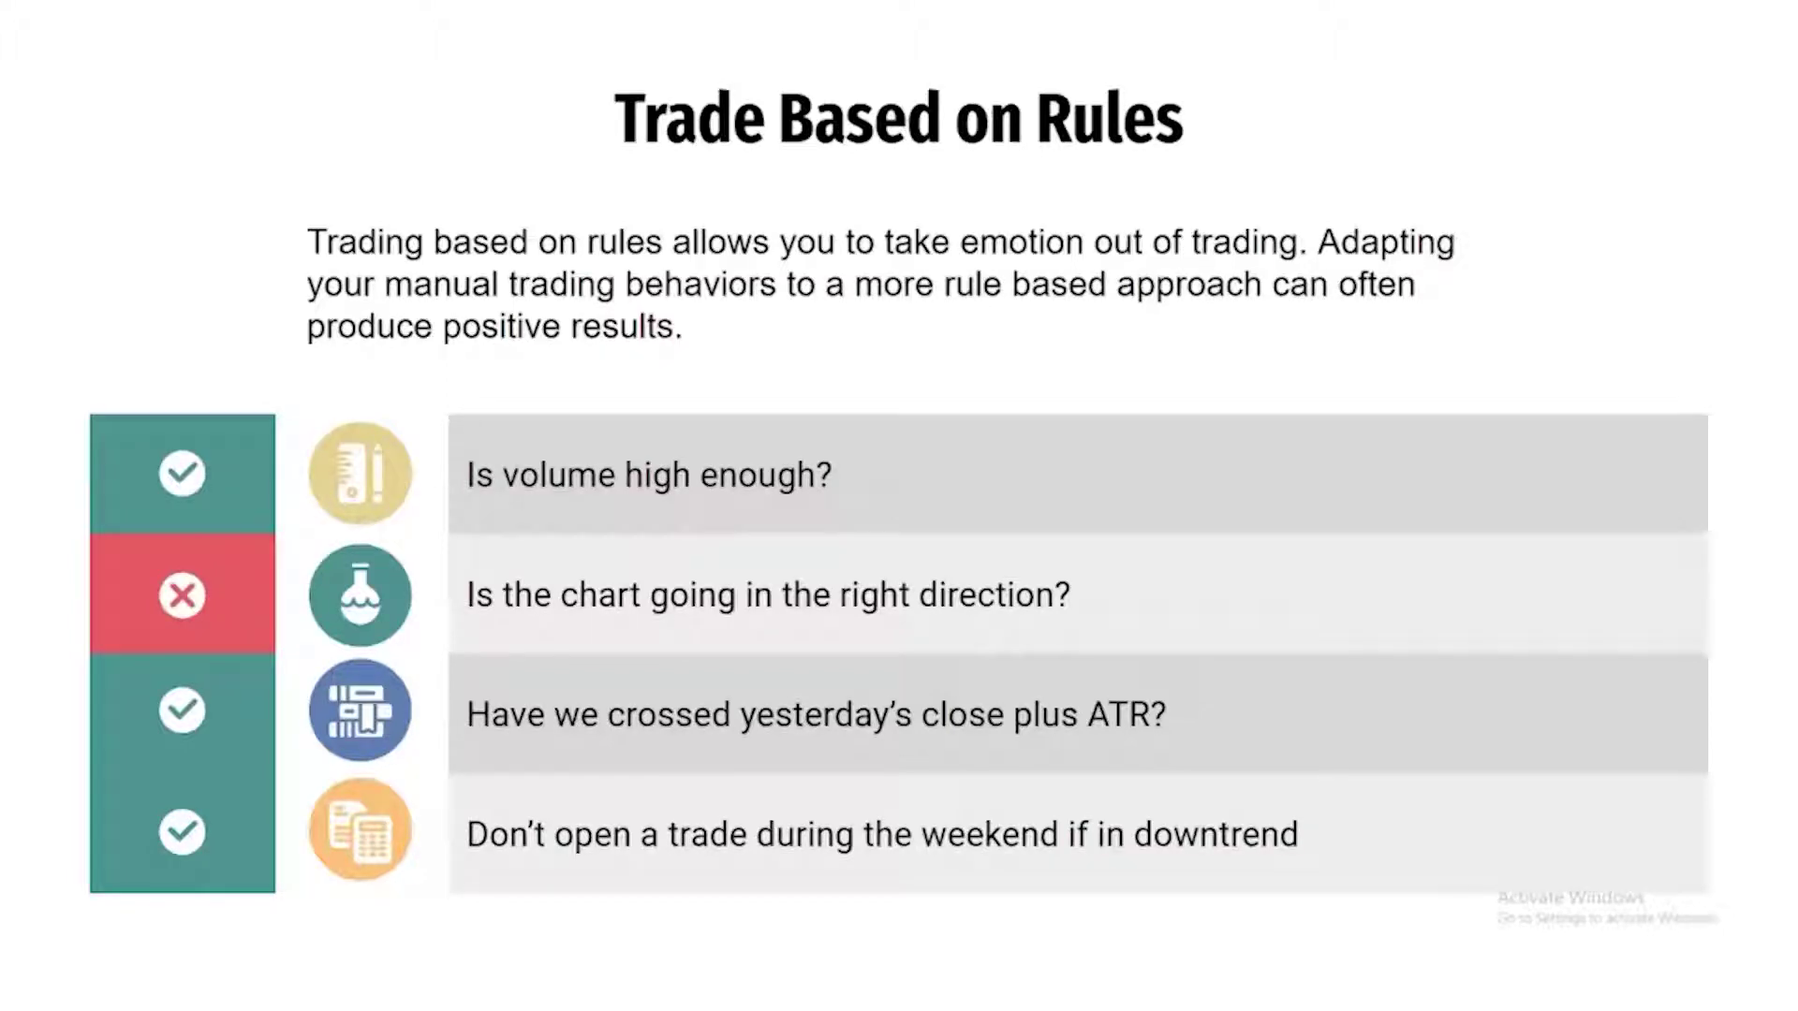
key(Right)
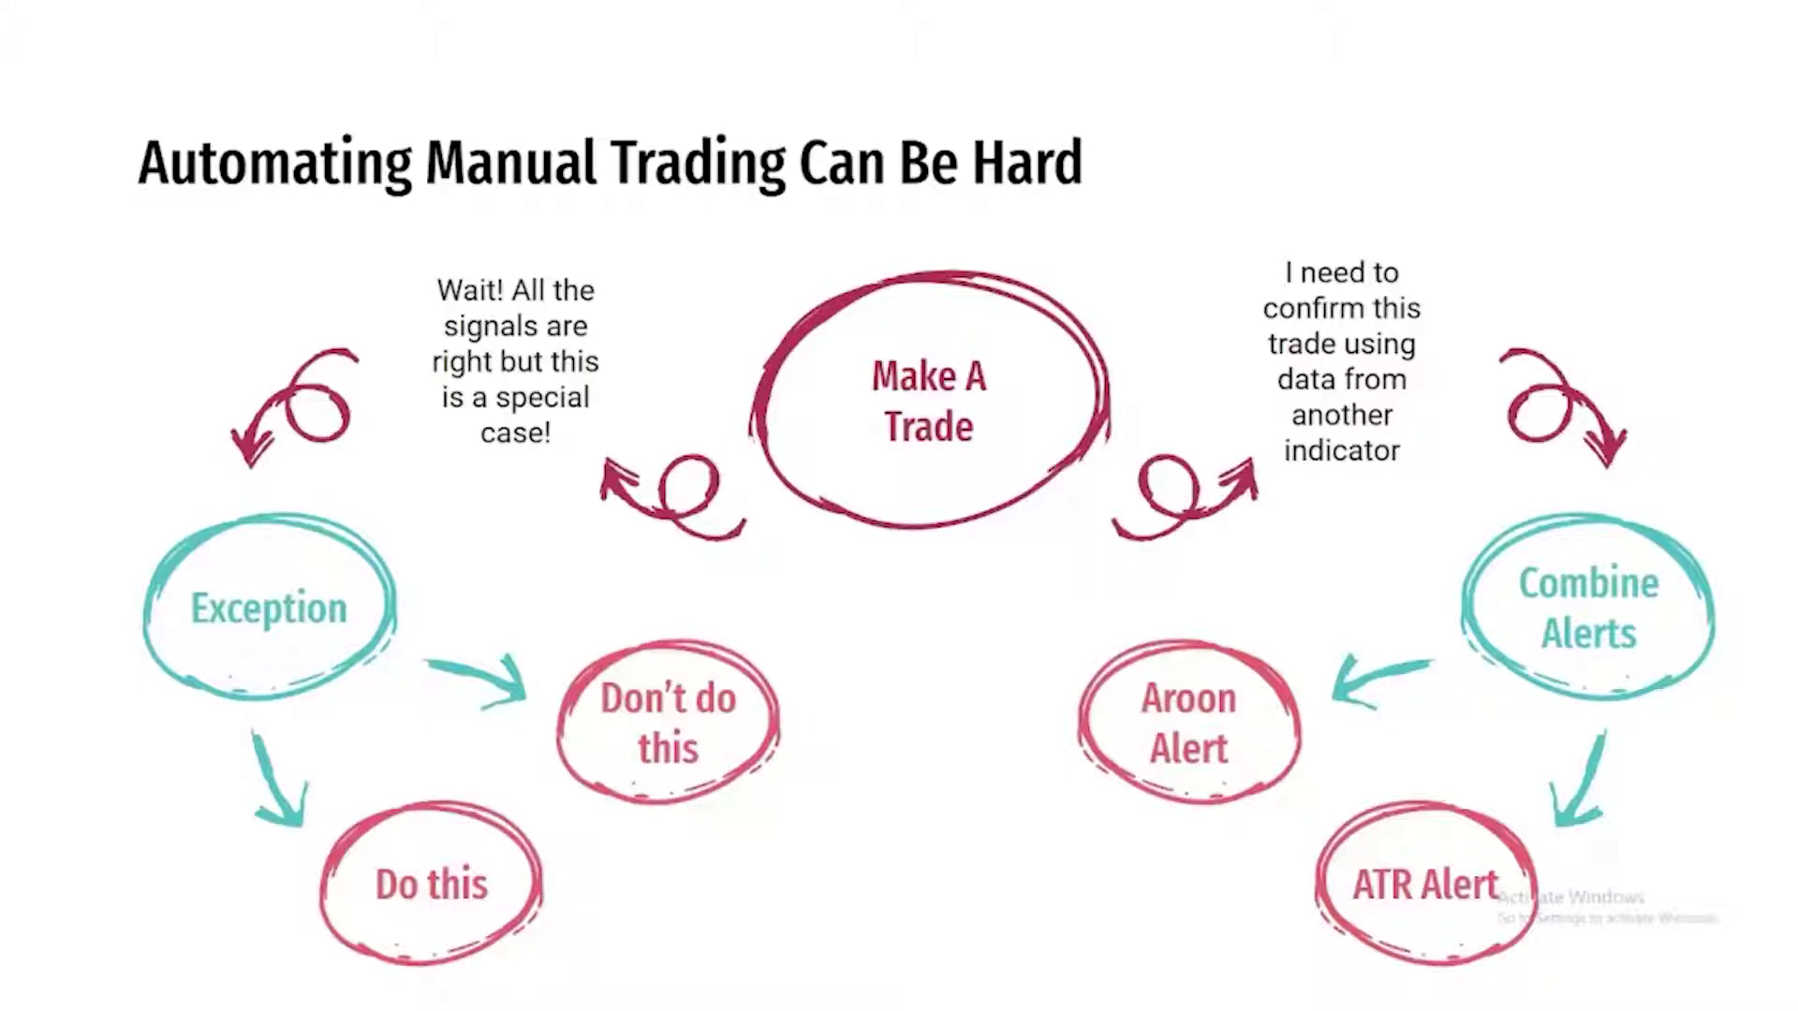
mouse_move(226, 935)
Step: Return to the TradeLab strategy editor and look over the entry and exit rule cards
key(alt+Tab)
key(alt+Tab)
key(alt+Tab)
key(alt+Tab)
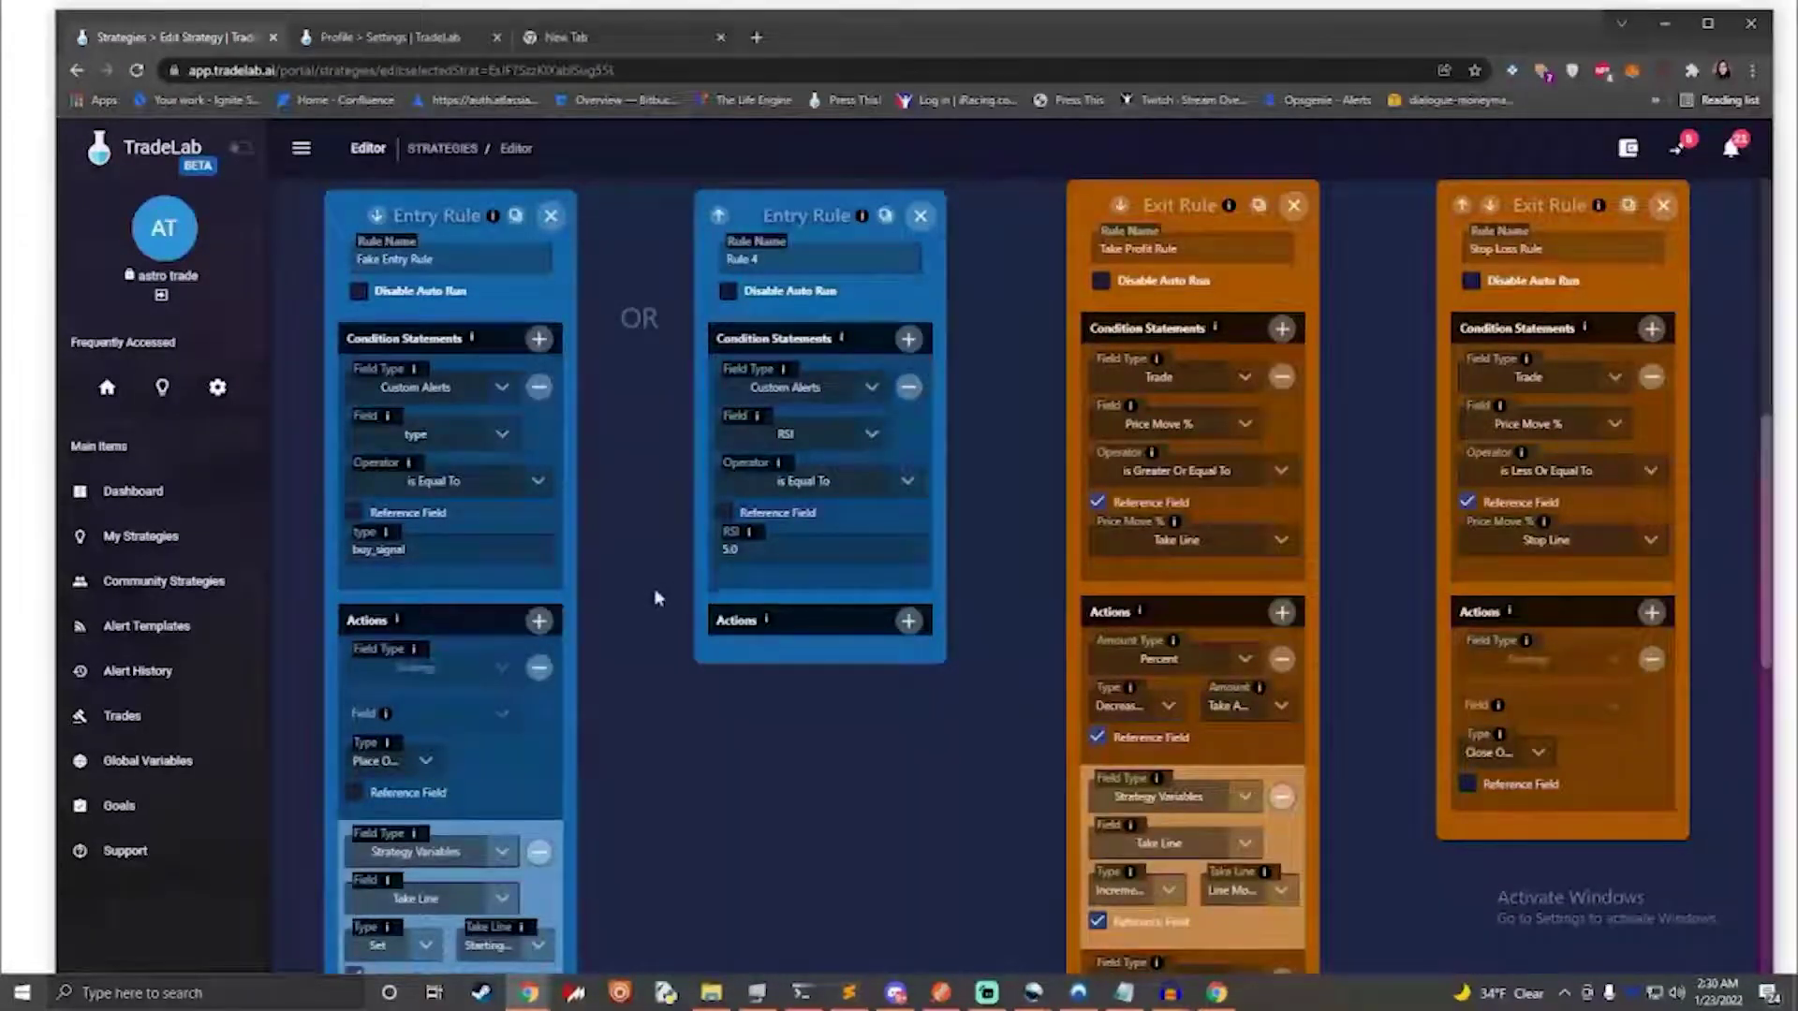
scroll(655, 599, up, 2)
scroll(654, 609, down, 1)
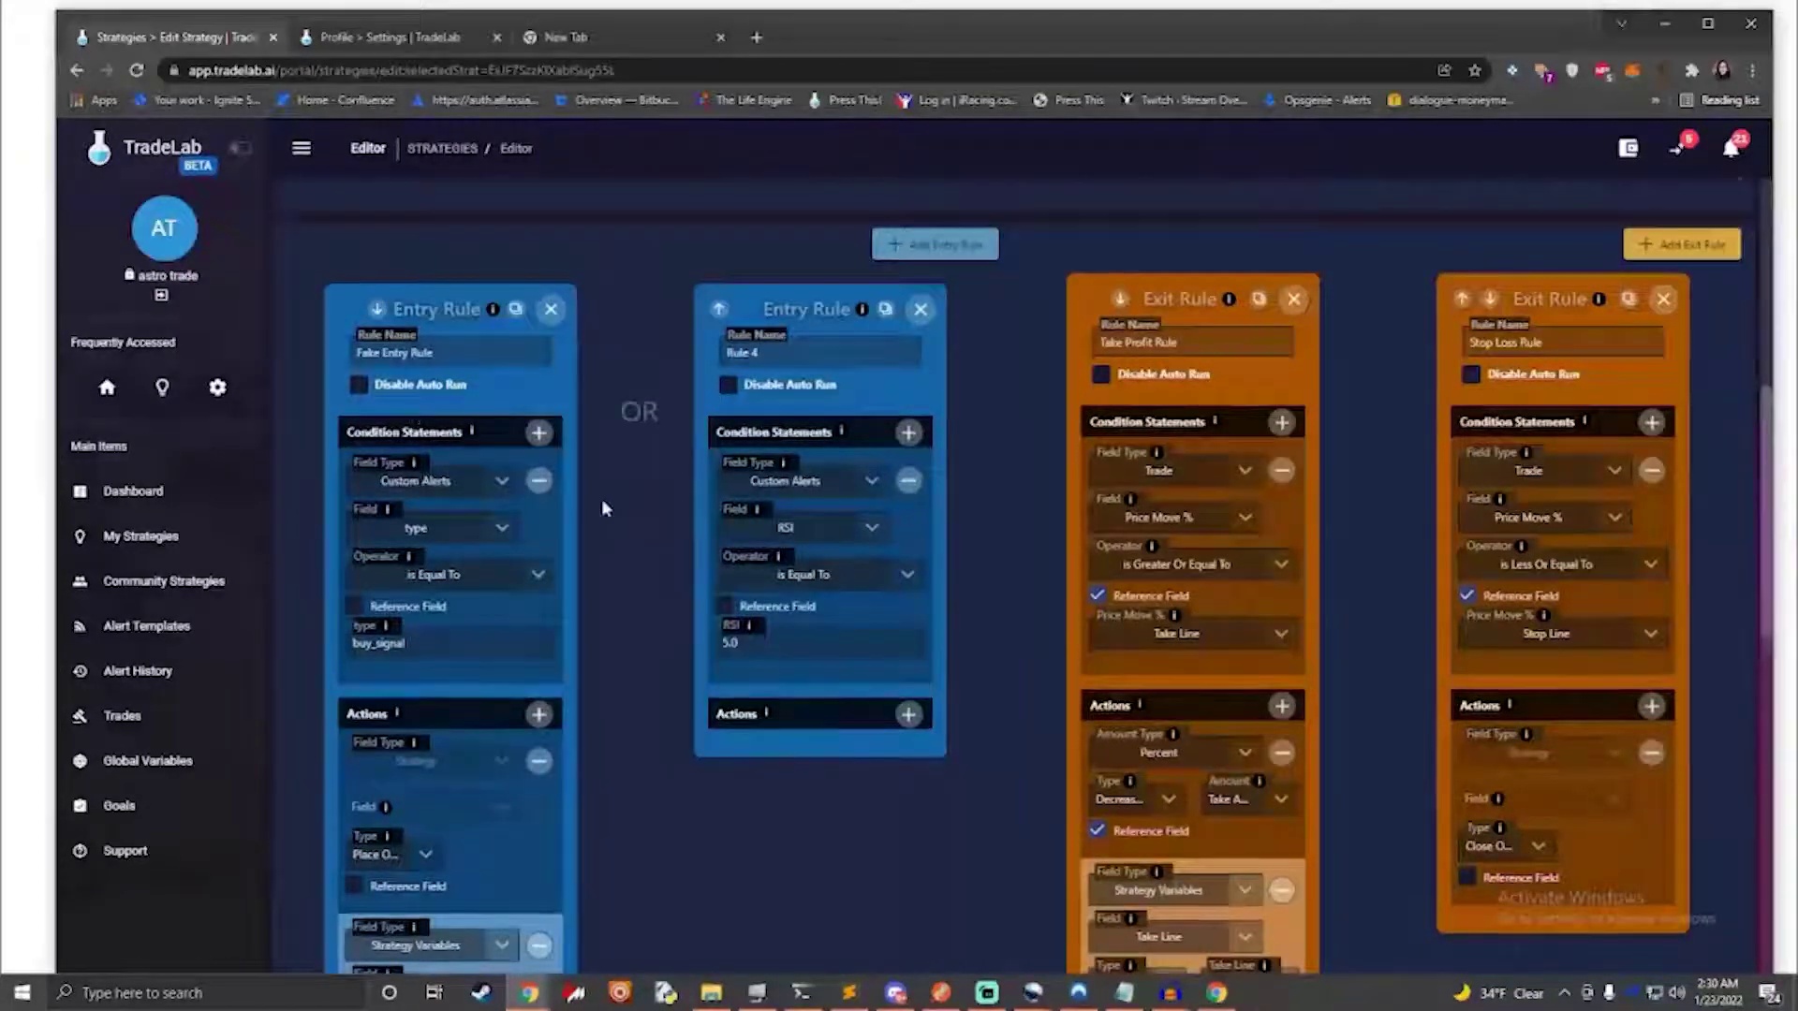
scroll(600, 498, down, 1)
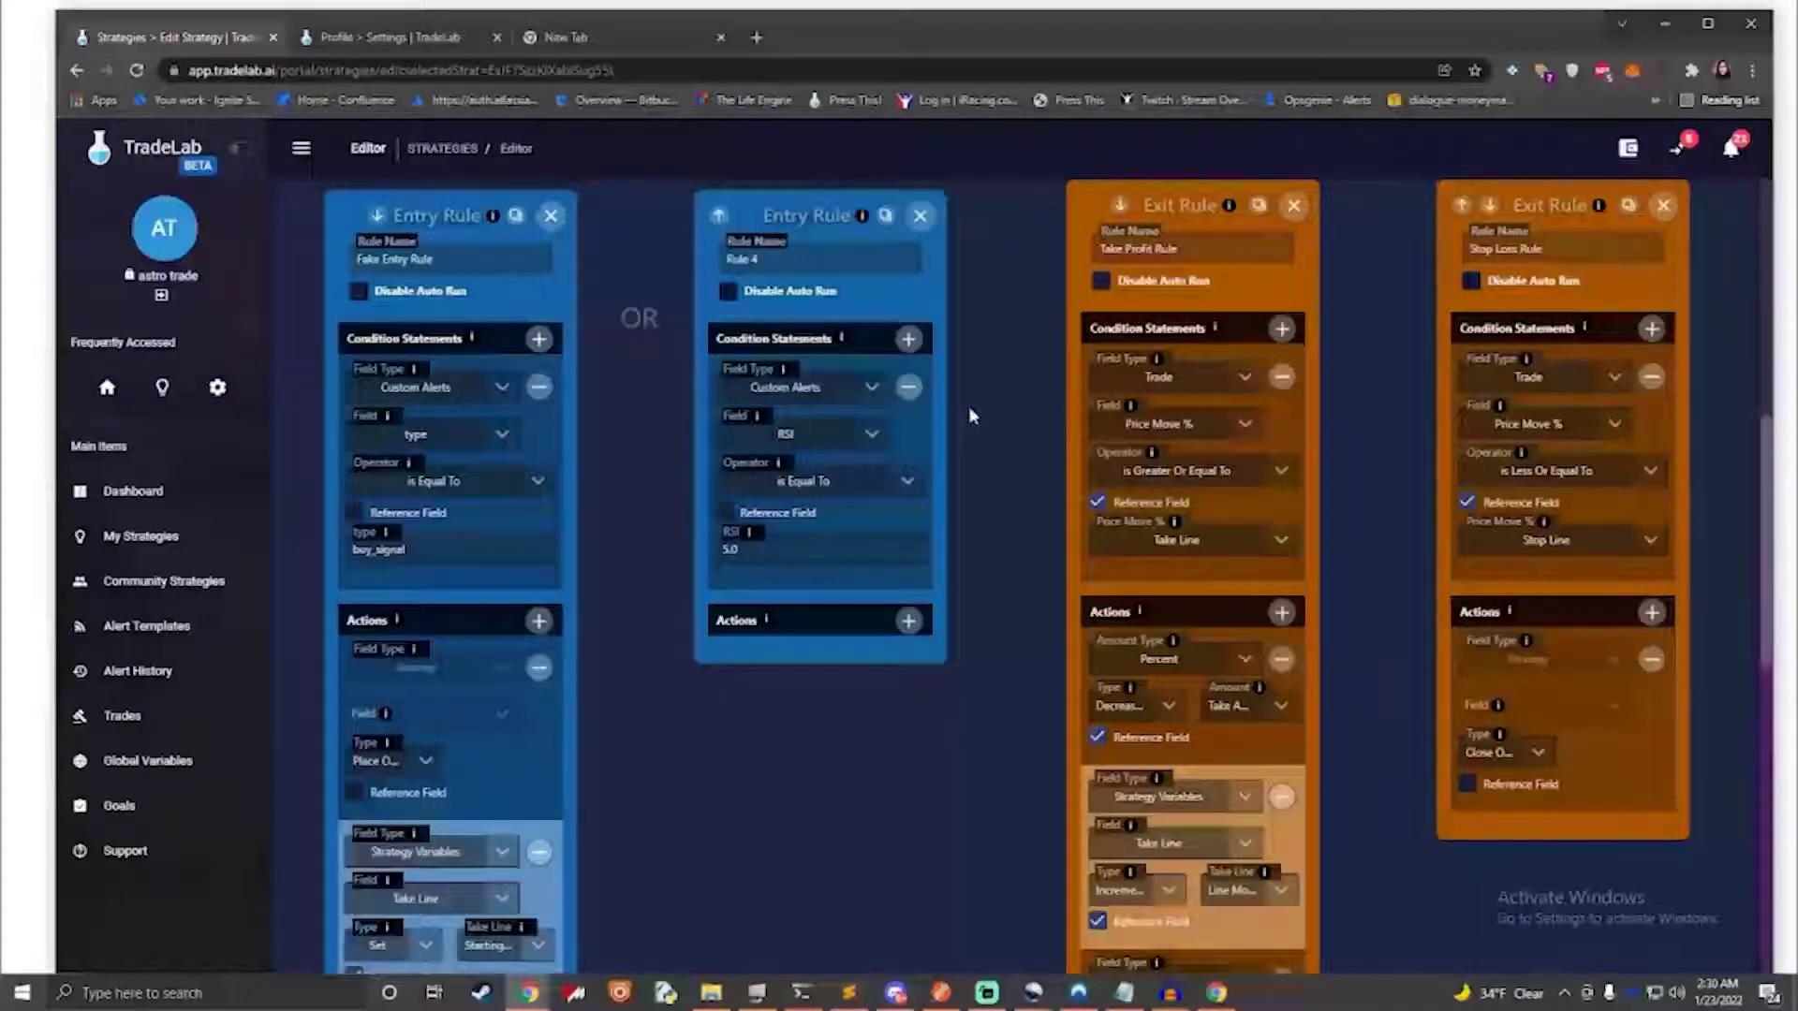
scroll(968, 406, down, 7)
scroll(970, 415, down, 2)
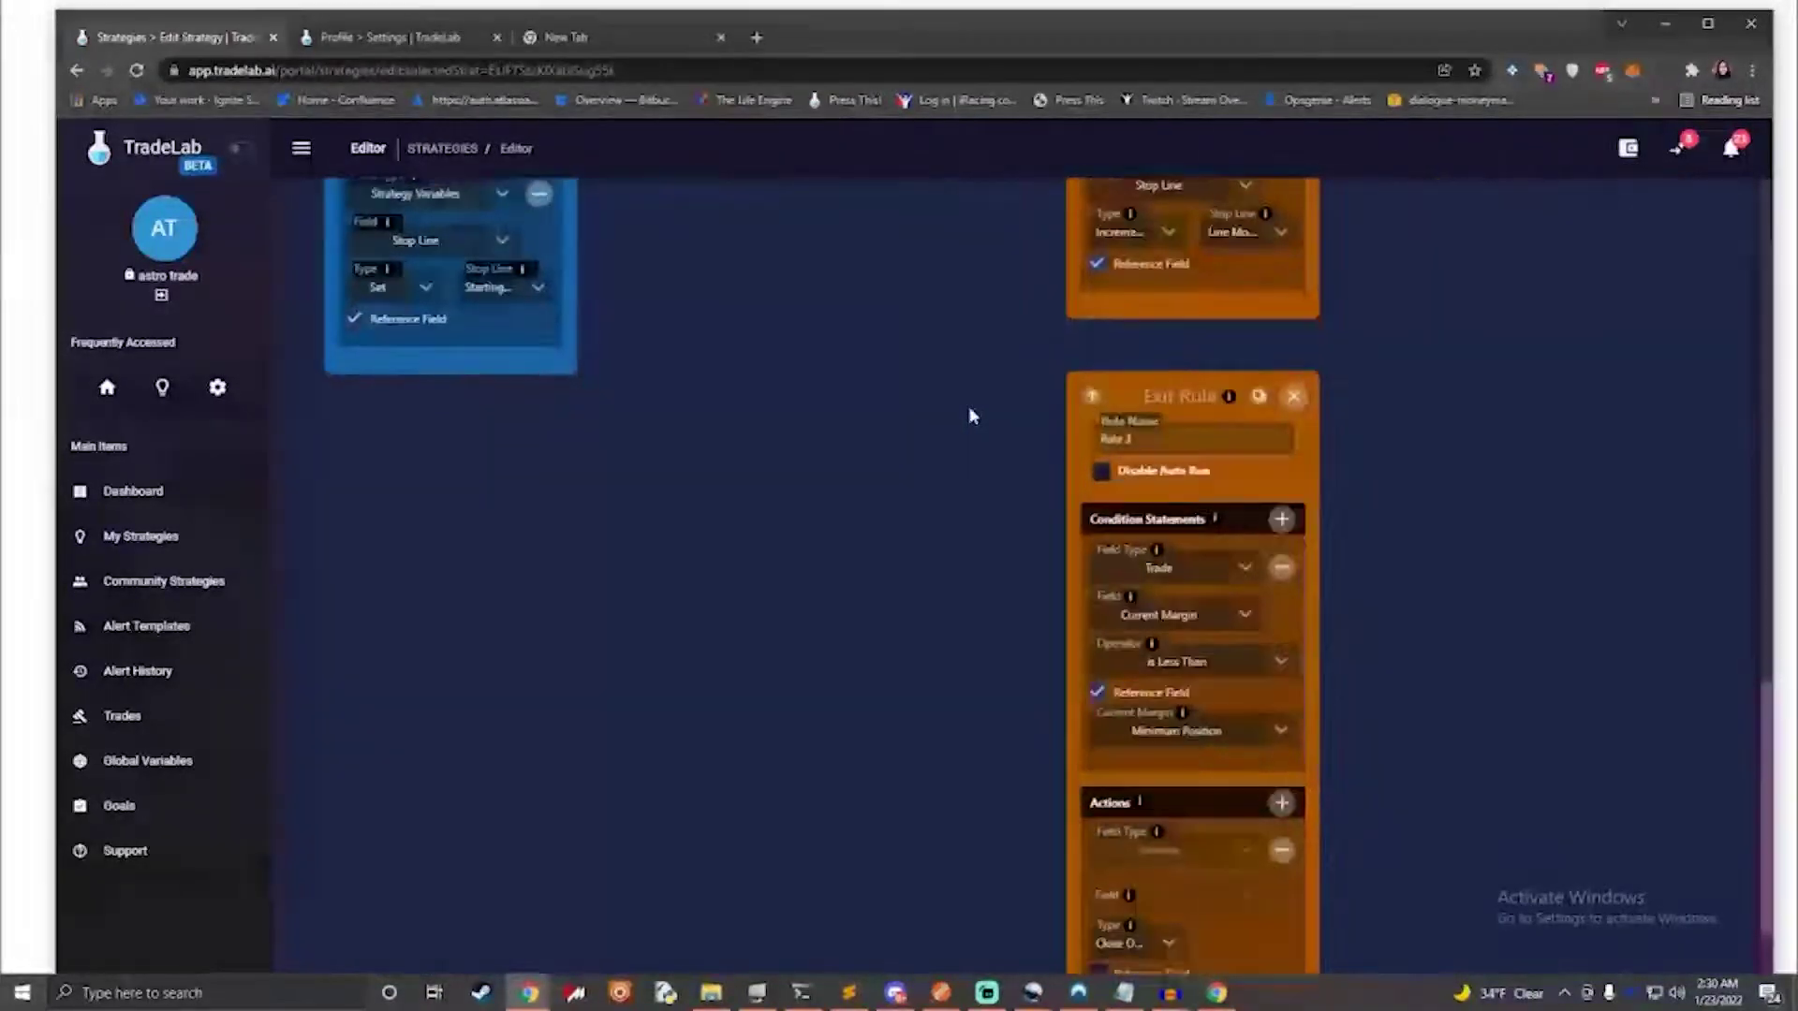
scroll(970, 415, up, 10)
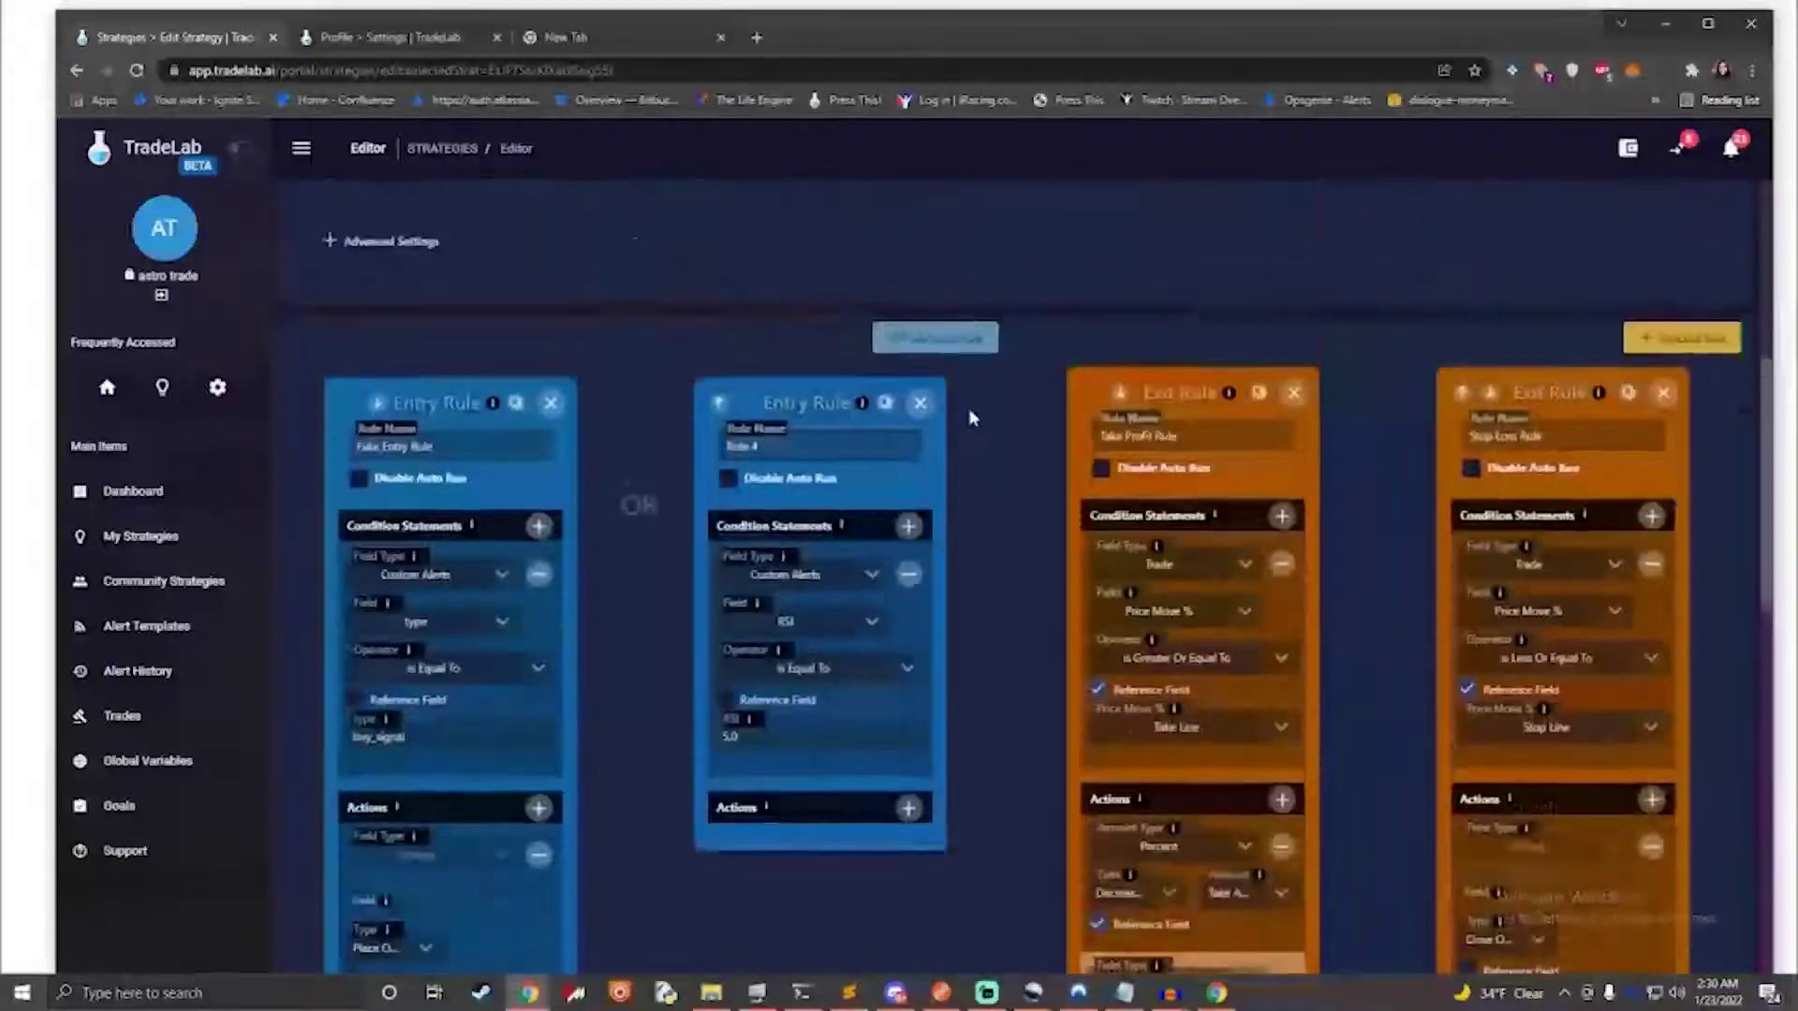
scroll(889, 458, down, 3)
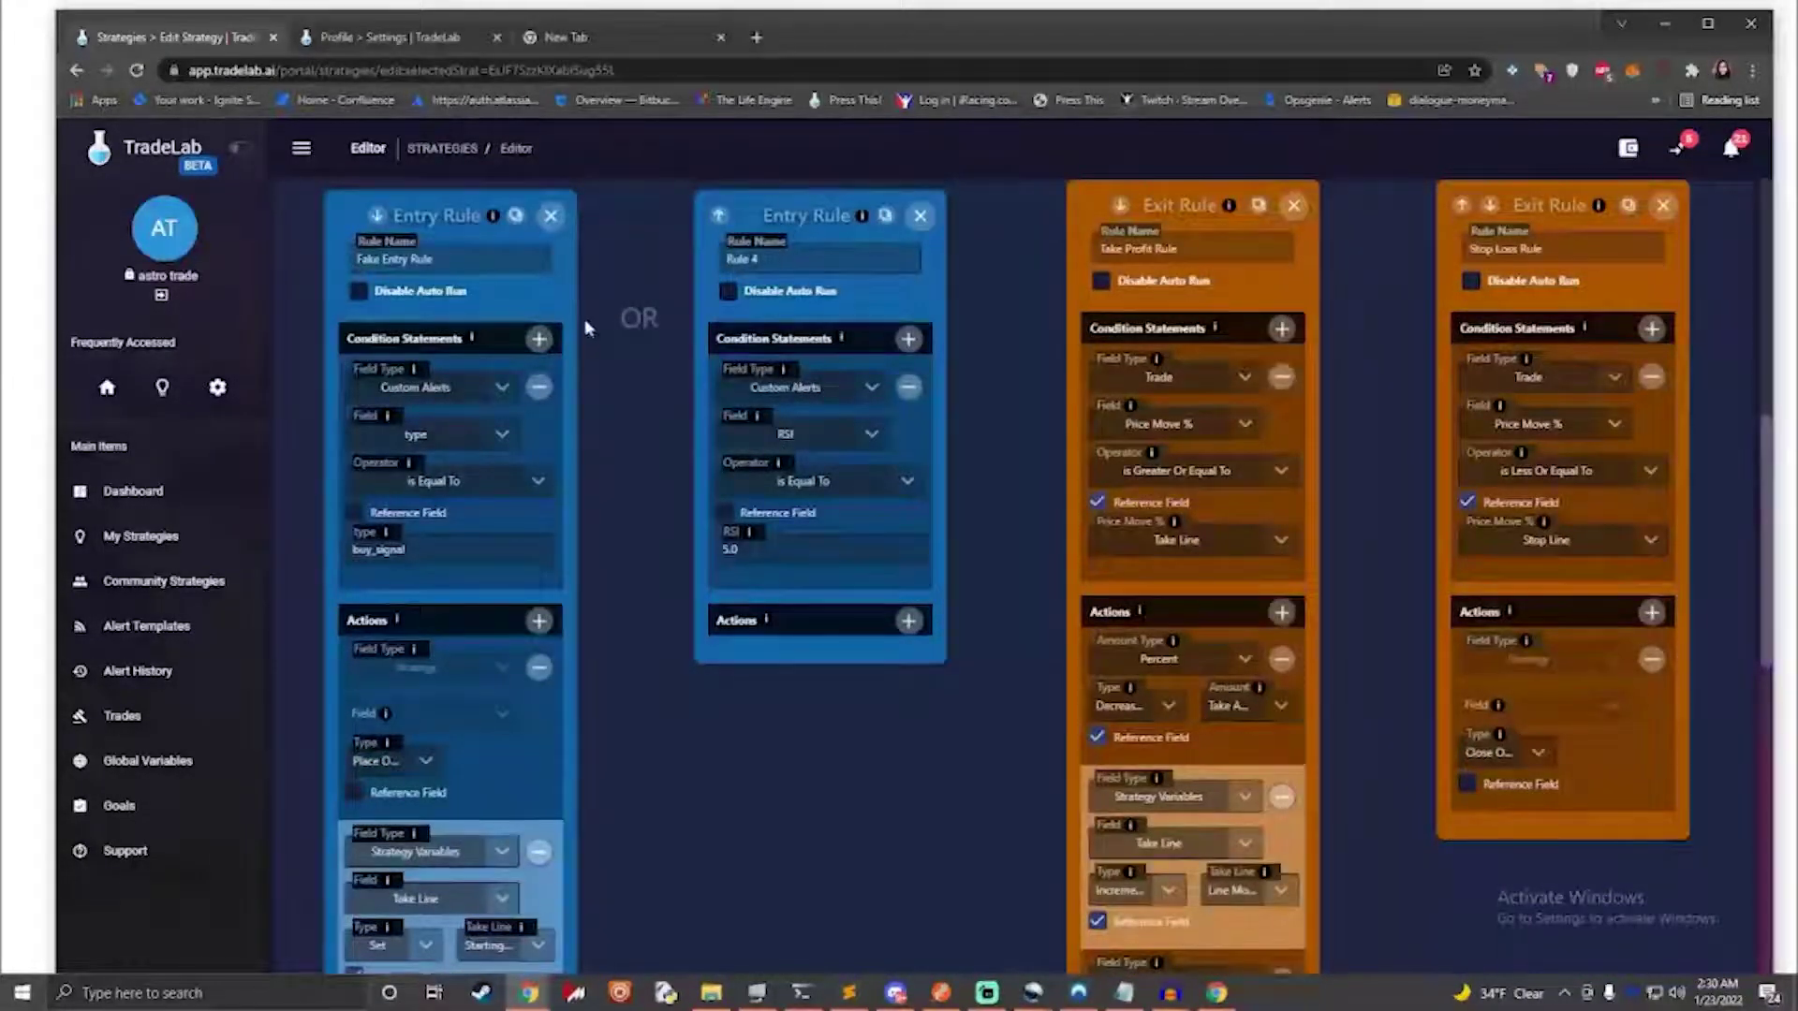
Step: Inspect the condition's Field Type and Field dropdowns, leaving Custom Alerts and its field unchanged
click(497, 397)
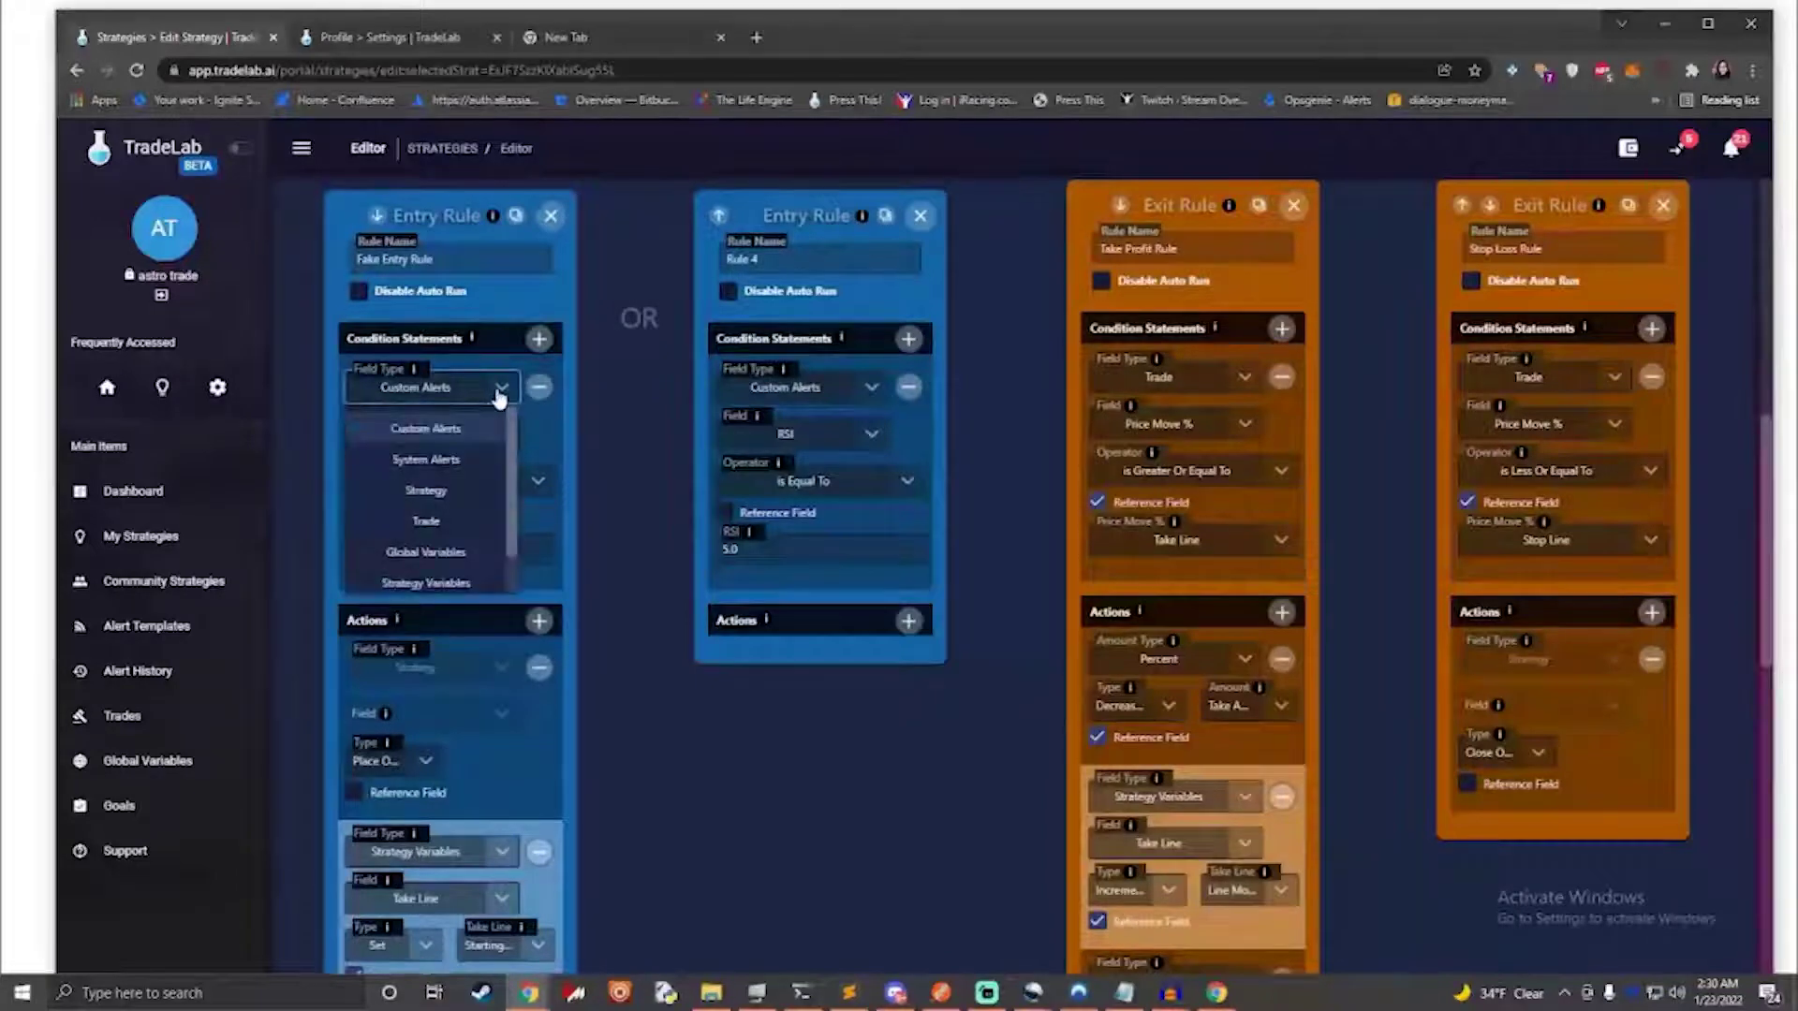
click(499, 398)
click(502, 434)
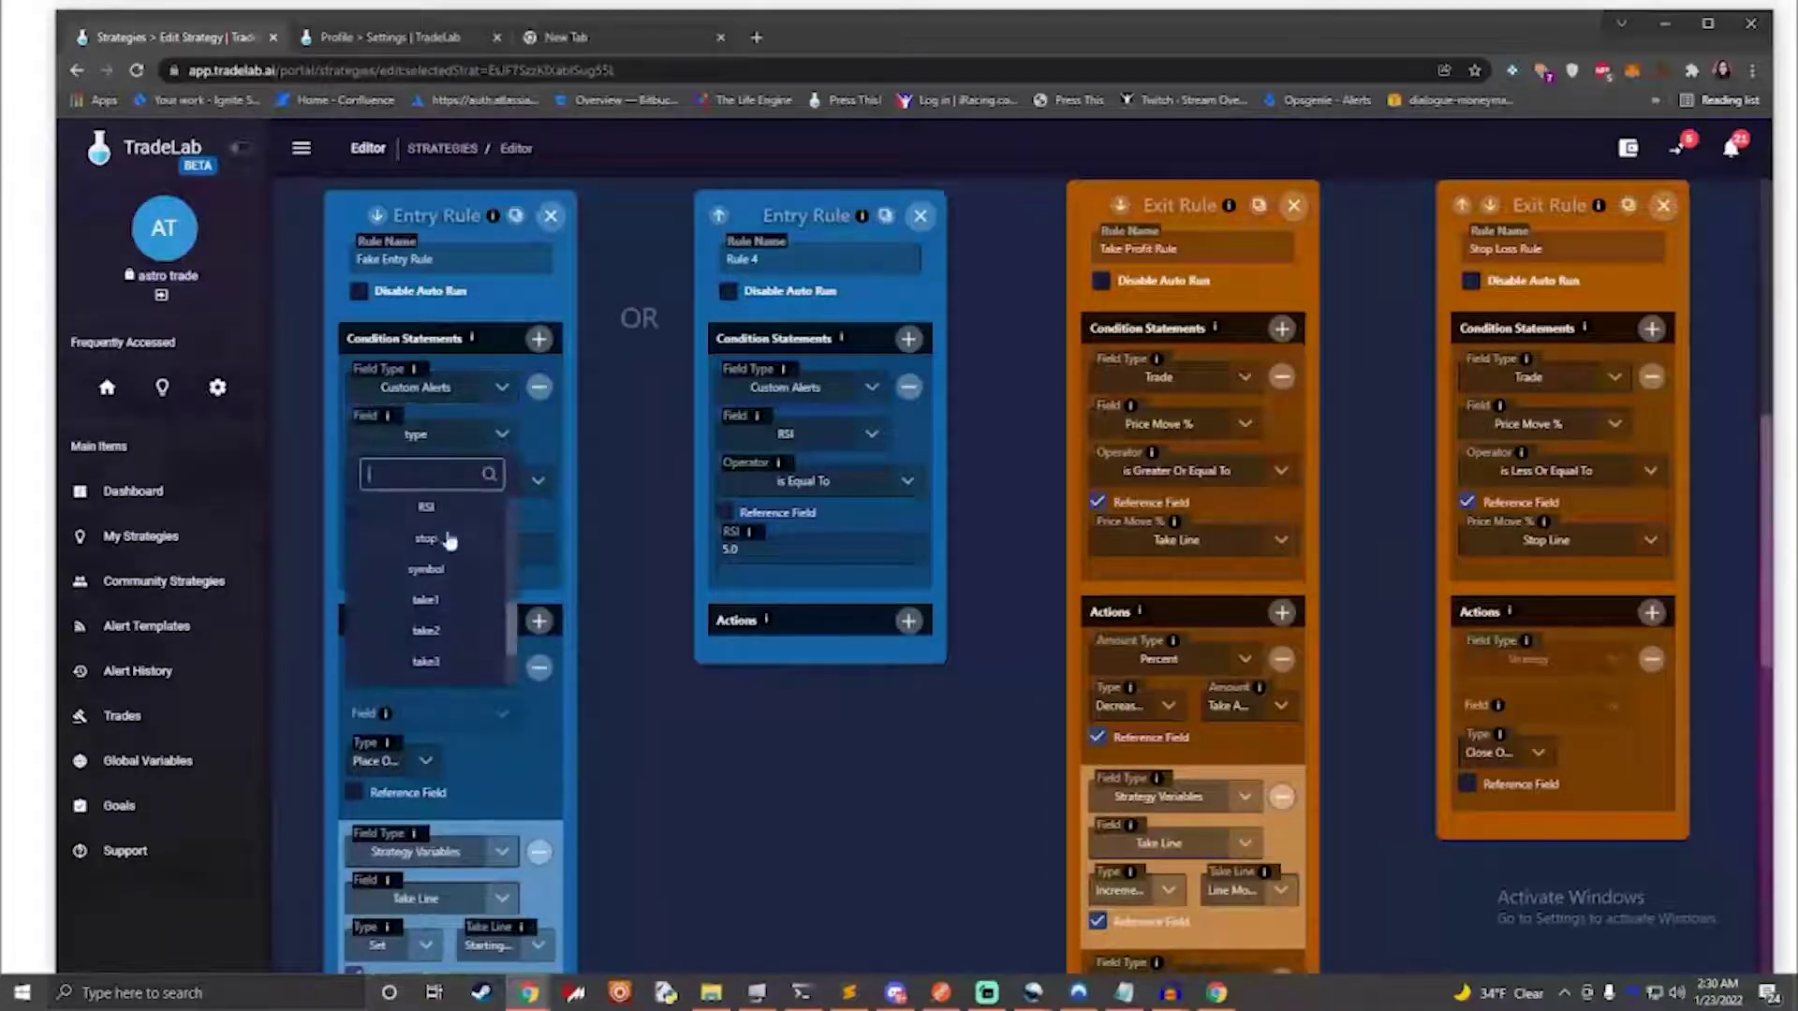
scroll(440, 562, up, 5)
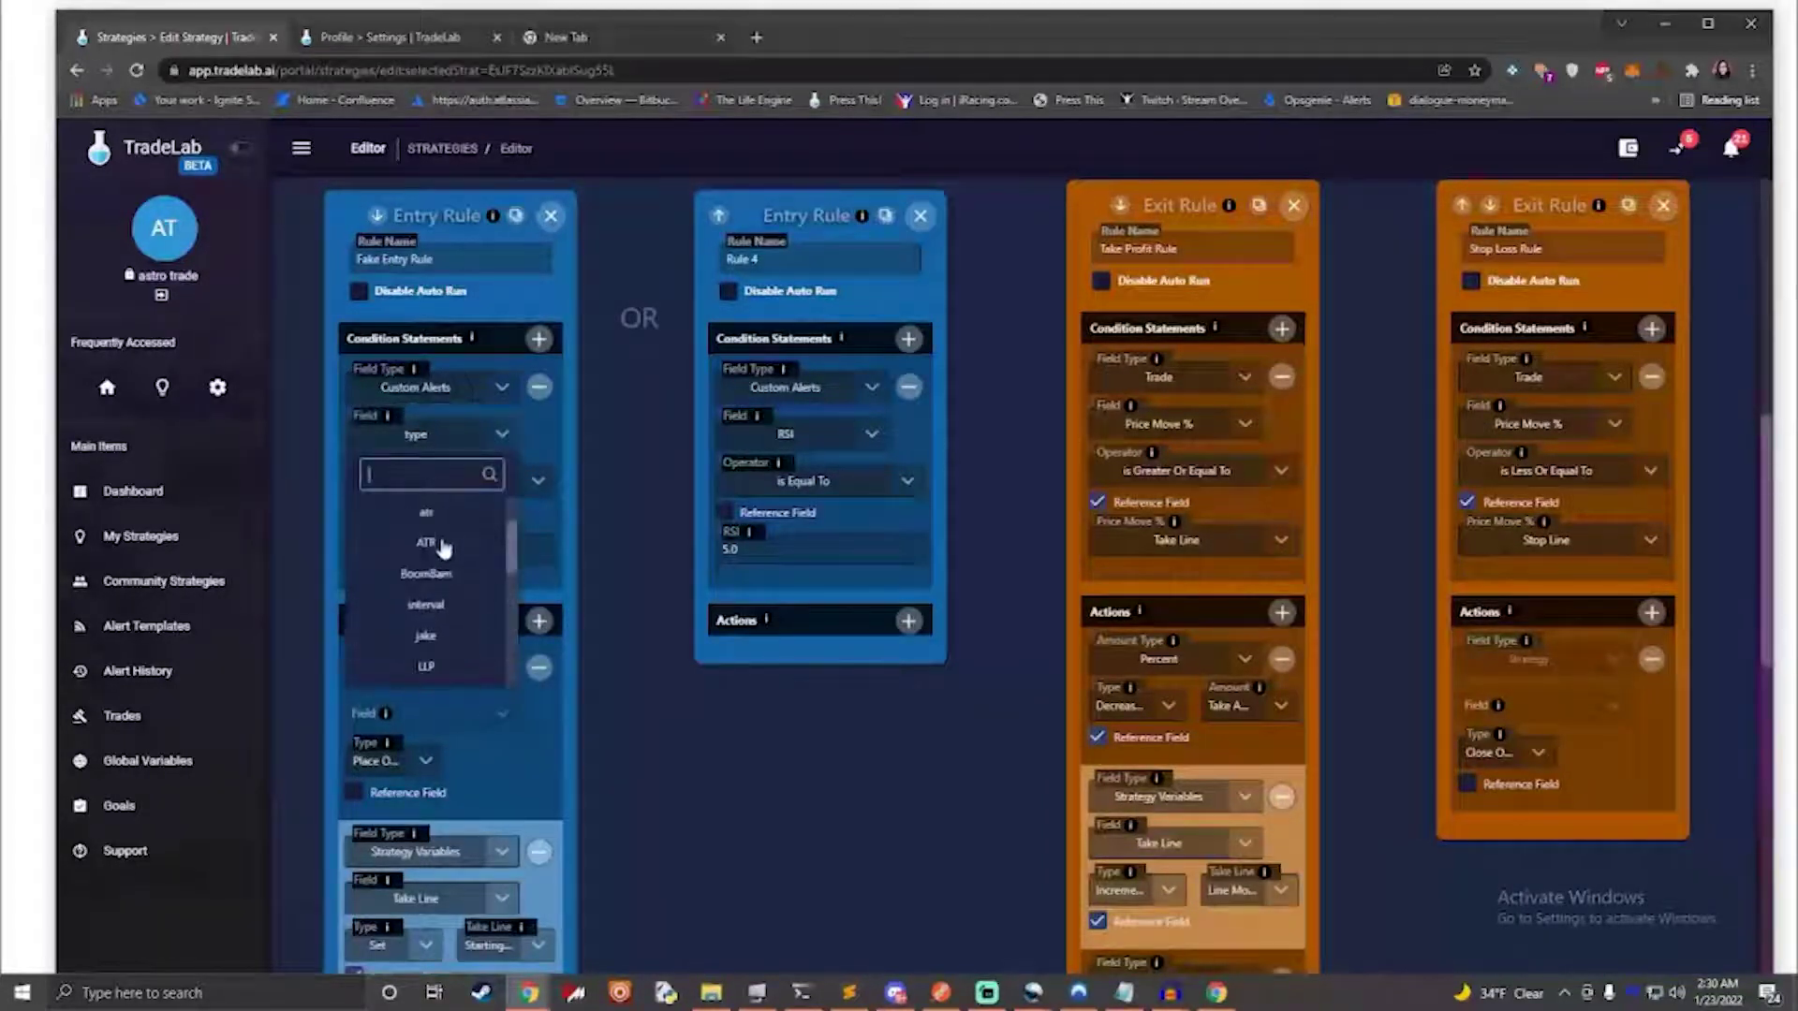
click(543, 451)
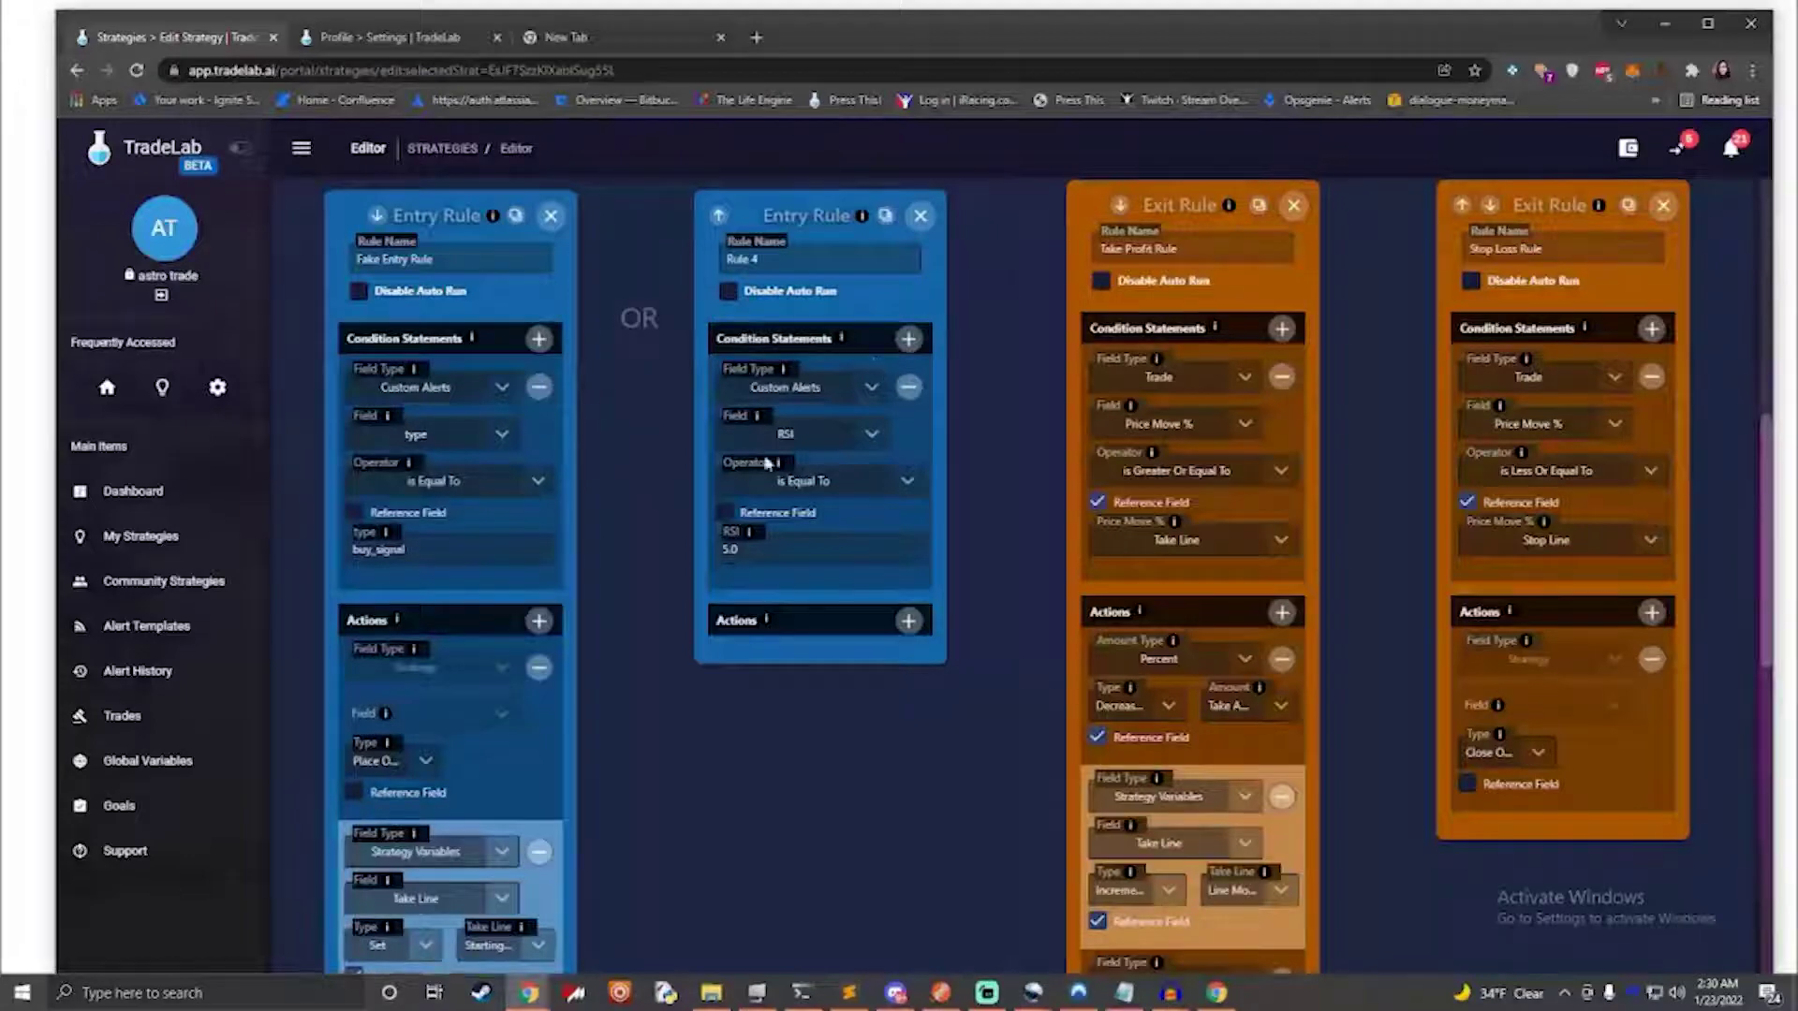
Step: Add a new action to Rule 4 with its type set to Place Order
click(908, 624)
click(796, 667)
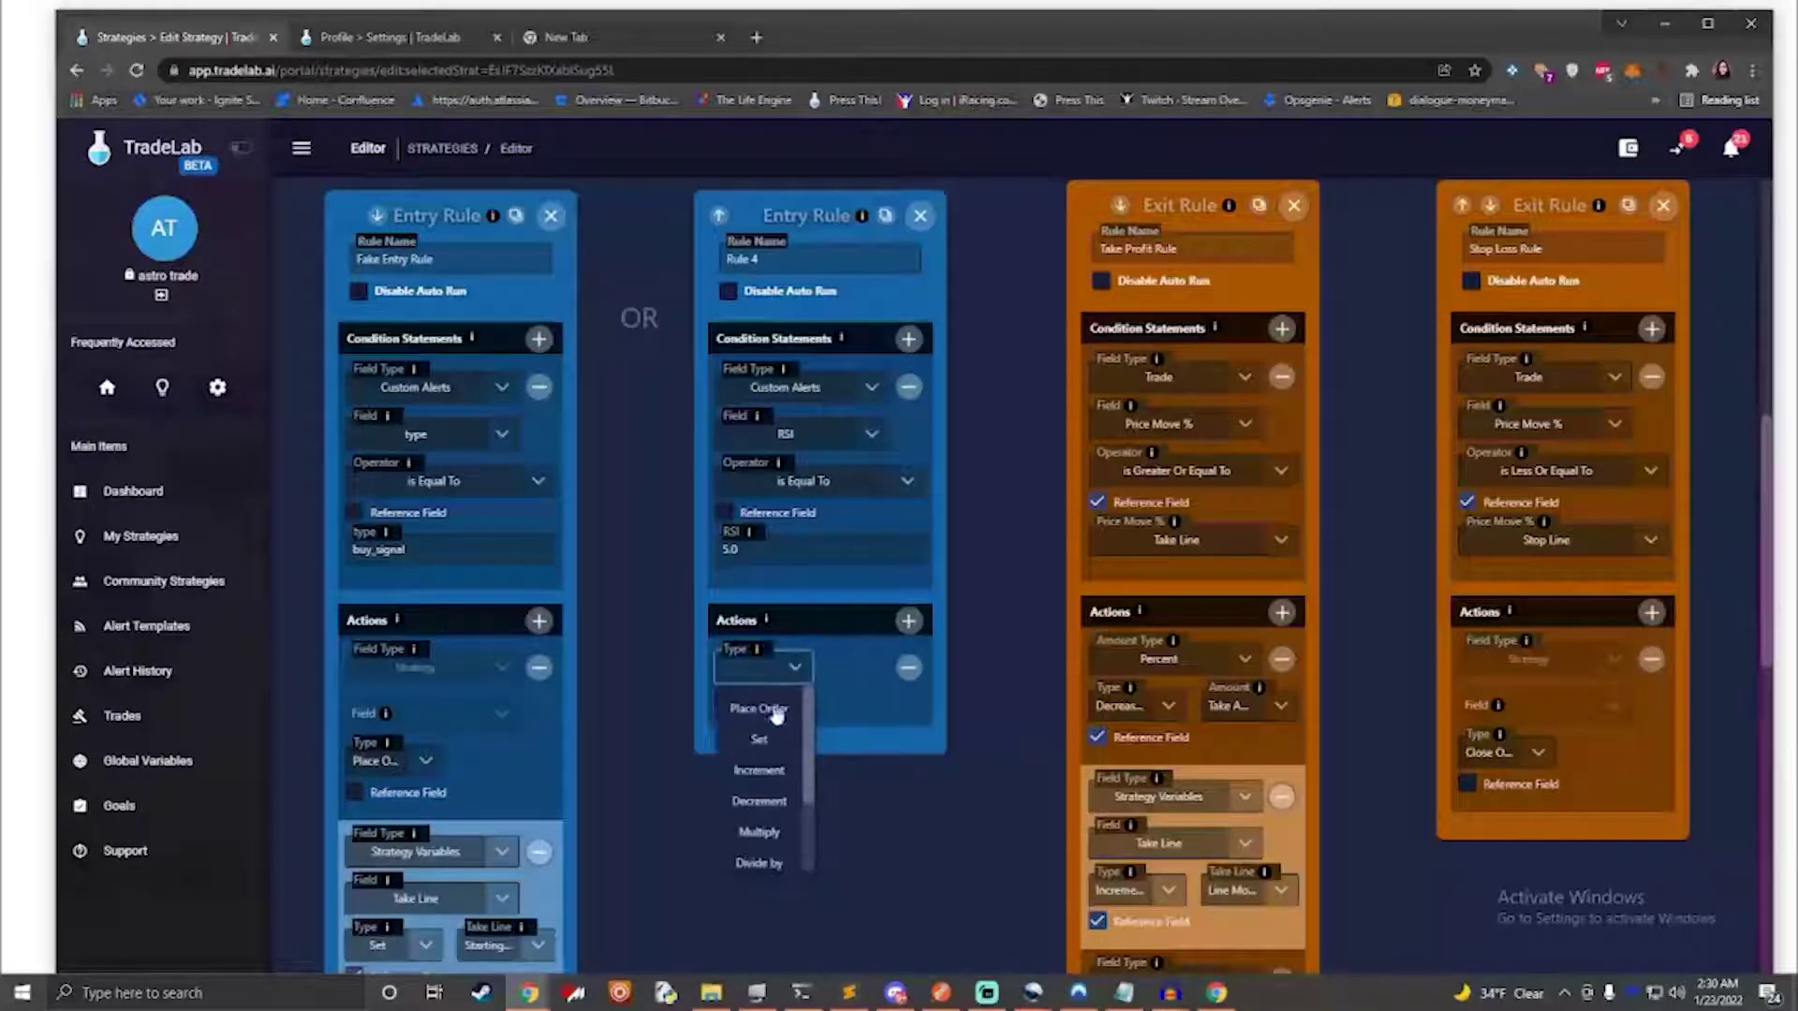
click(766, 710)
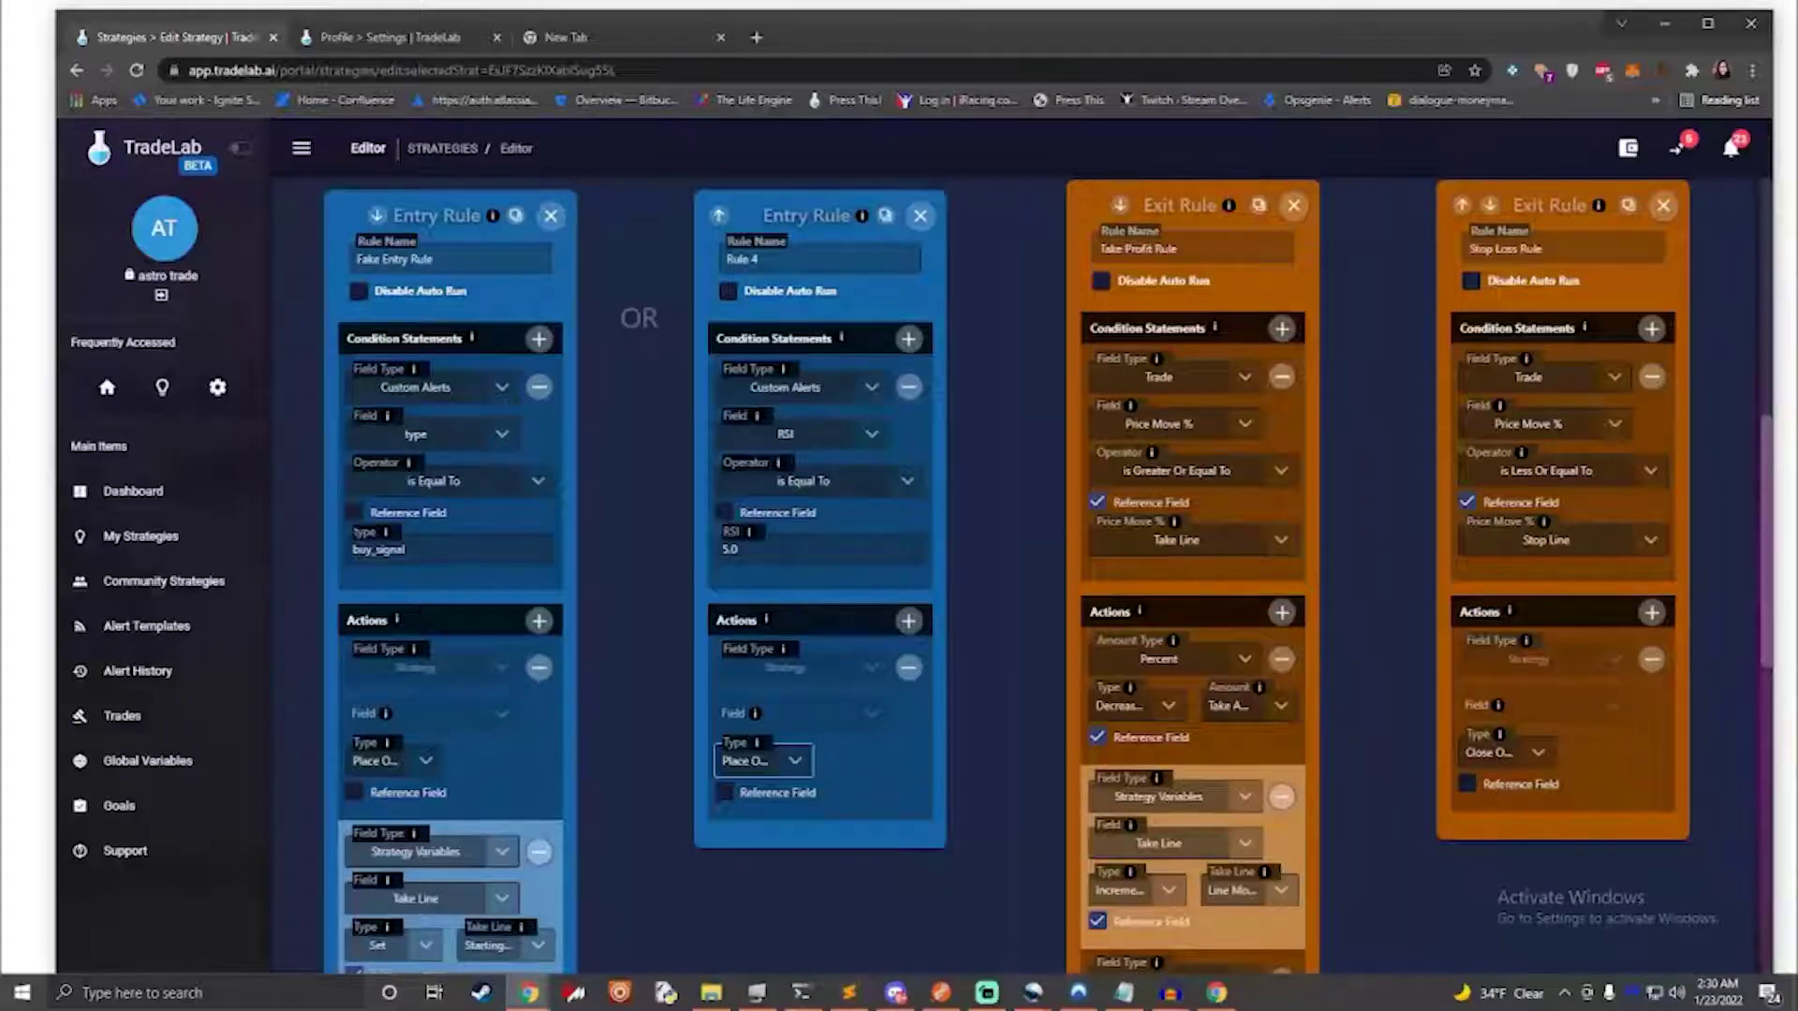
click(795, 763)
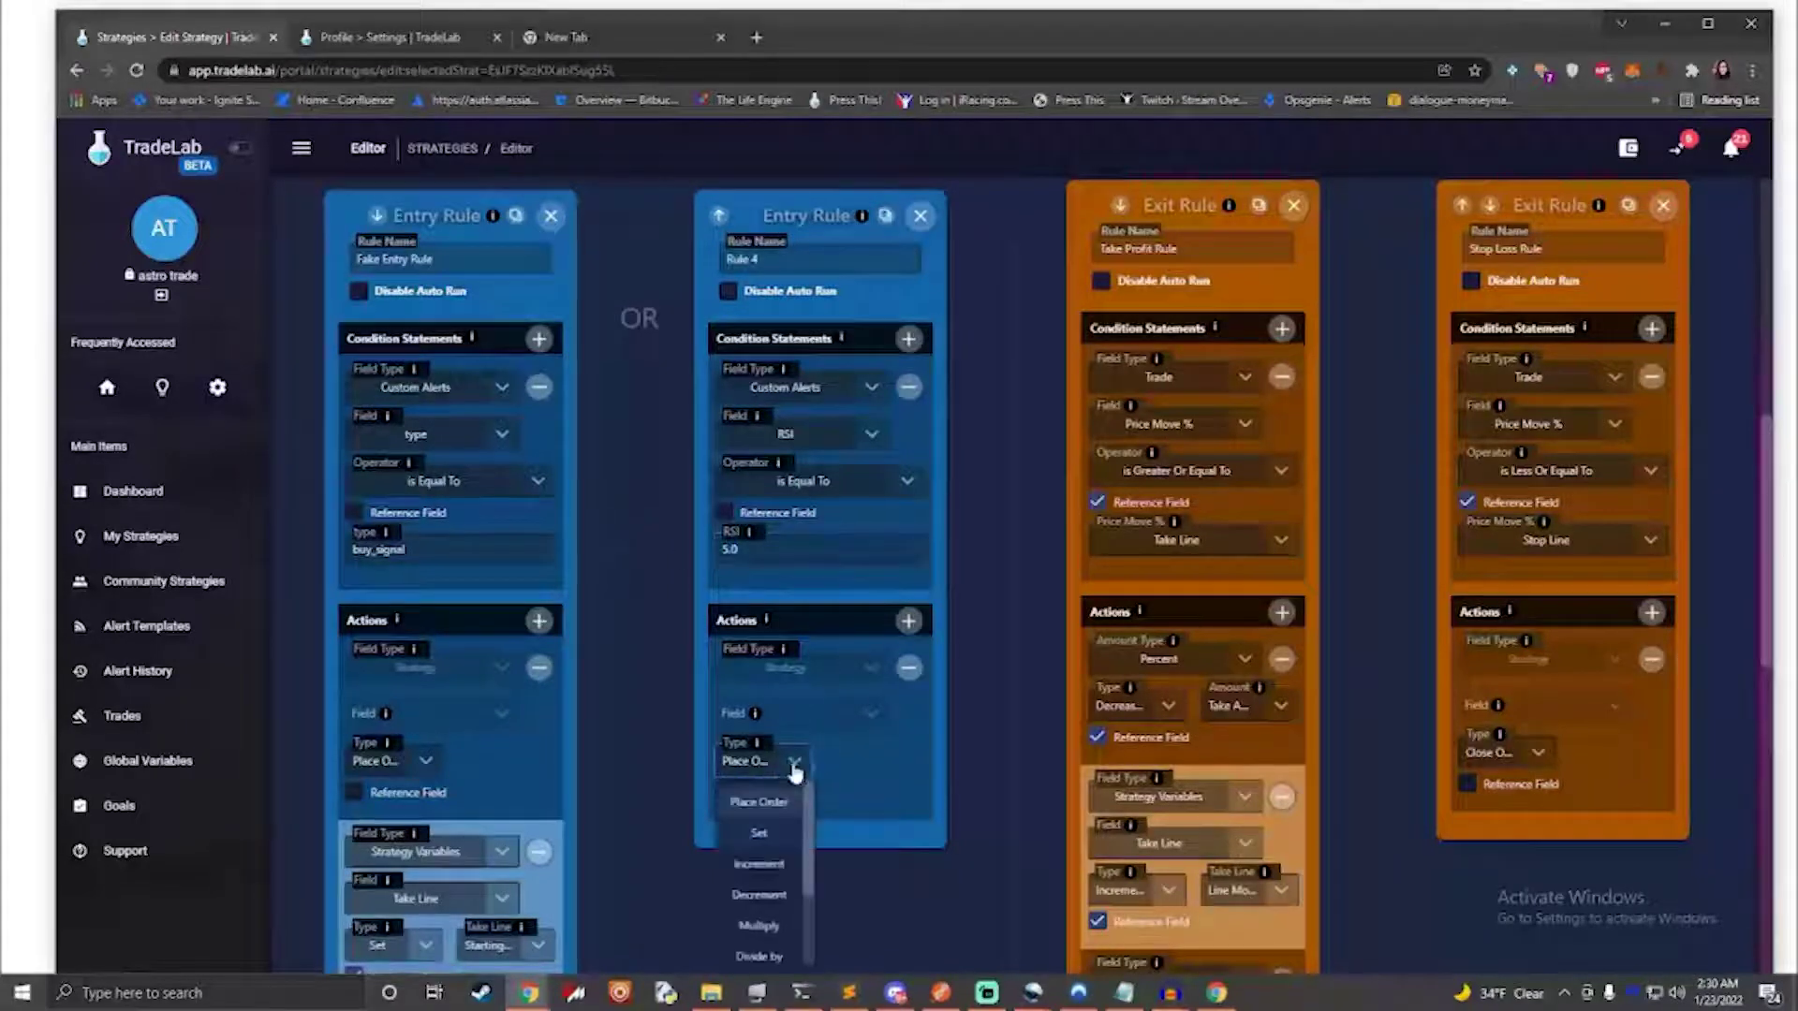
click(677, 726)
scroll(681, 497, down, 2)
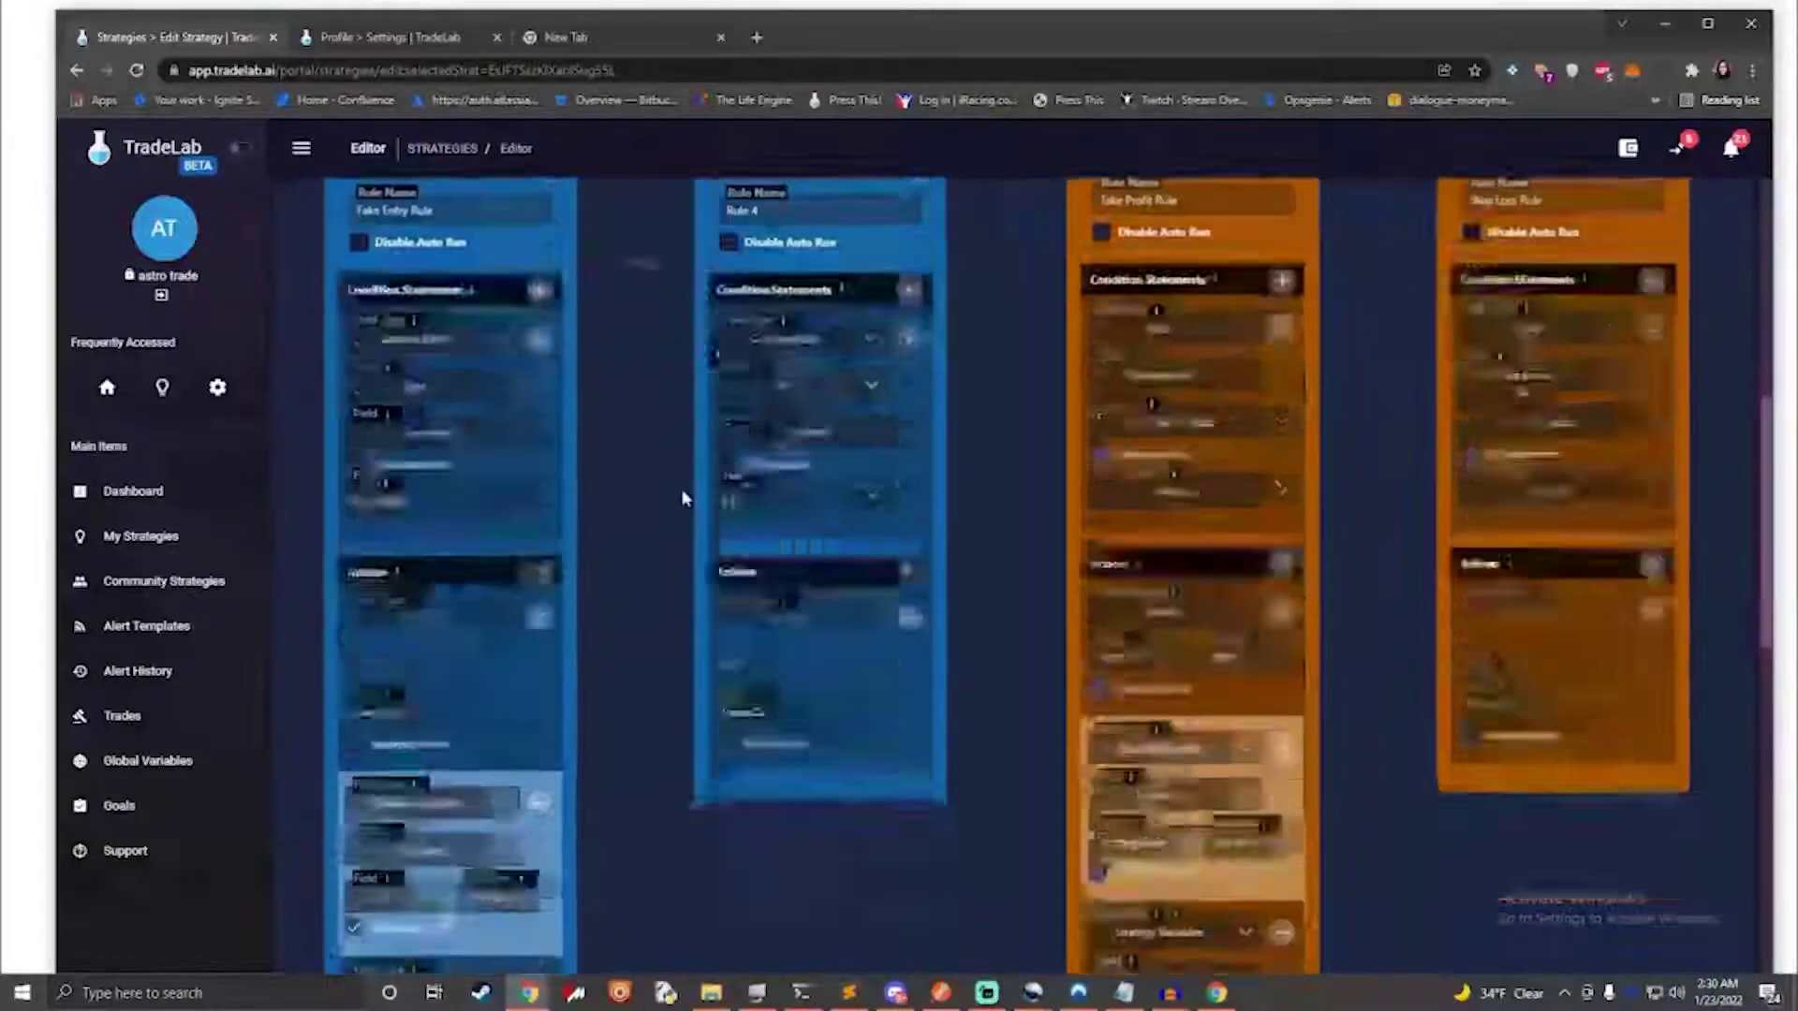
scroll(681, 497, down, 5)
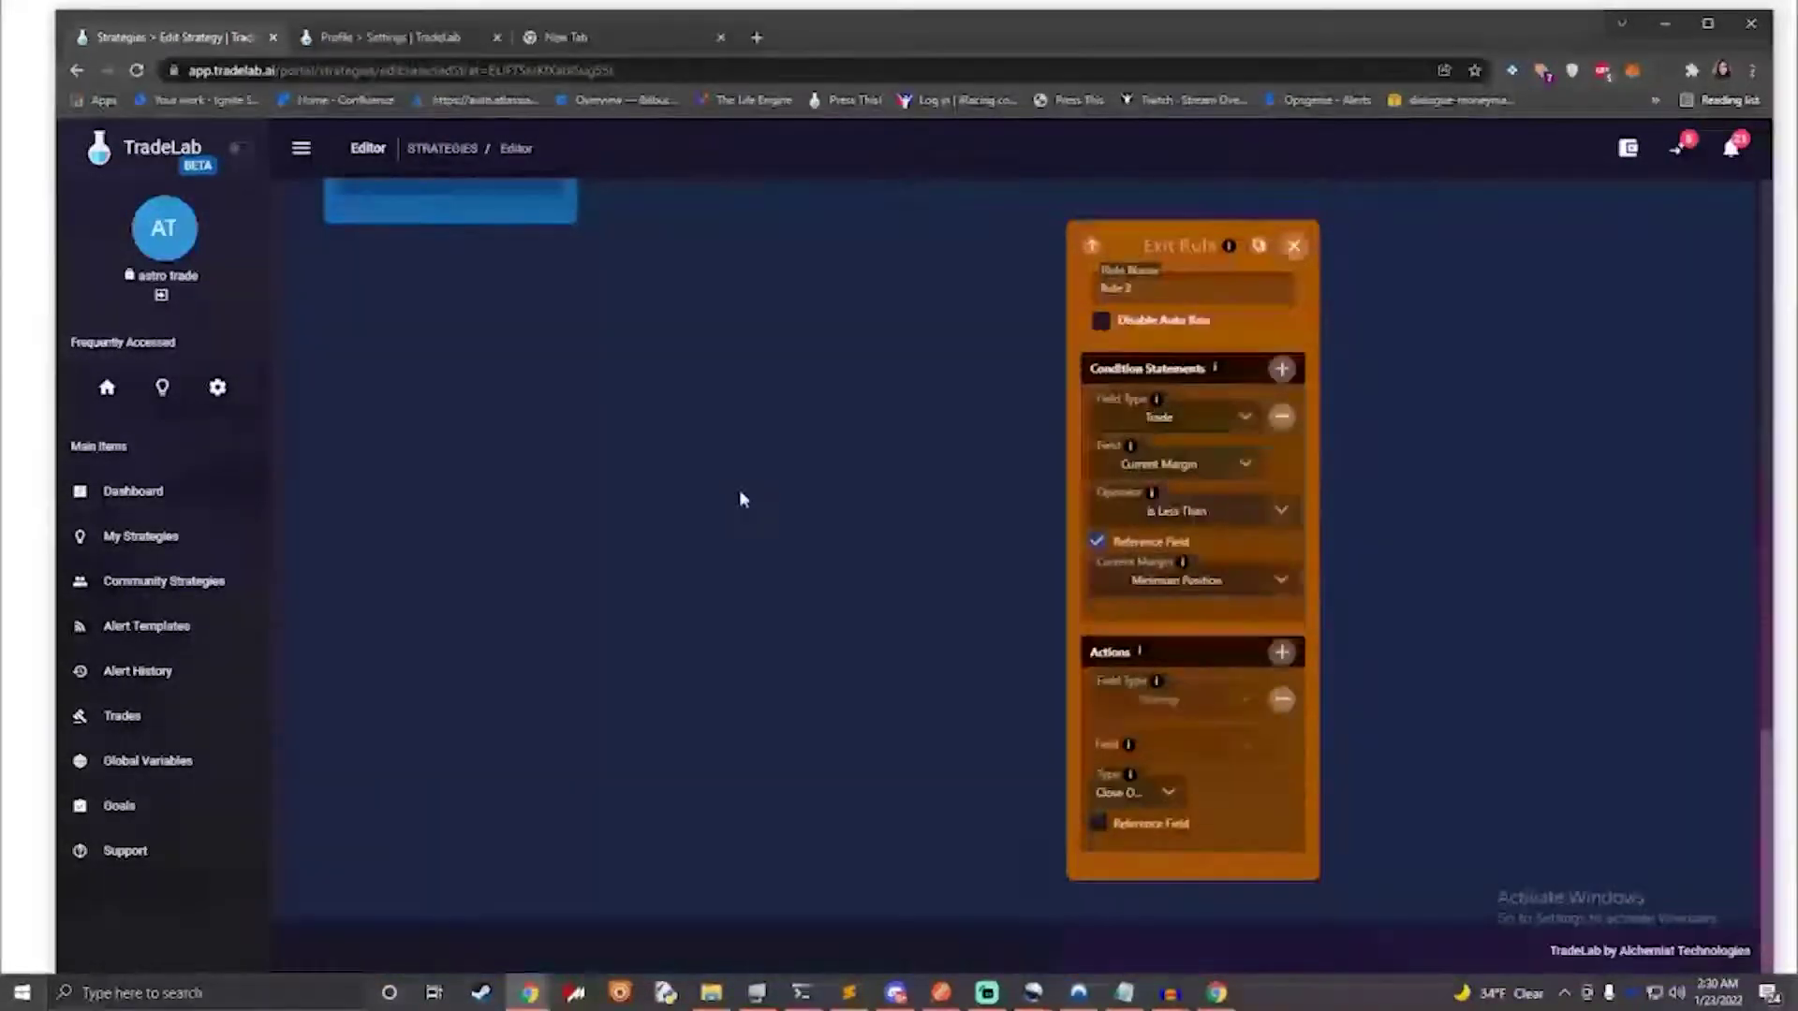
scroll(739, 499, up, 5)
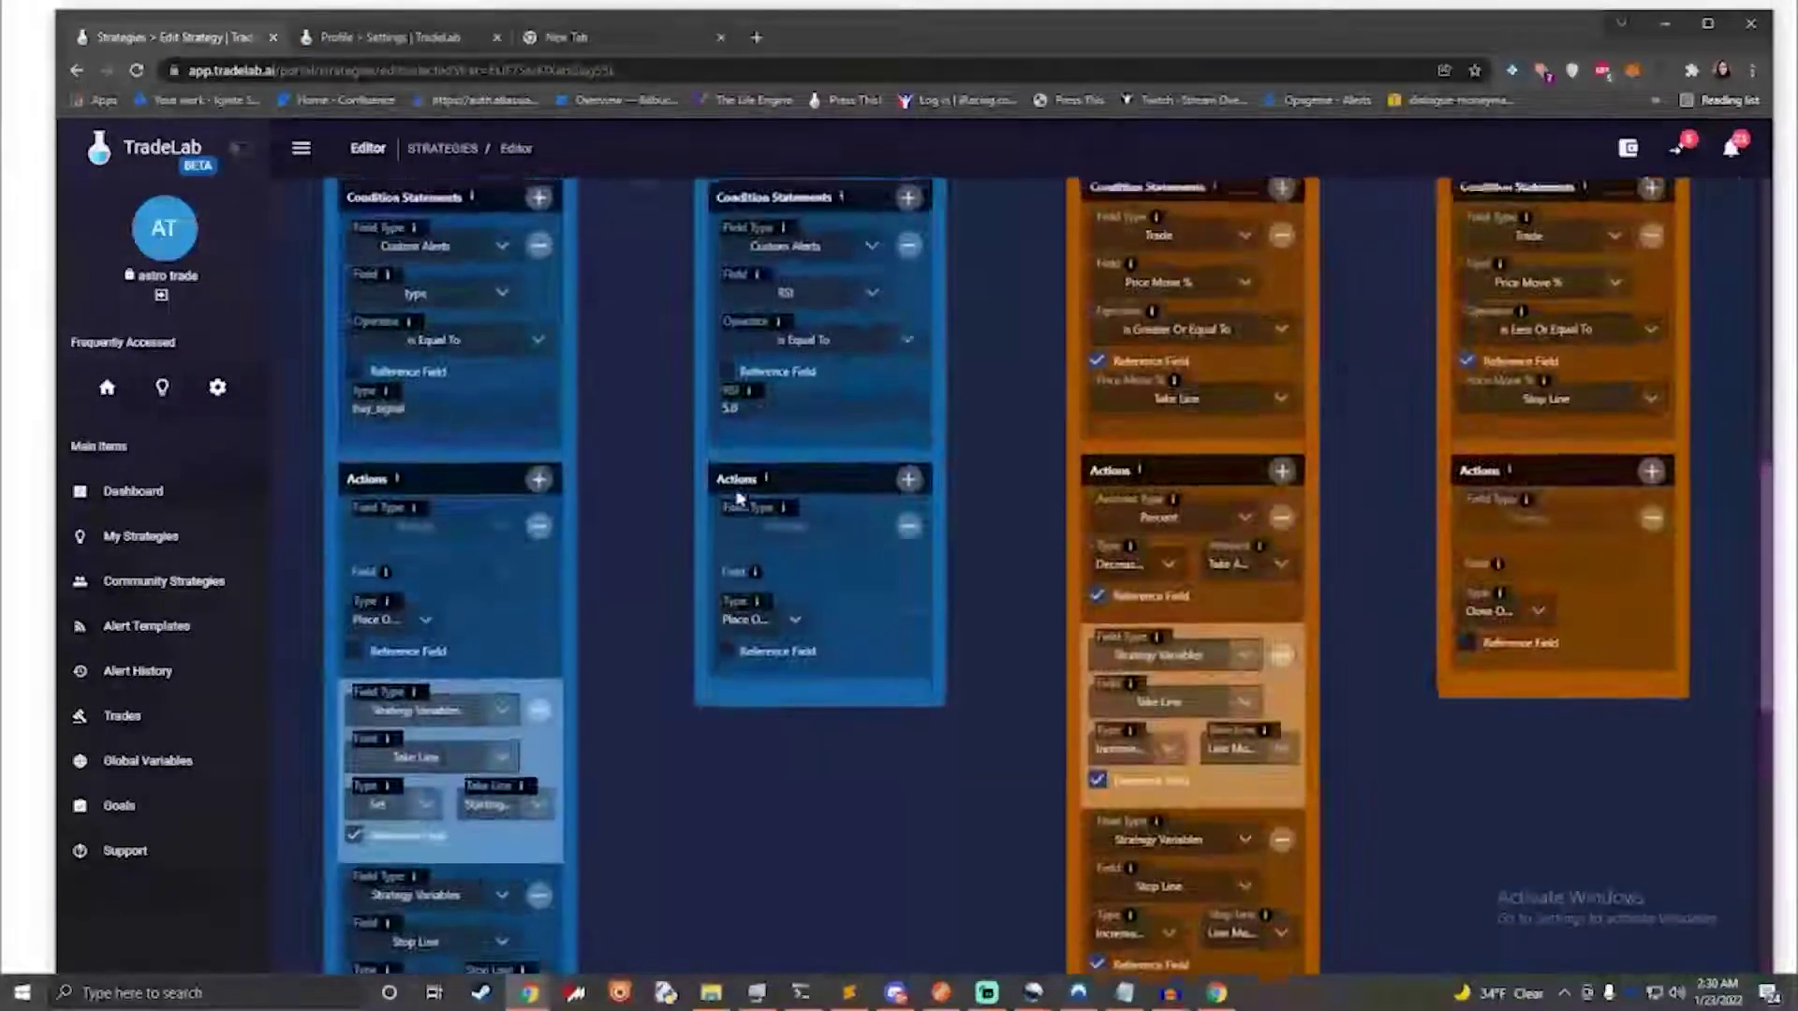
scroll(736, 496, up, 6)
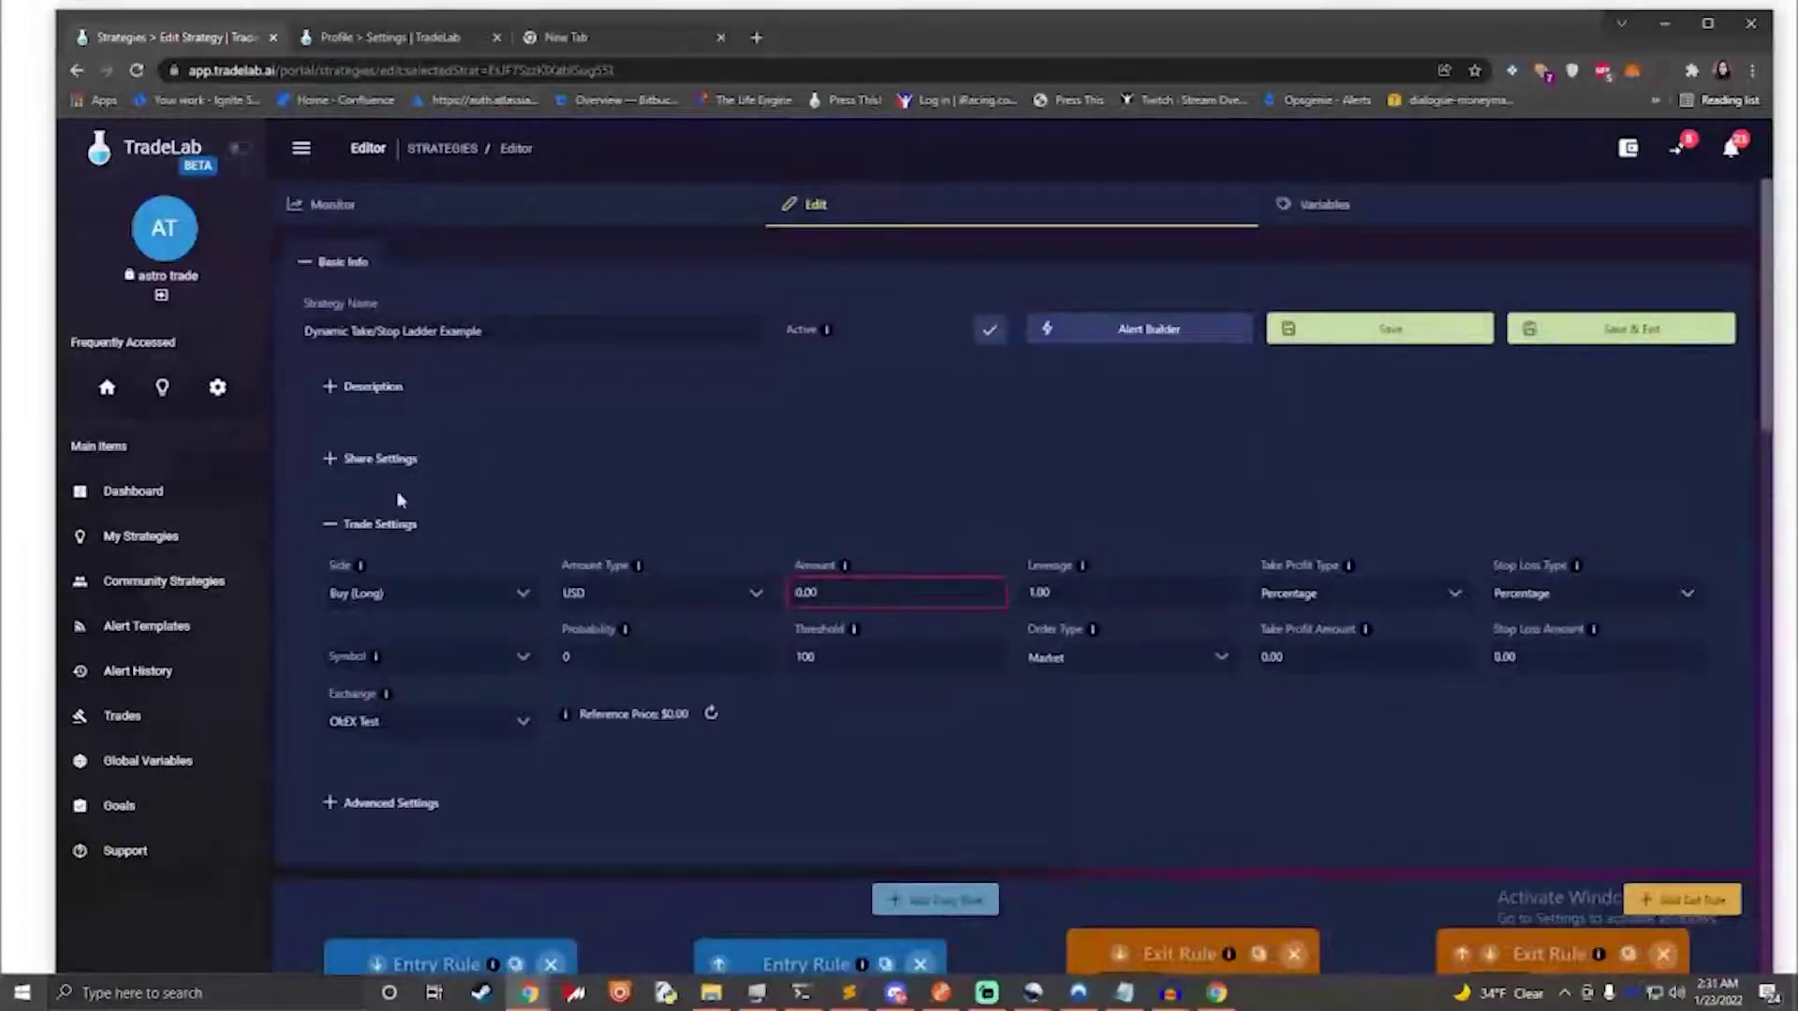
Step: Expand the strategy's Advanced Settings and open the Alert Builder's Alert Setup dialog
click(394, 806)
scroll(434, 711, down, 1)
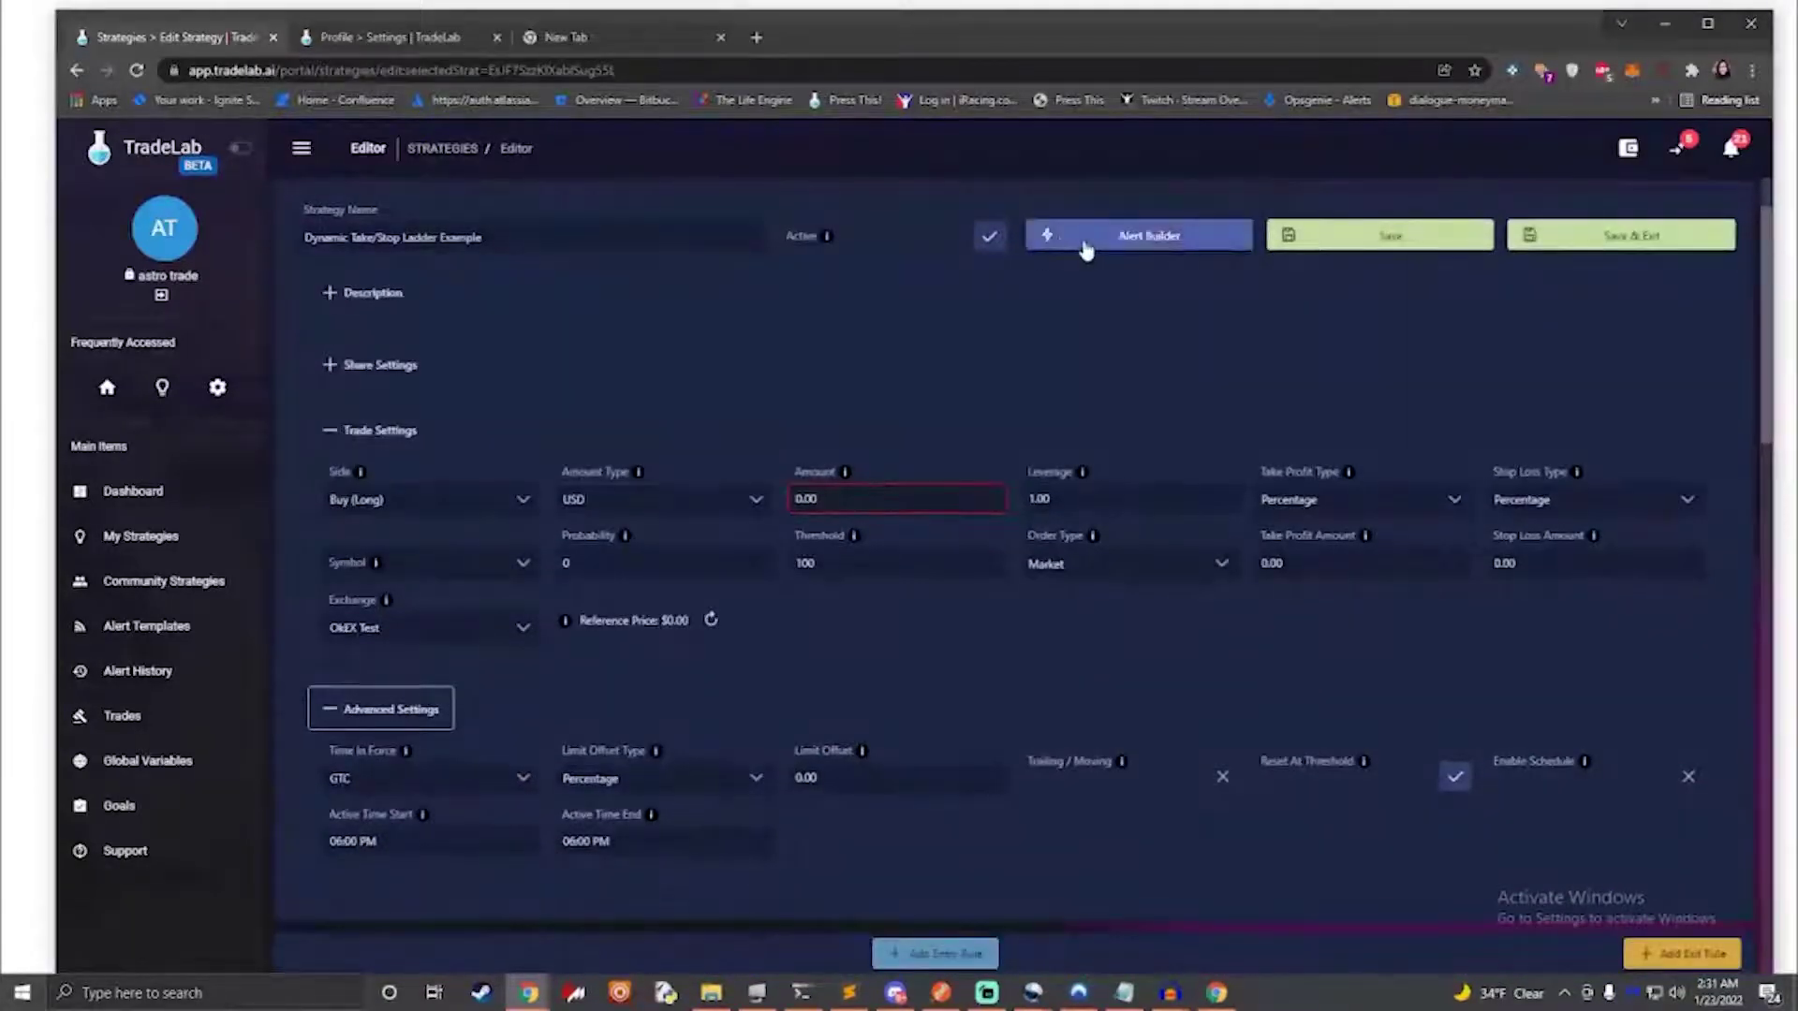
click(1085, 248)
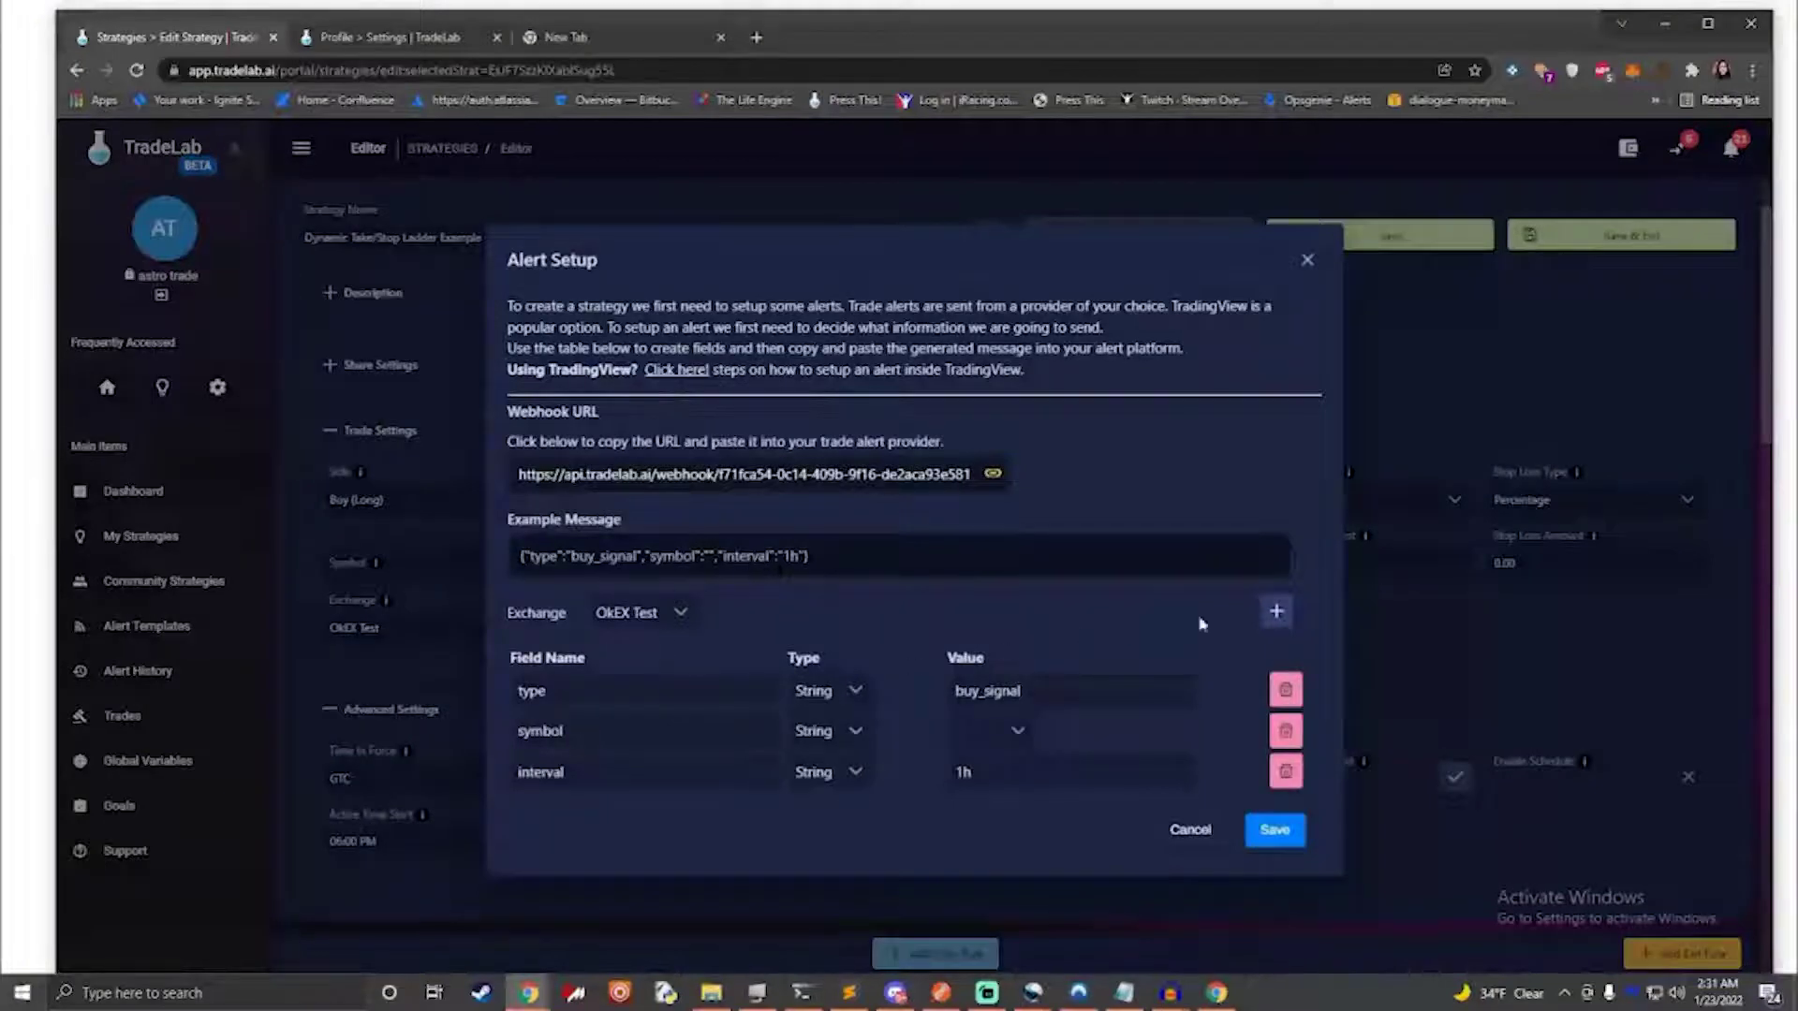
Step: Add an ATR alert field of Number type with value 4
click(1275, 610)
click(644, 792)
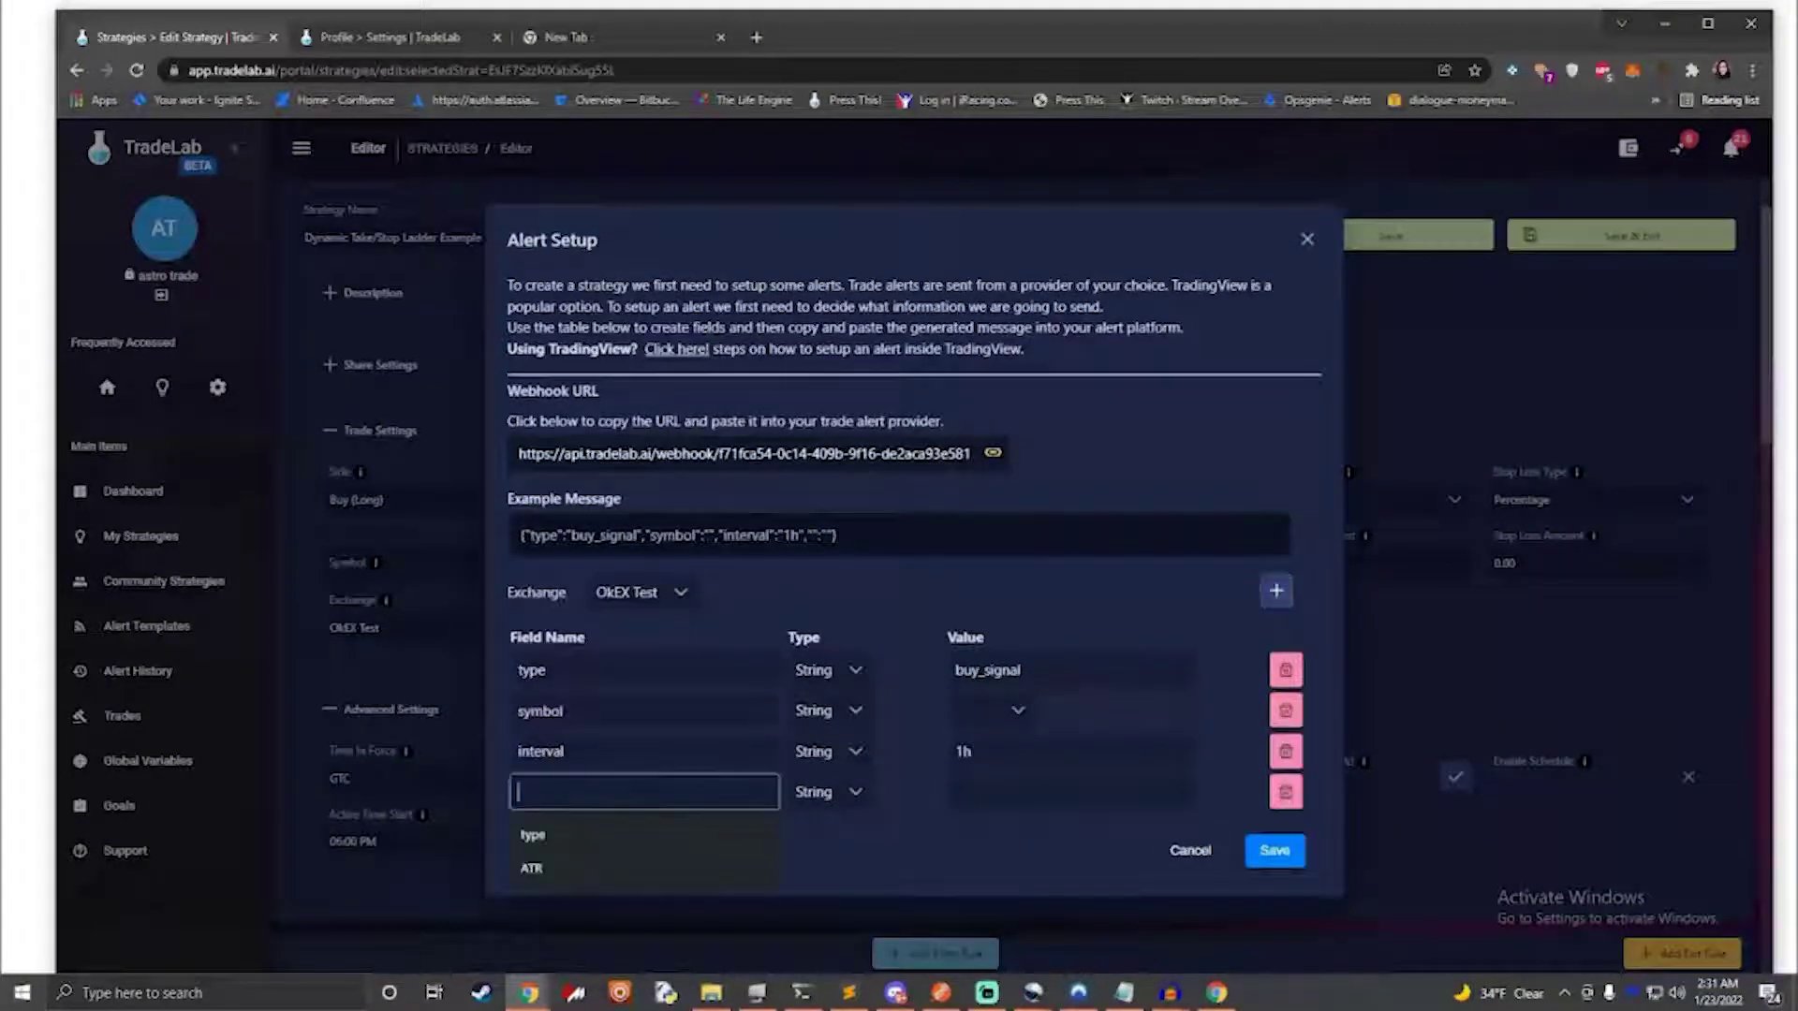
text(ATR)
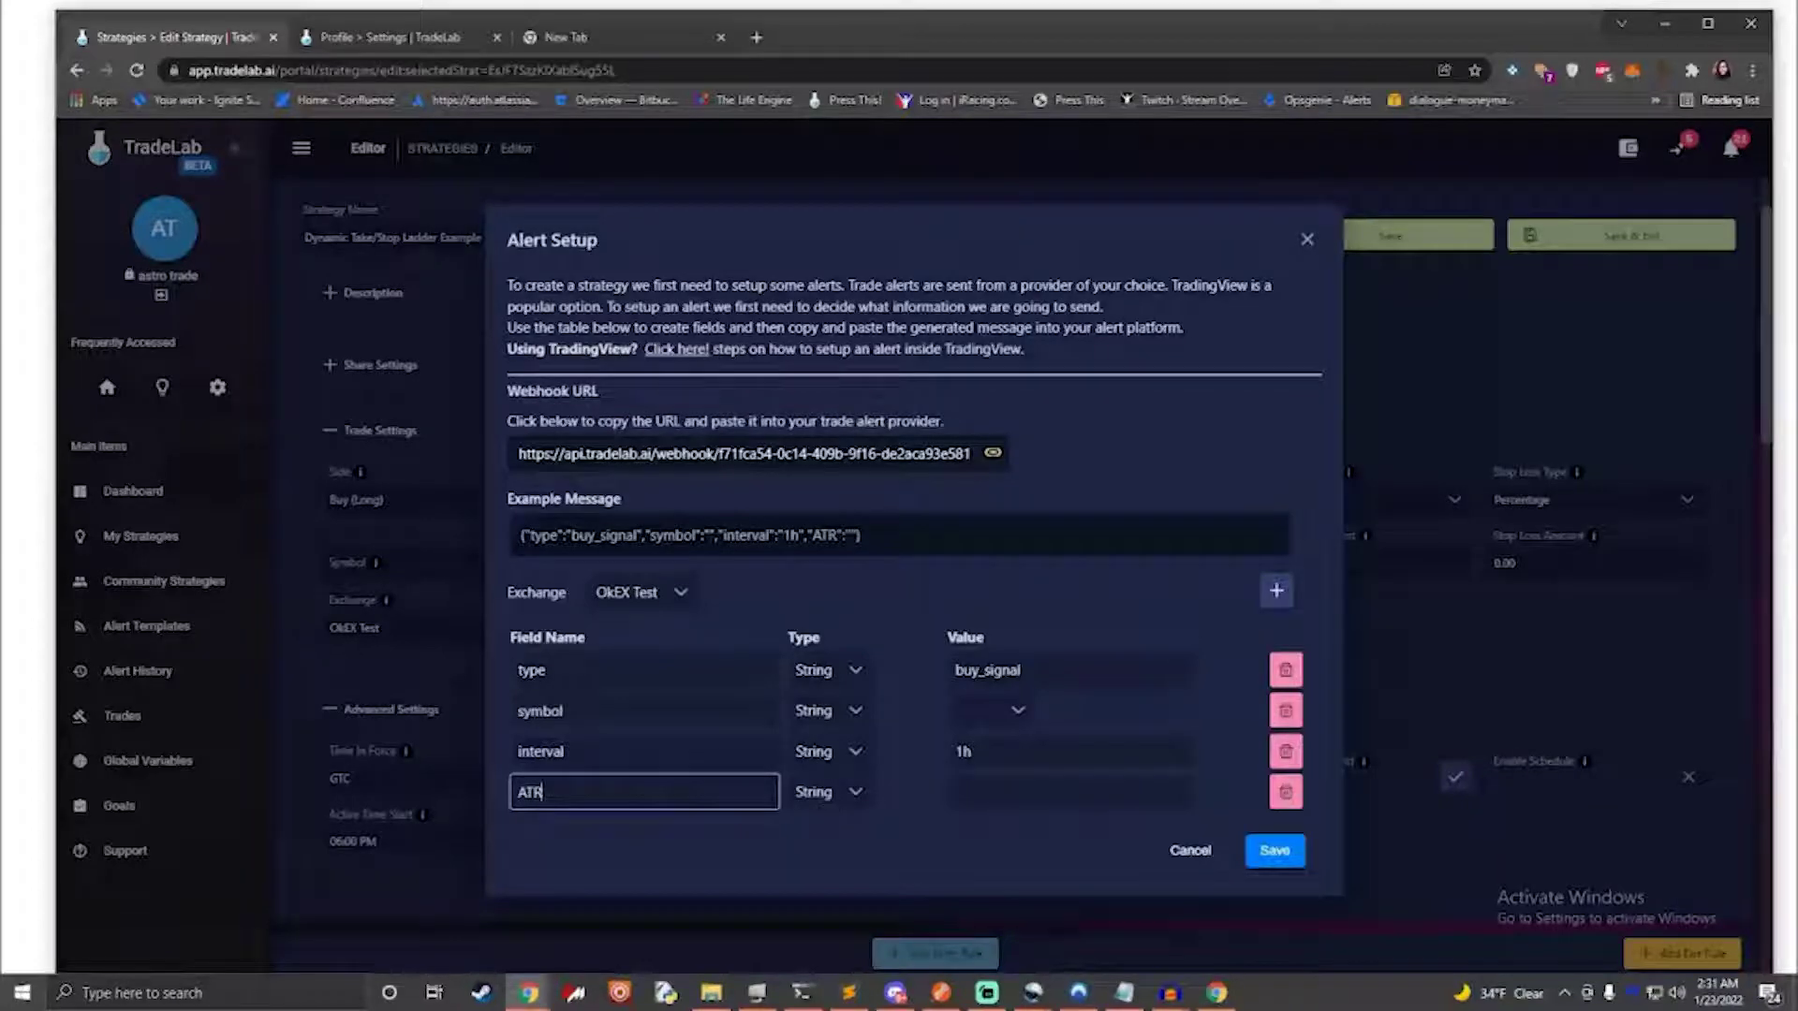
click(819, 796)
click(825, 872)
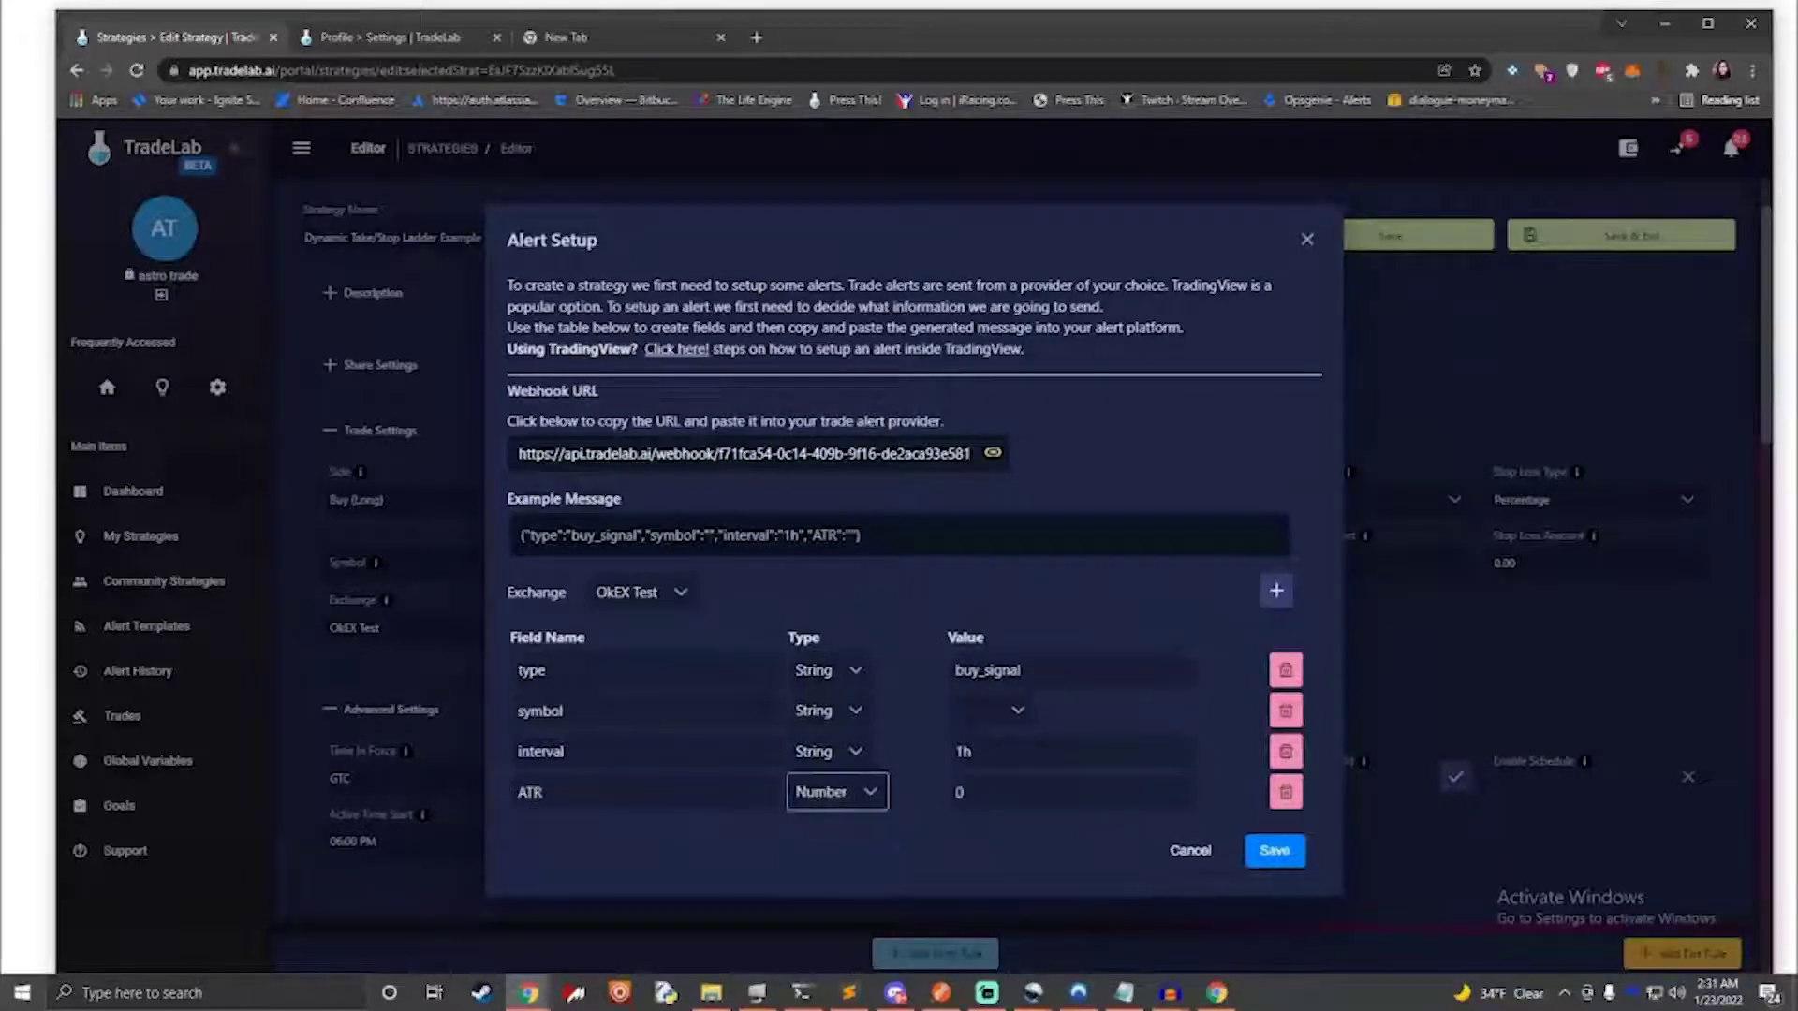
click(1068, 792)
text(0)
key(BackSpace)
text(4)
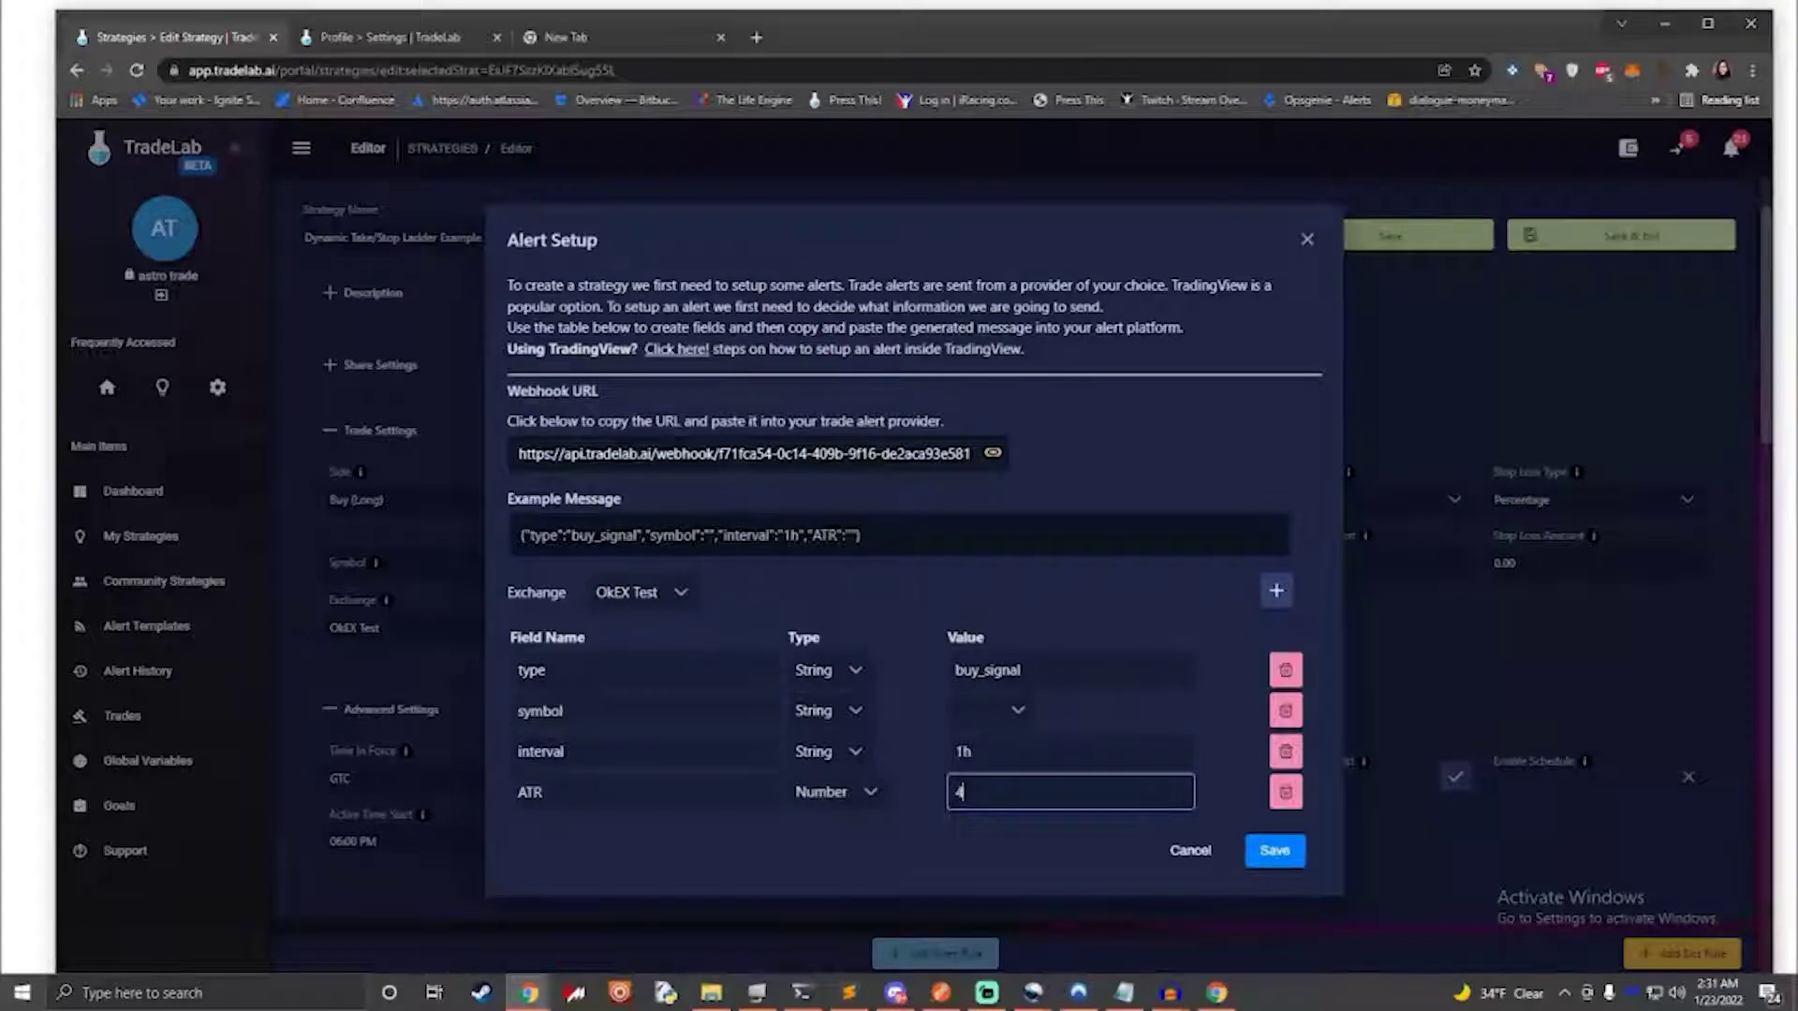
Step: Add an RSI alert field of String type with value {{plot_1}}
click(1276, 590)
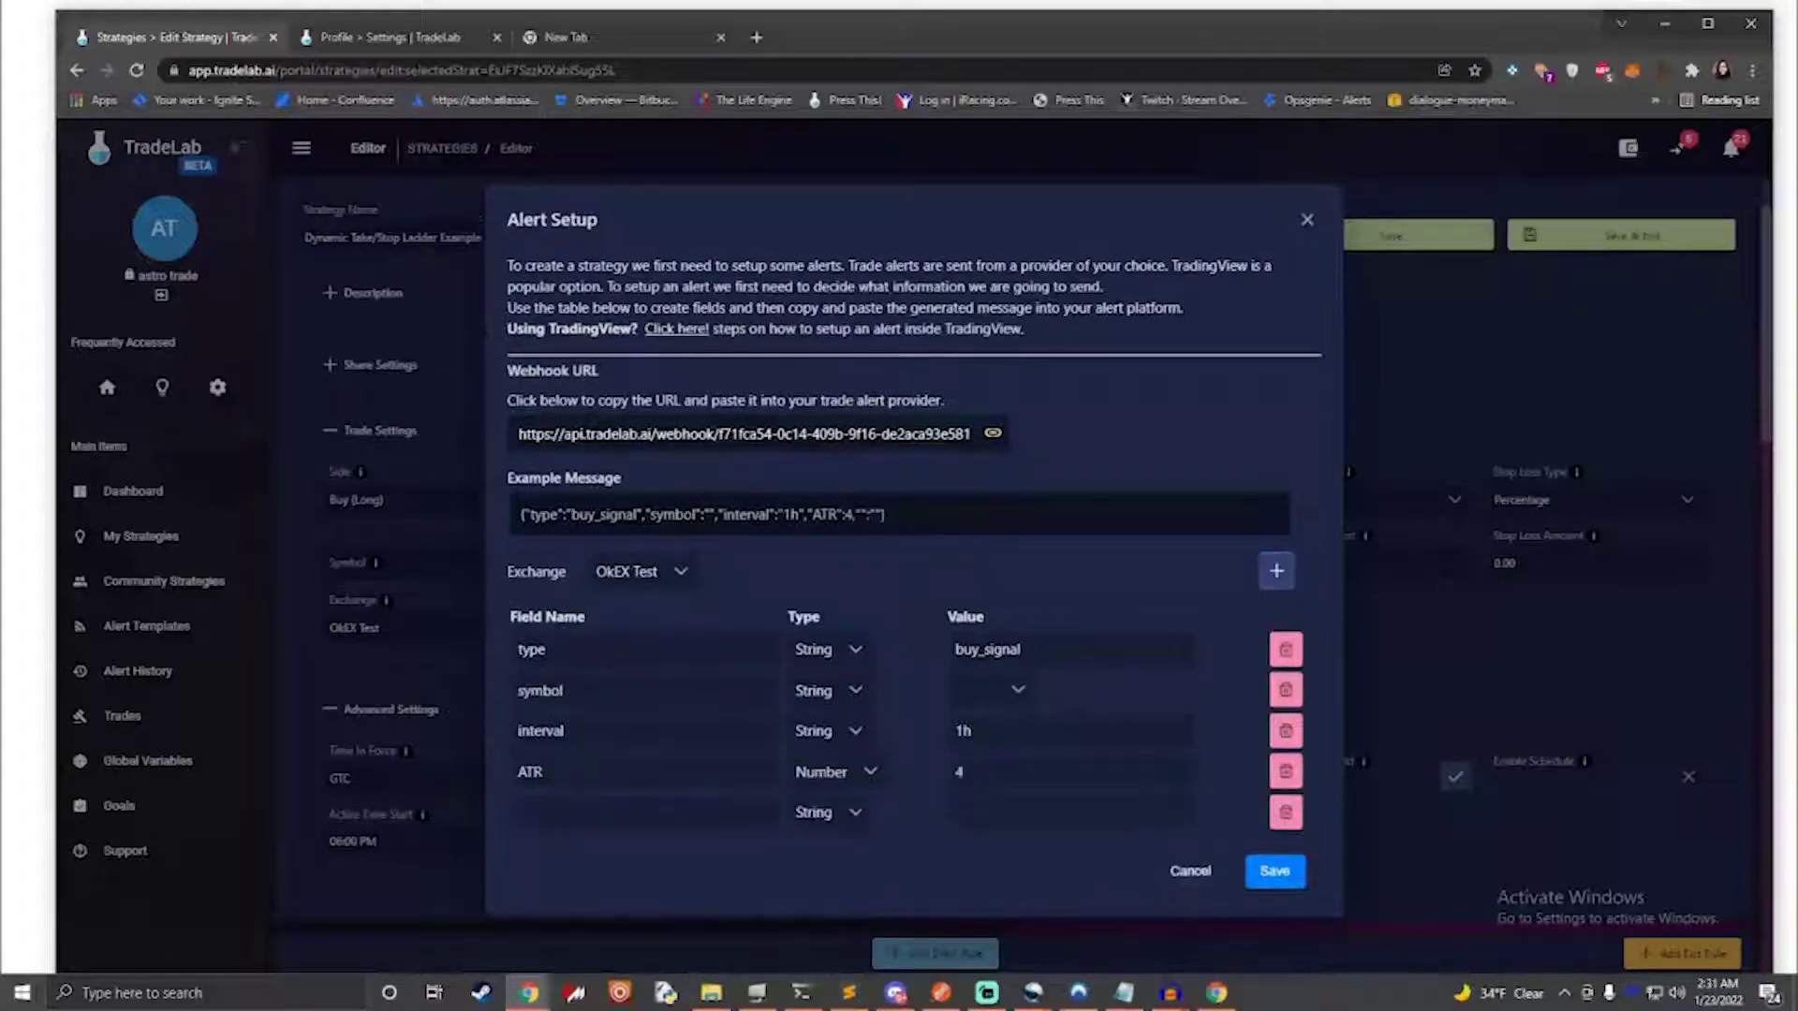
click(644, 812)
text(RSI)
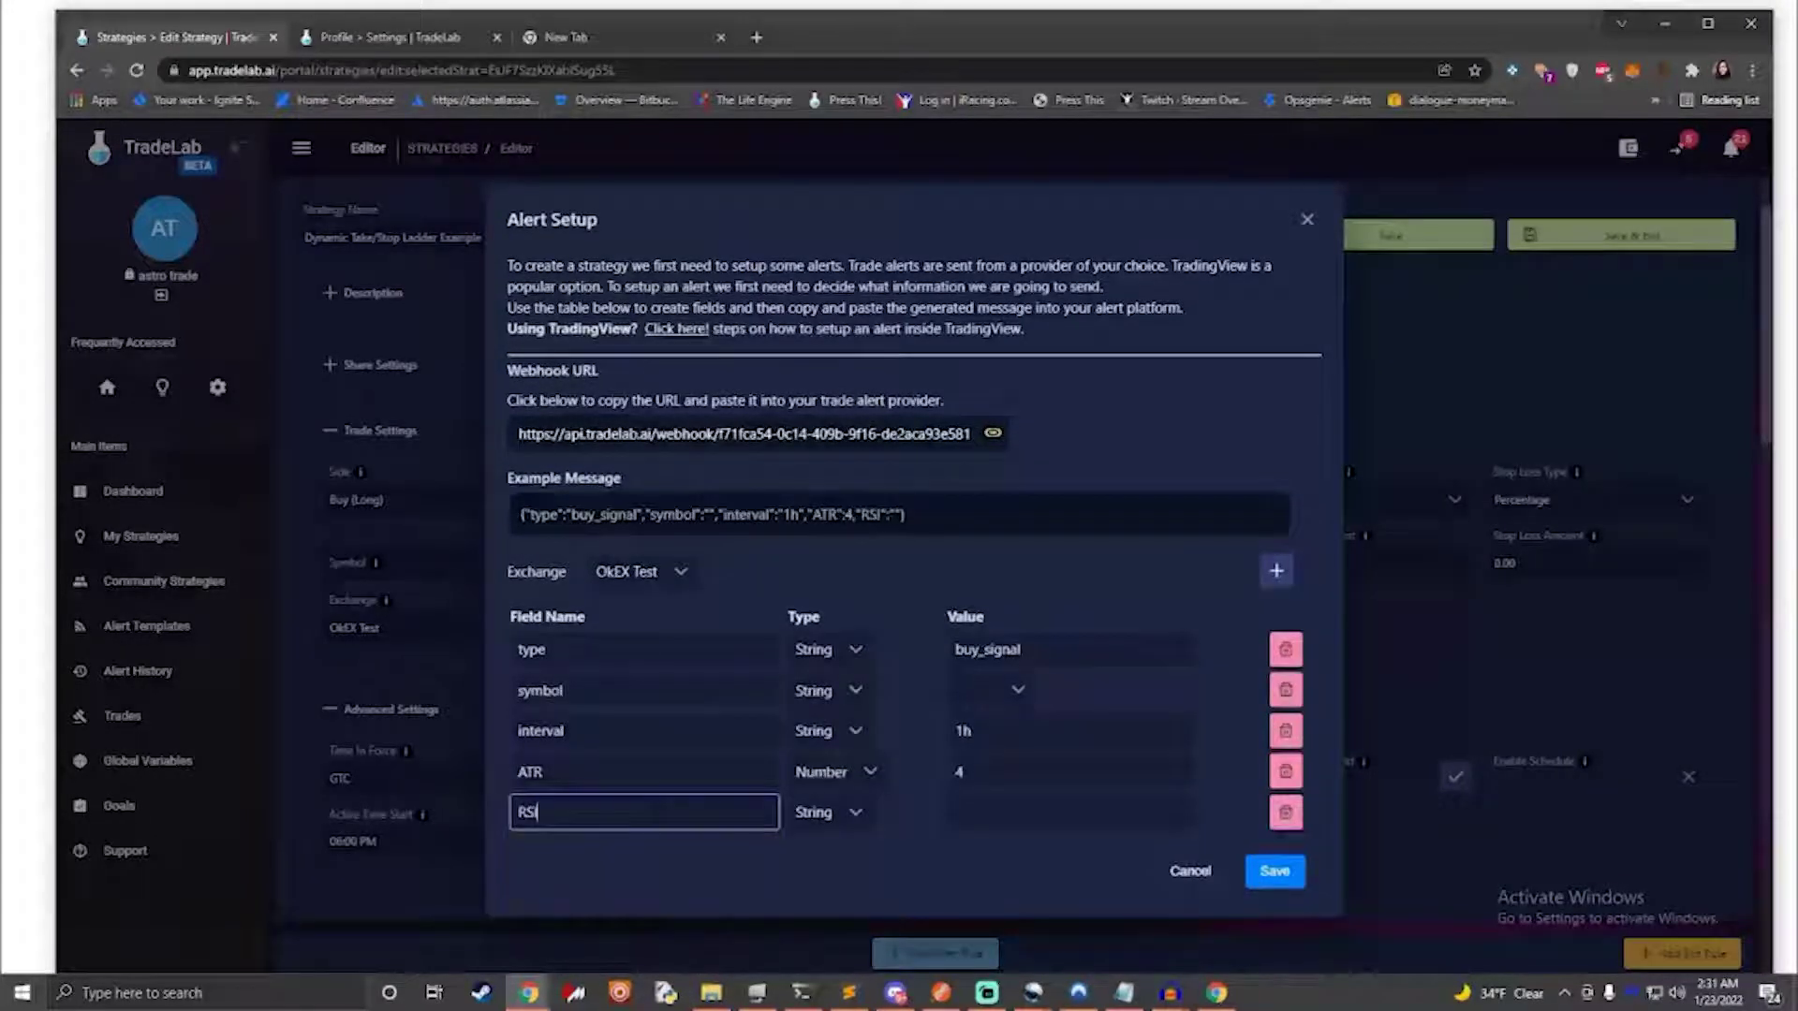
click(852, 814)
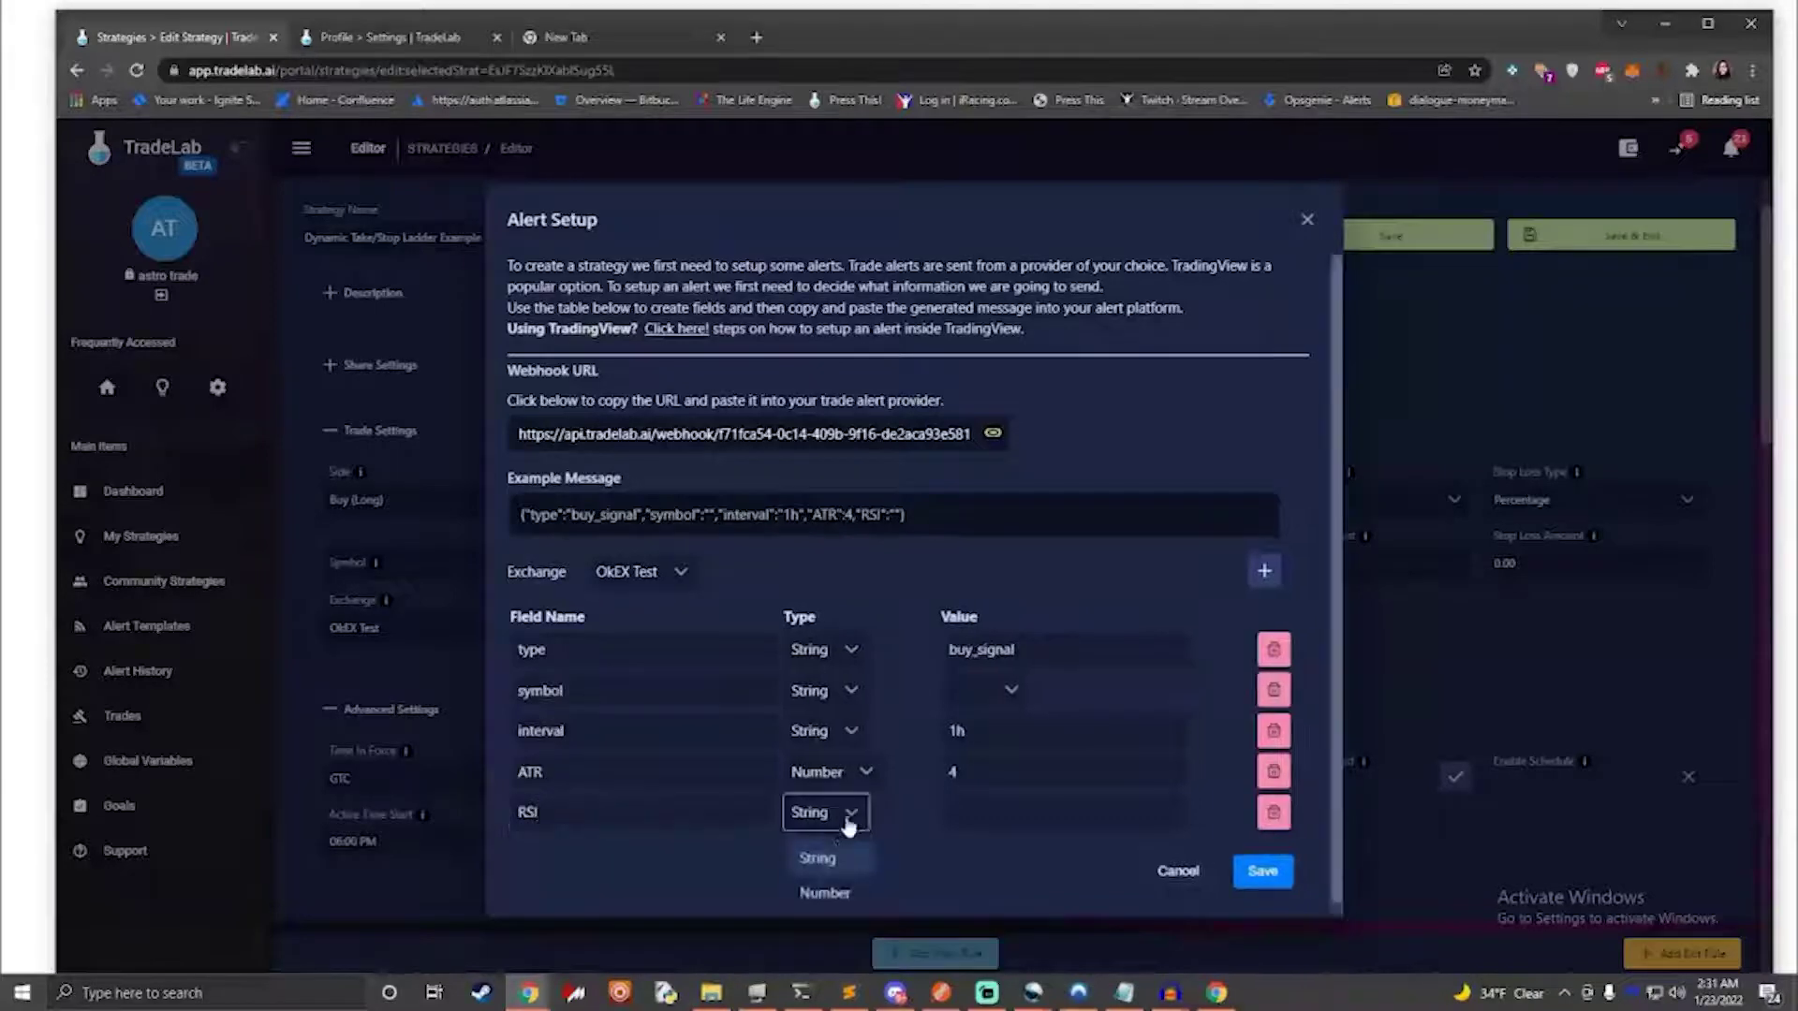
click(825, 893)
key(Tab)
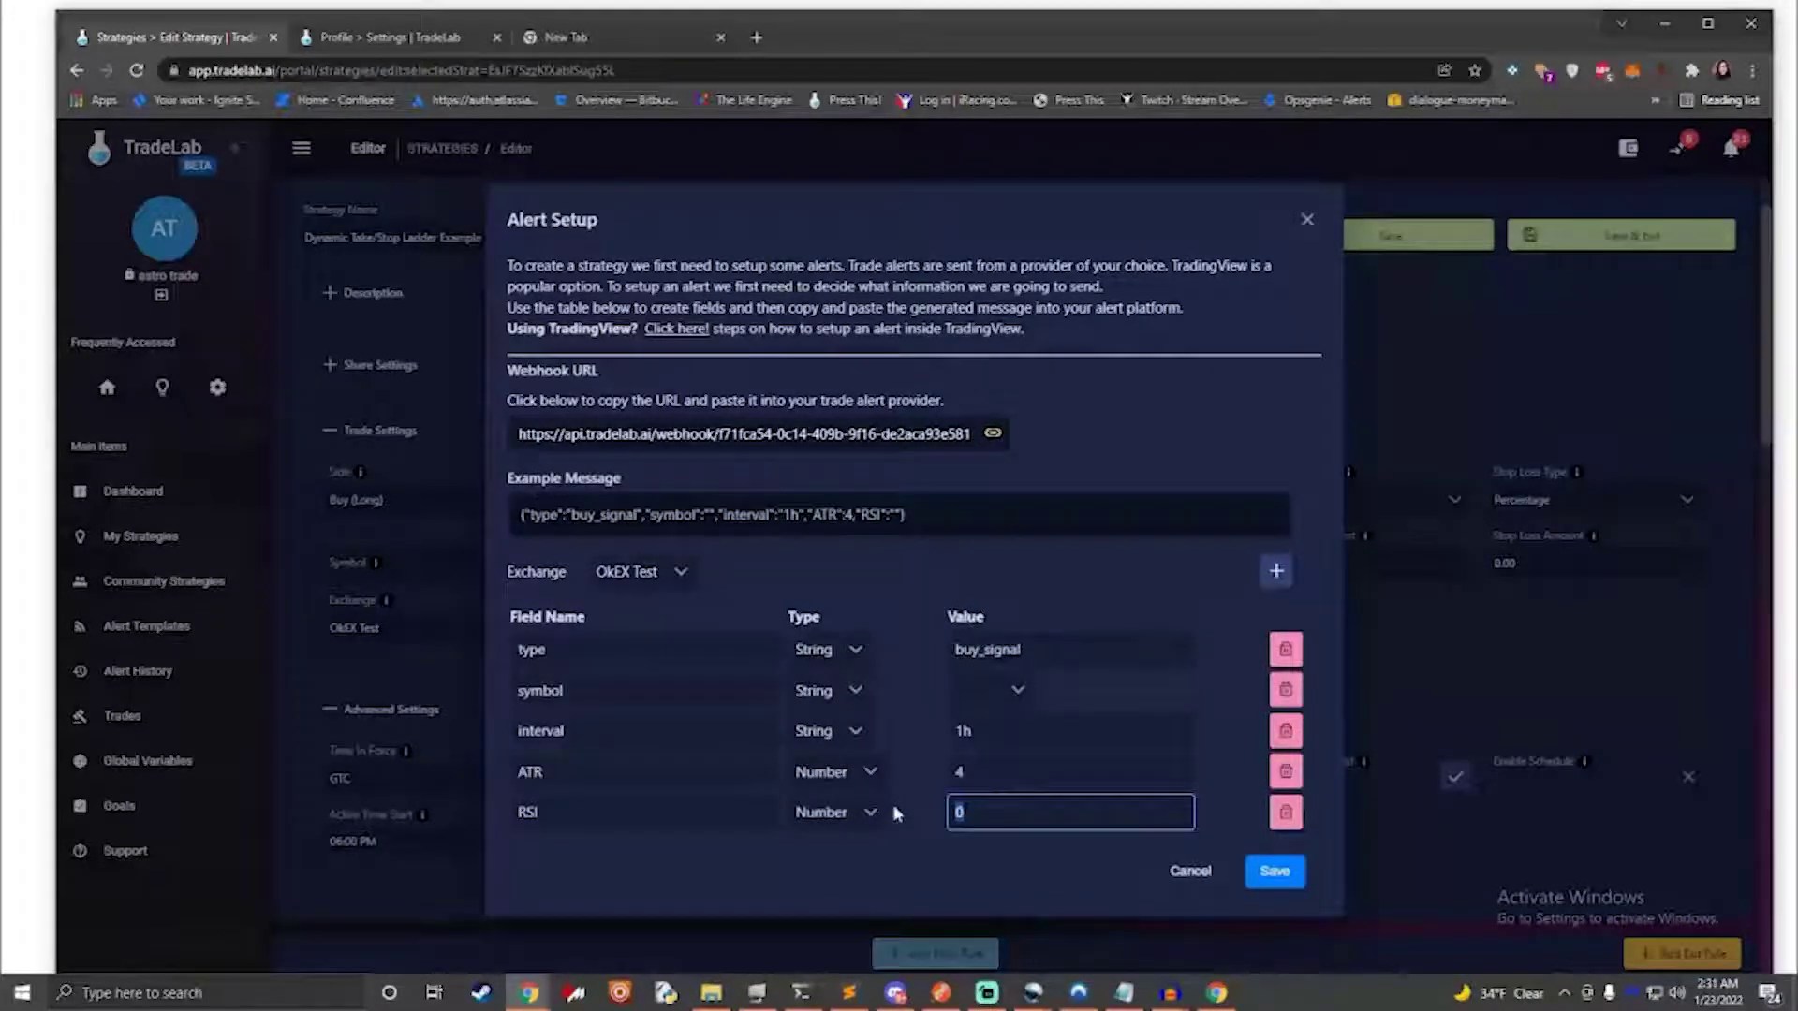
click(860, 813)
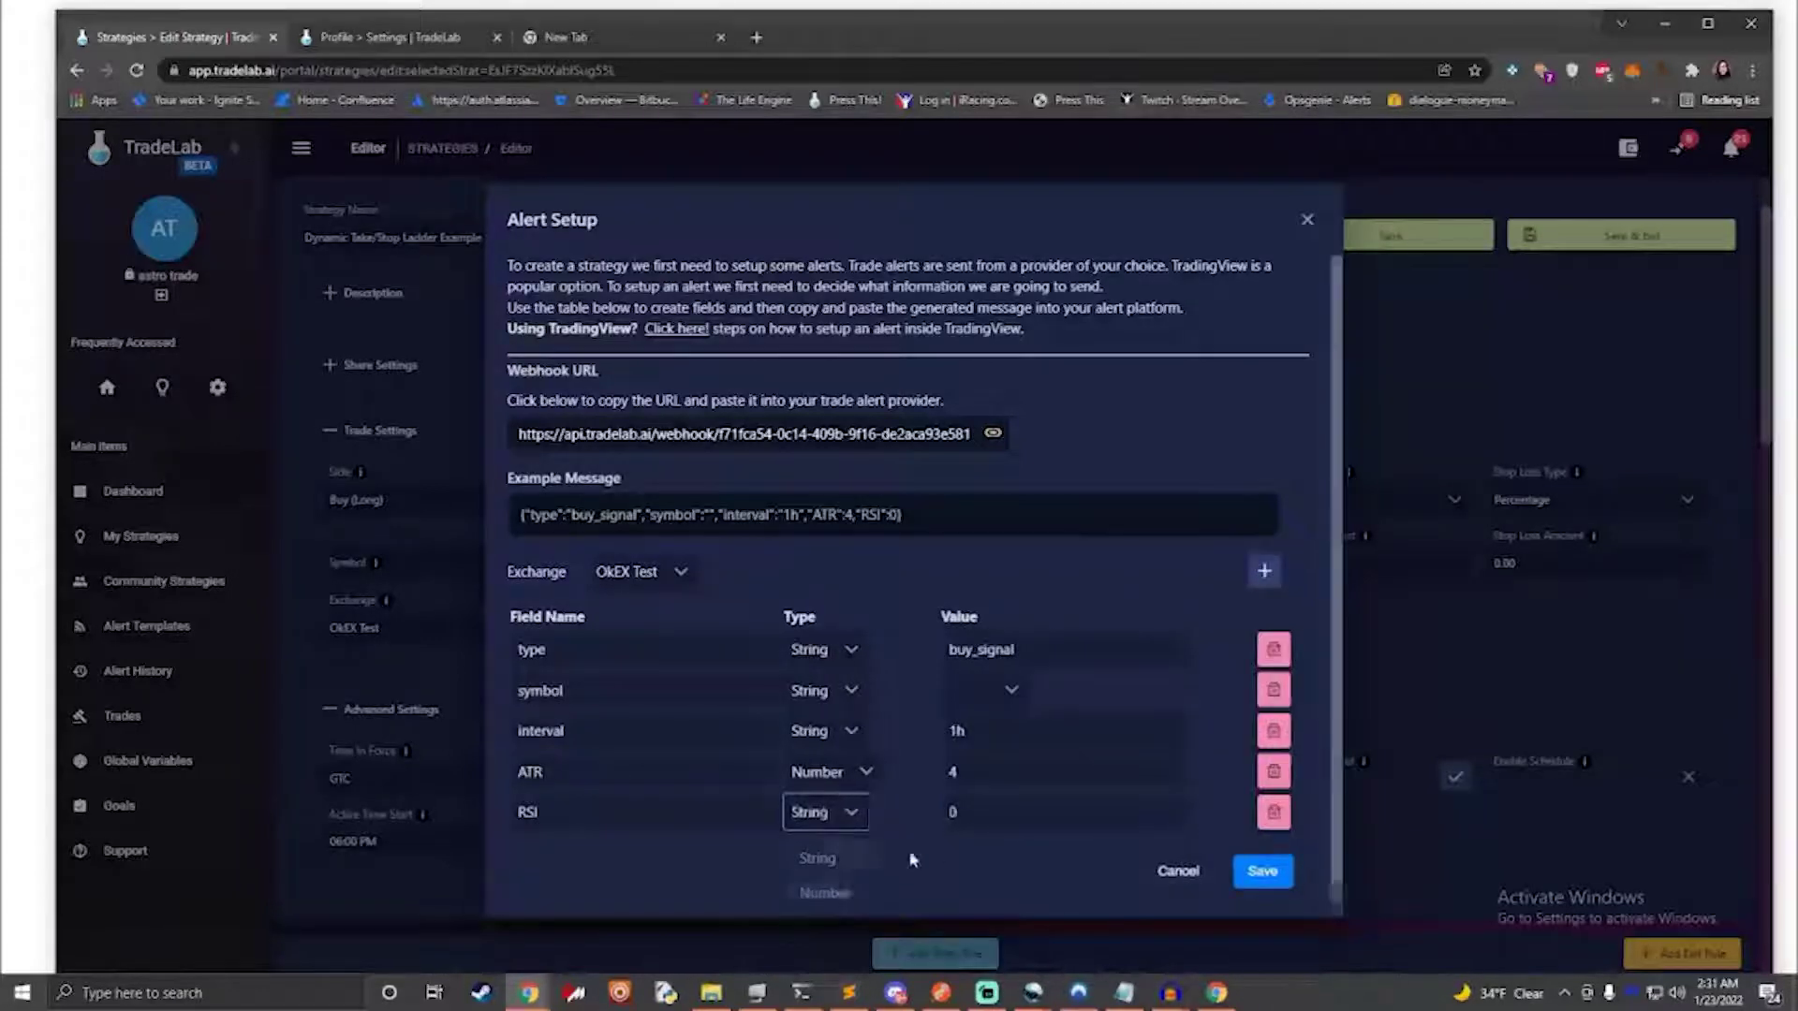
click(824, 855)
key(Tab)
text({{)
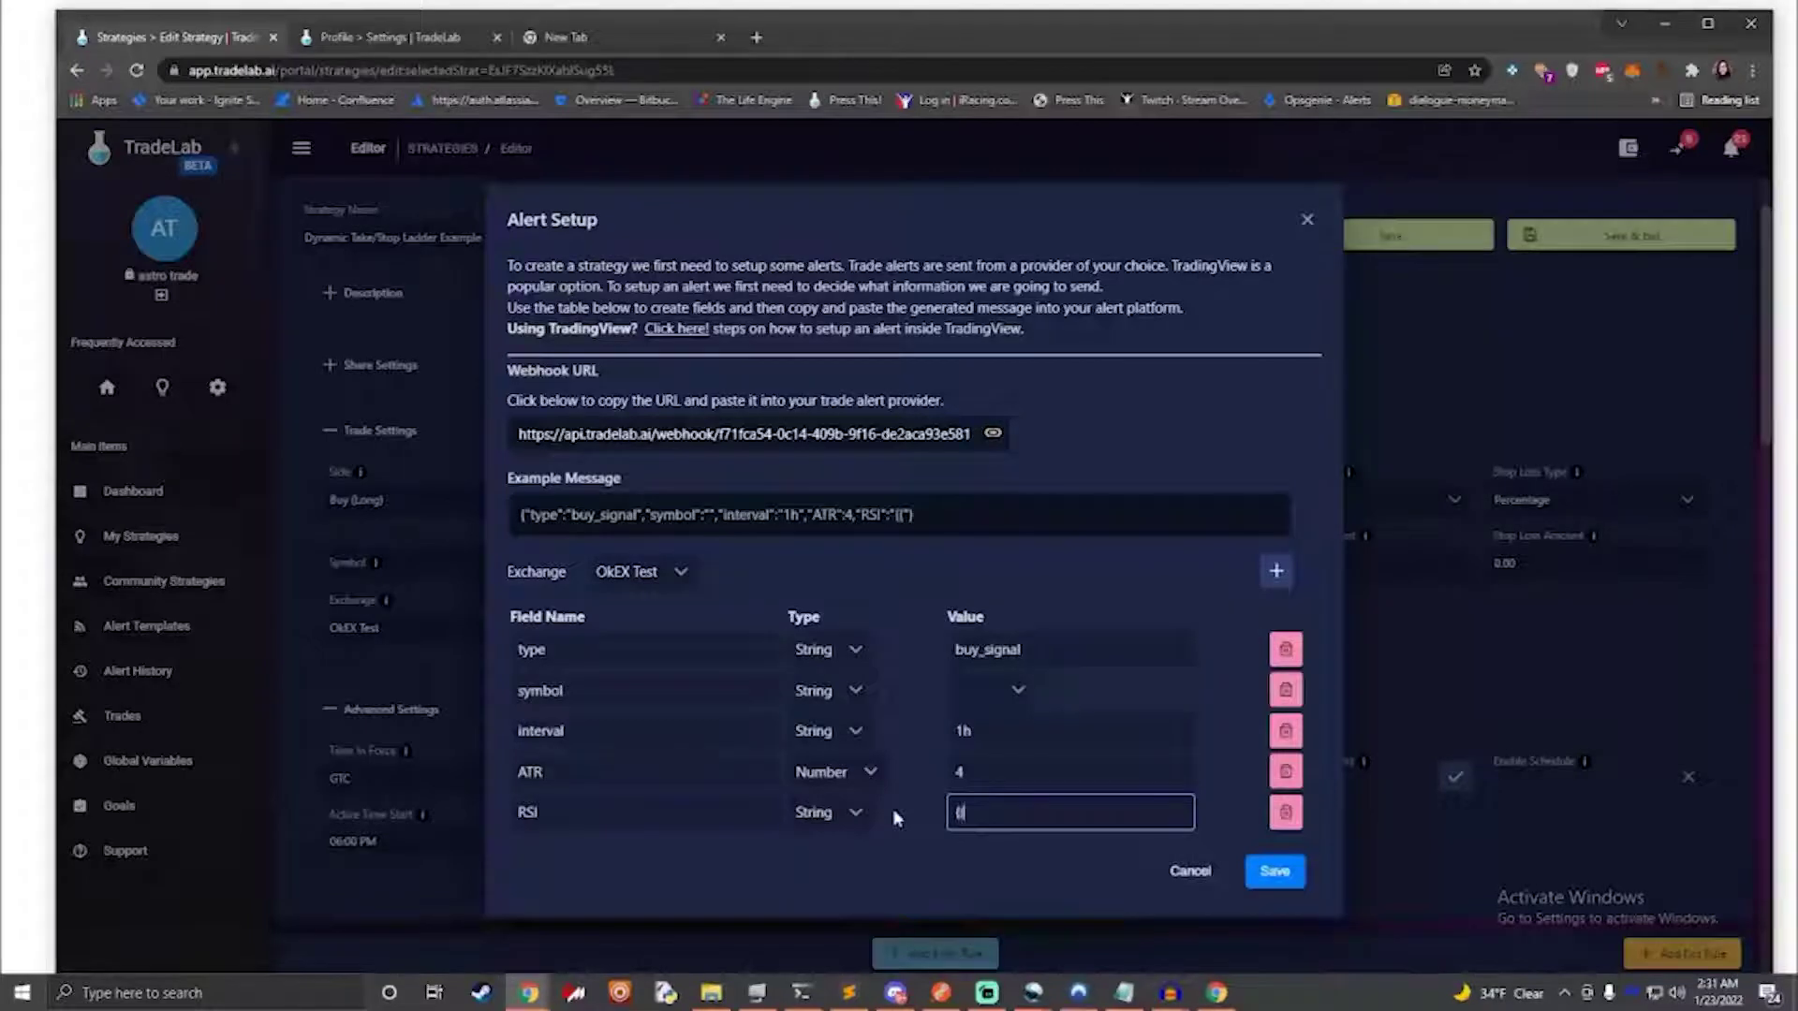
text(plot_1}})
Step: Choose ADA-USD-SWAP as the symbol and copy the example alert message
click(998, 700)
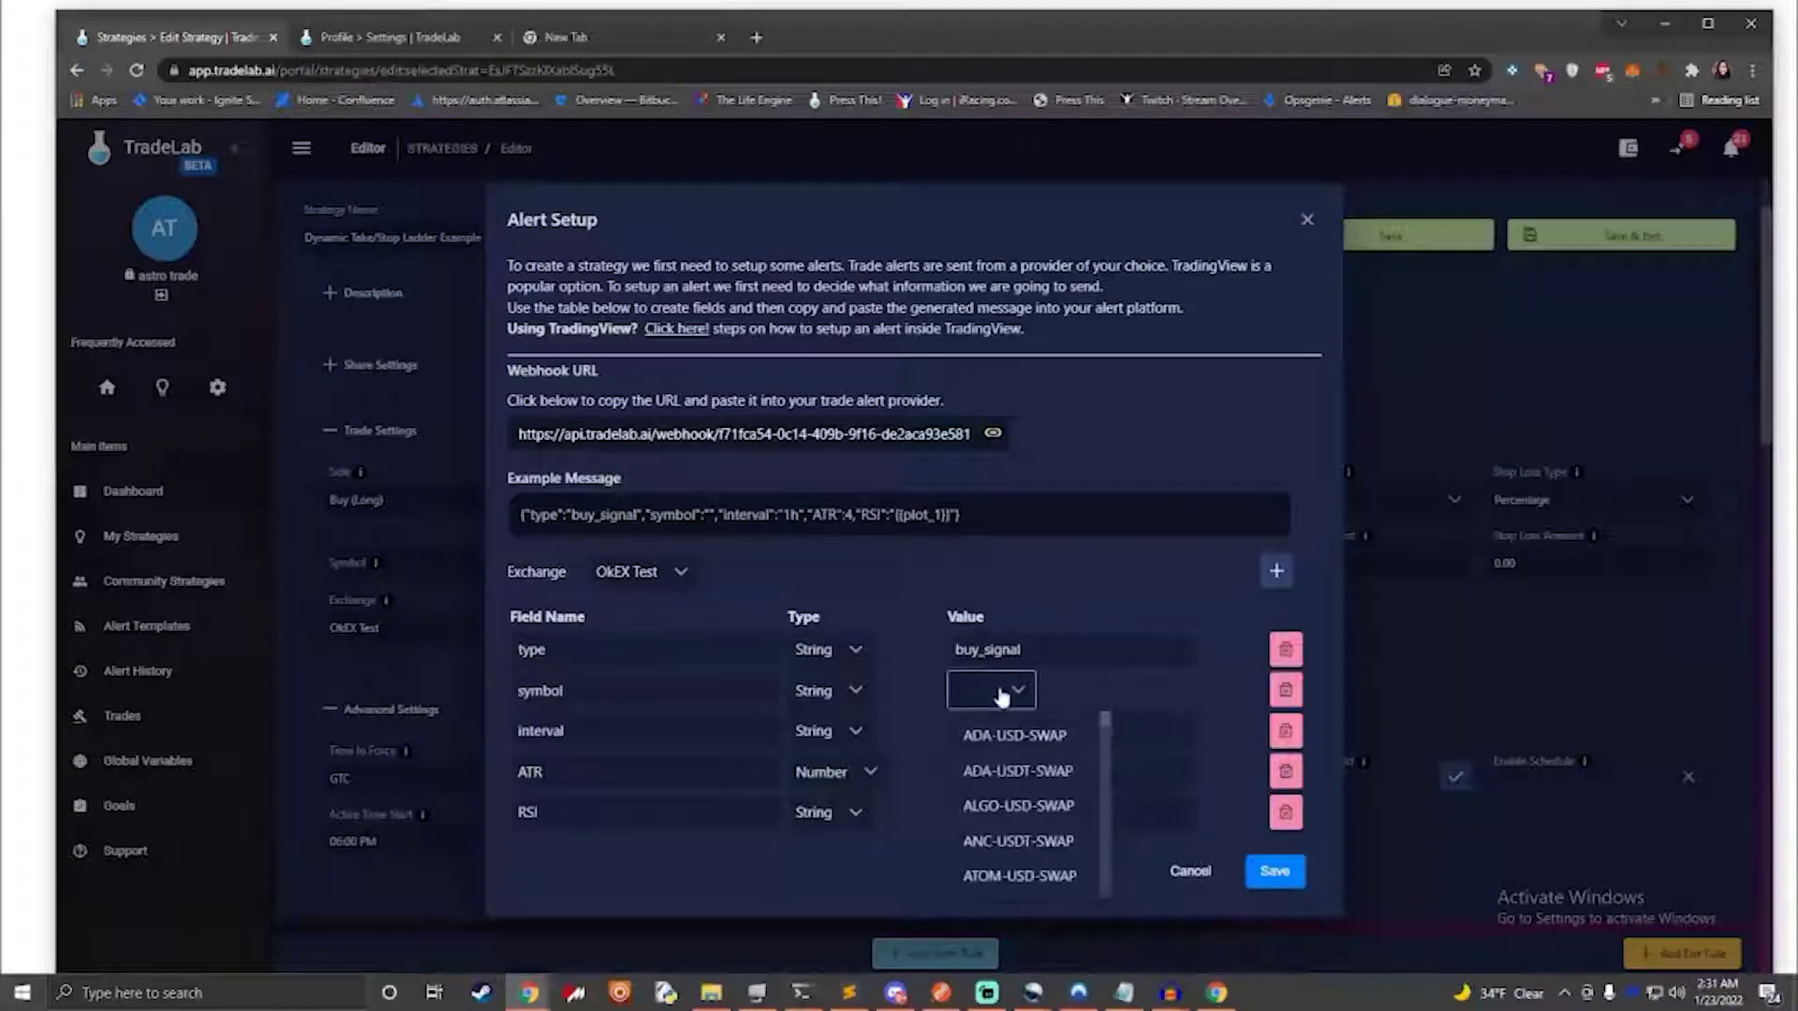
click(1016, 739)
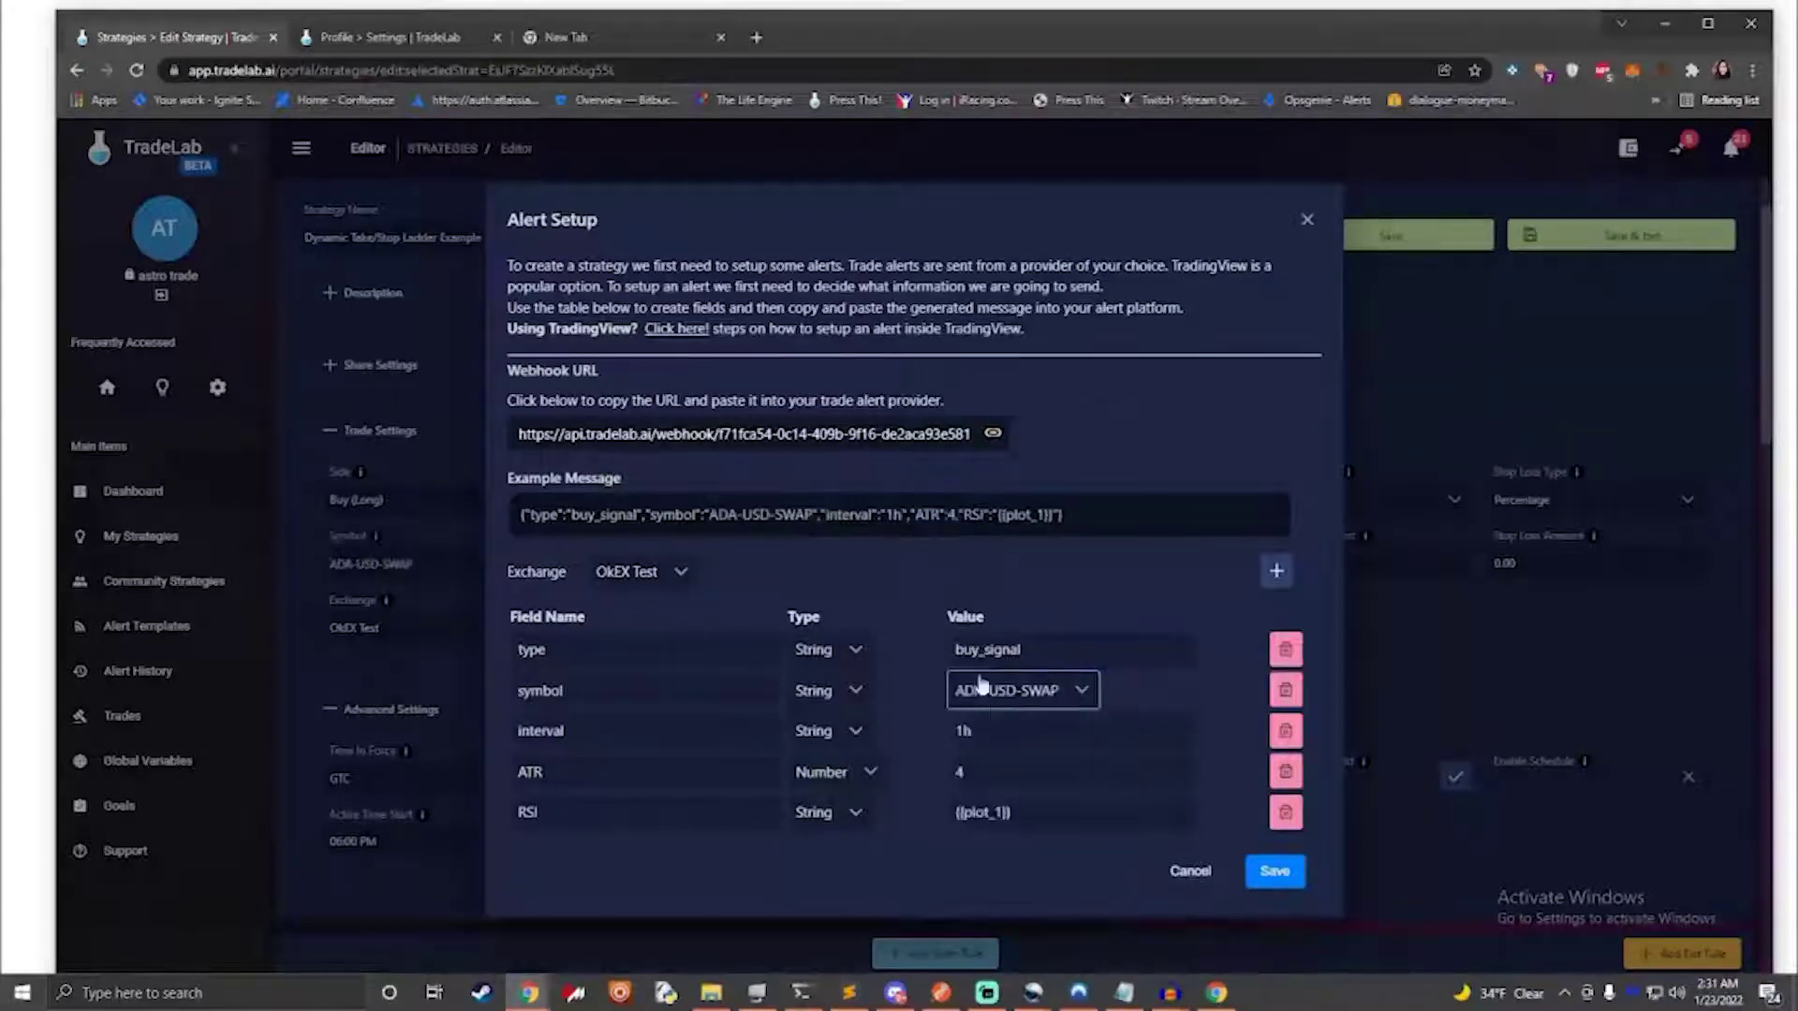
click(923, 529)
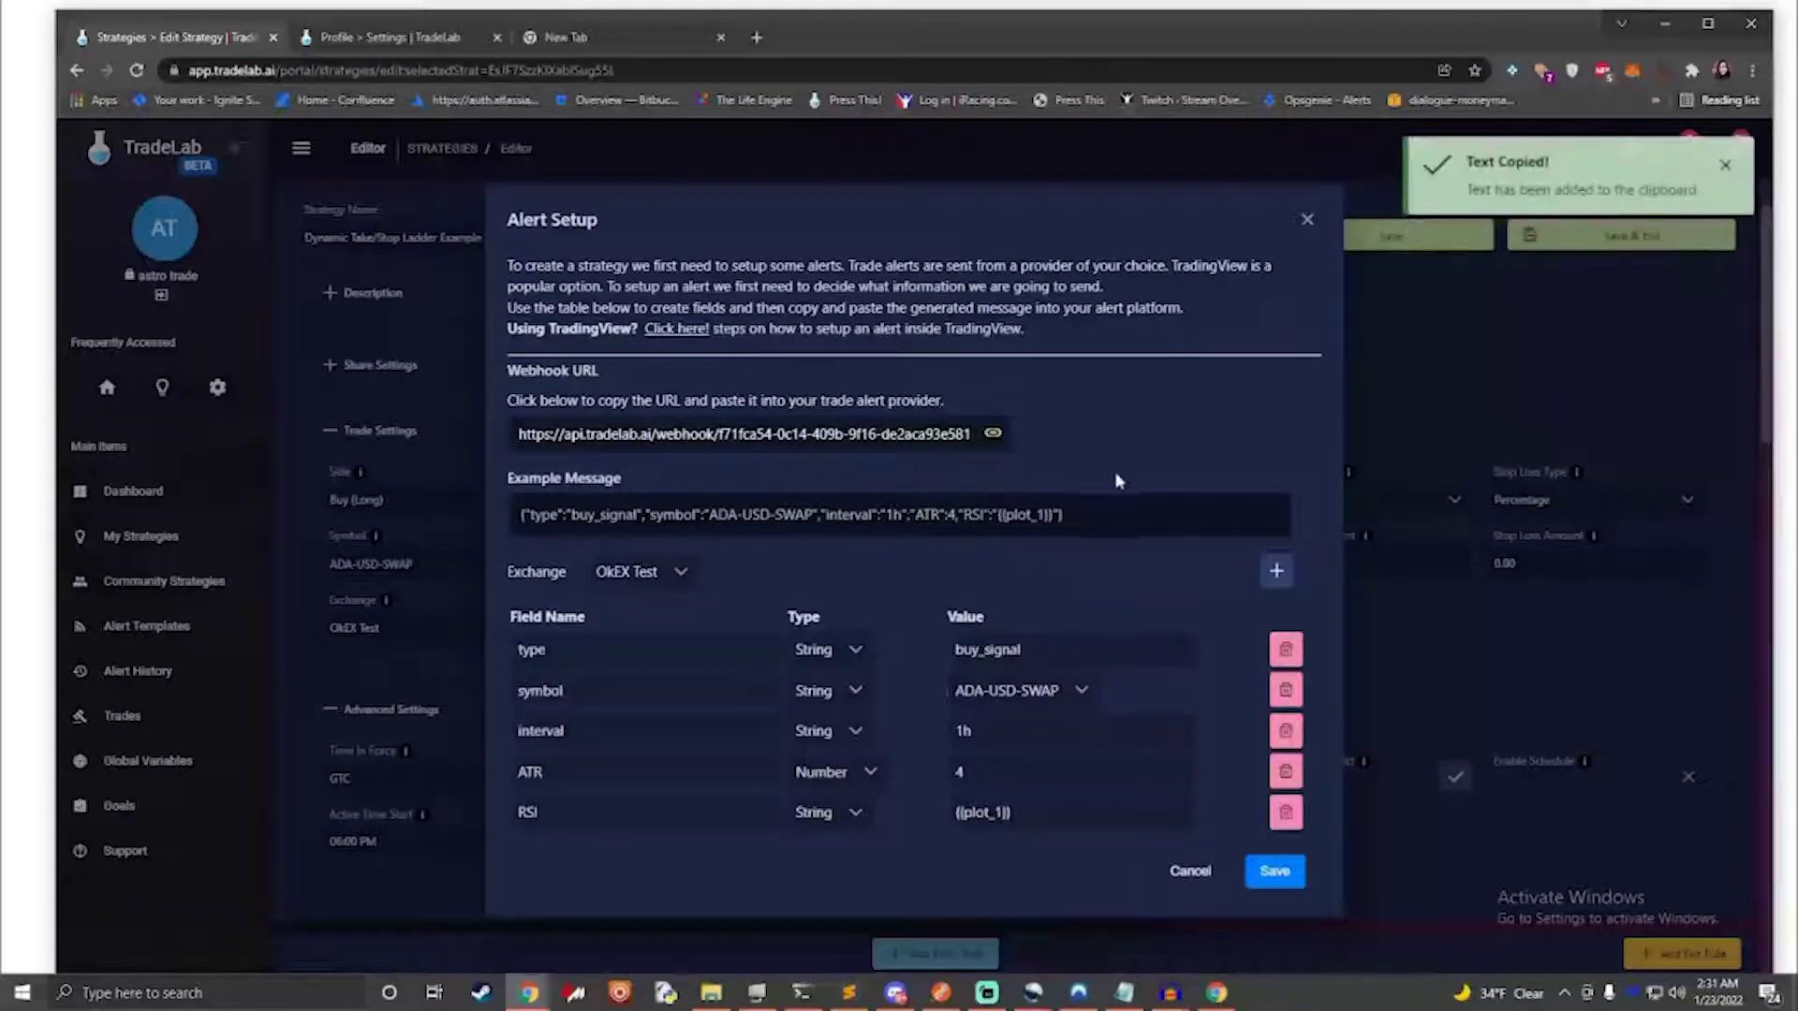
Step: Close Alert Setup and go to Alert Templates without saving the strategy
click(1309, 221)
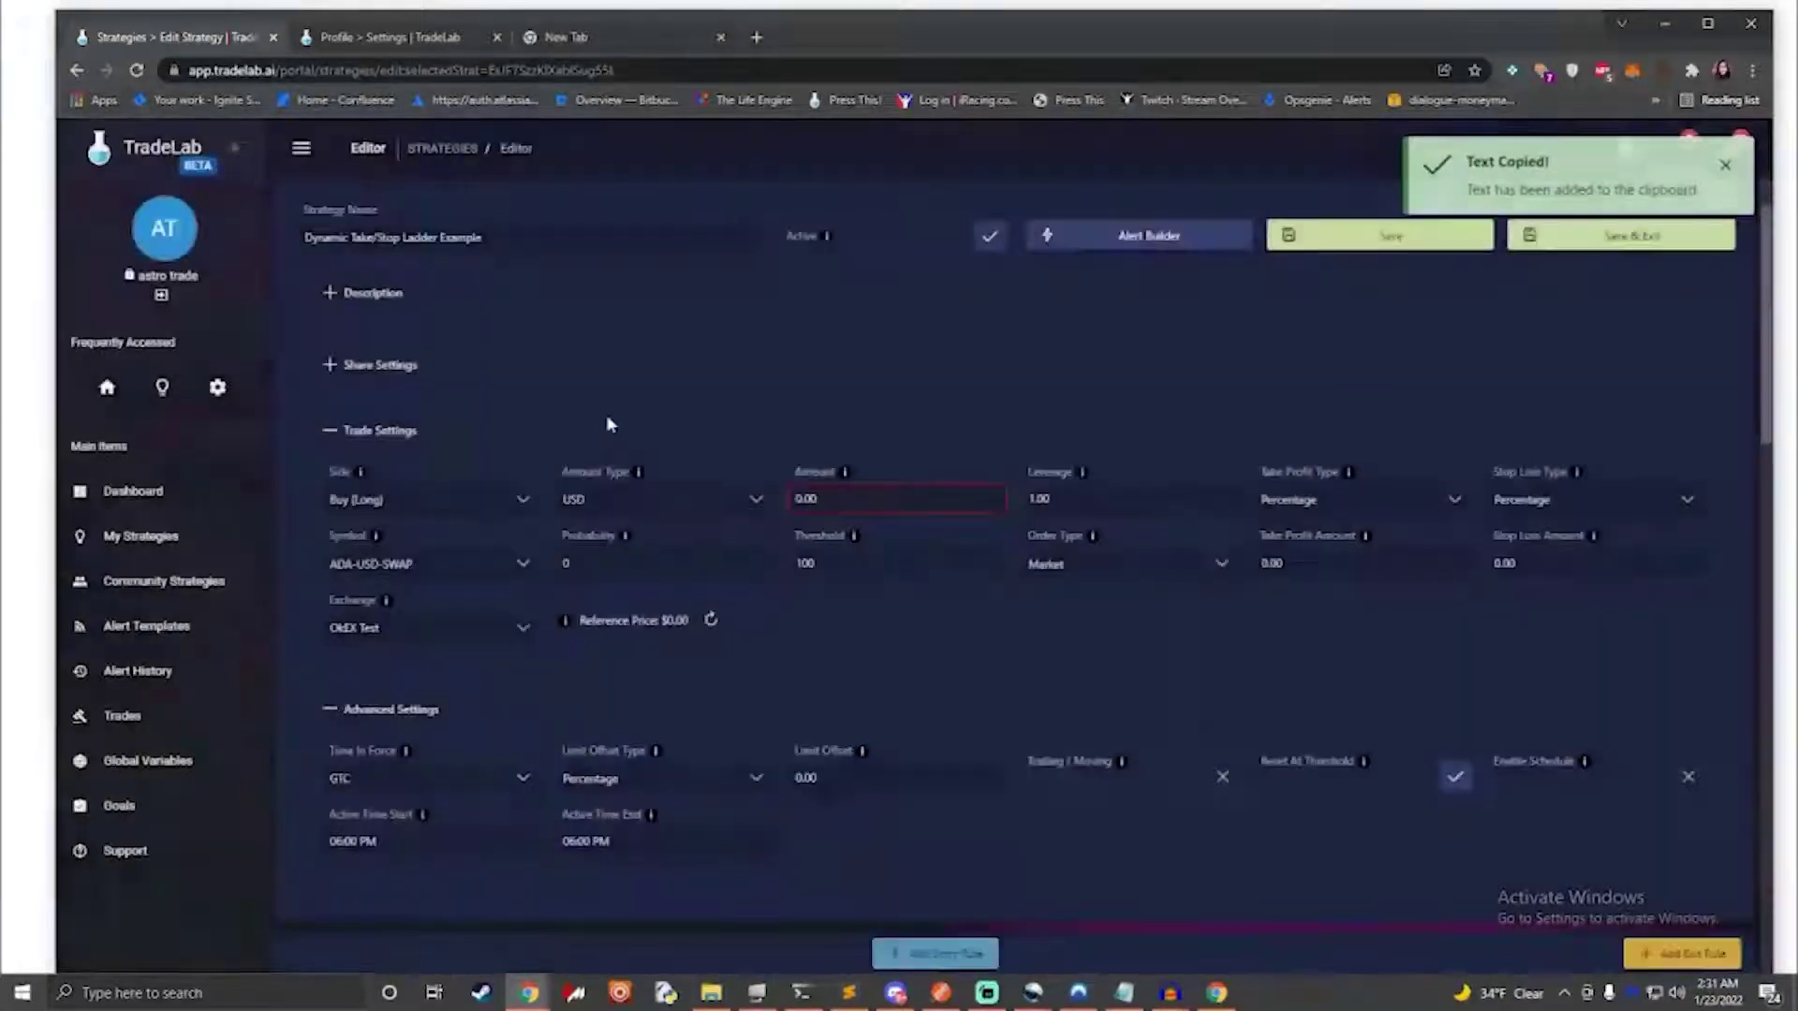
click(131, 629)
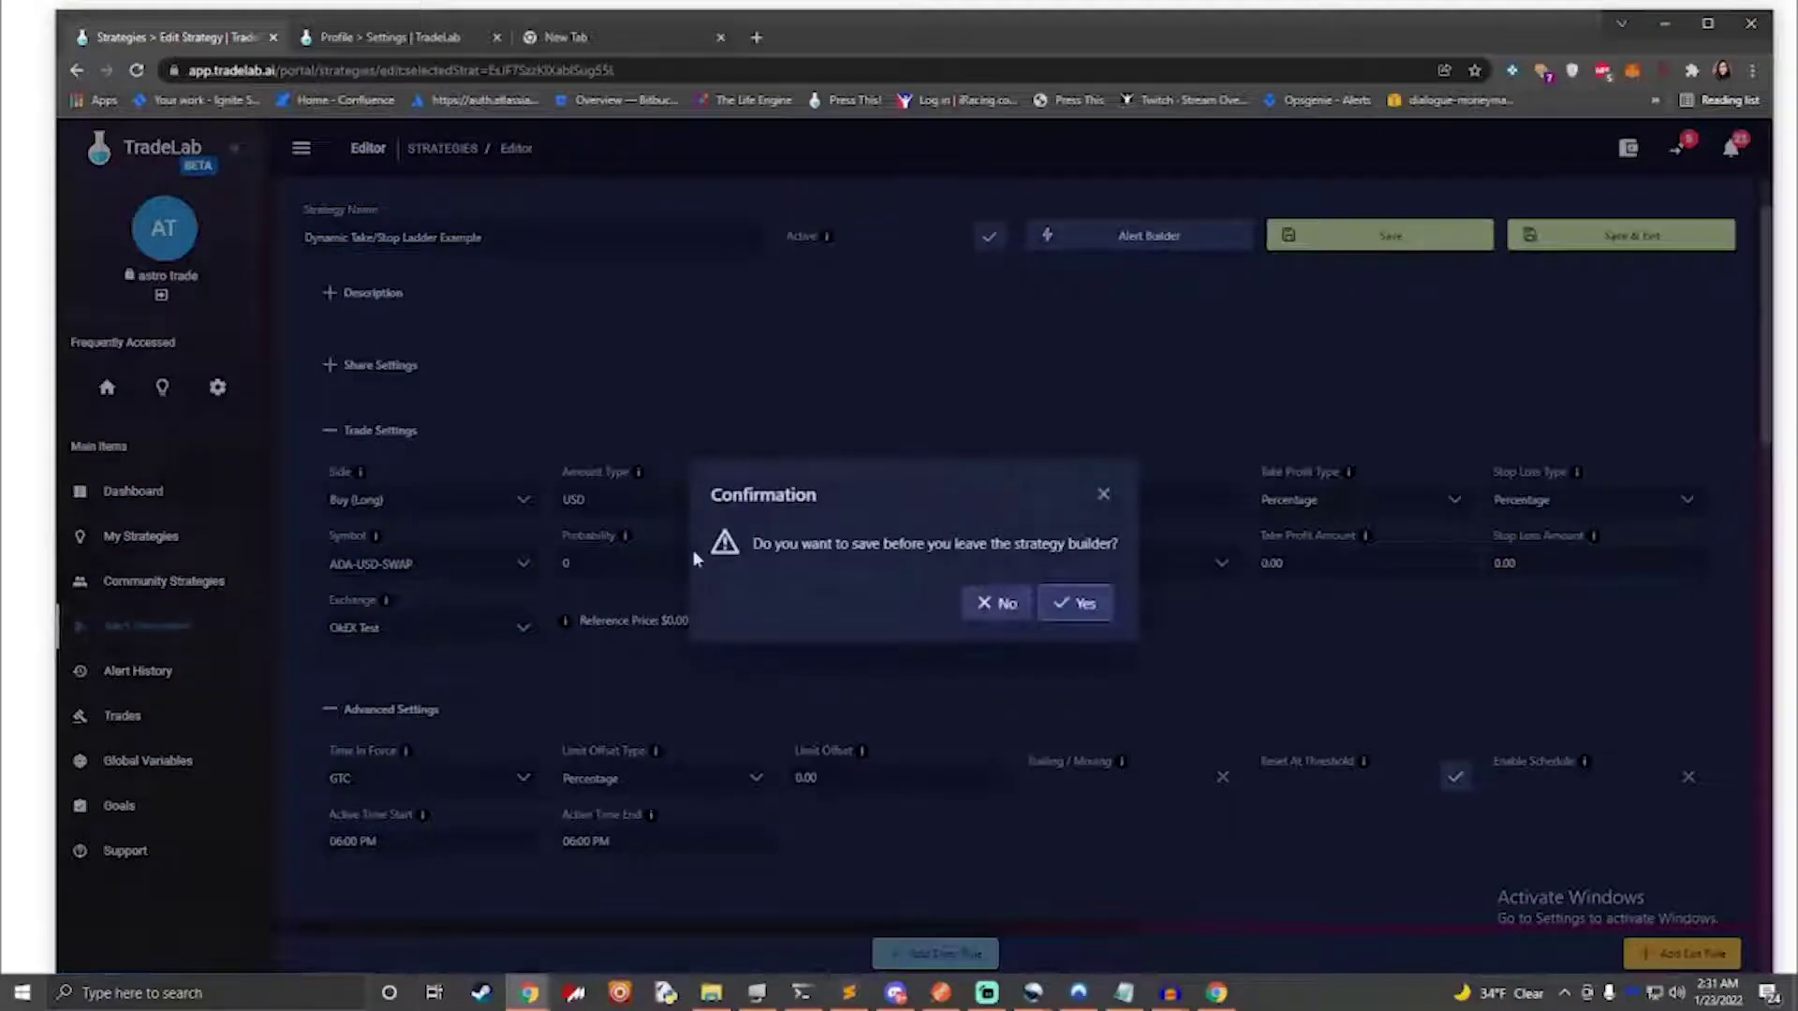
click(985, 609)
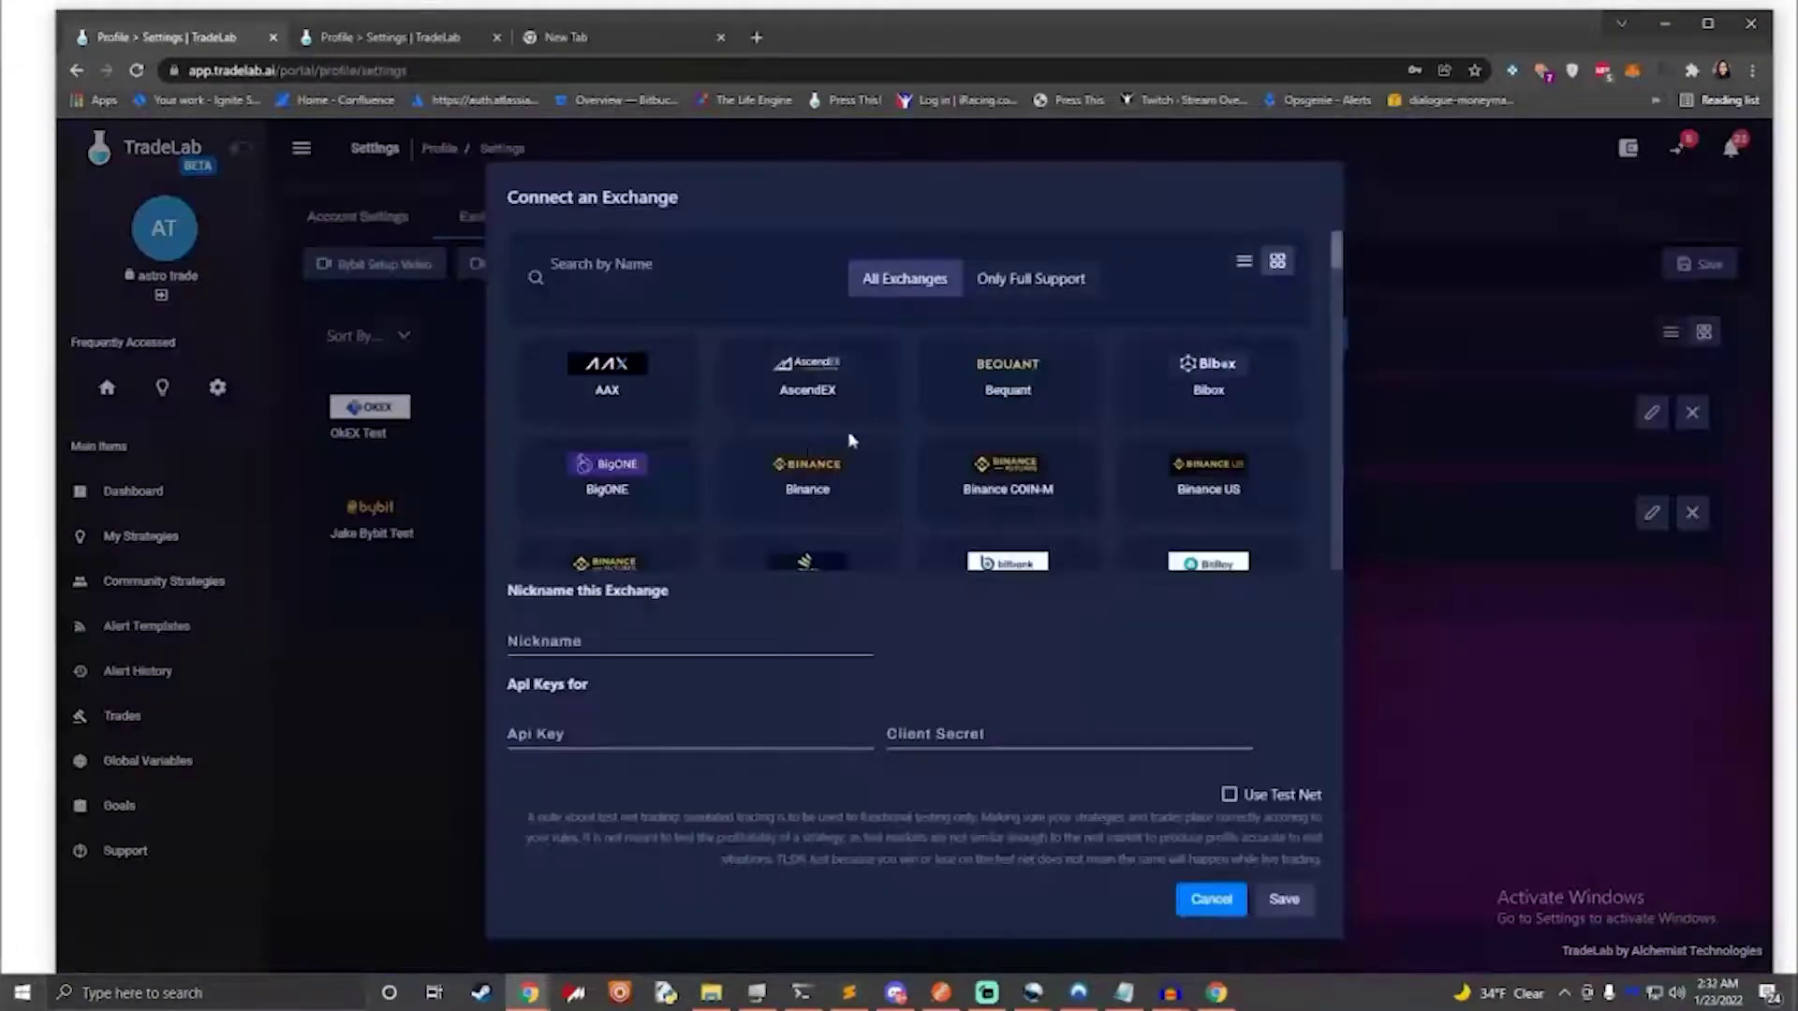
Step: Scroll the Connect an Exchange grid from AAX down past Kraken and MEXC Global
scroll(805, 447, down, 3)
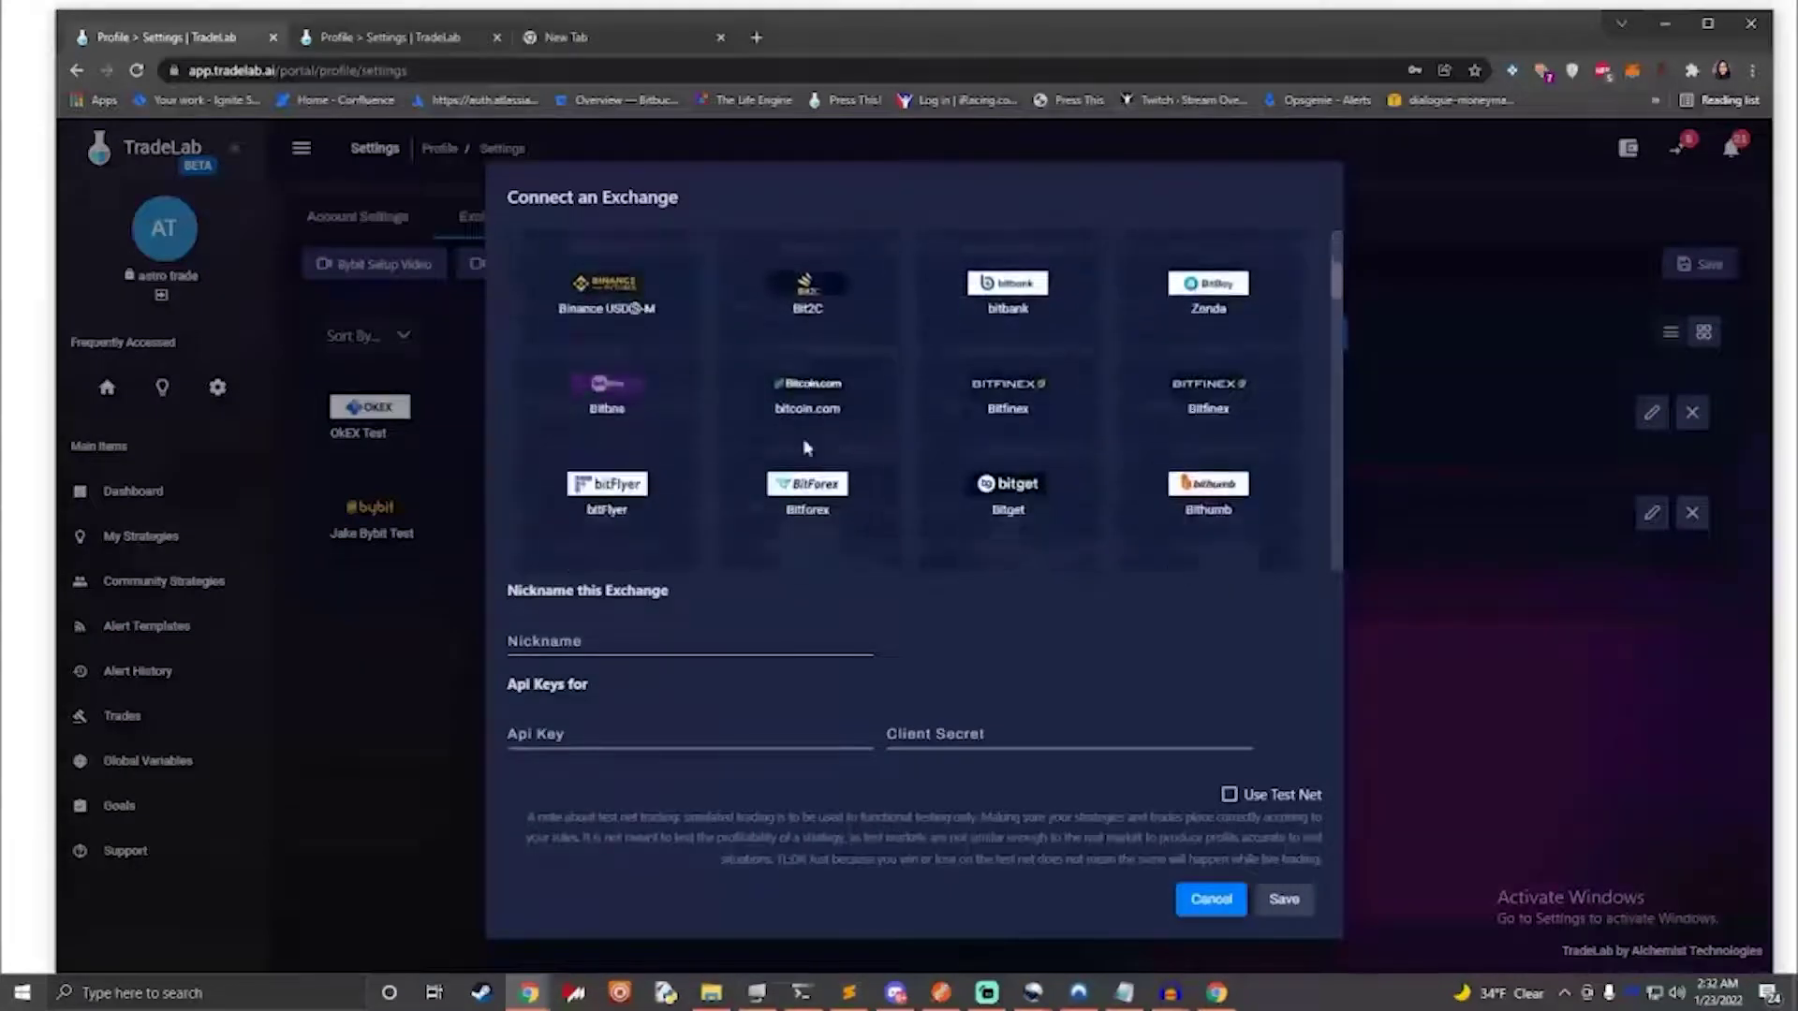
scroll(807, 448, down, 2)
scroll(807, 449, down, 6)
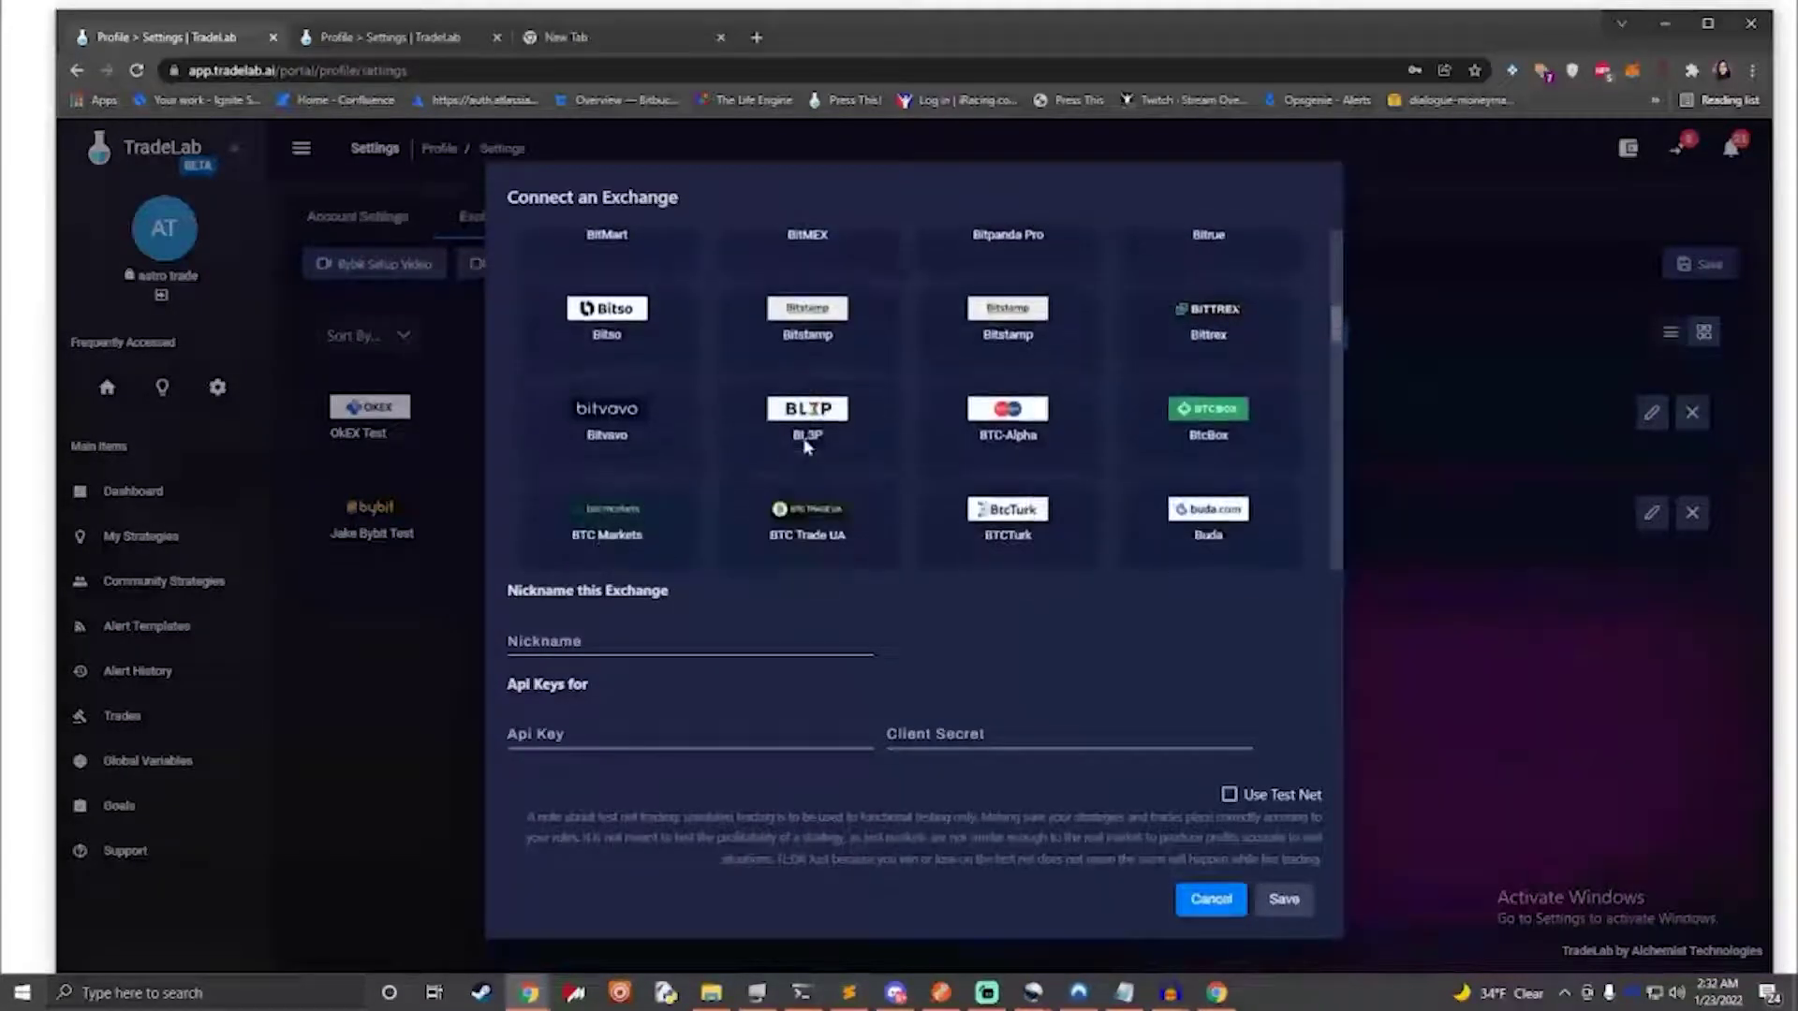
scroll(807, 449, down, 2)
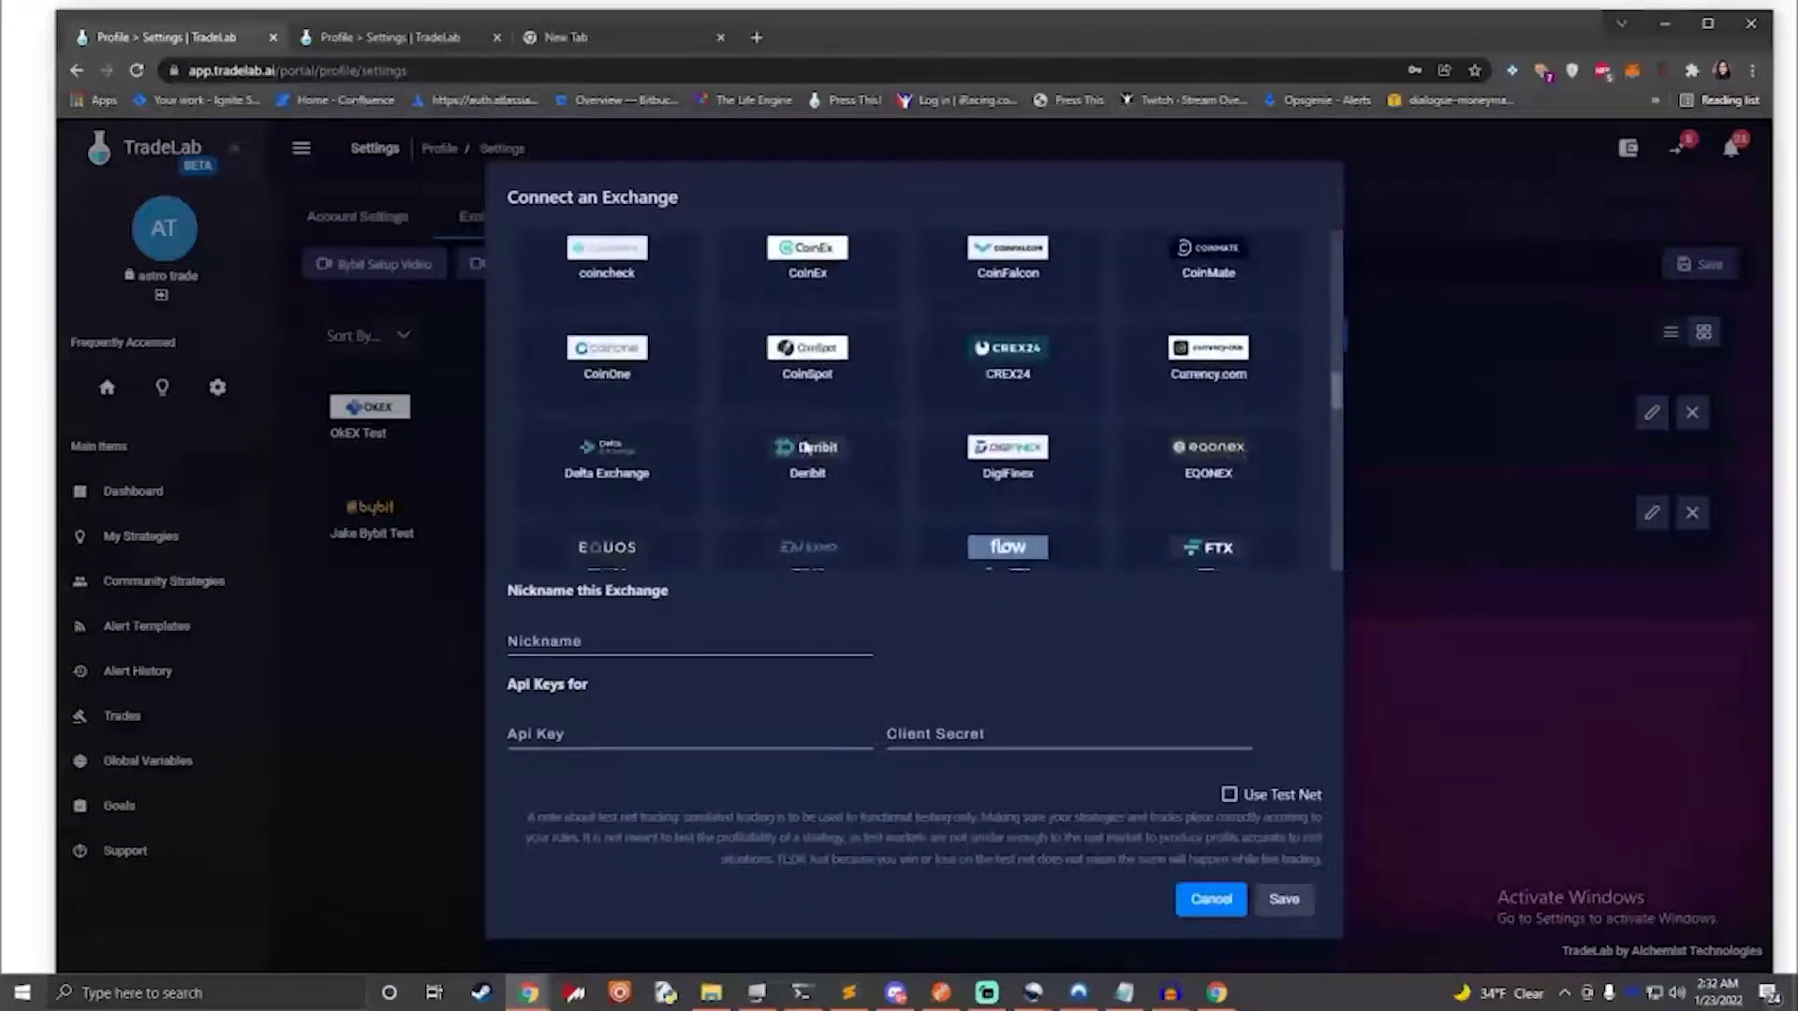
scroll(807, 449, down, 6)
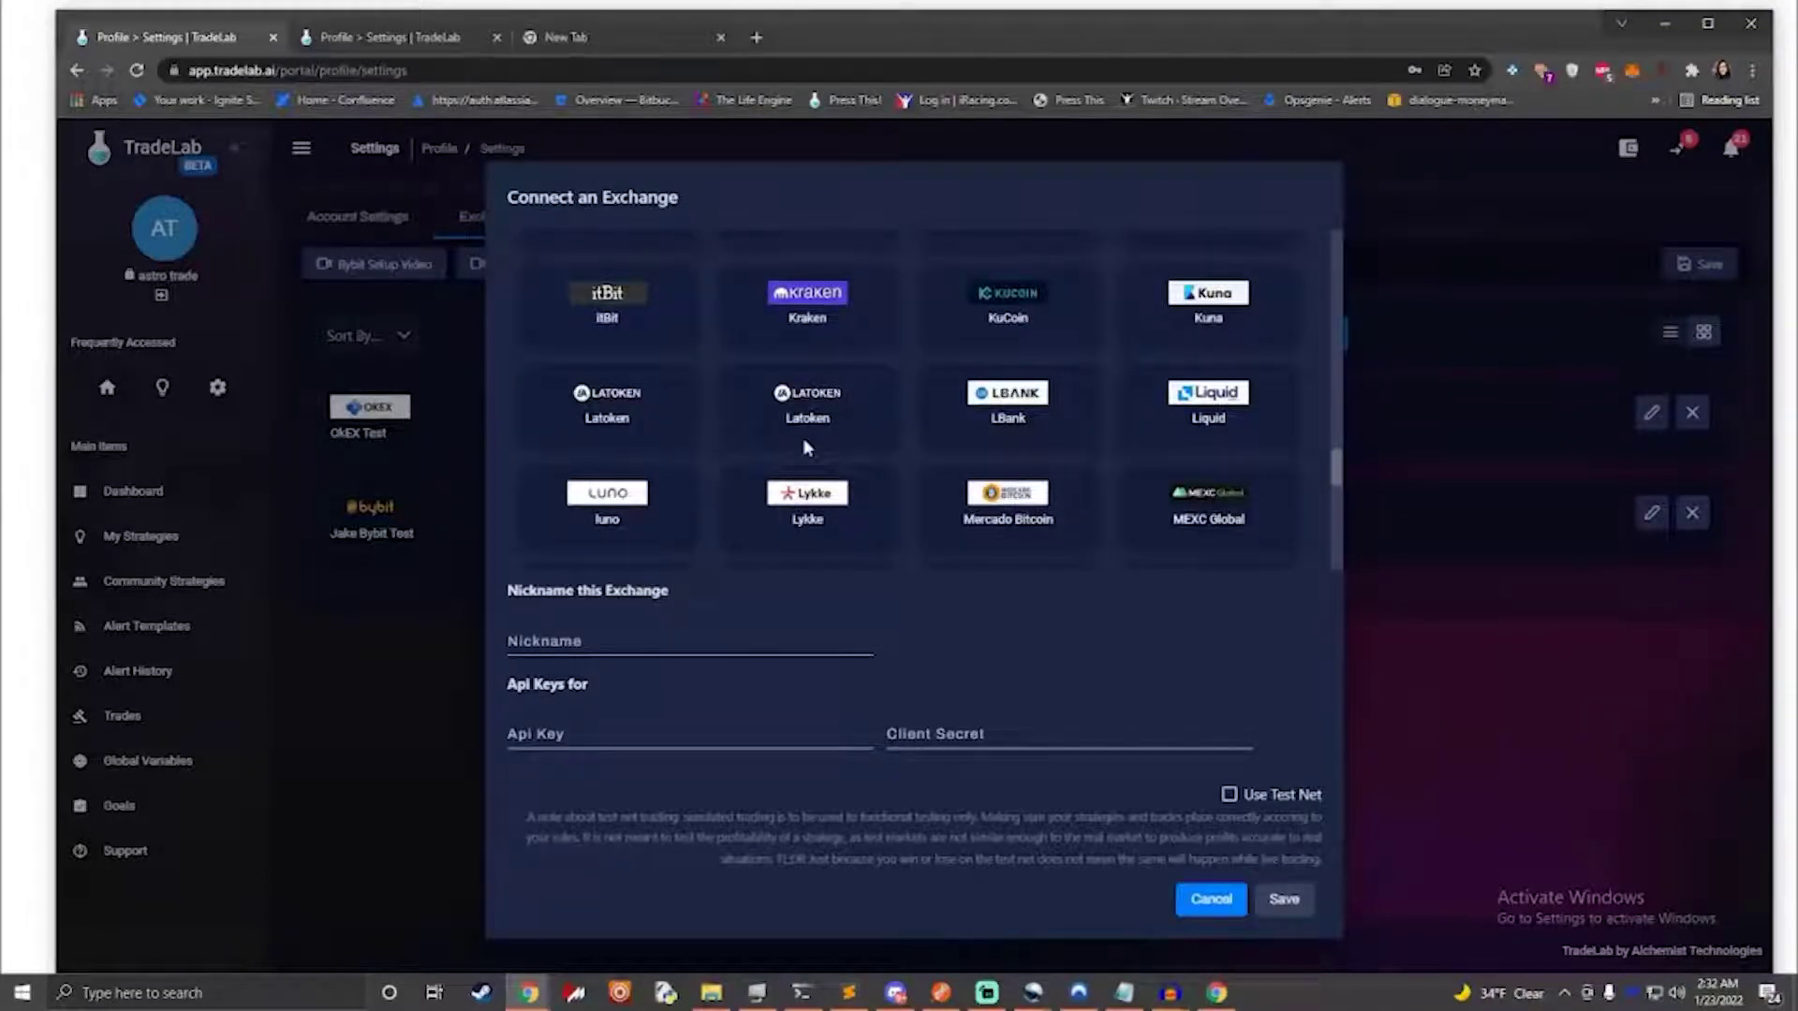
scroll(804, 448, down, 3)
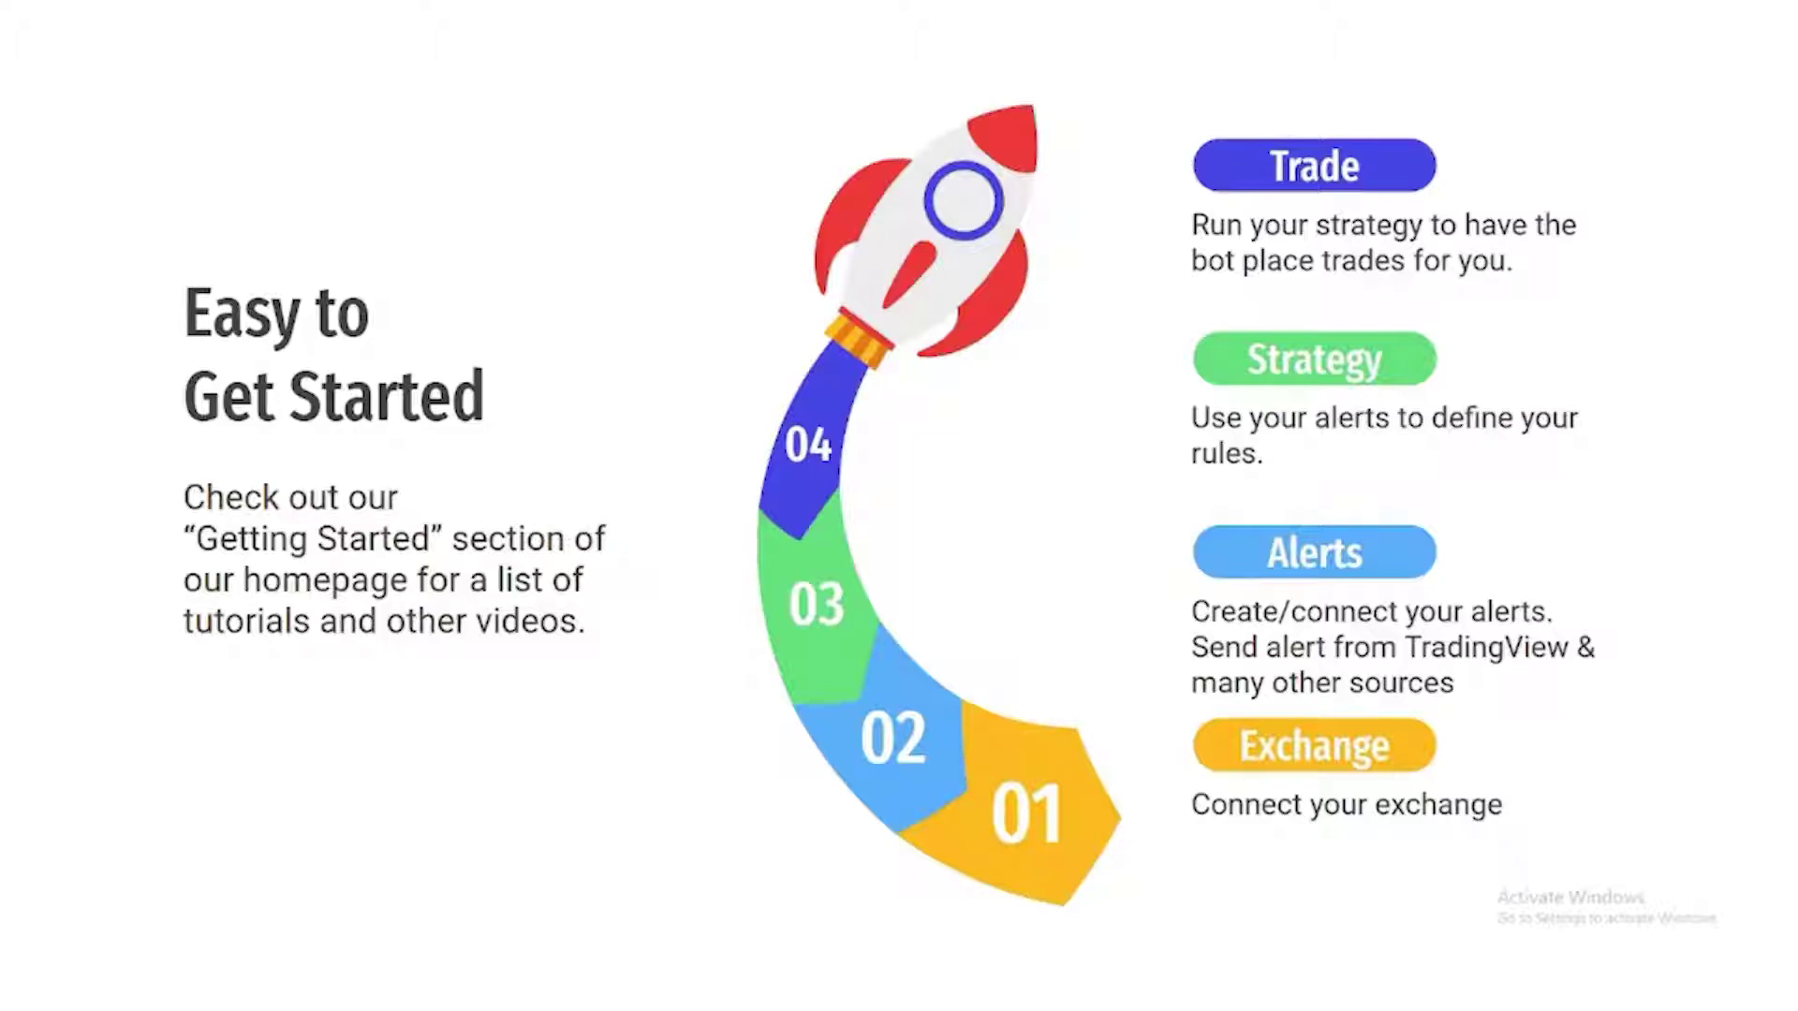
Step: Advance to the flow-diagram slide, then return to the browser's Connect an Exchange dialog
key(Right)
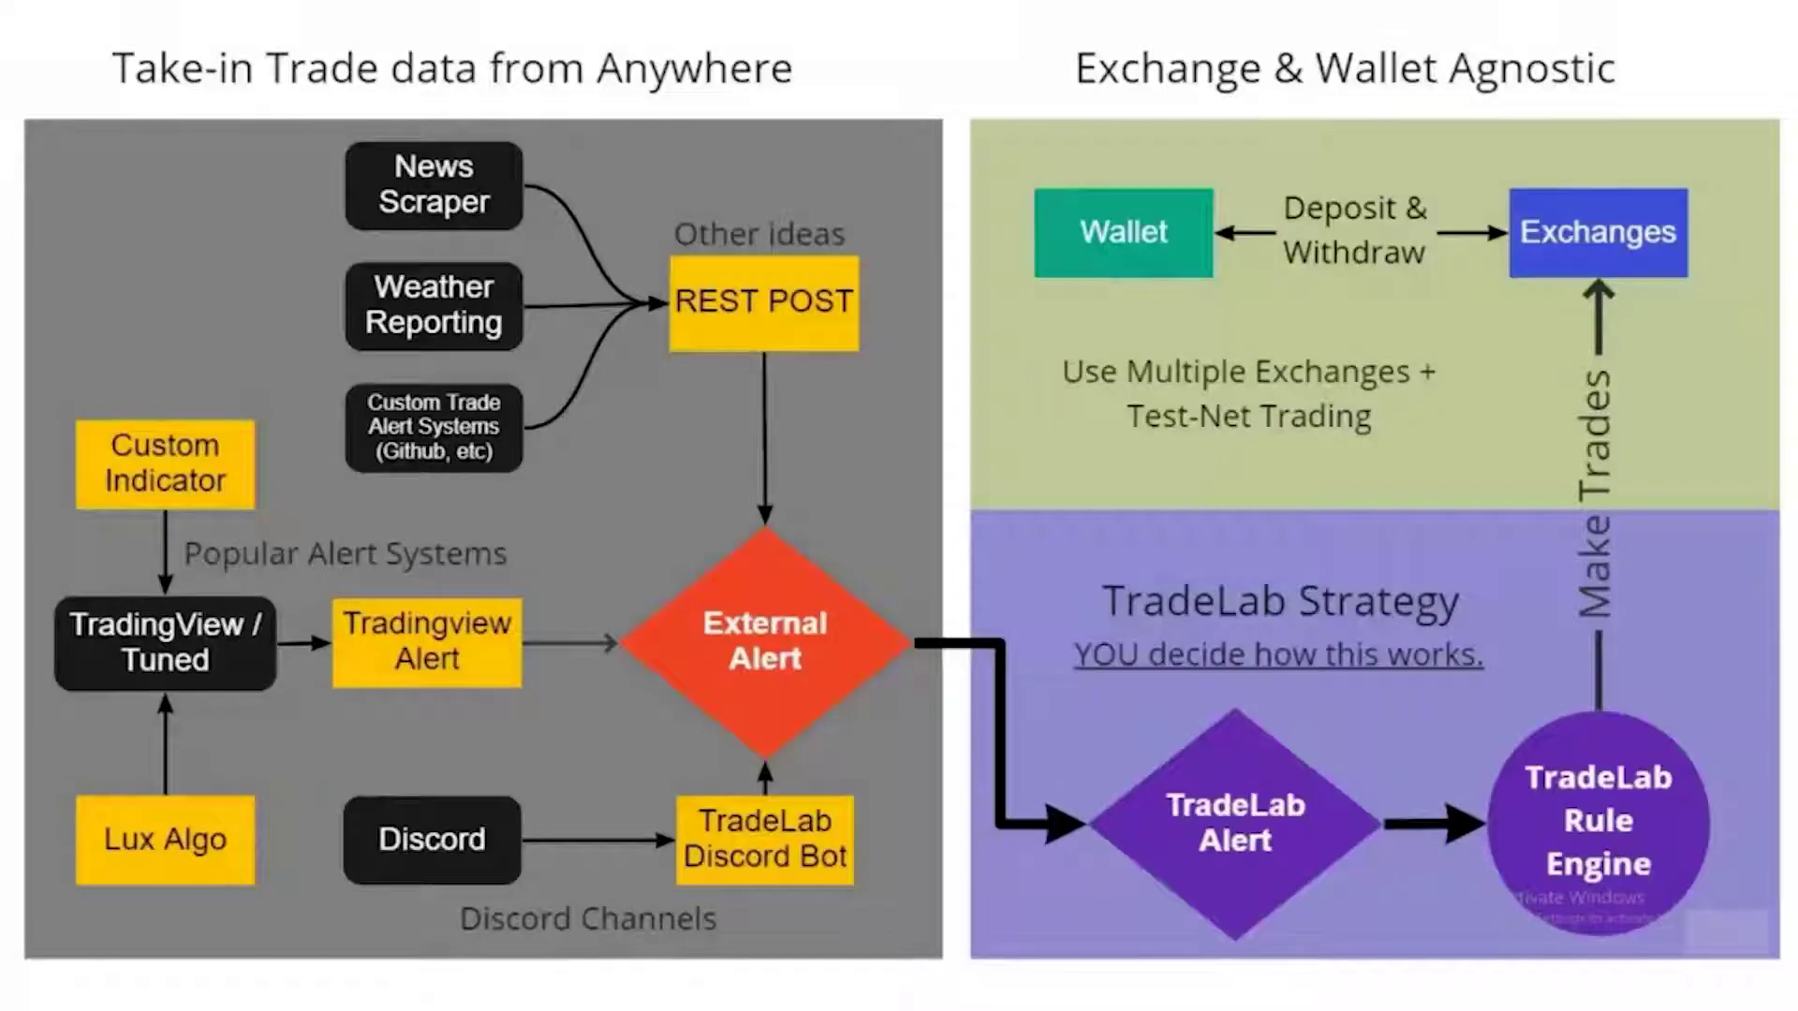
key(alt+Tab)
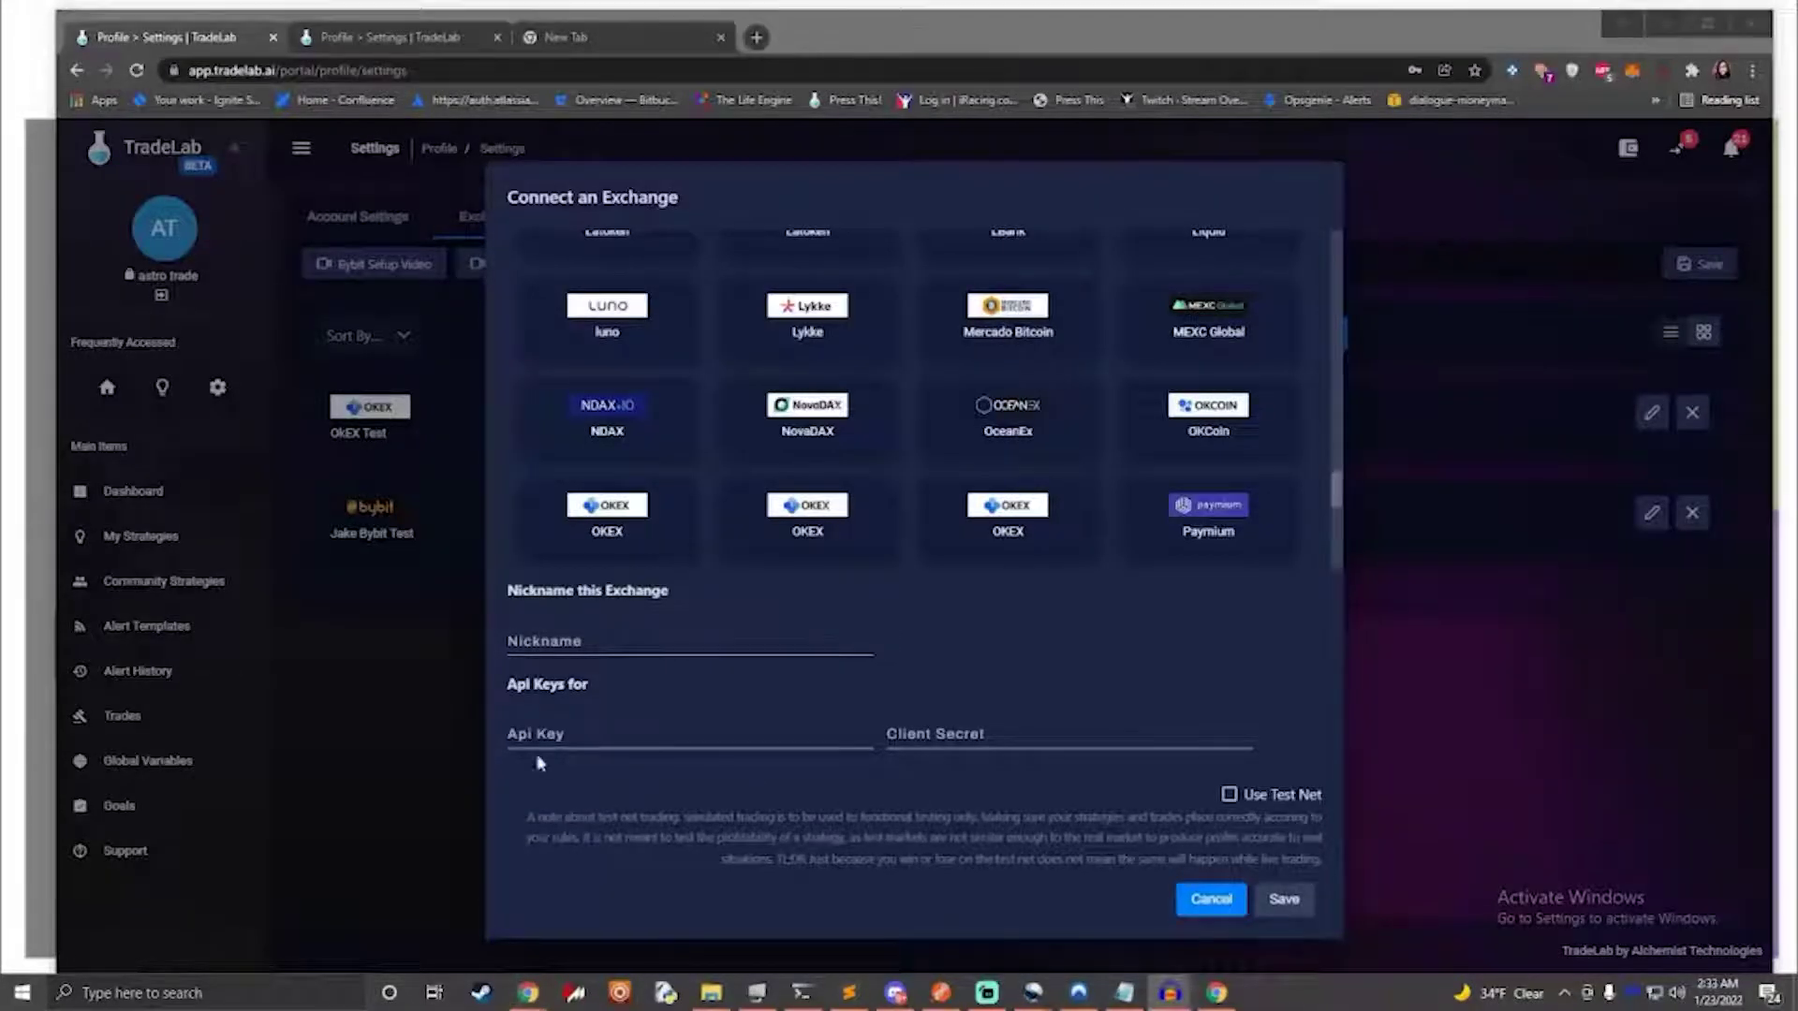
Step: Cancel the exchange connection and browse the Community Strategies page
click(1219, 905)
click(143, 582)
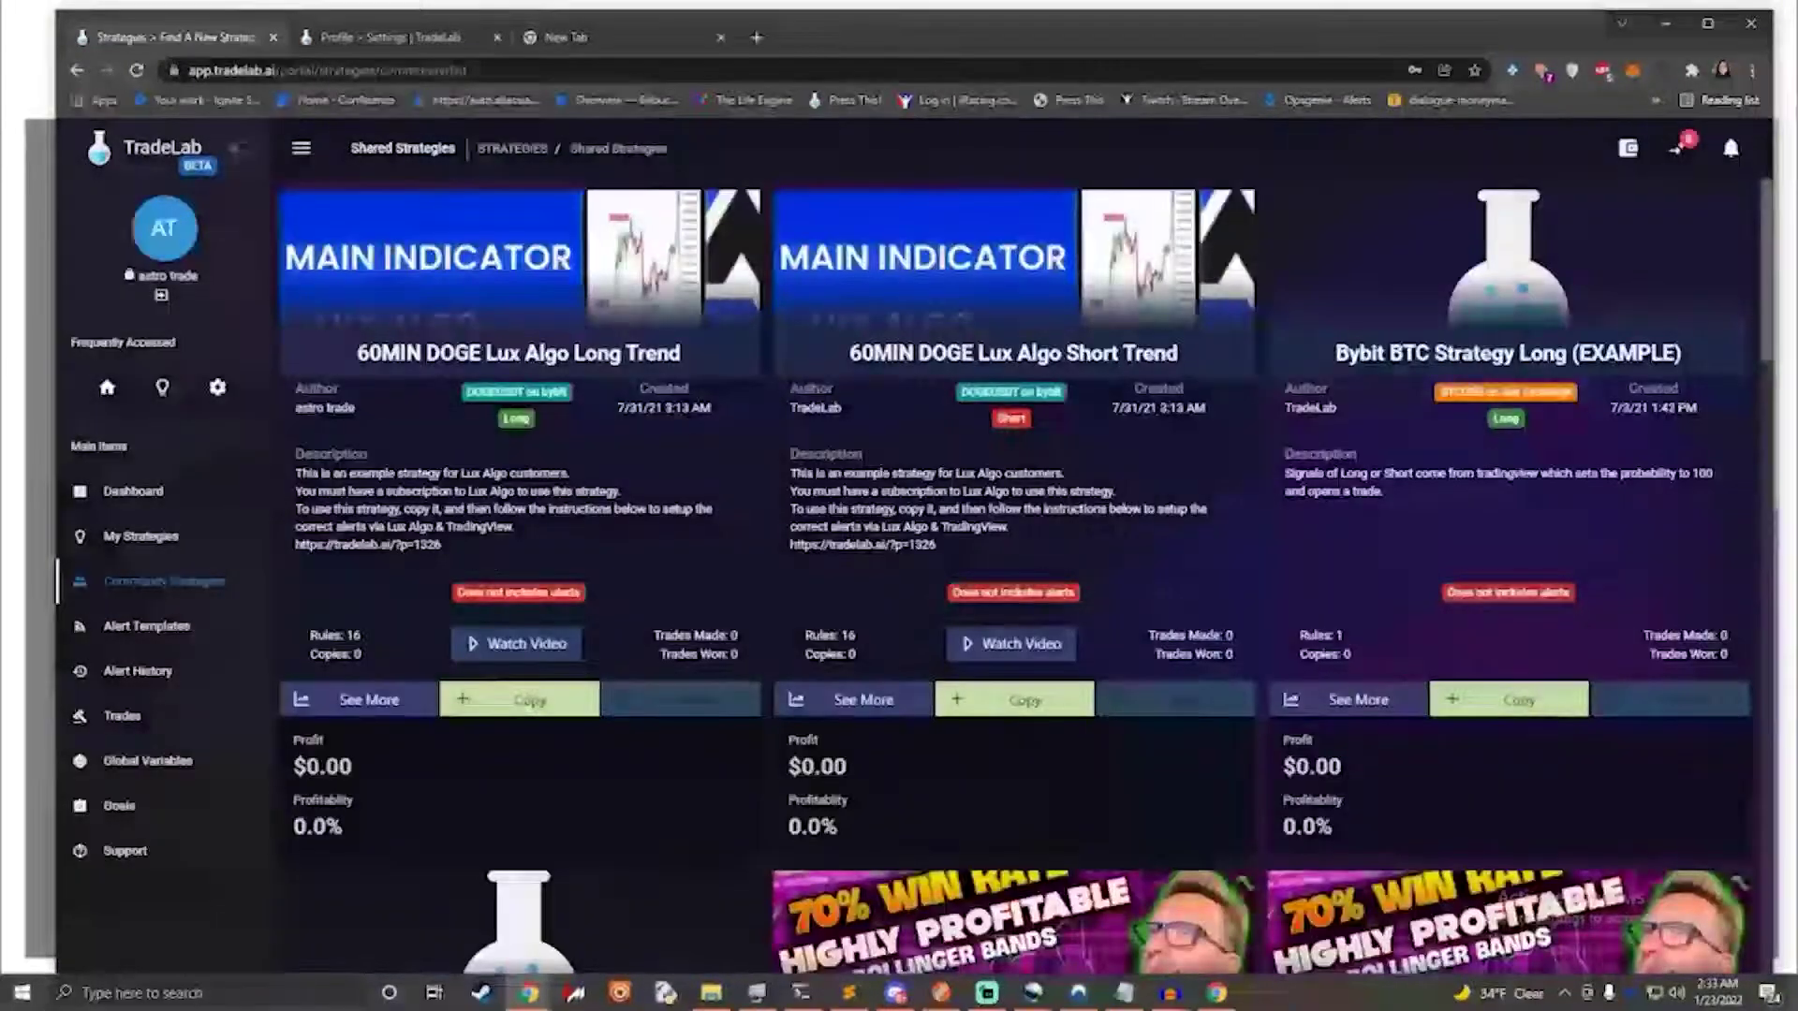
scroll(548, 520, down, 1)
scroll(547, 520, down, 5)
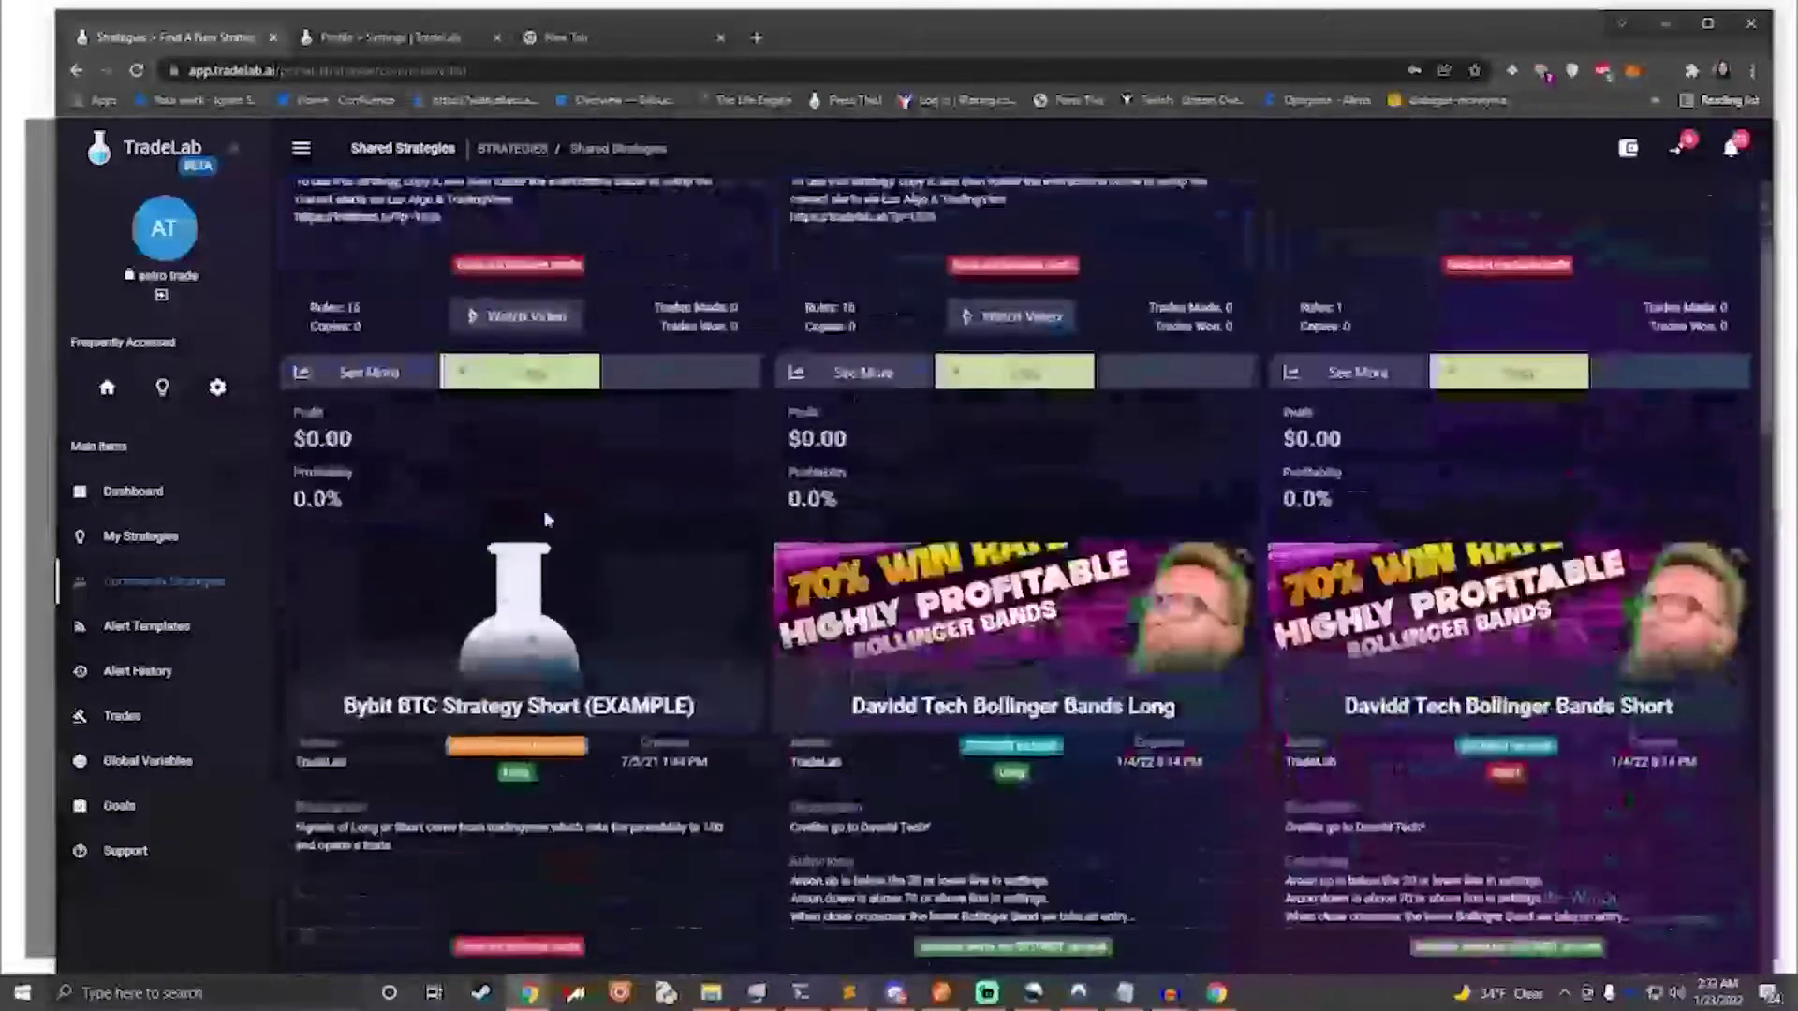
scroll(546, 518, down, 7)
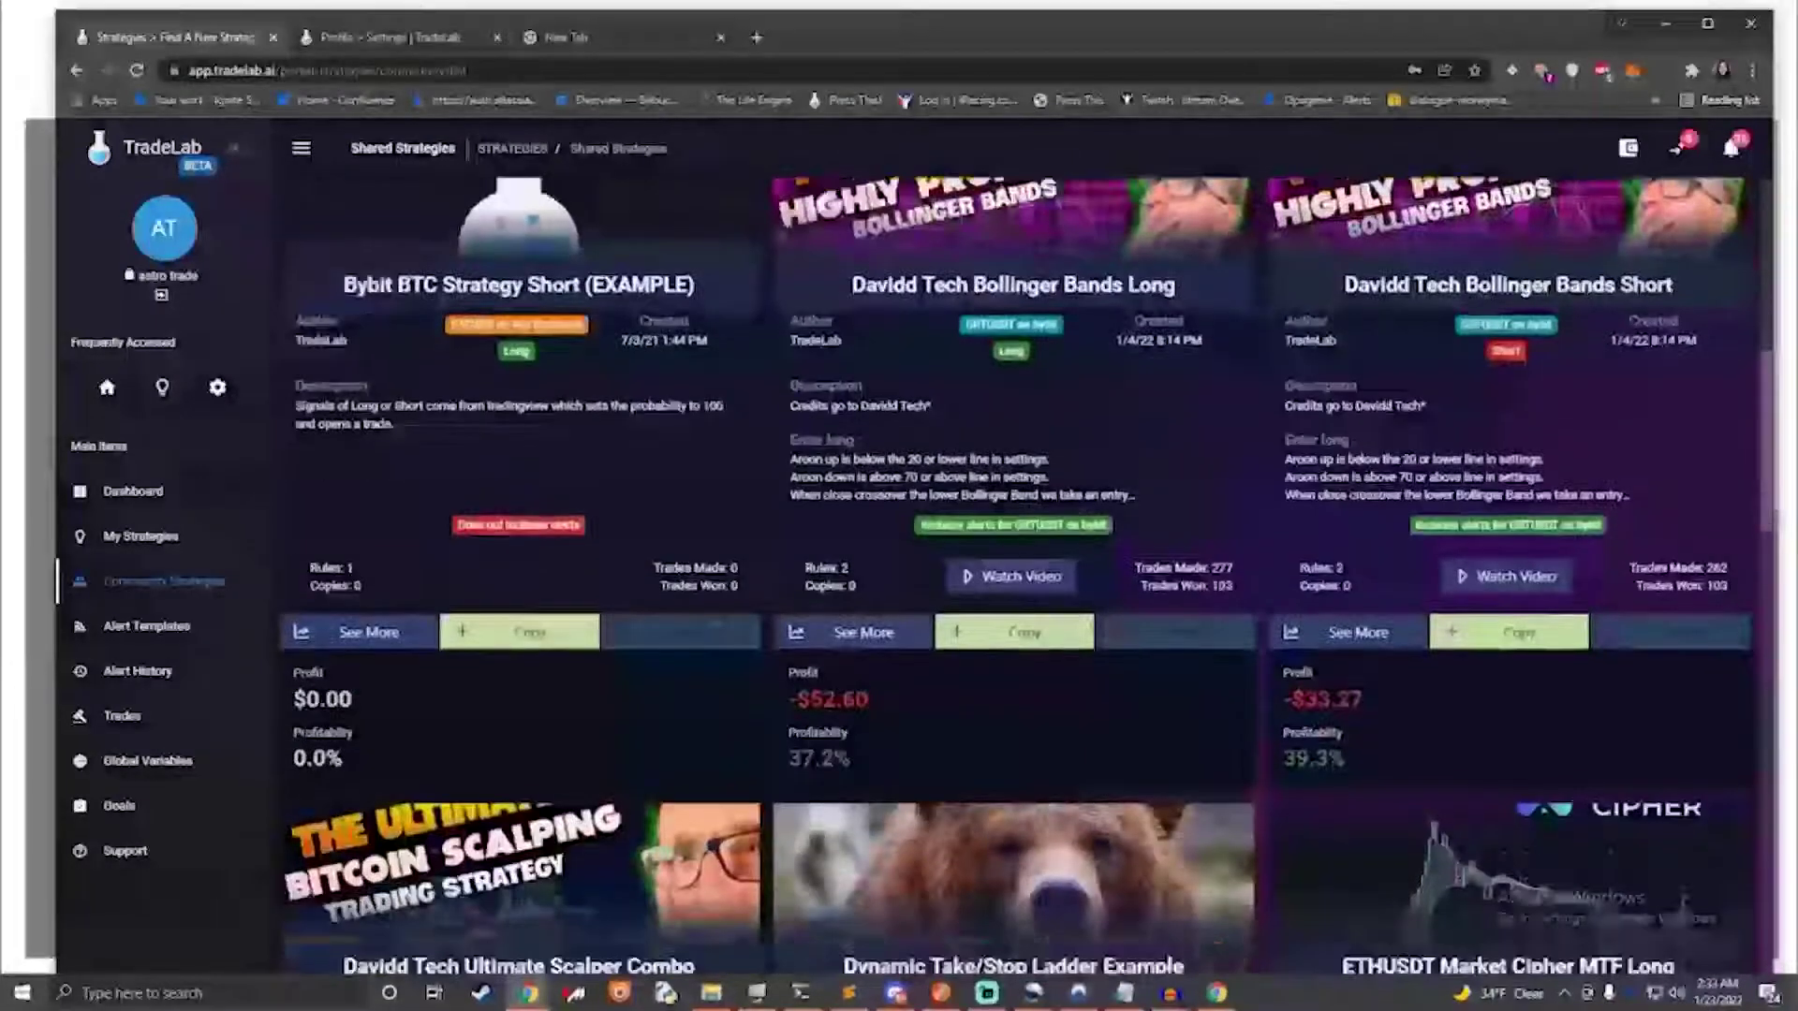
scroll(546, 518, down, 1)
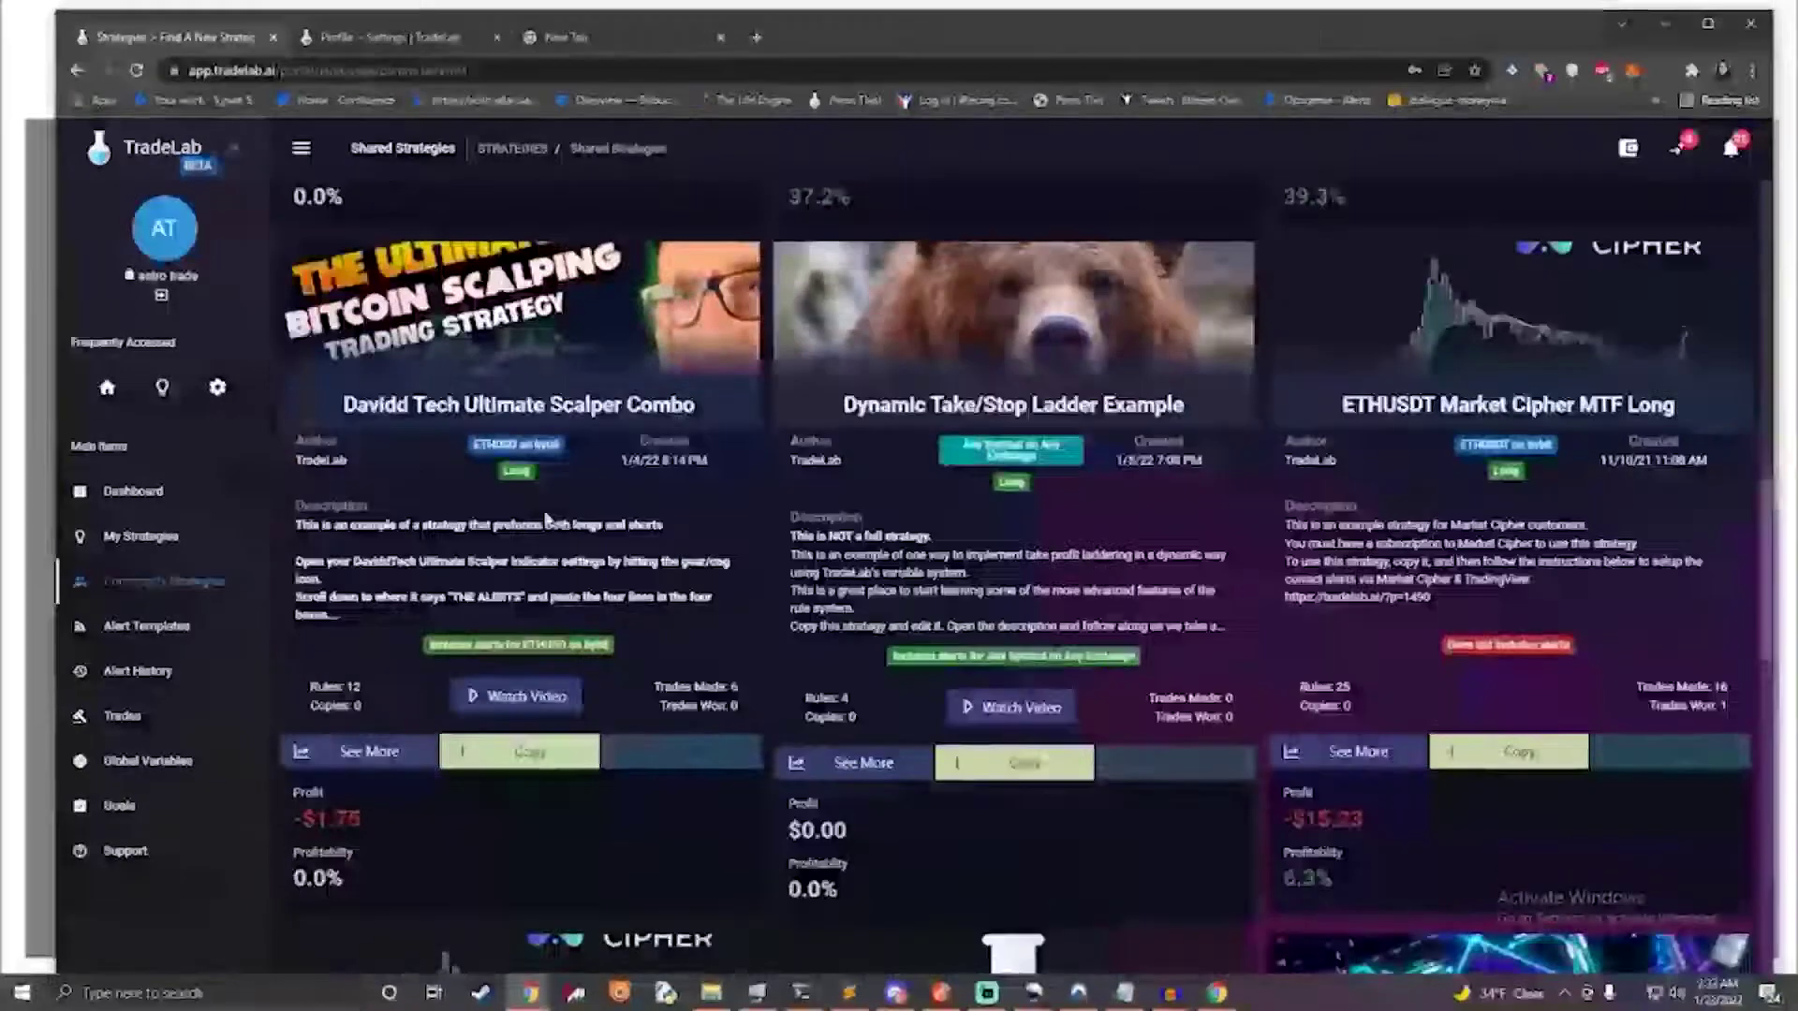
Step: Copy the Ultimate Scalper Combo strategy, then look through the remaining shared strategy cards
click(526, 765)
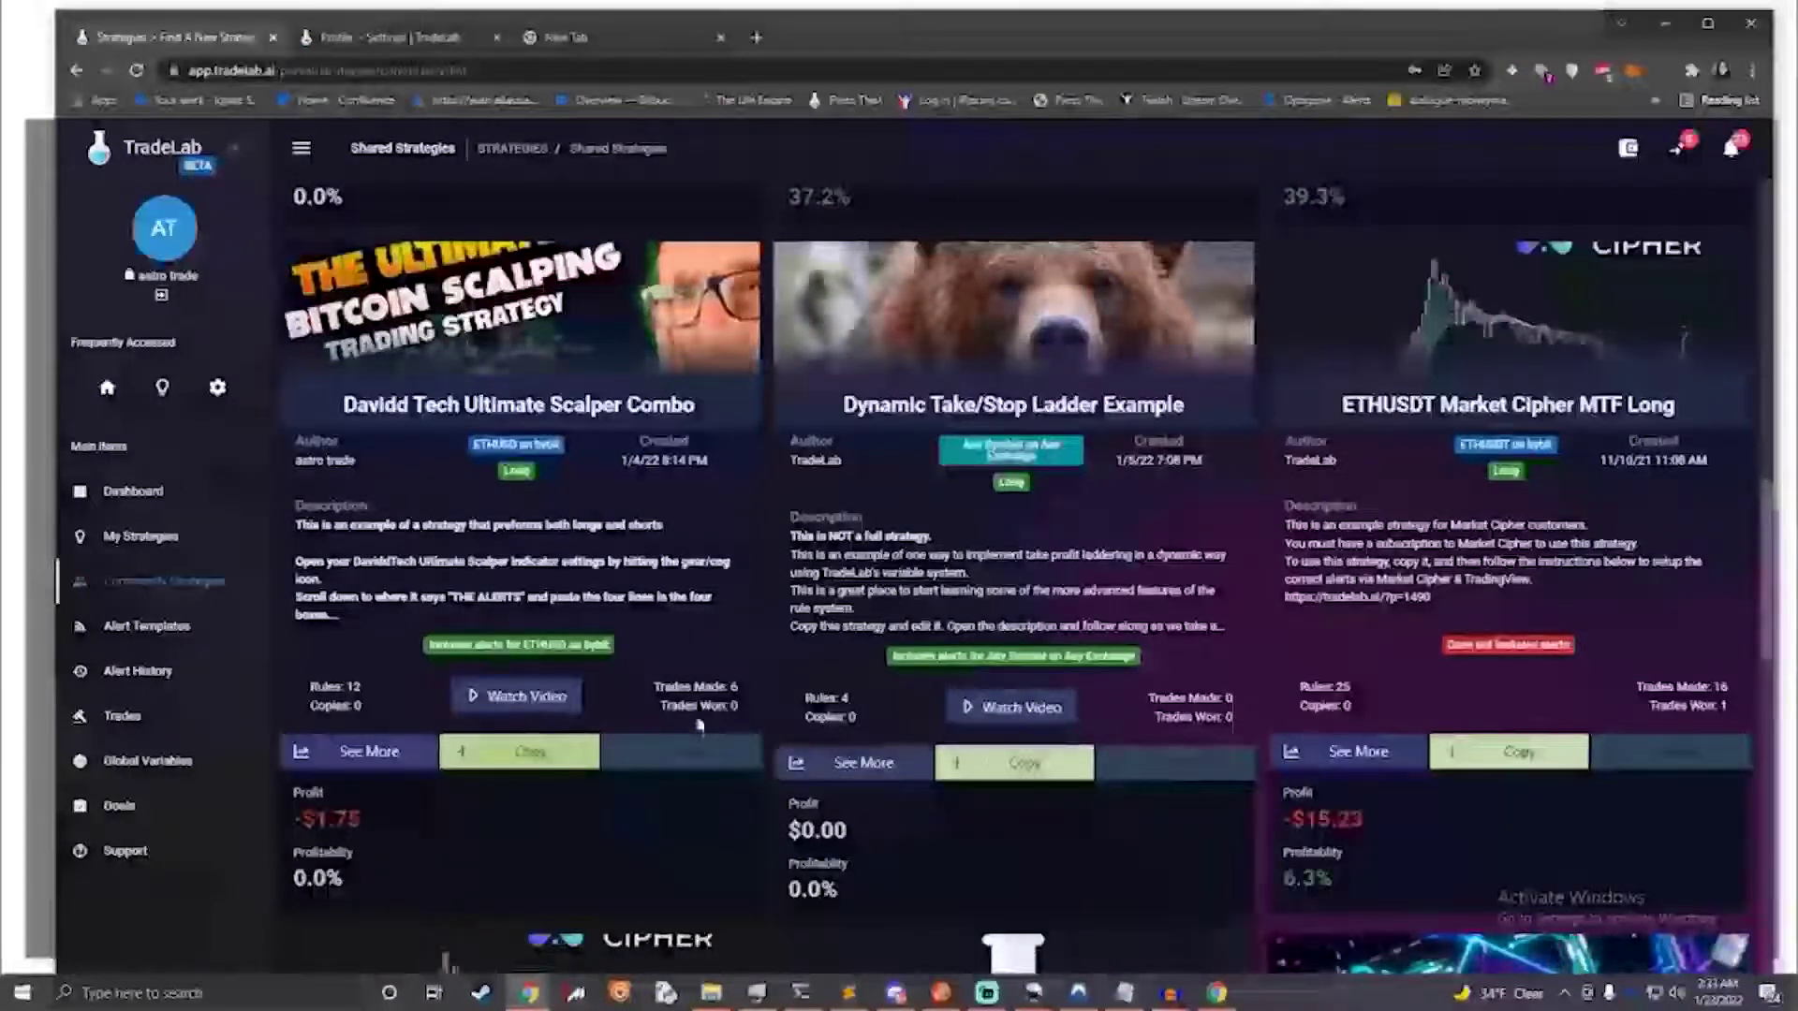
scroll(635, 697, down, 4)
scroll(637, 704, down, 4)
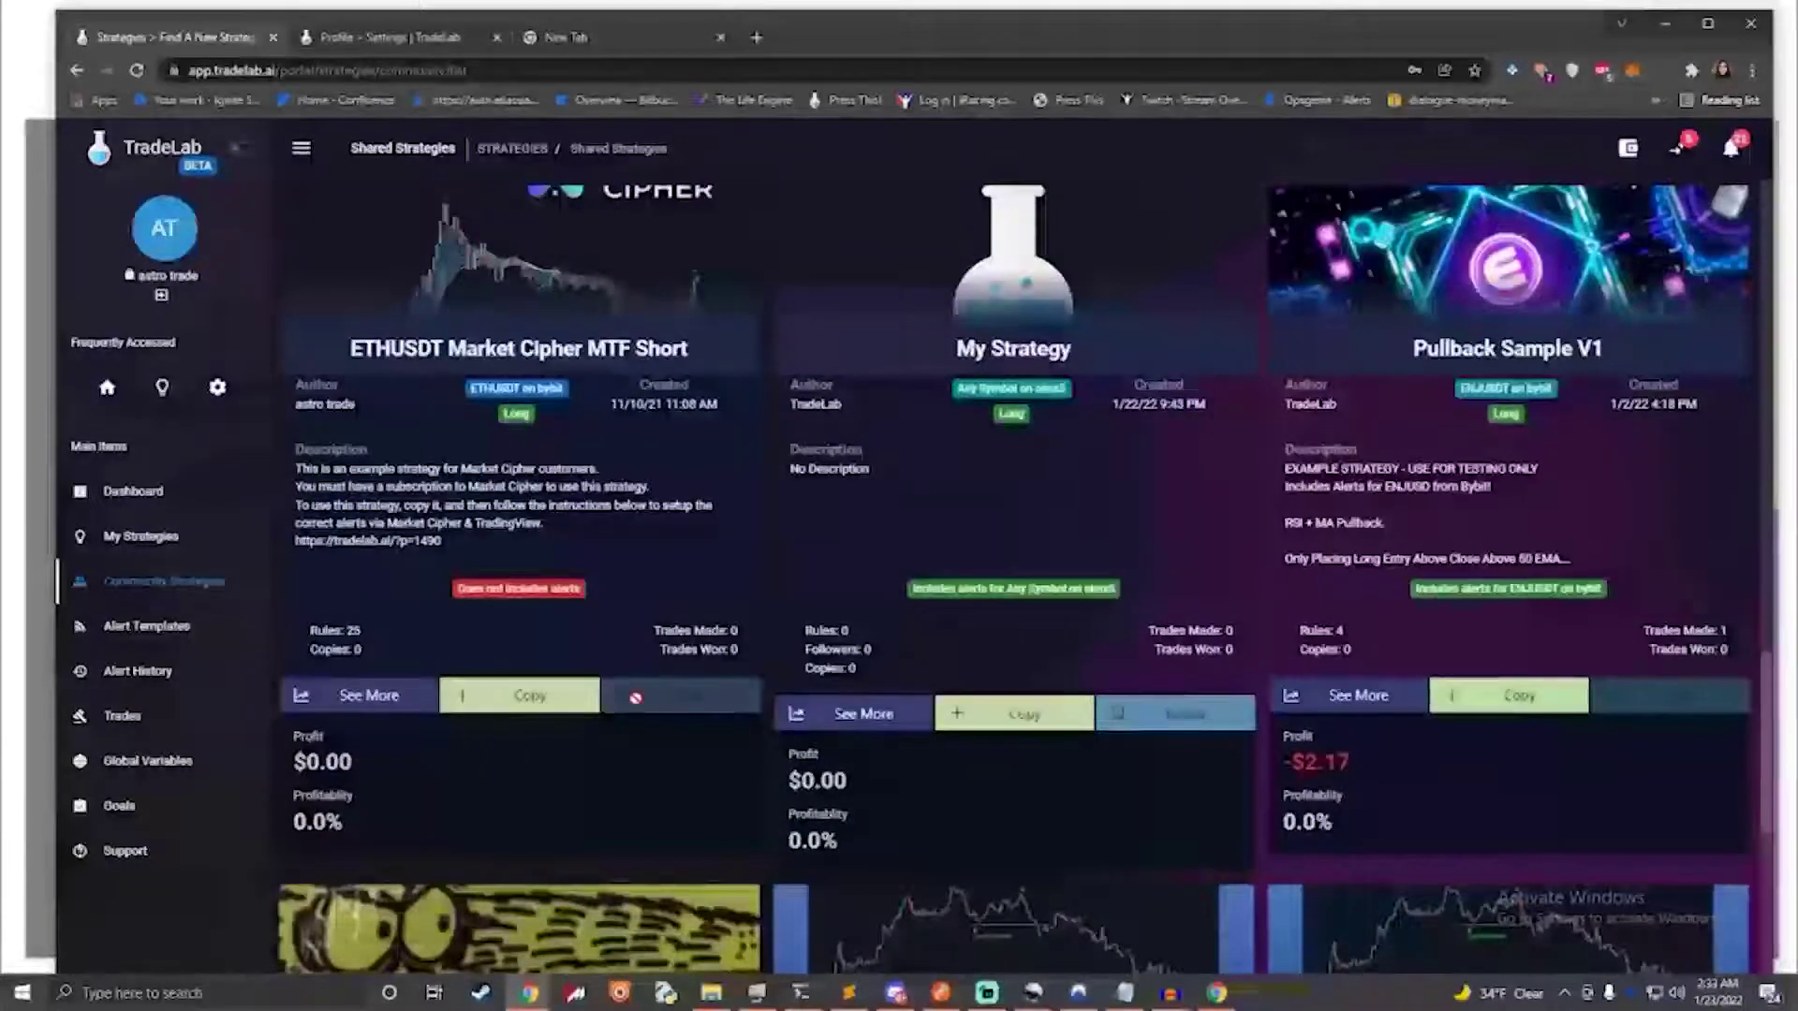
scroll(635, 696, down, 3)
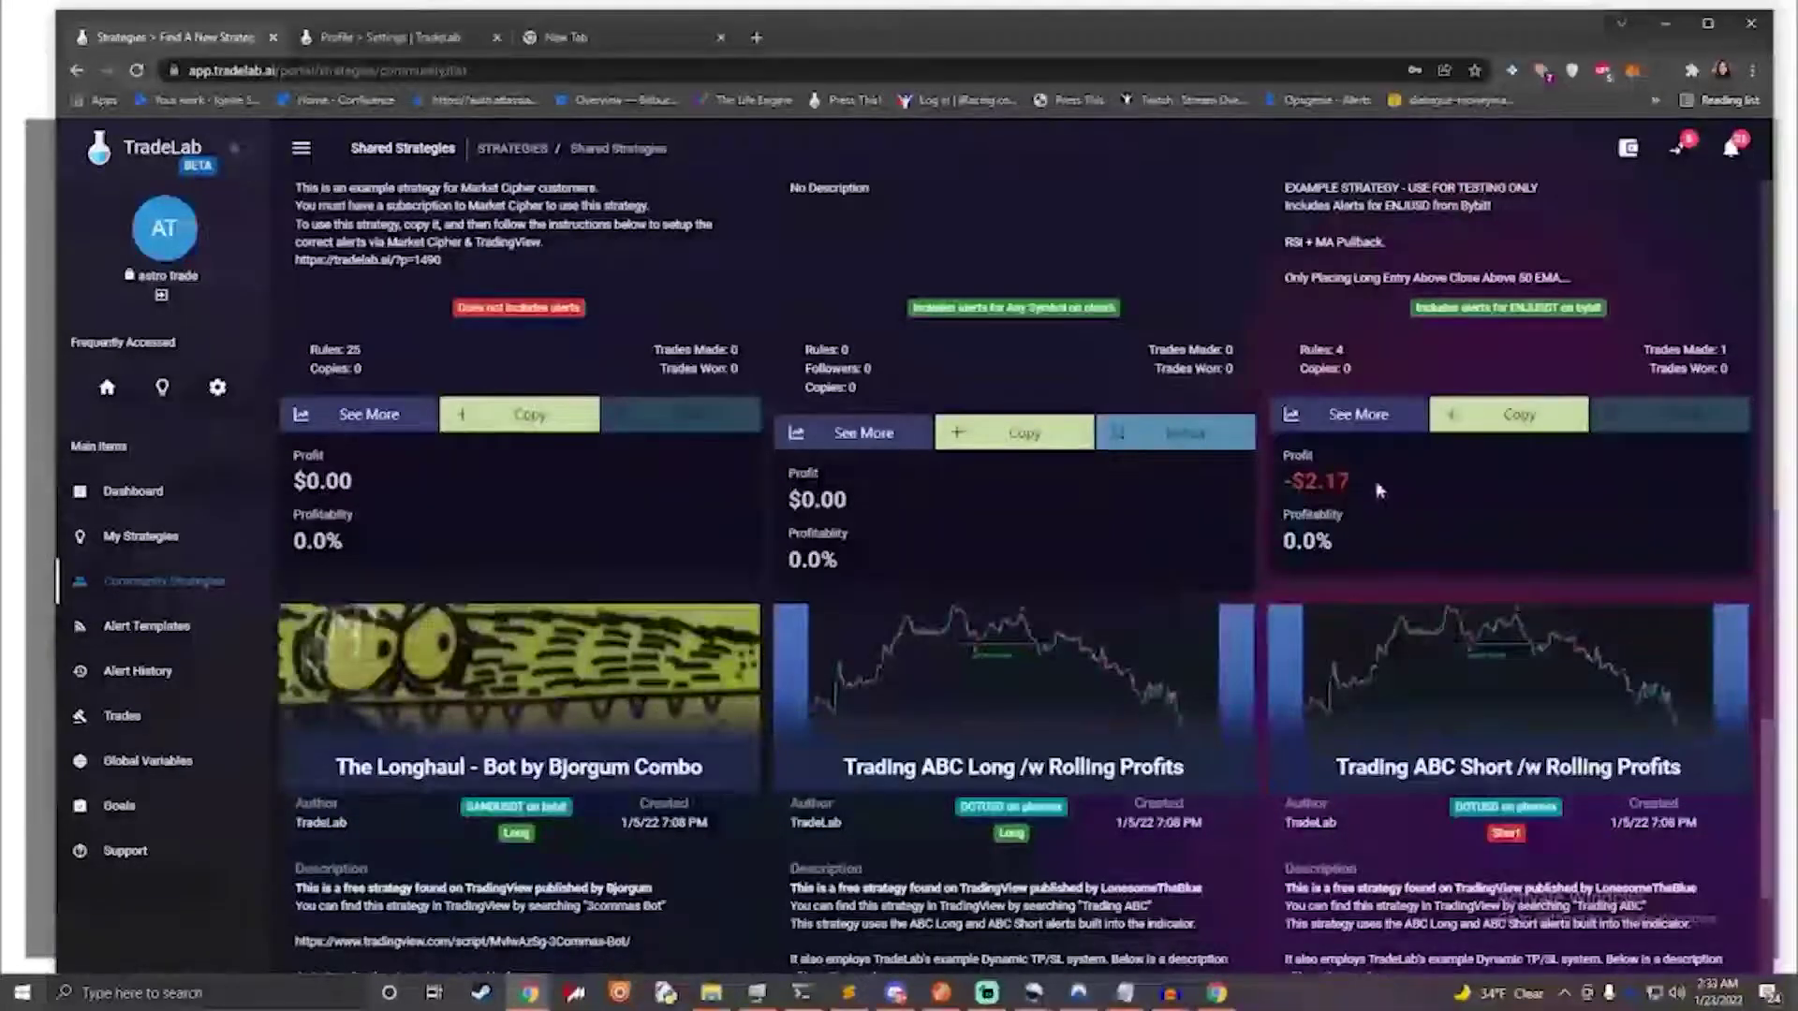
scroll(1369, 489, down, 4)
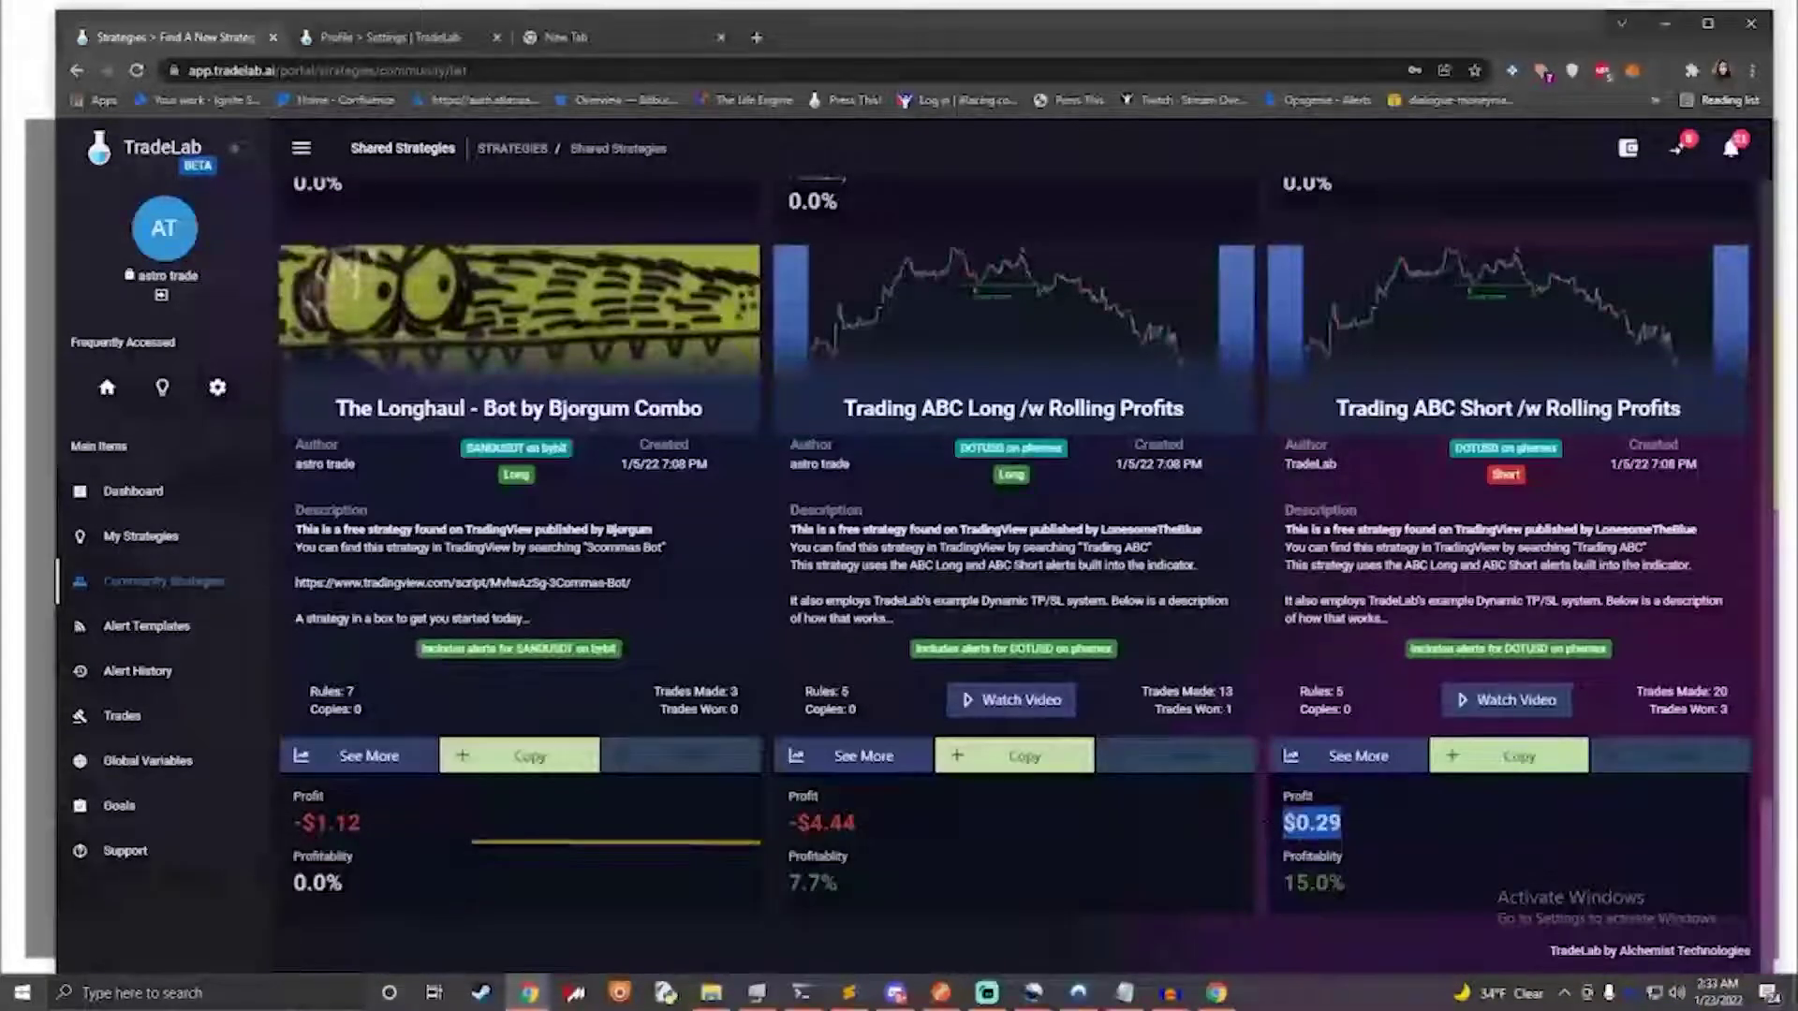
scroll(1278, 847, up, 2)
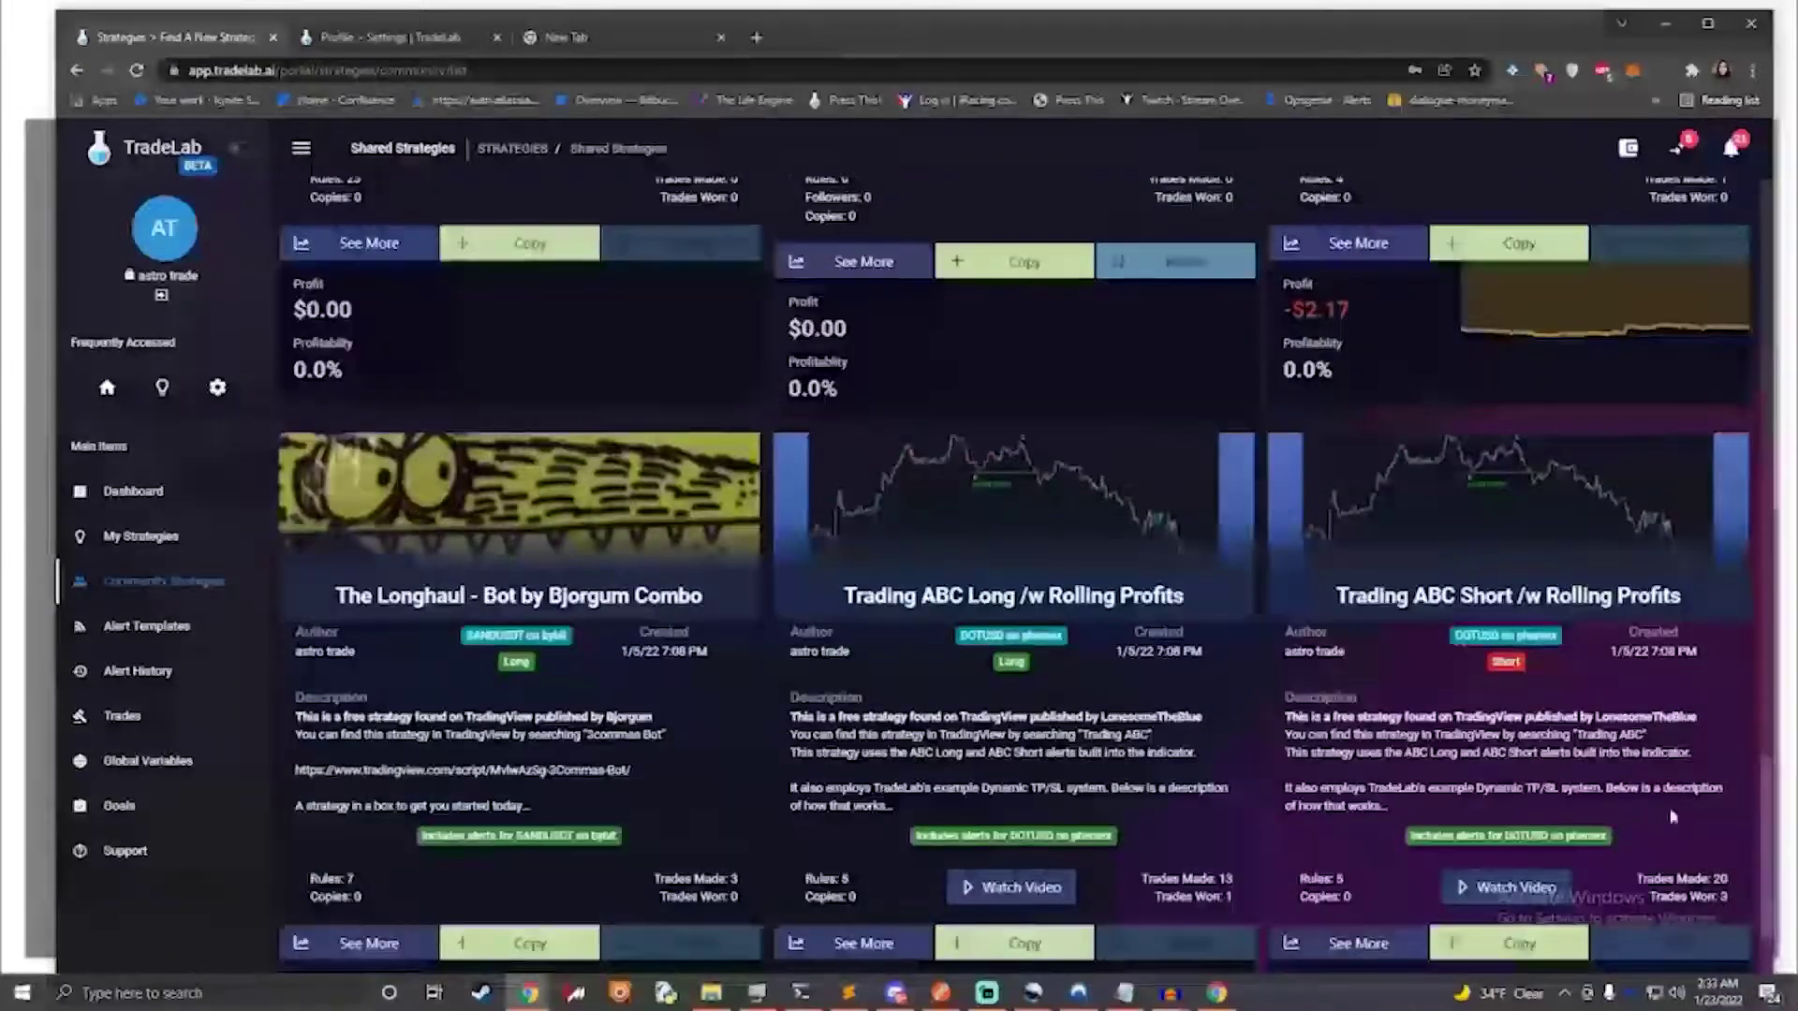
scroll(1549, 803, up, 6)
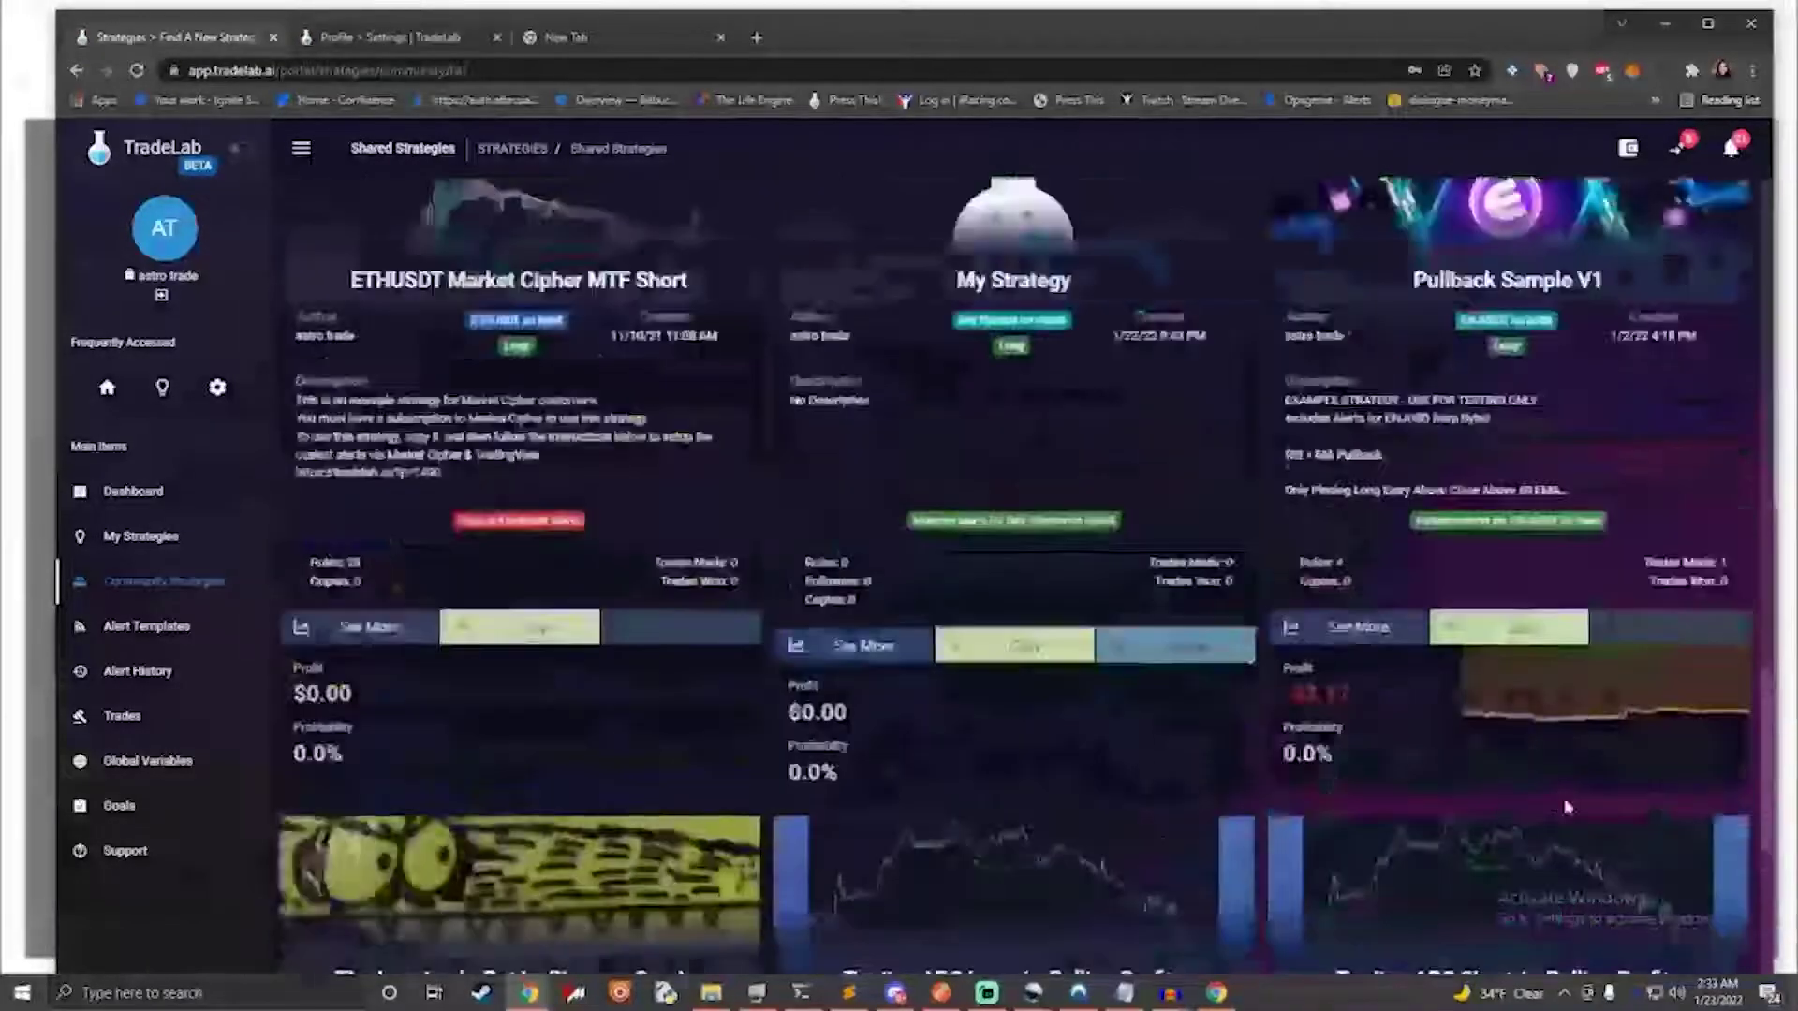
scroll(1547, 804, up, 2)
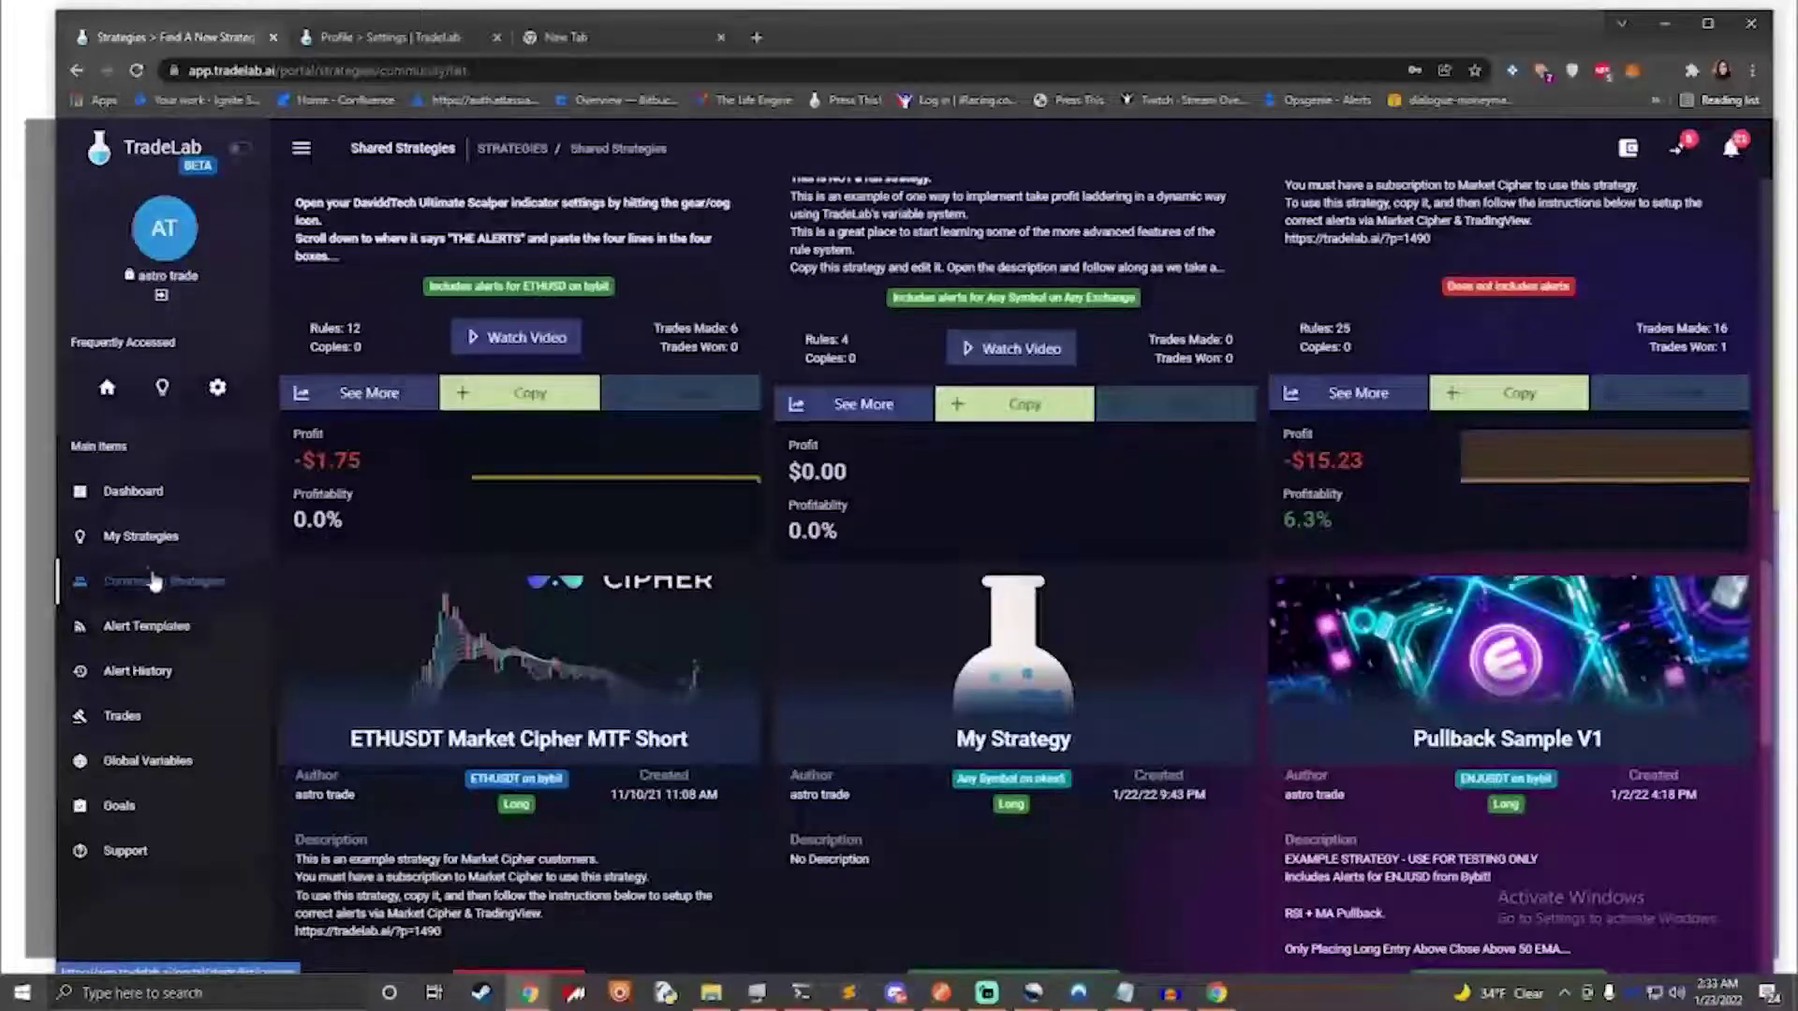
Step: On the dashboard, view the details of a closed BTC/USD trade
click(133, 501)
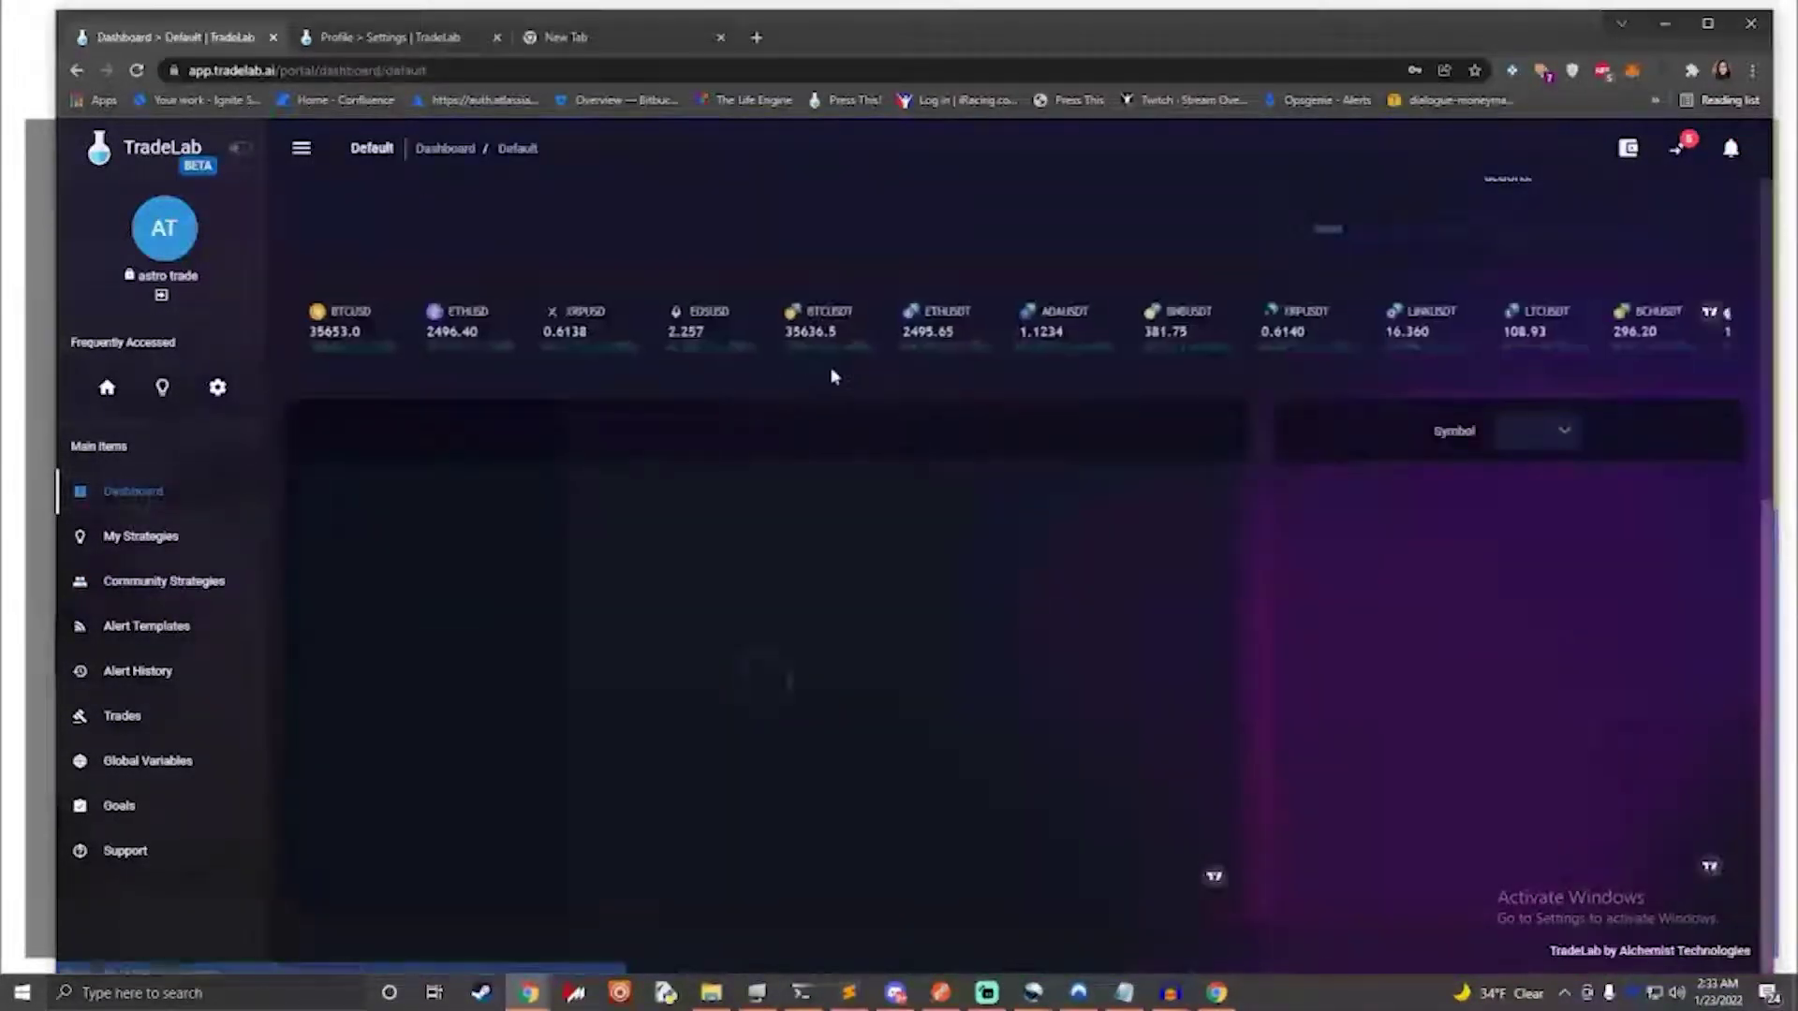
click(976, 648)
scroll(796, 612, down, 3)
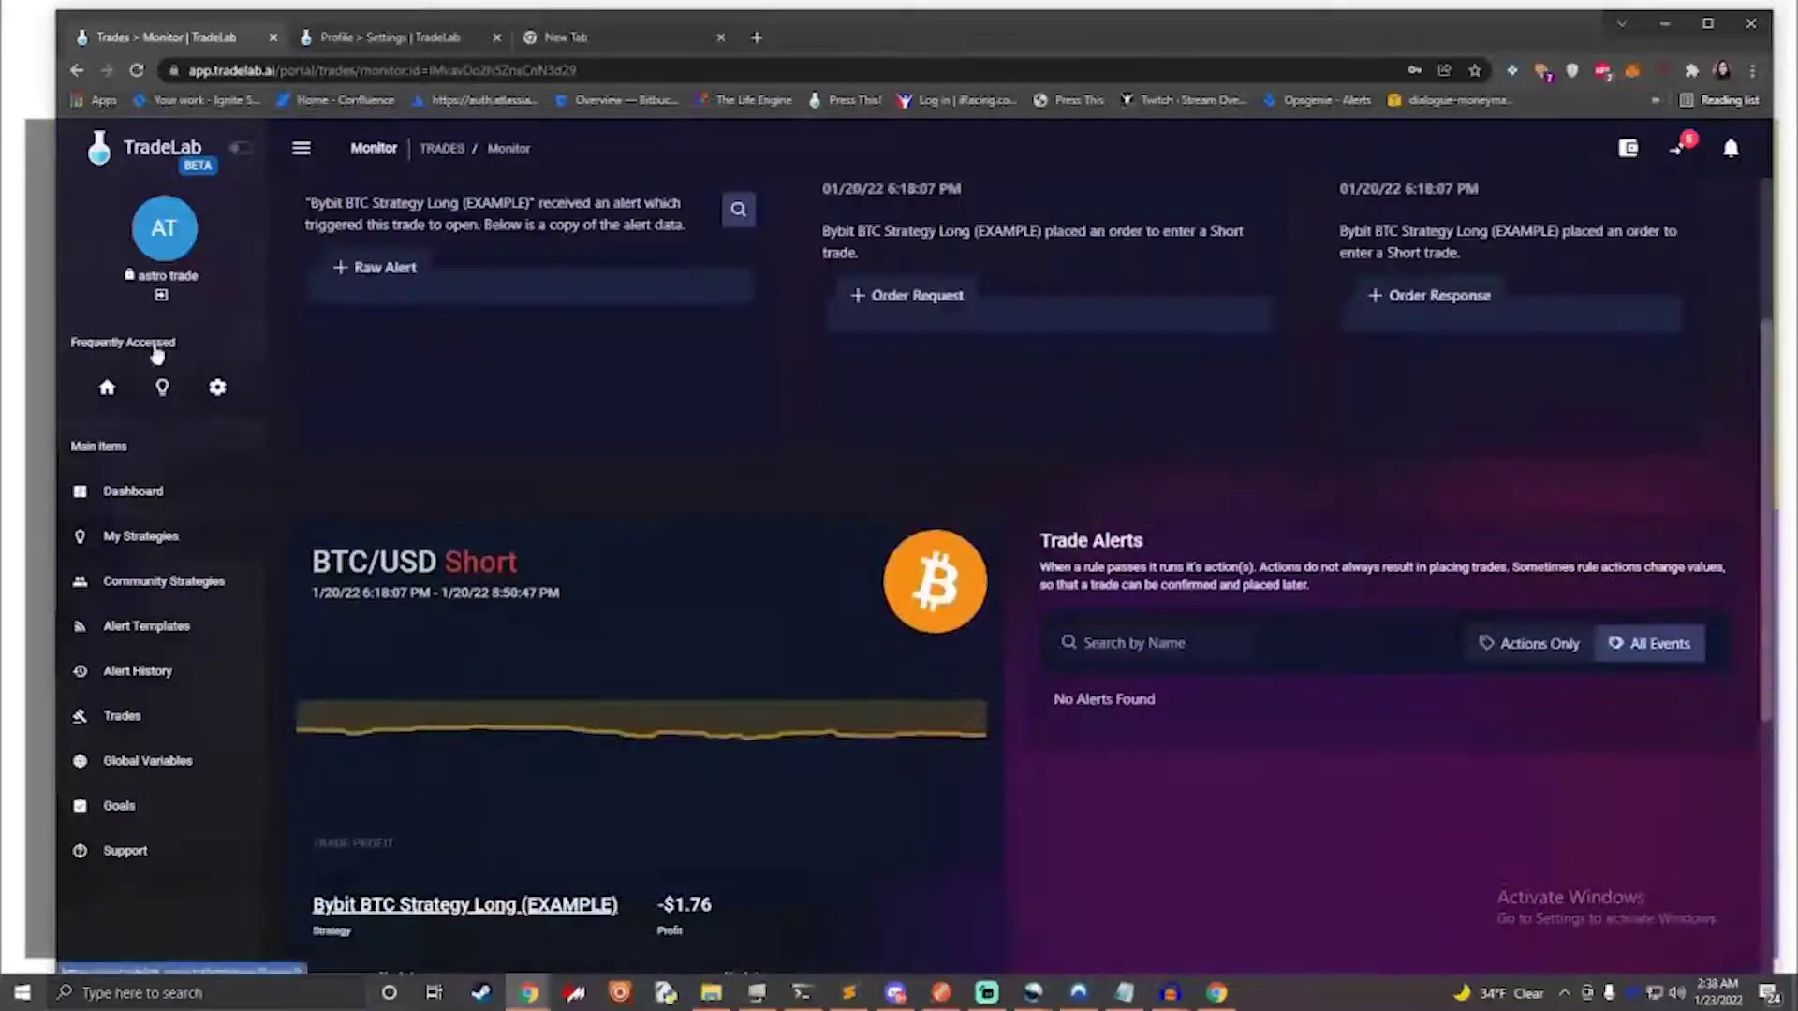
Step: Back in Trade History, open the 1/18 12:27 AM DOT/USD short trade's monitor
click(79, 71)
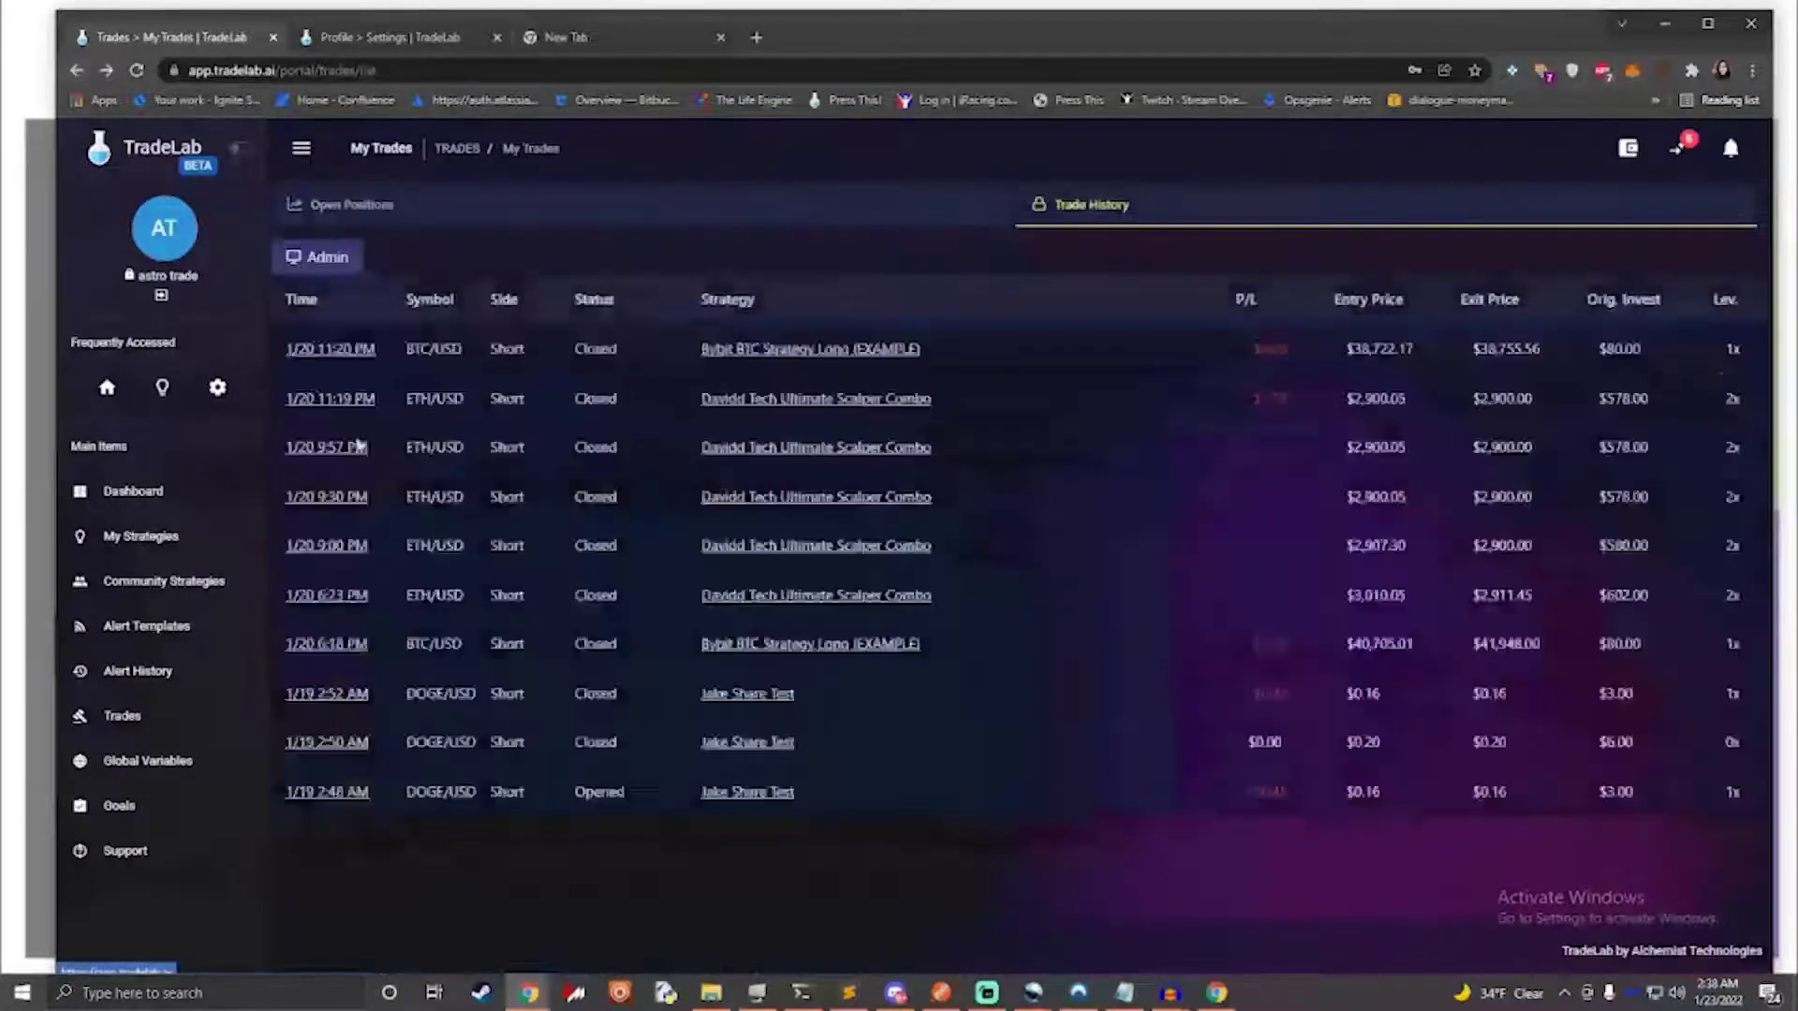
scroll(375, 449, down, 10)
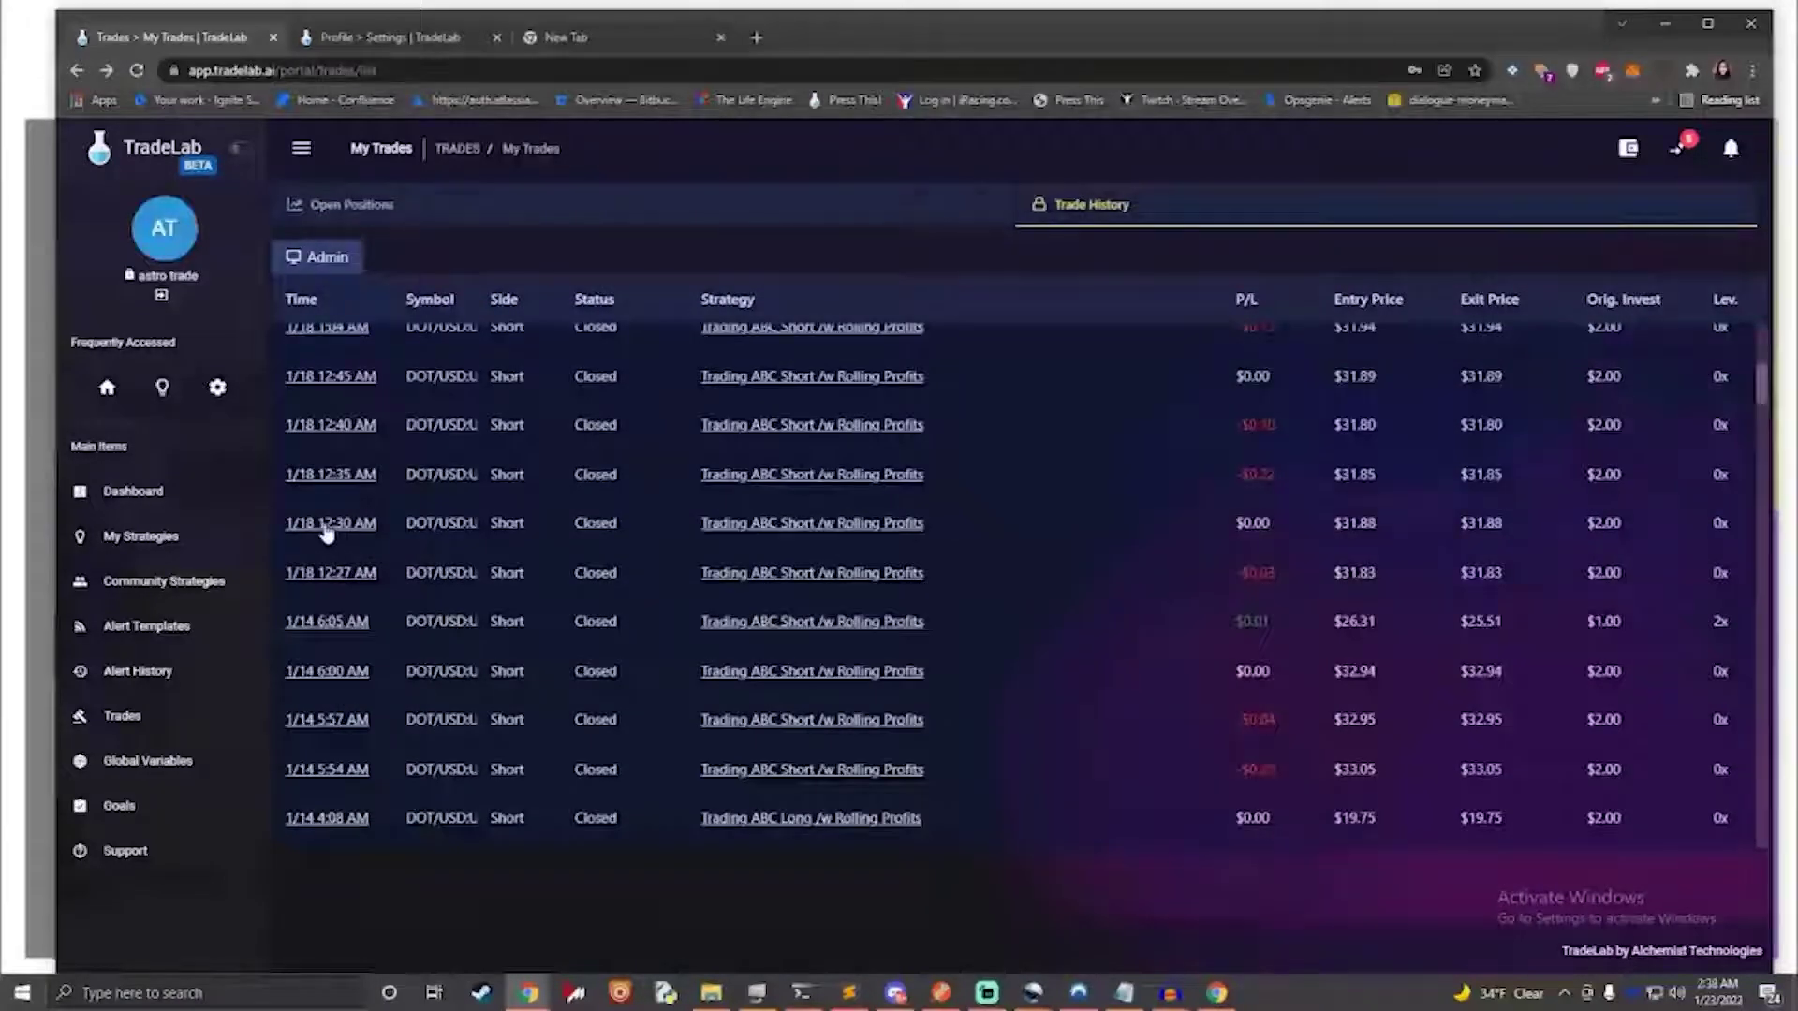
scroll(342, 524, down, 3)
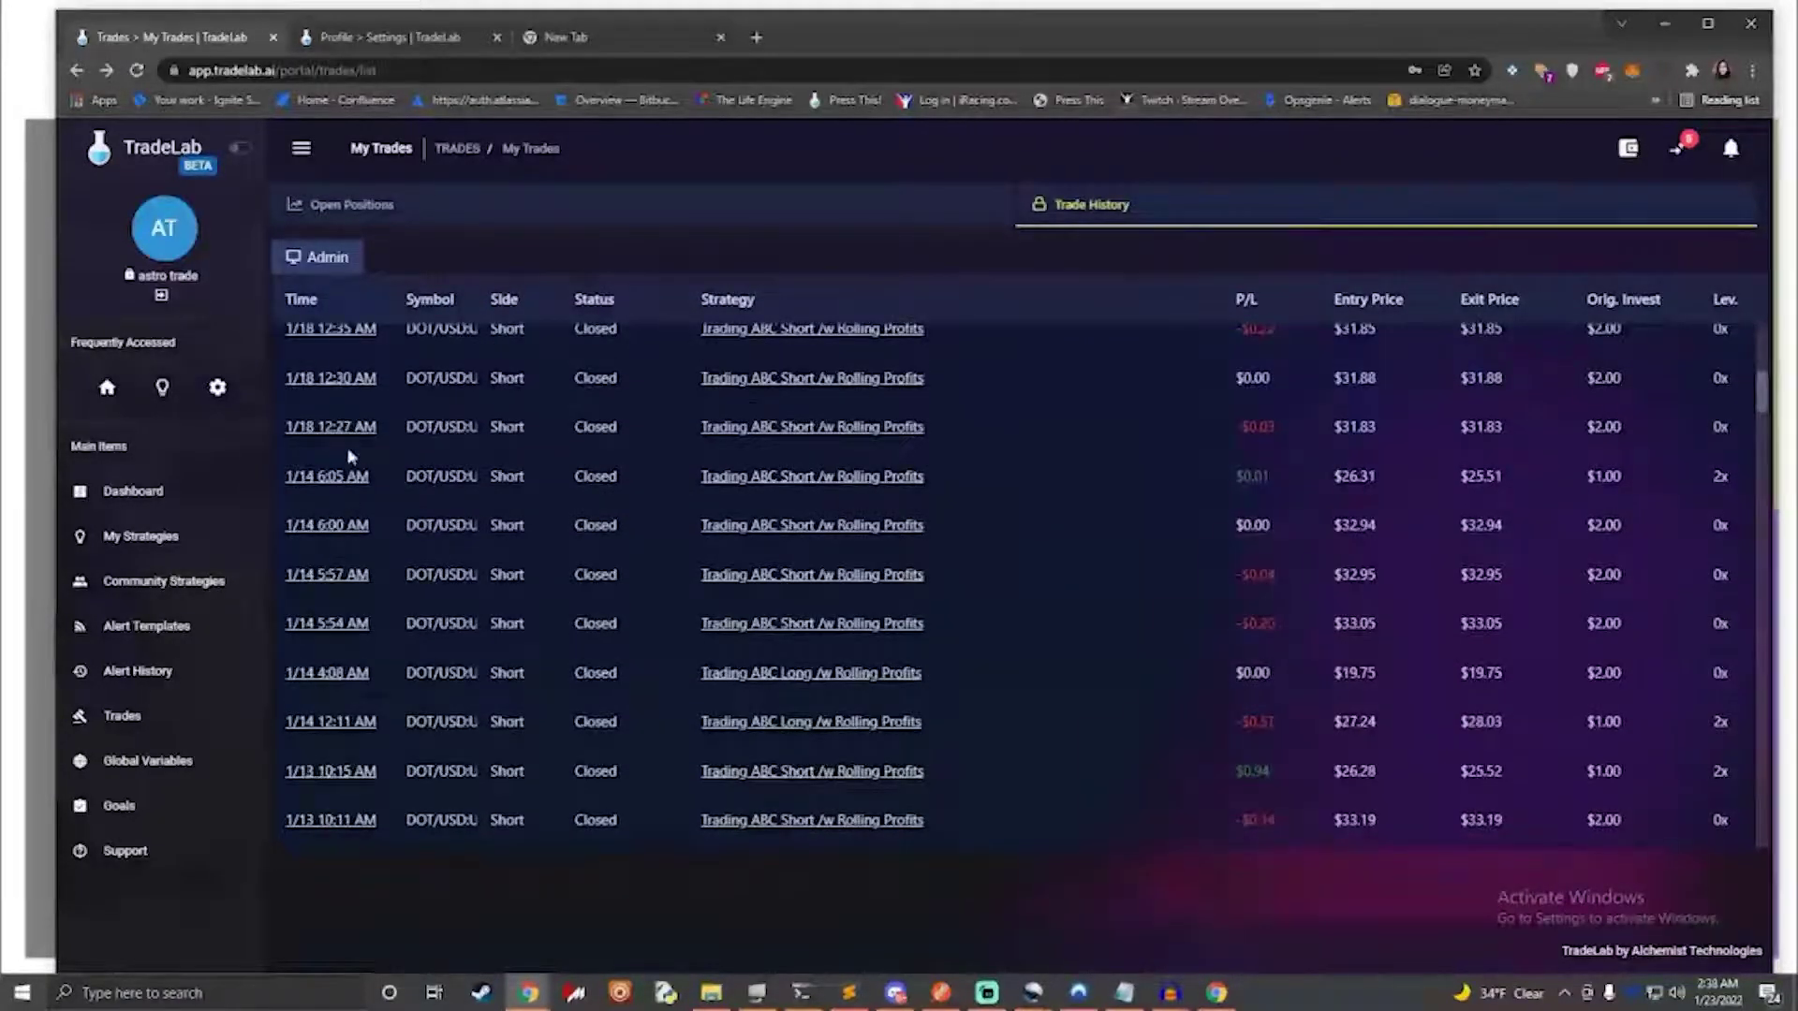
click(324, 426)
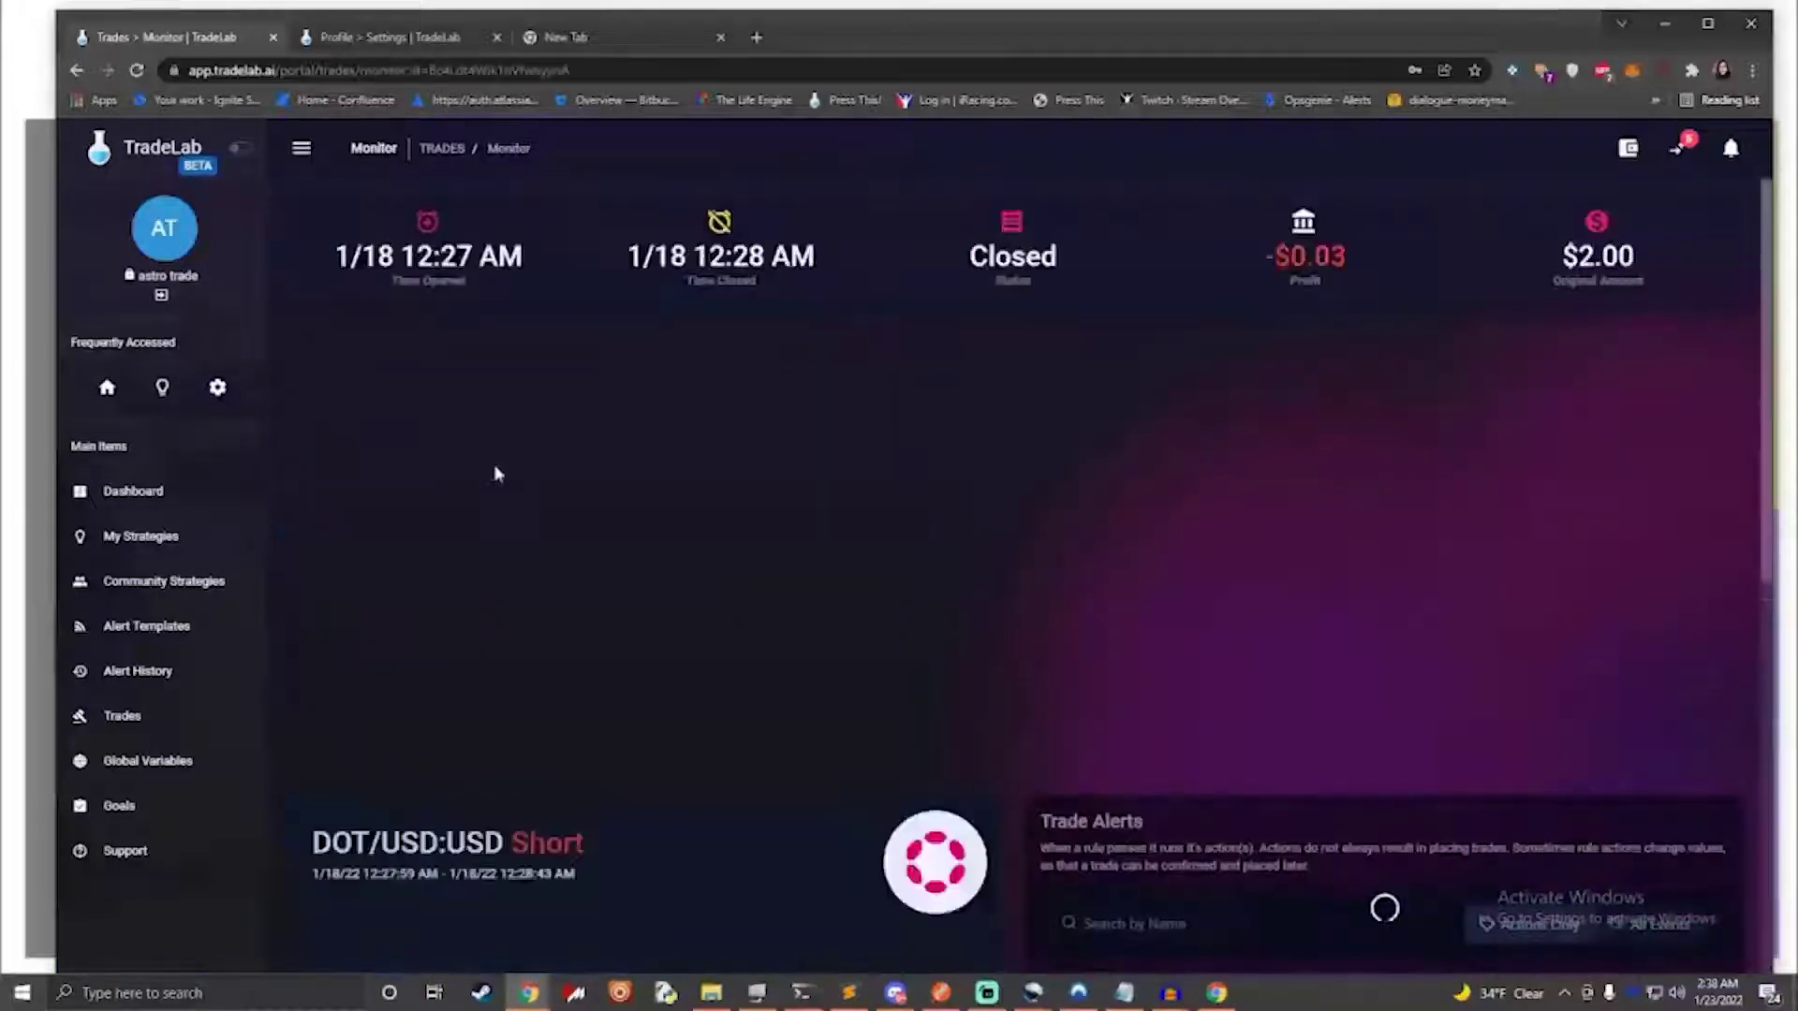
Step: Expand the Stop Loss Rule results to show its conditions and actions
scroll(880, 586, down, 2)
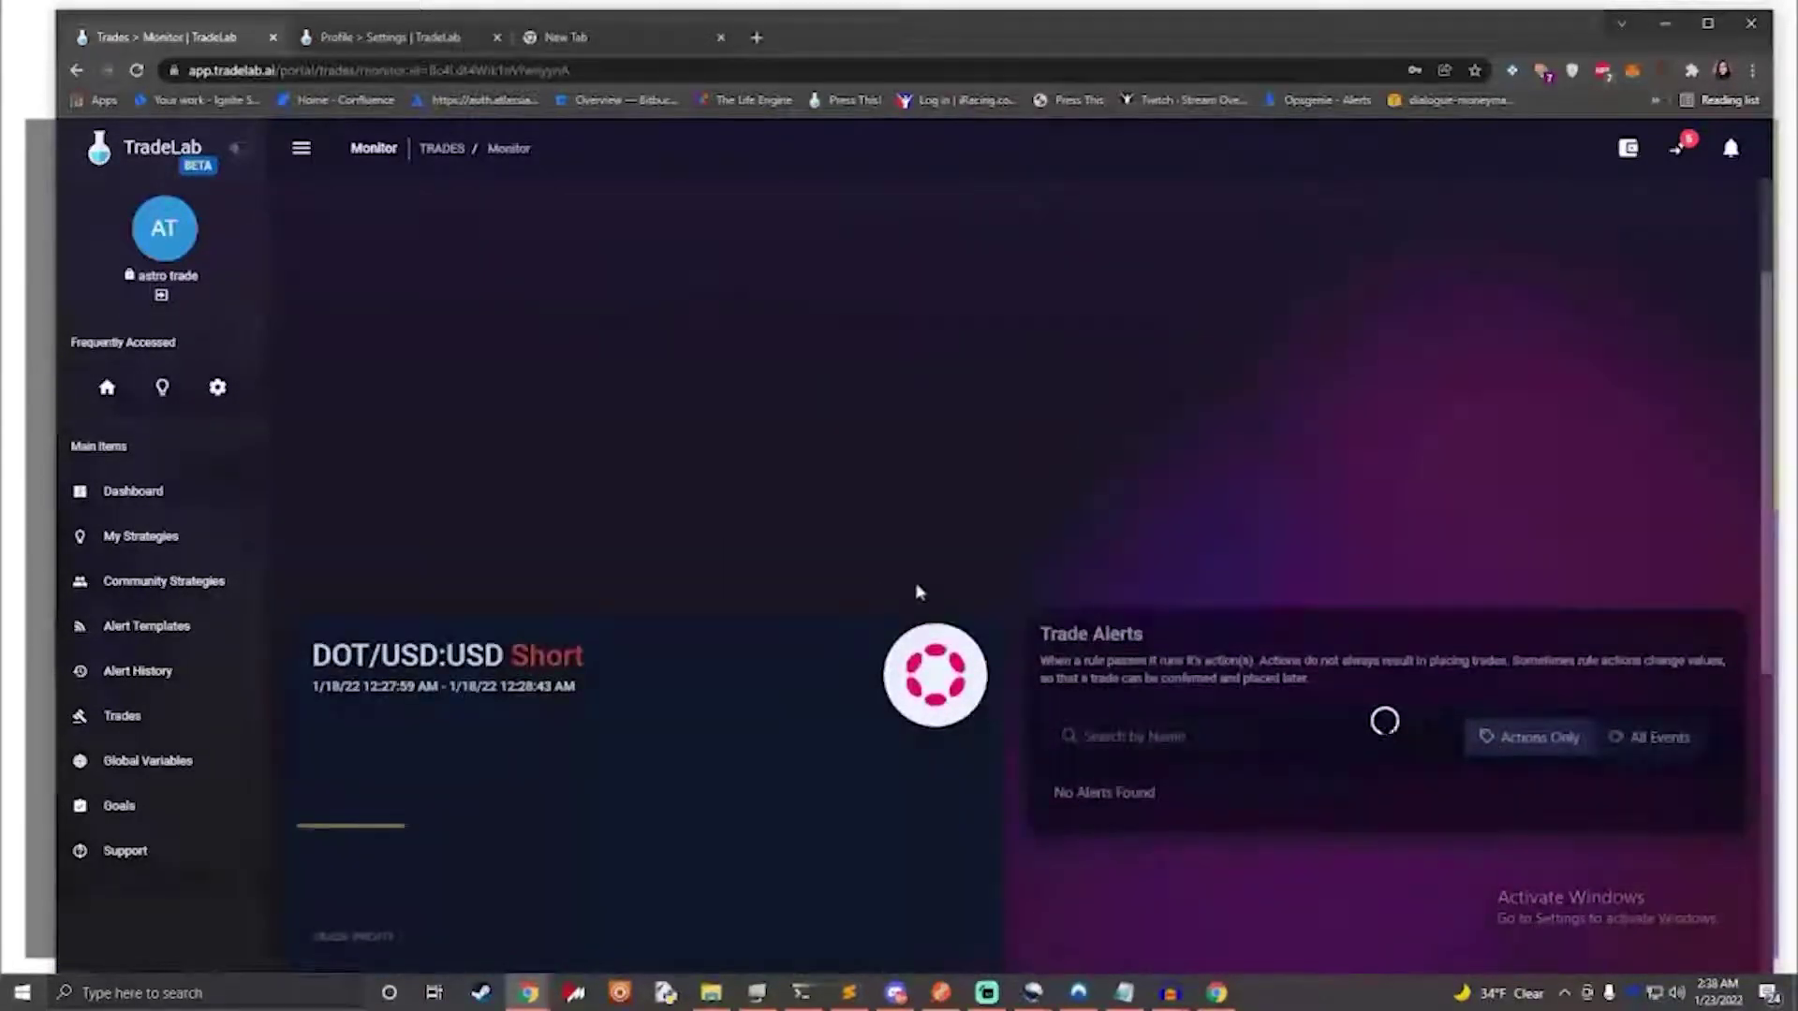
scroll(1003, 591, down, 3)
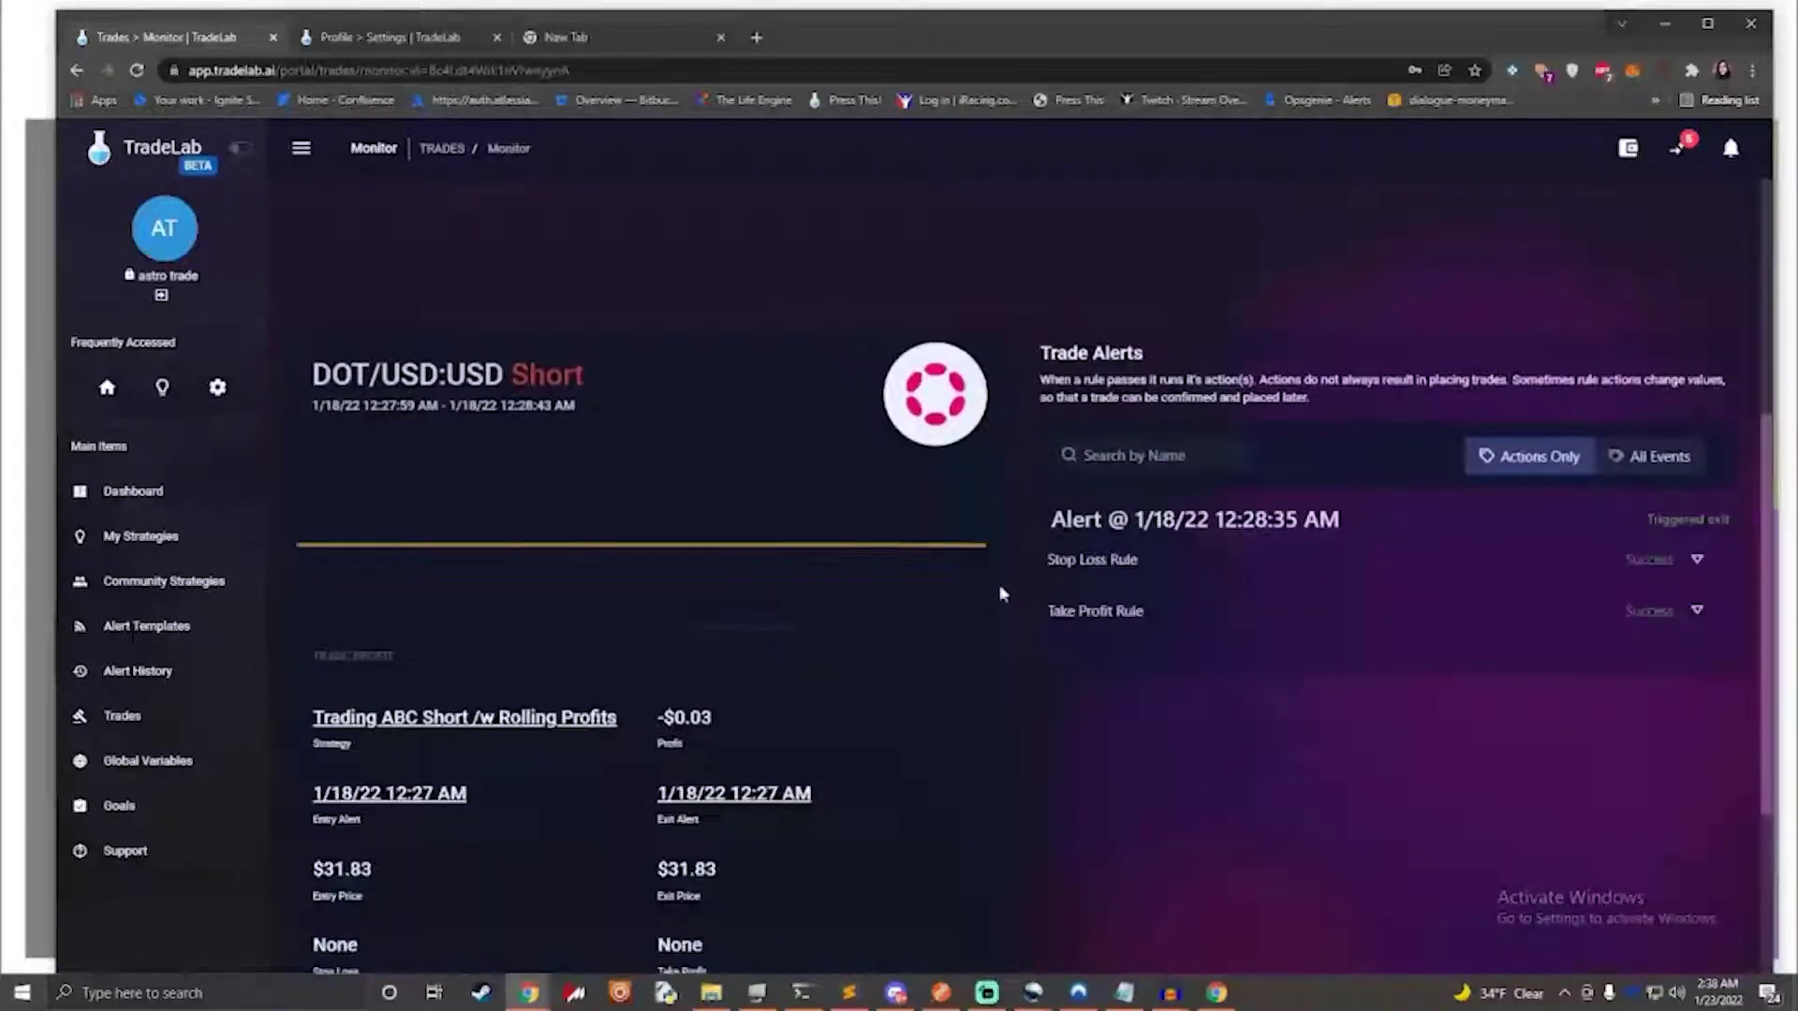
scroll(996, 593, down, 1)
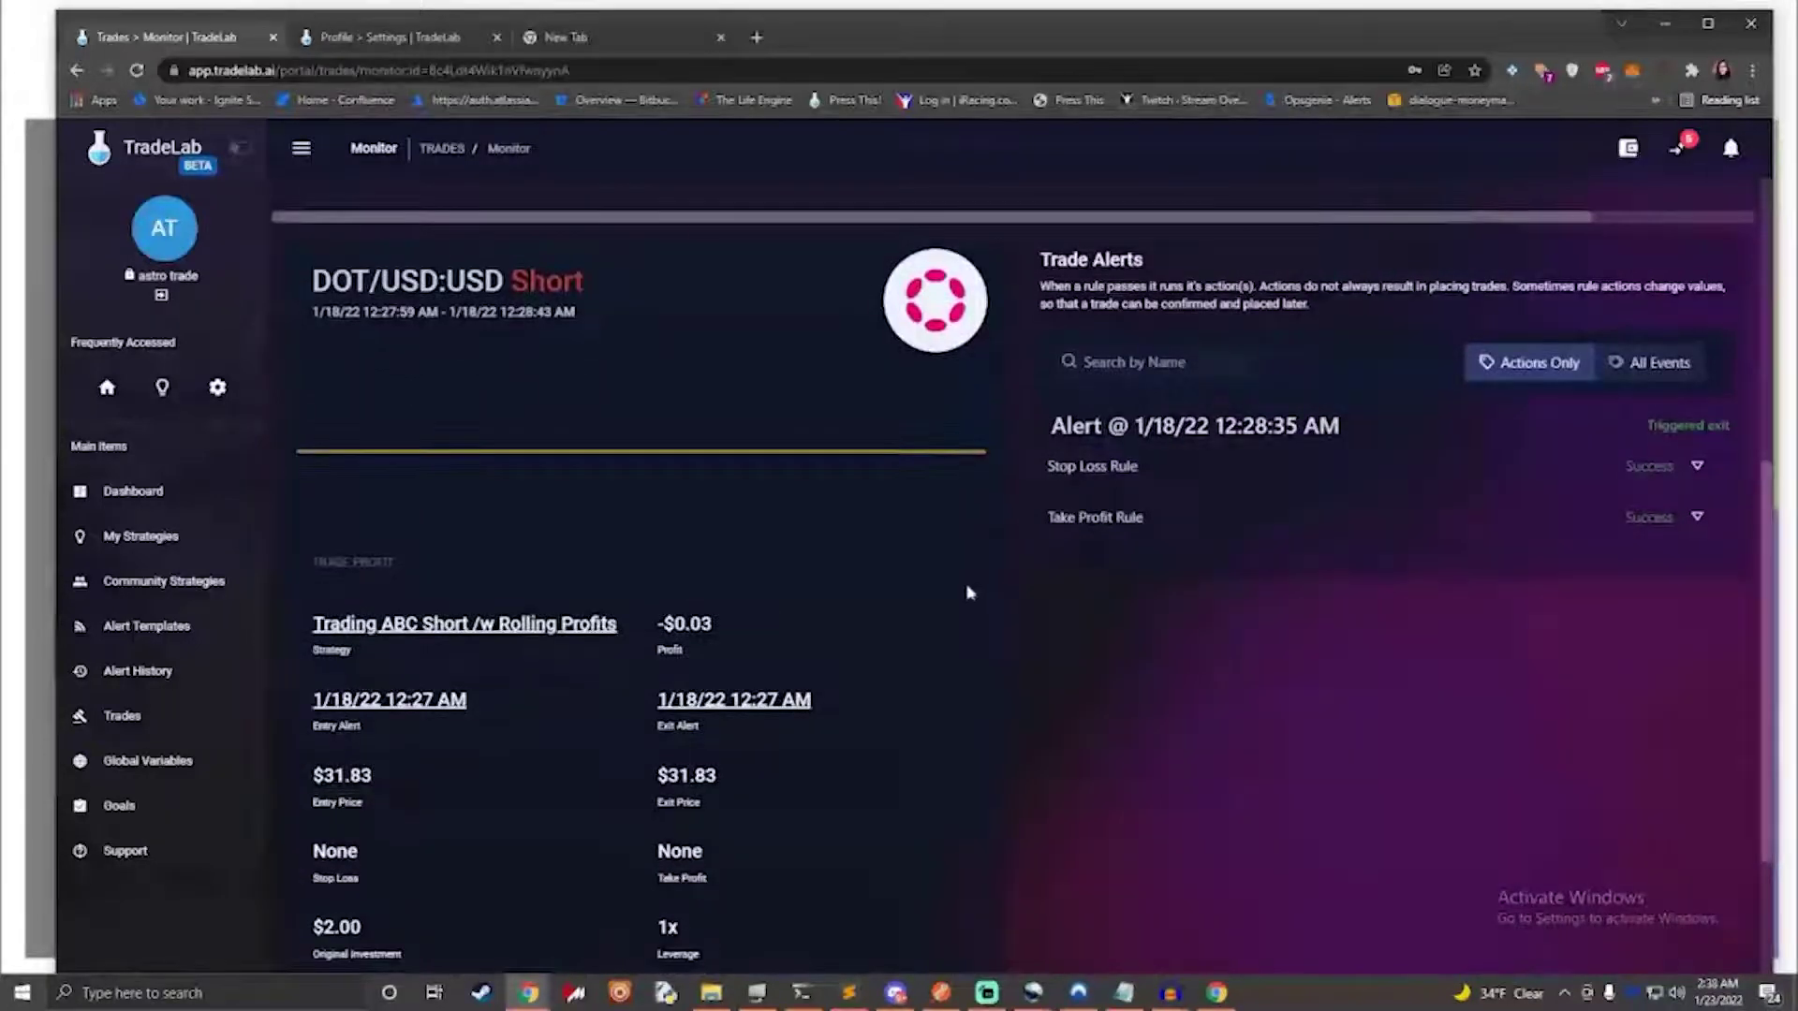
click(1649, 471)
click(1143, 518)
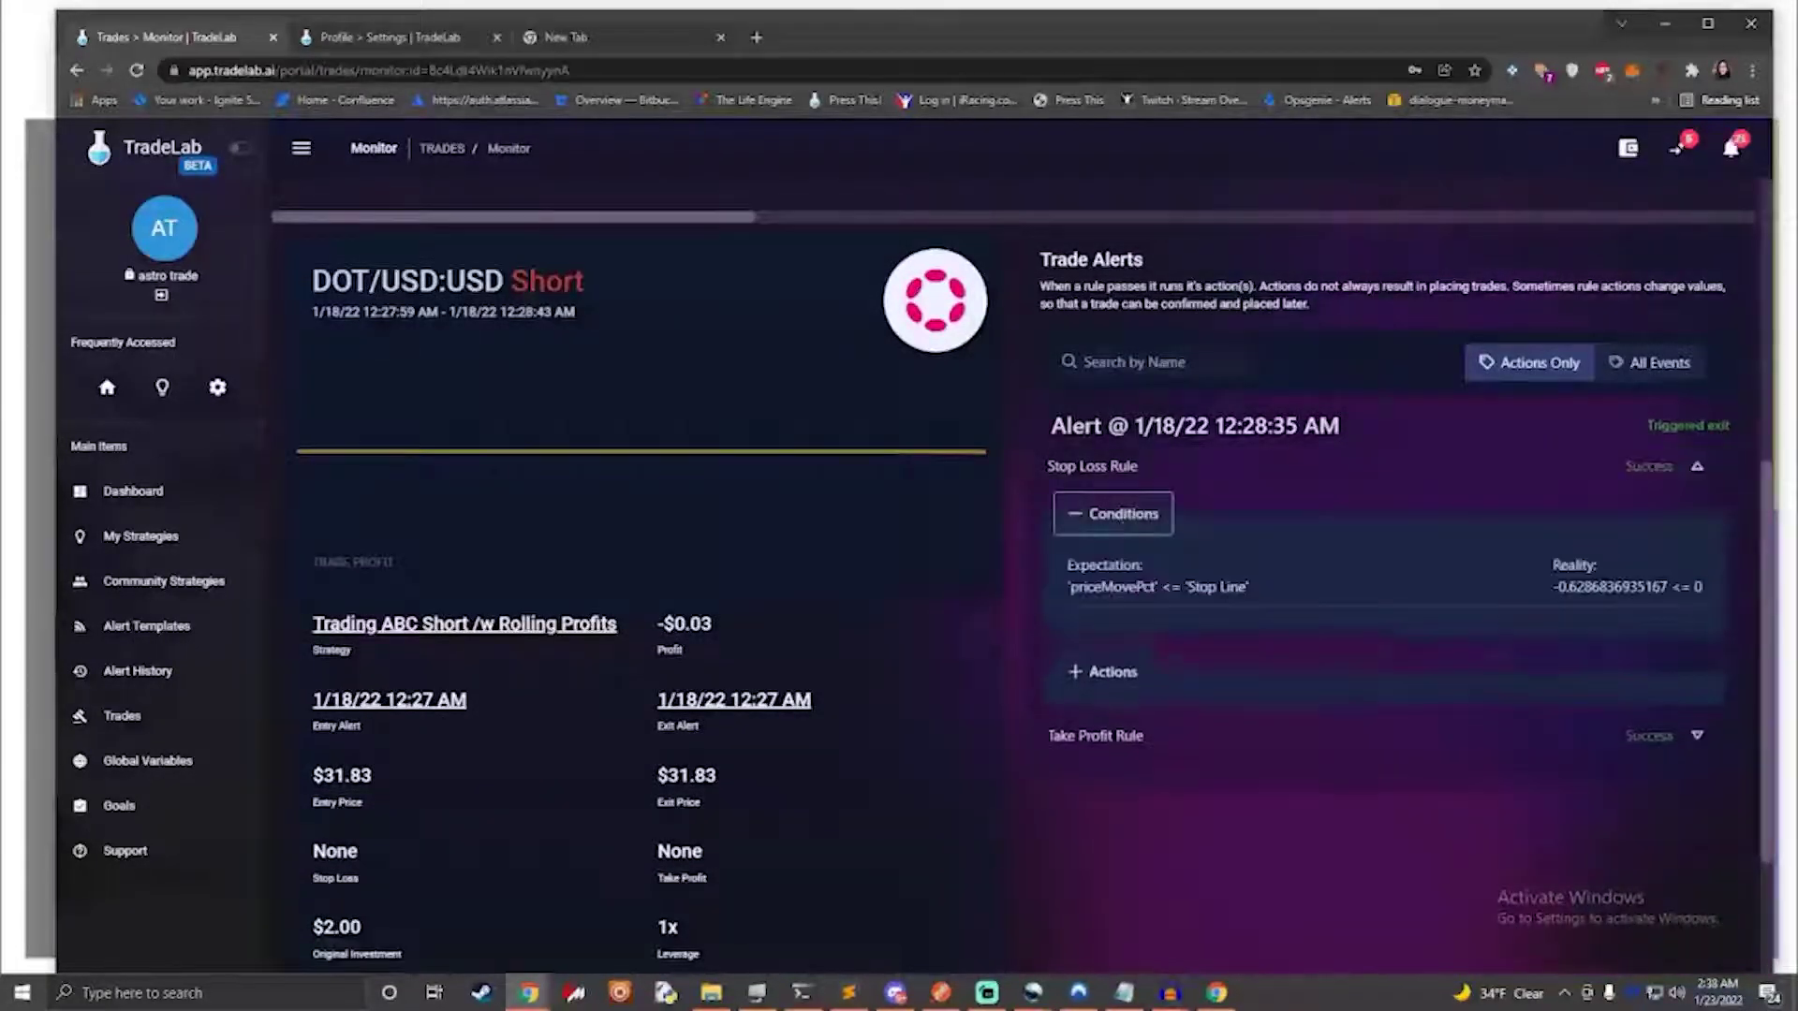
click(1103, 676)
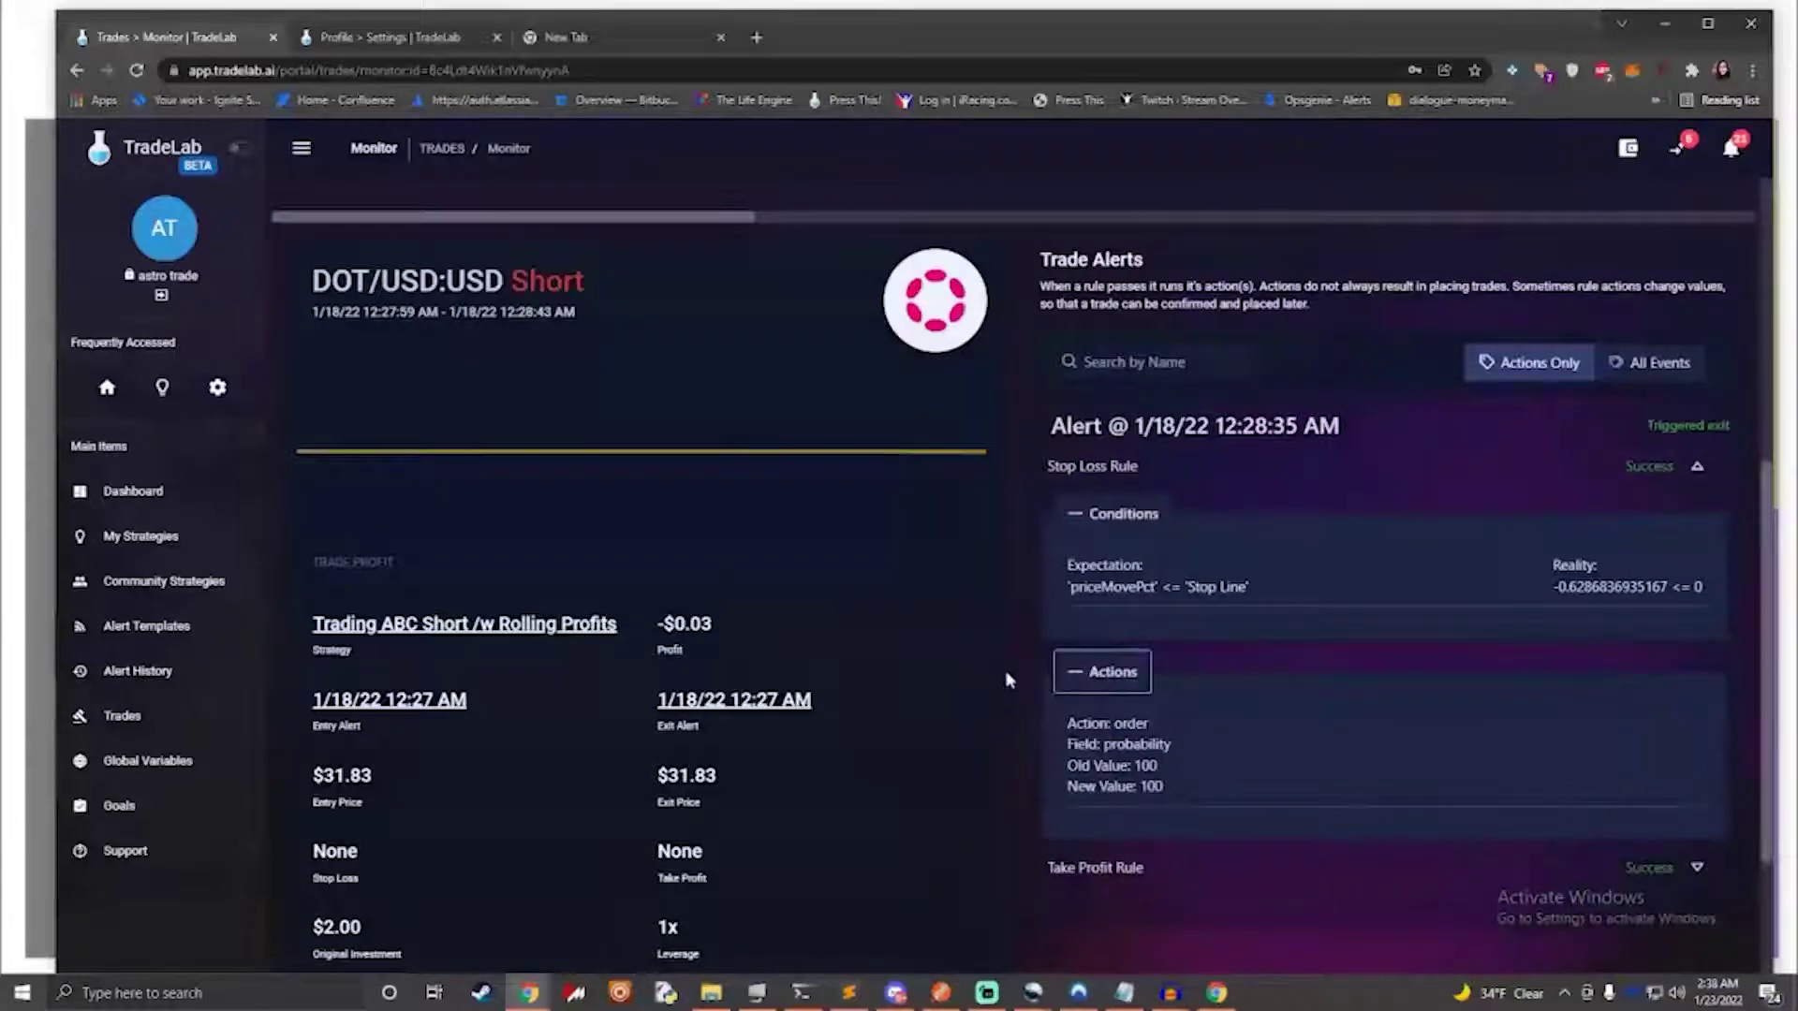
Step: Expand the Take Profit Rule results to show its conditions and actions
scroll(1008, 681, down, 2)
click(1631, 684)
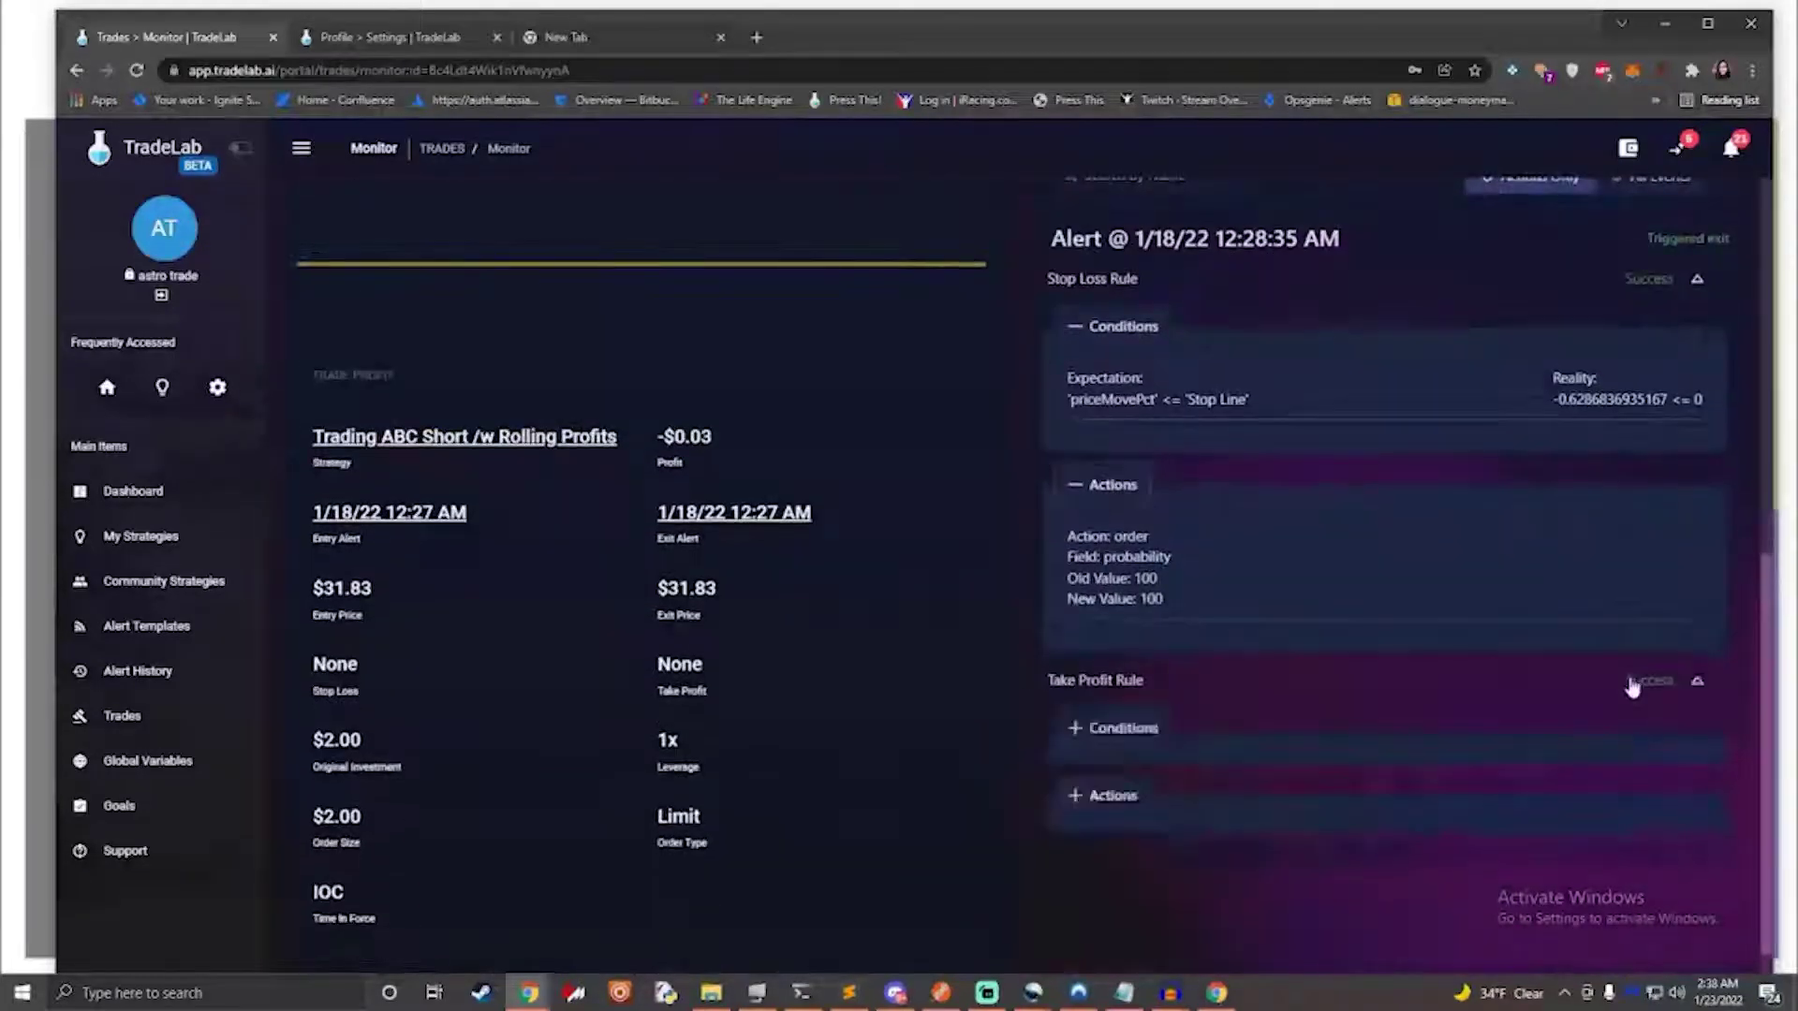
click(1114, 729)
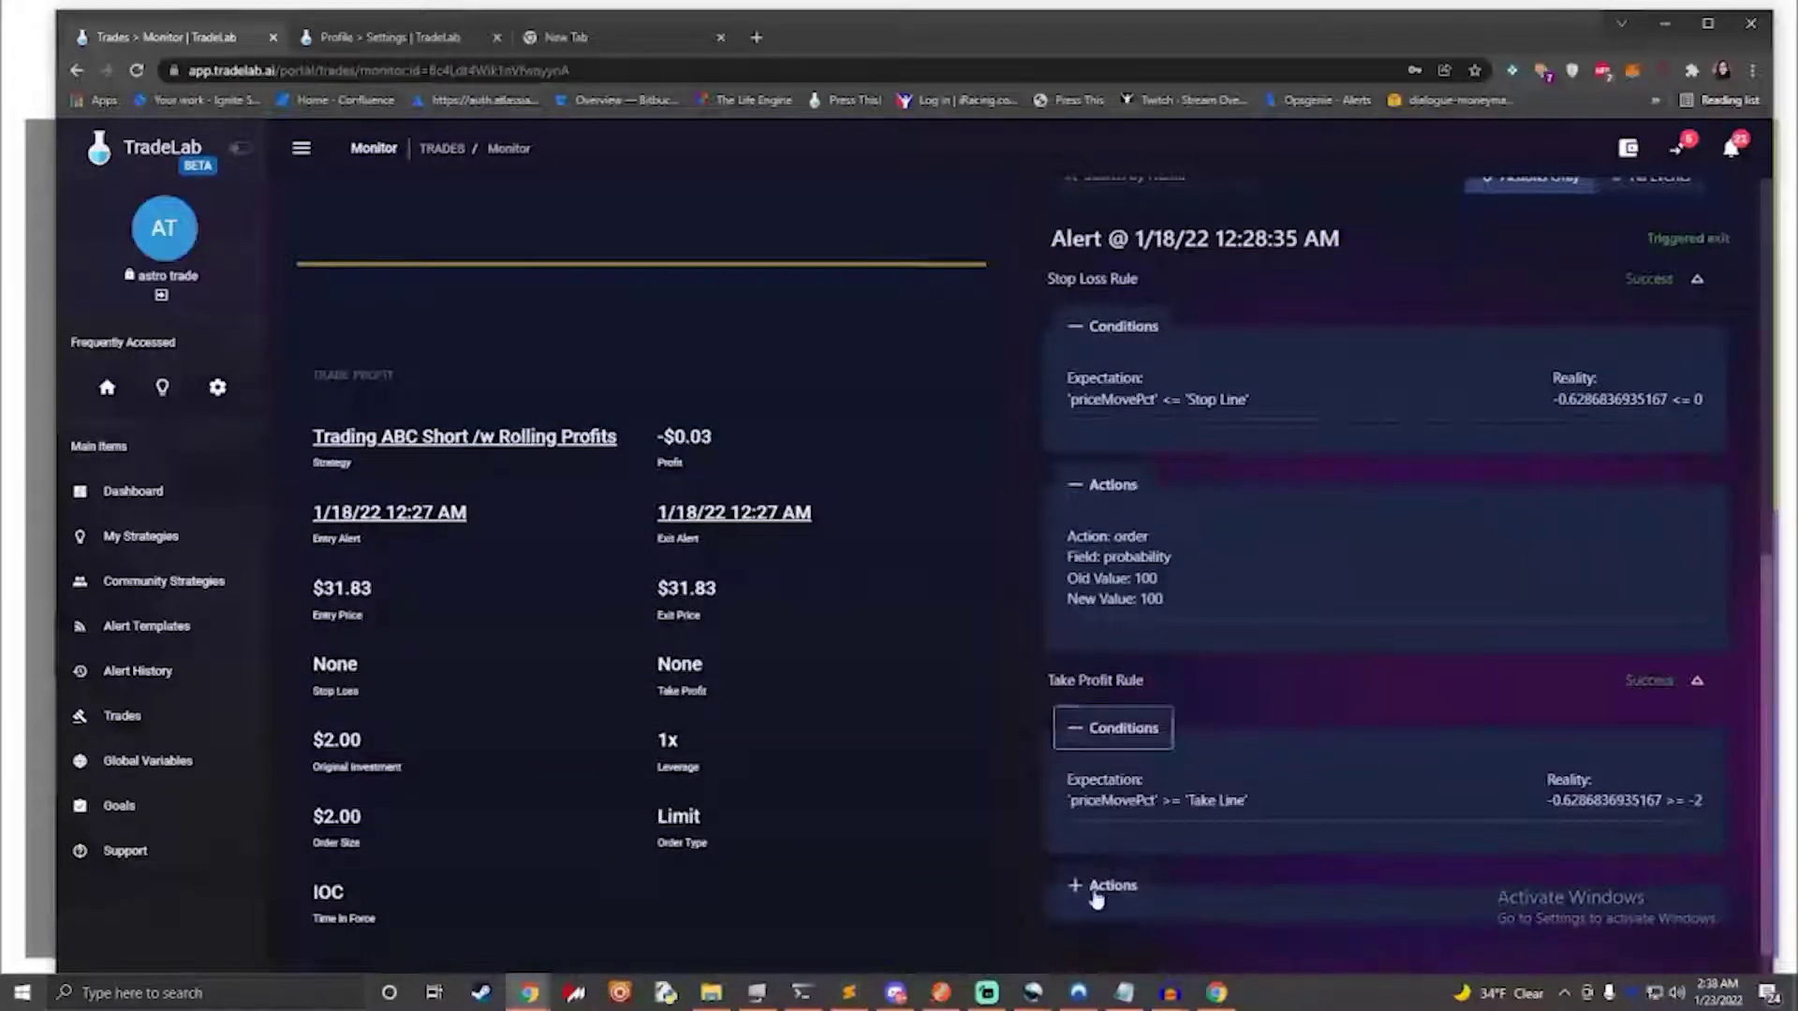
click(1096, 891)
scroll(970, 779, down, 2)
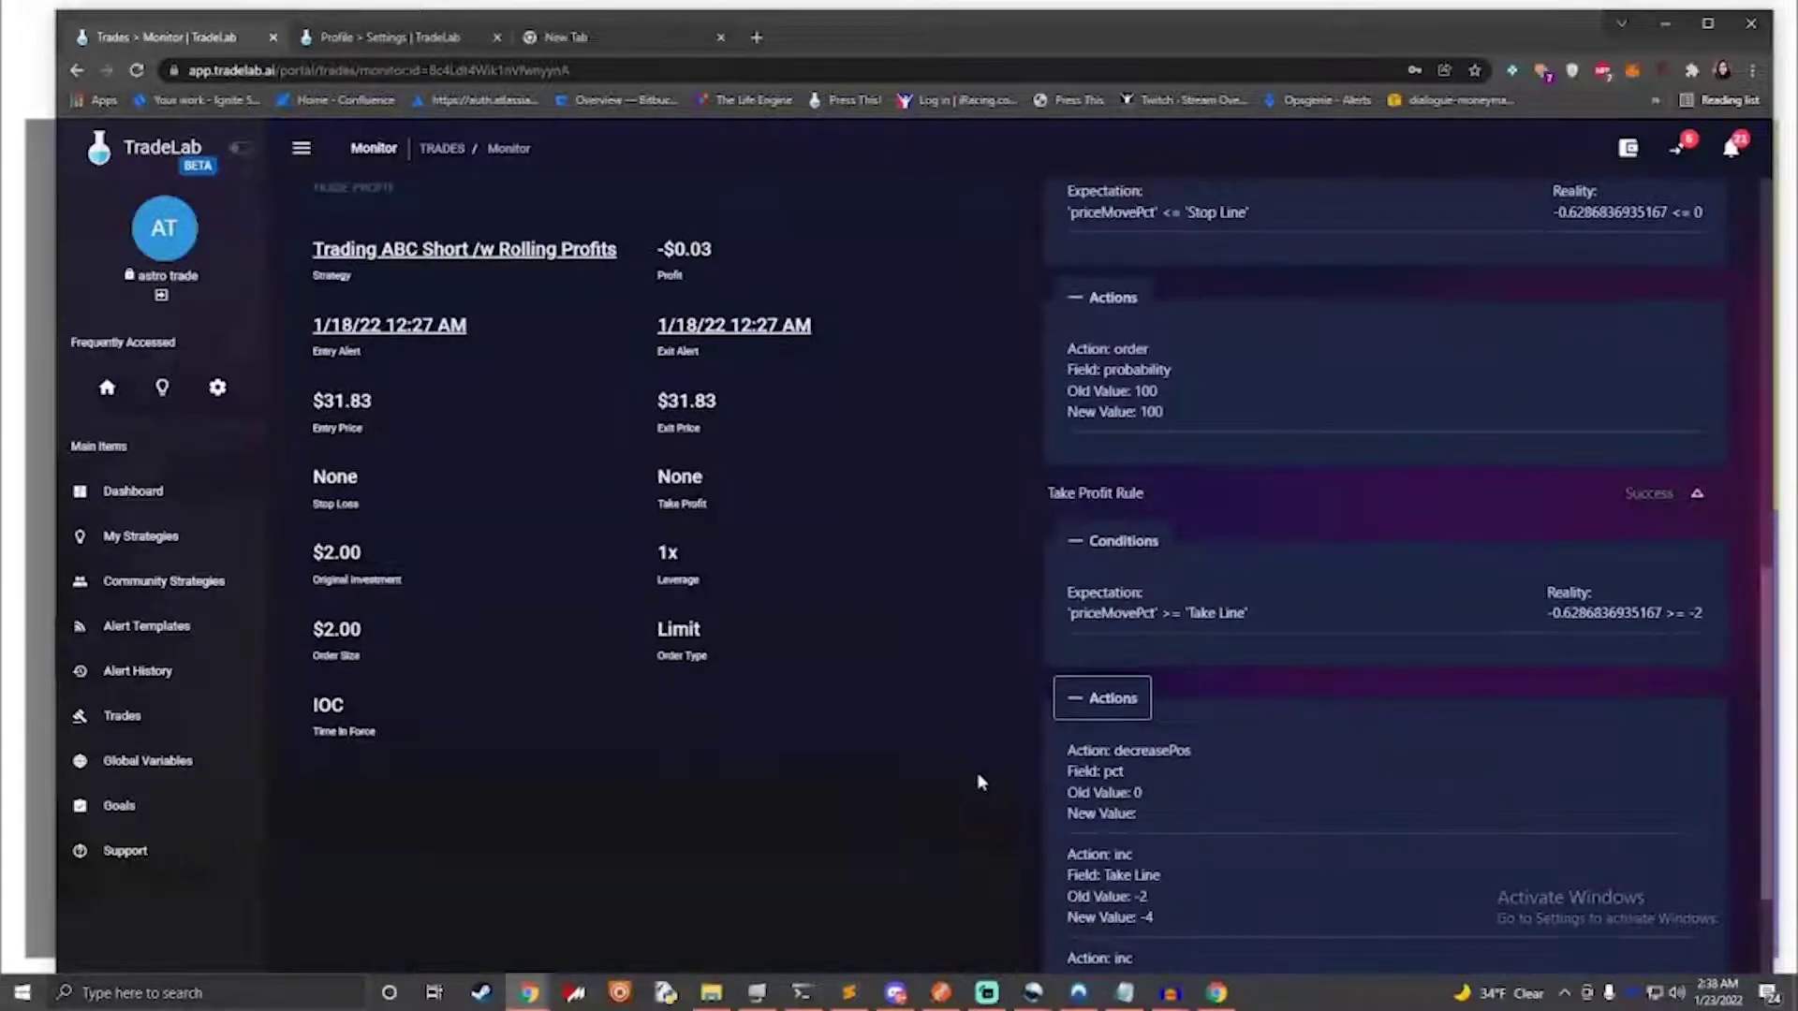
scroll(980, 781, down, 2)
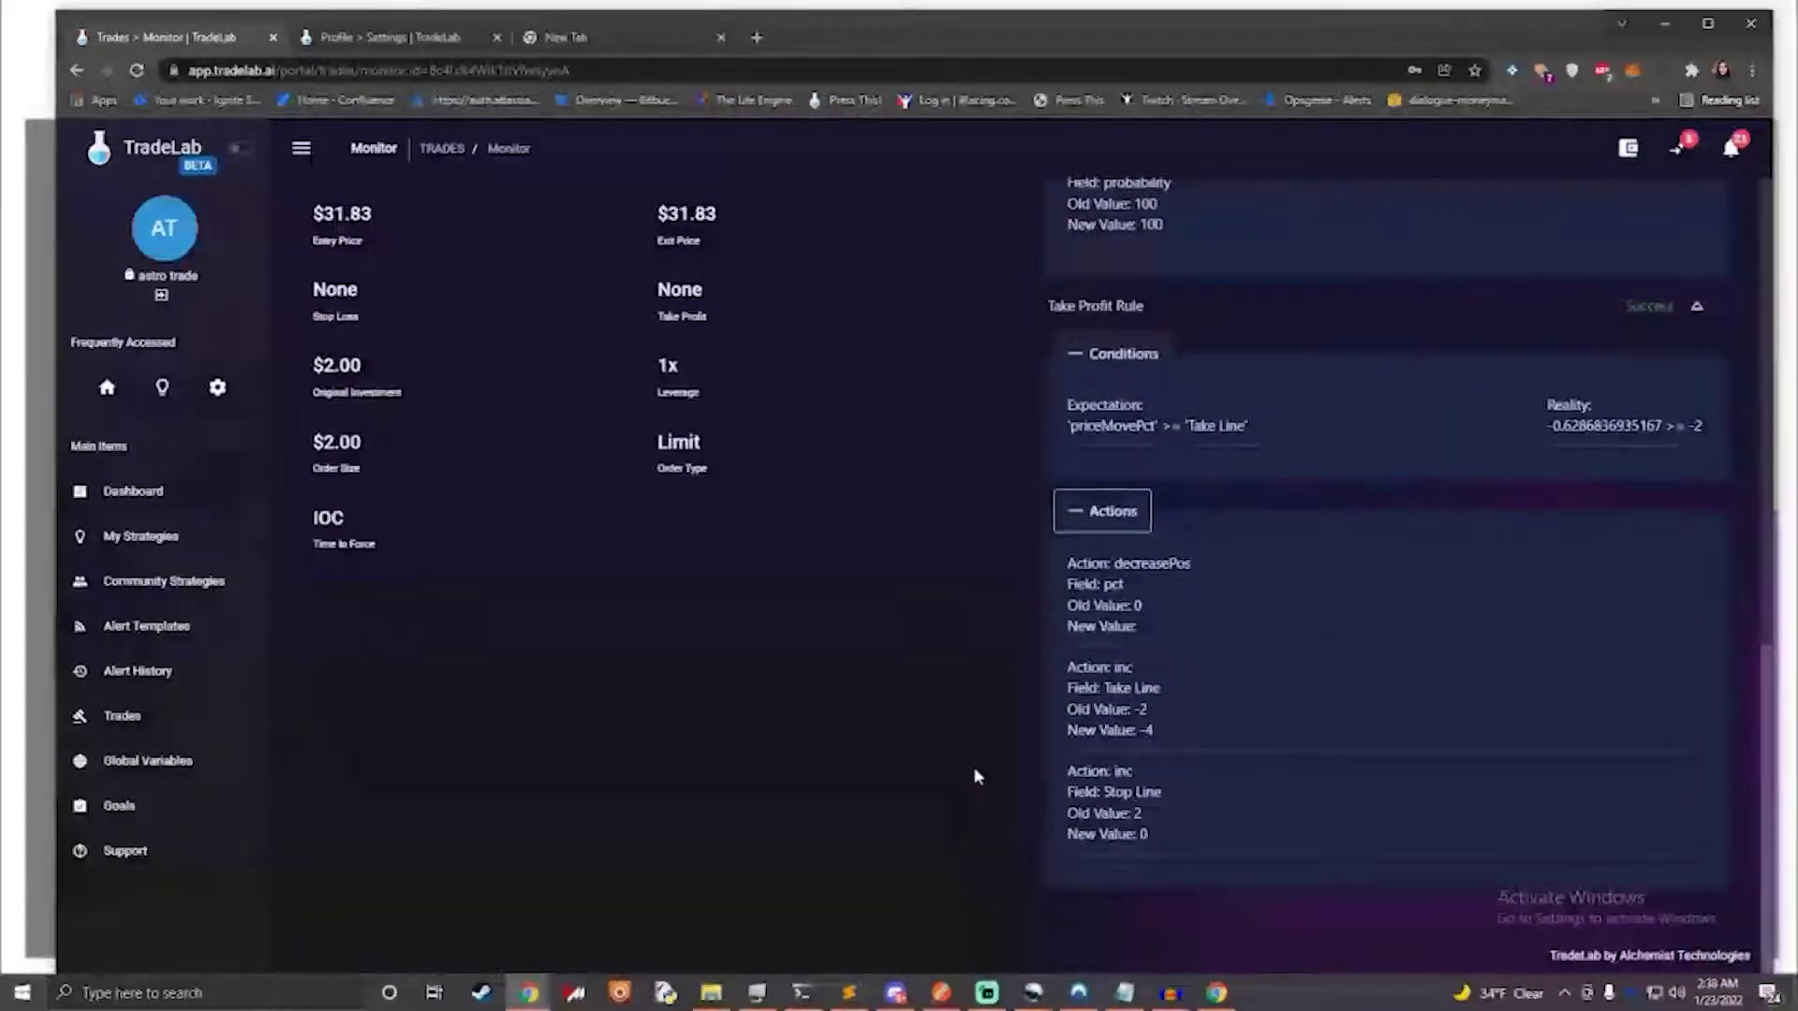
Step: Reveal the trade's Order Request JSON data and scroll through it
scroll(974, 776, up, 7)
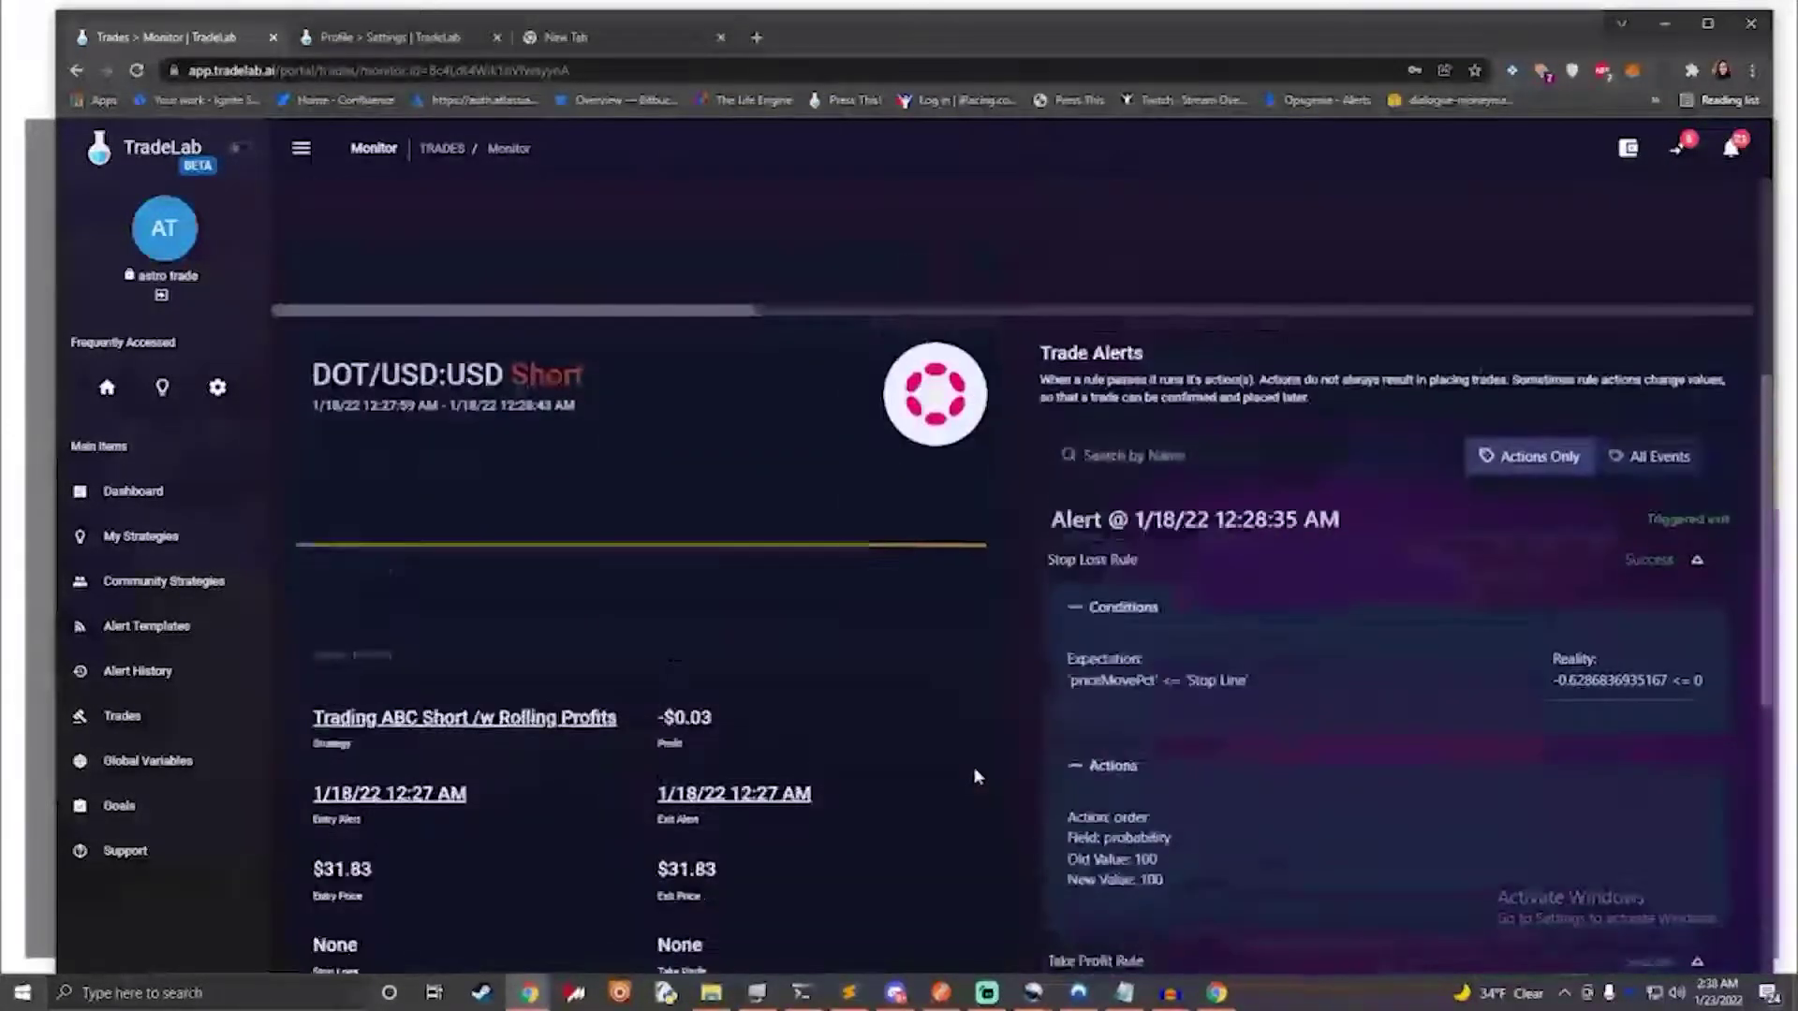
scroll(974, 776, up, 4)
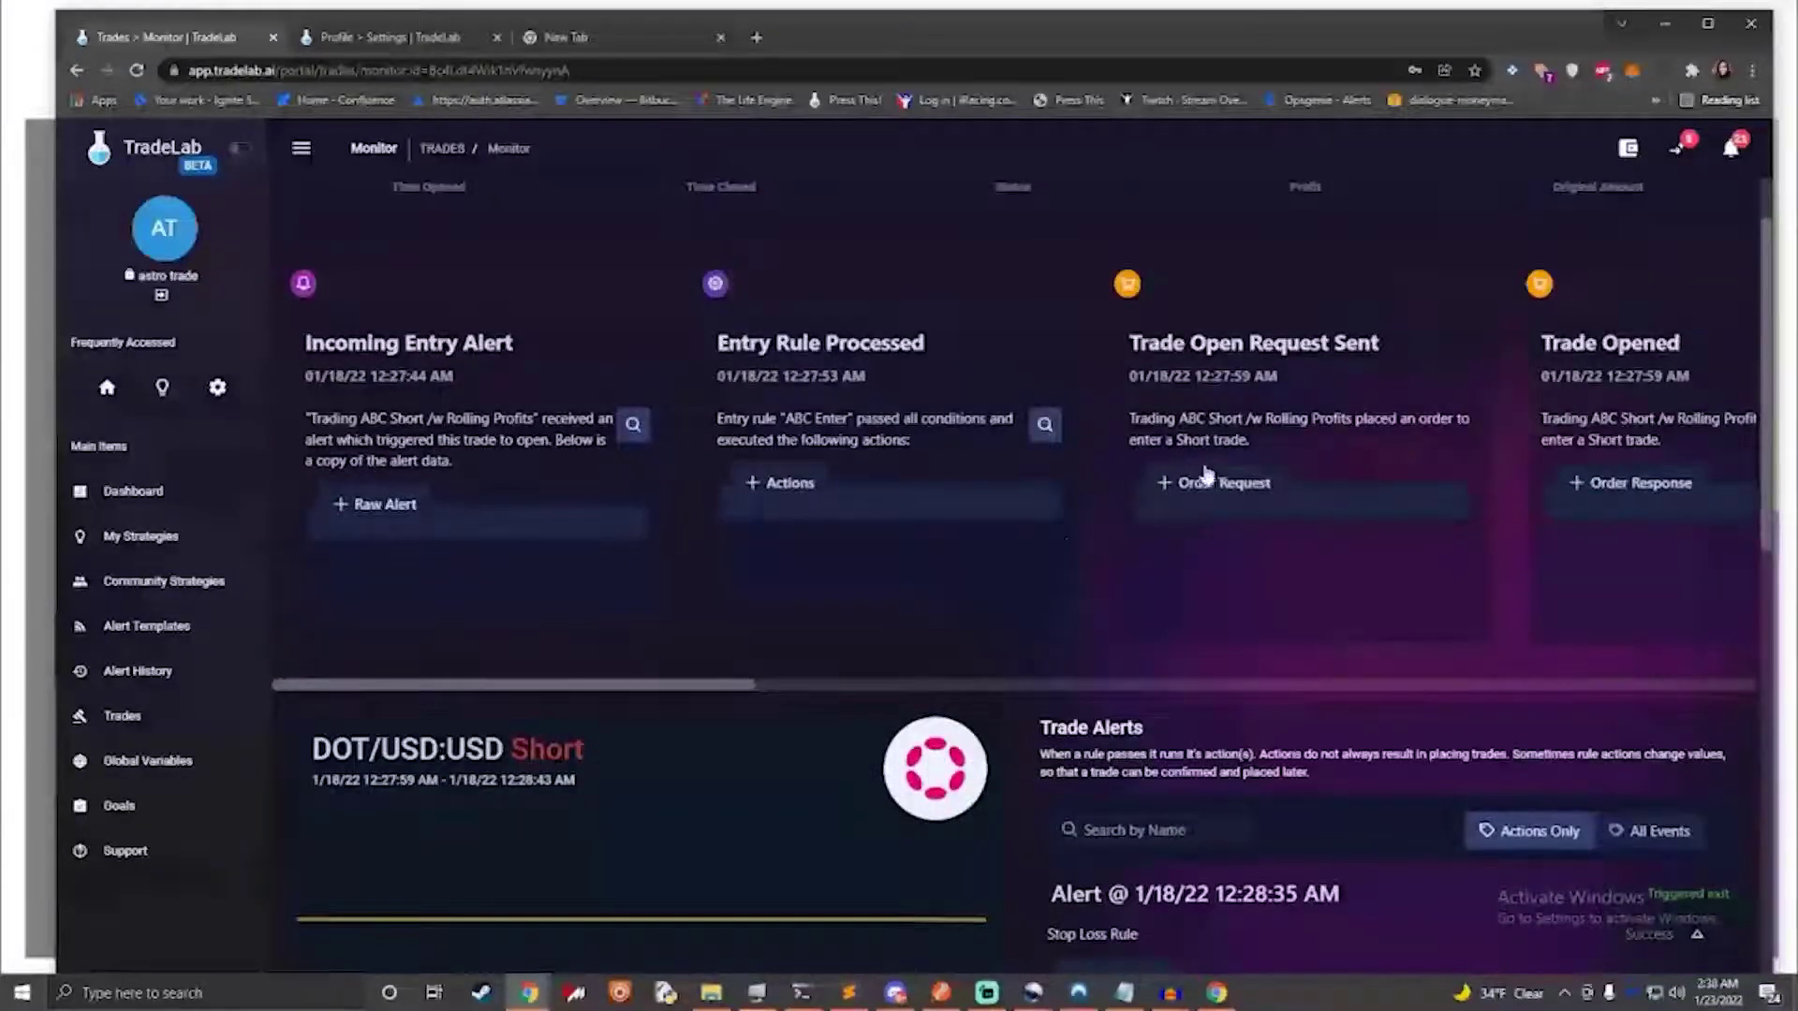
click(1220, 485)
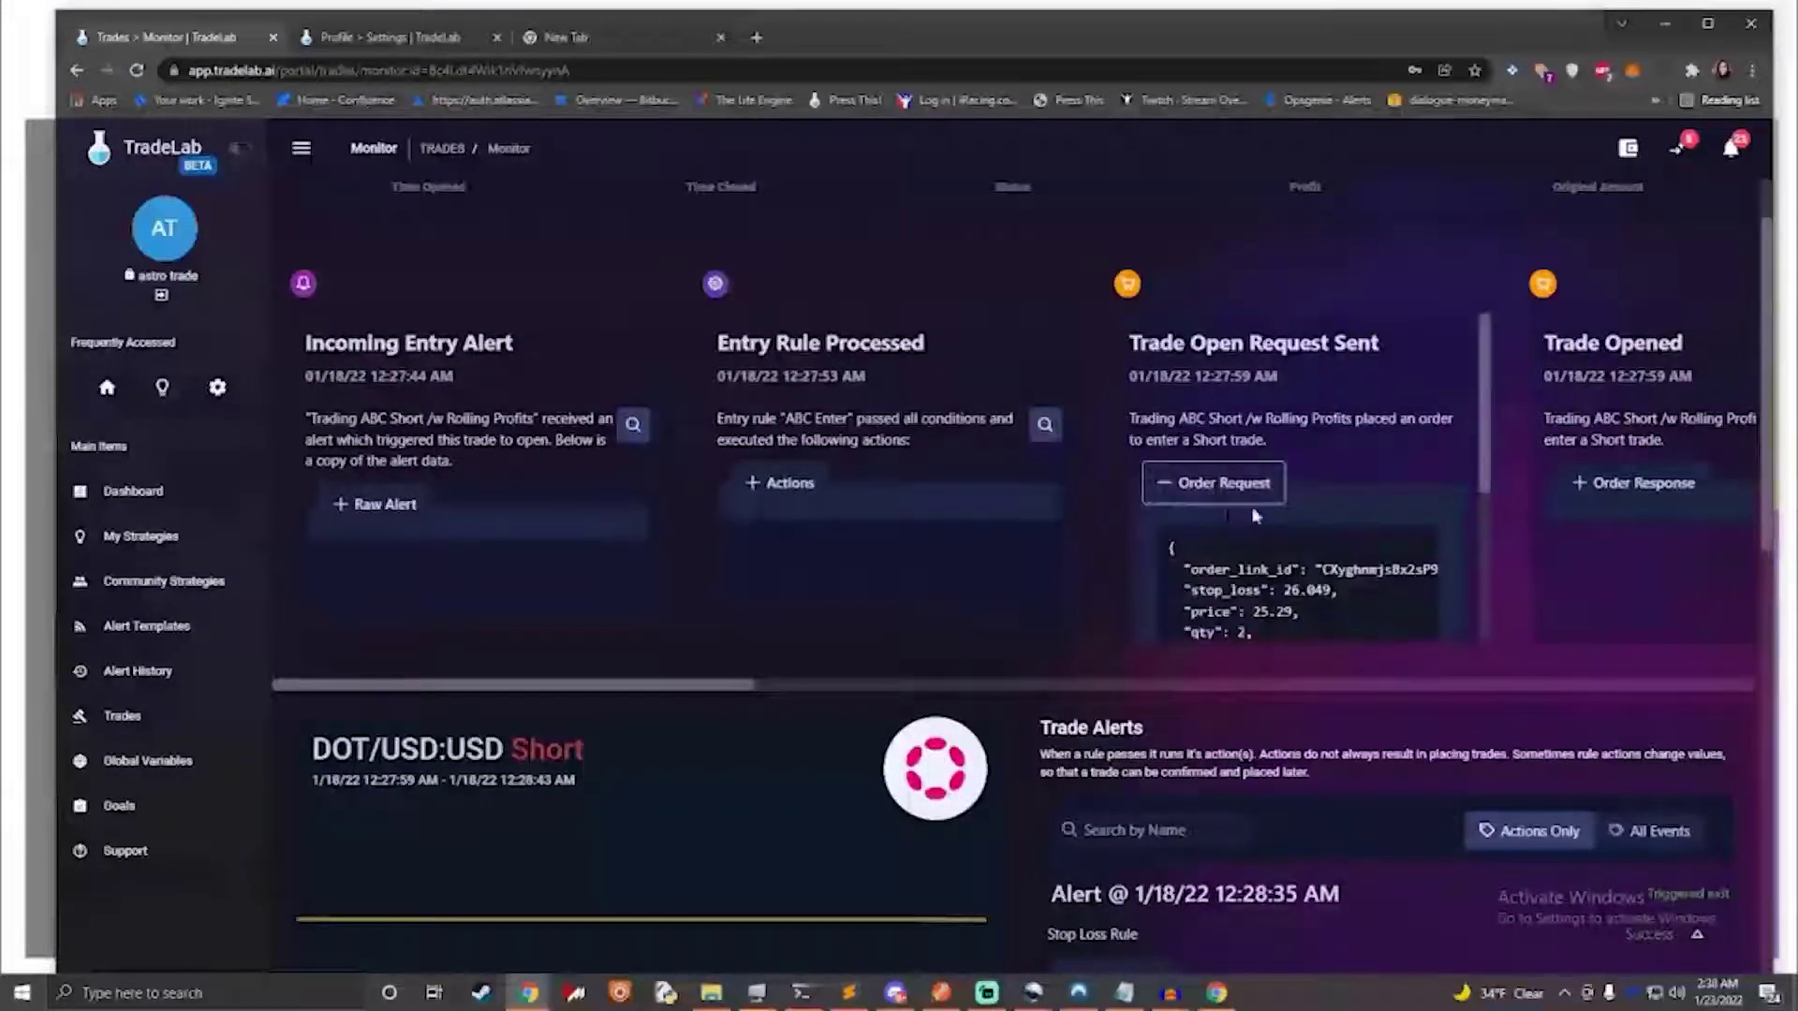
scroll(1255, 515, down, 1)
scroll(1255, 515, down, 3)
scroll(1286, 513, up, 4)
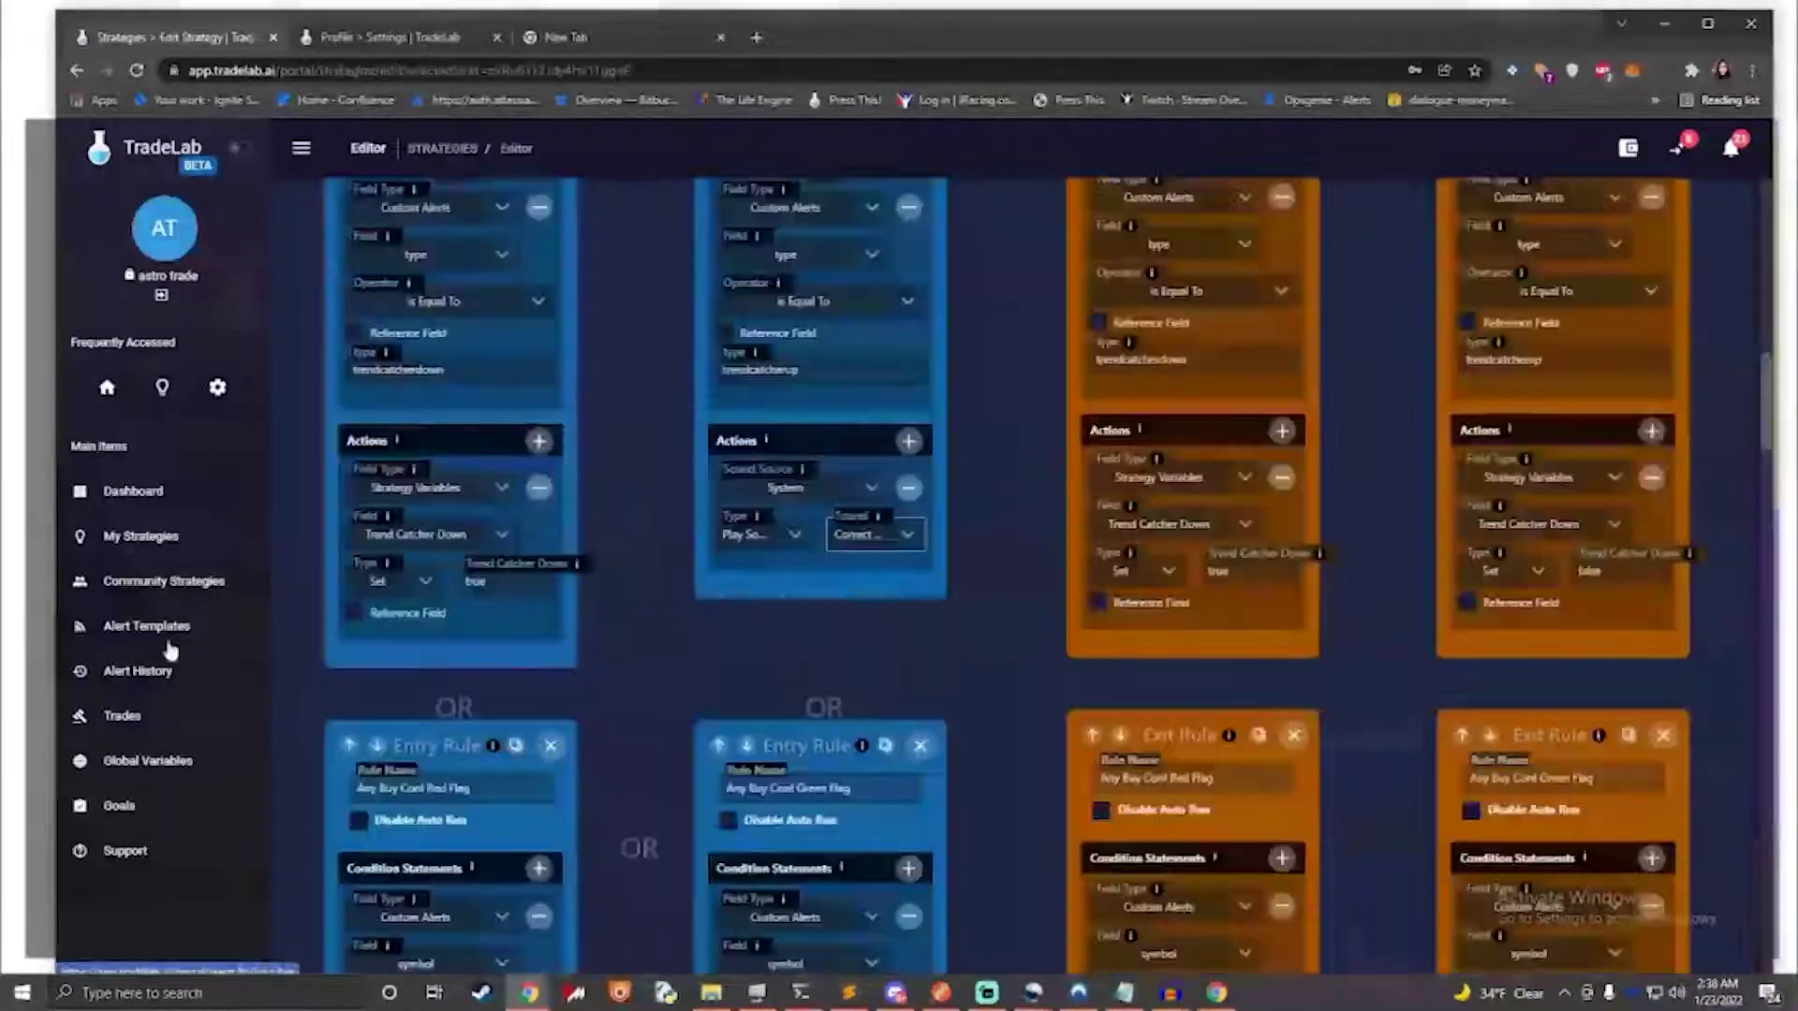
Step: Start a new goal on the Goals page named 'Buy a new car'
click(120, 805)
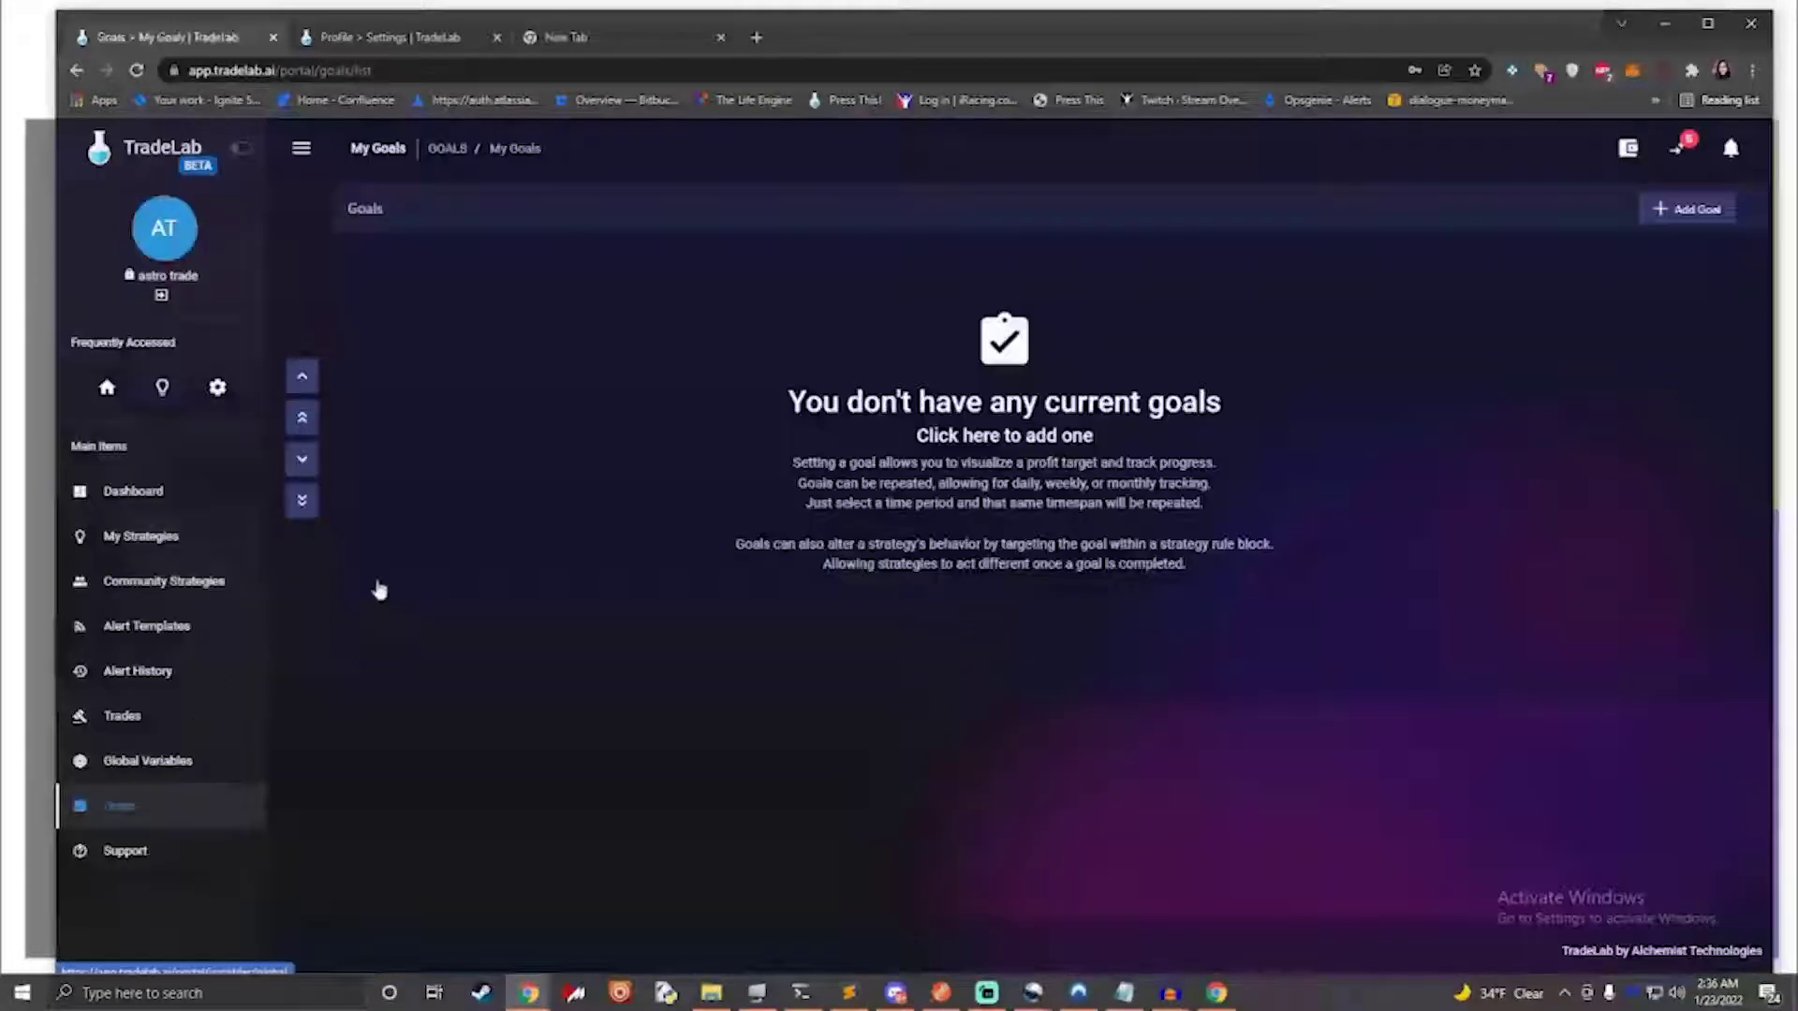
click(1685, 208)
click(1030, 275)
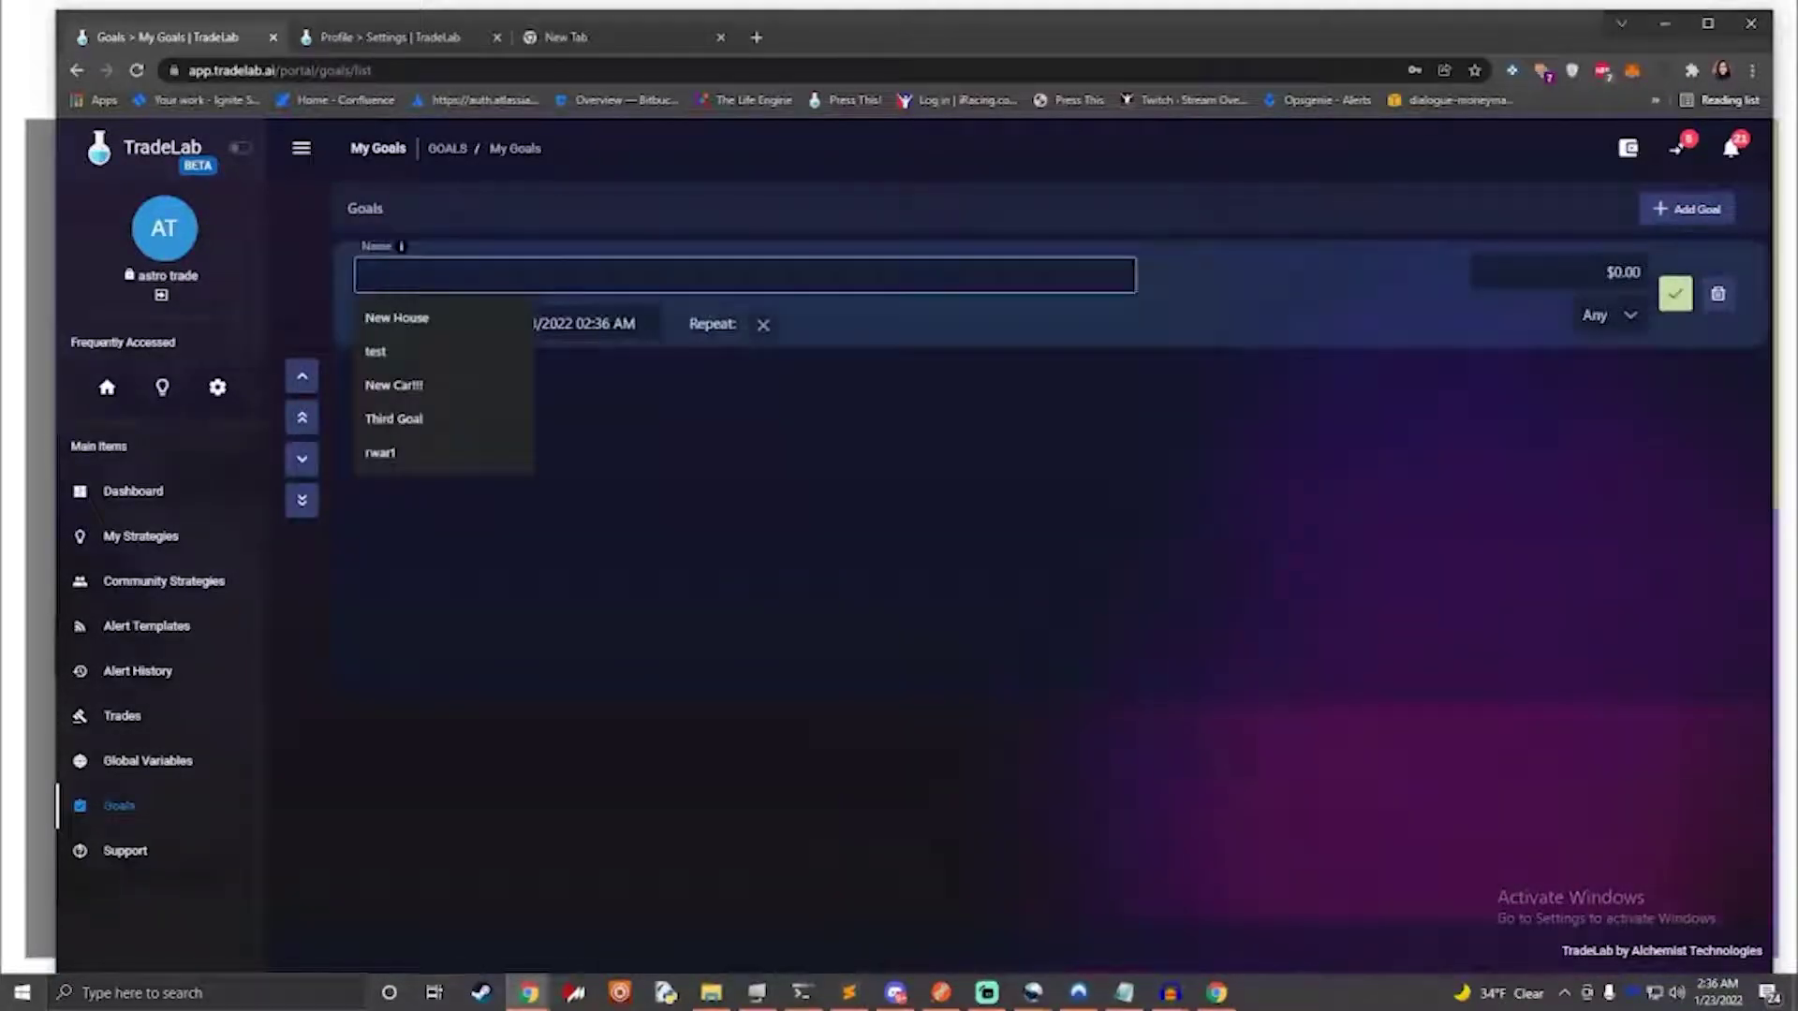
text(Buy a new)
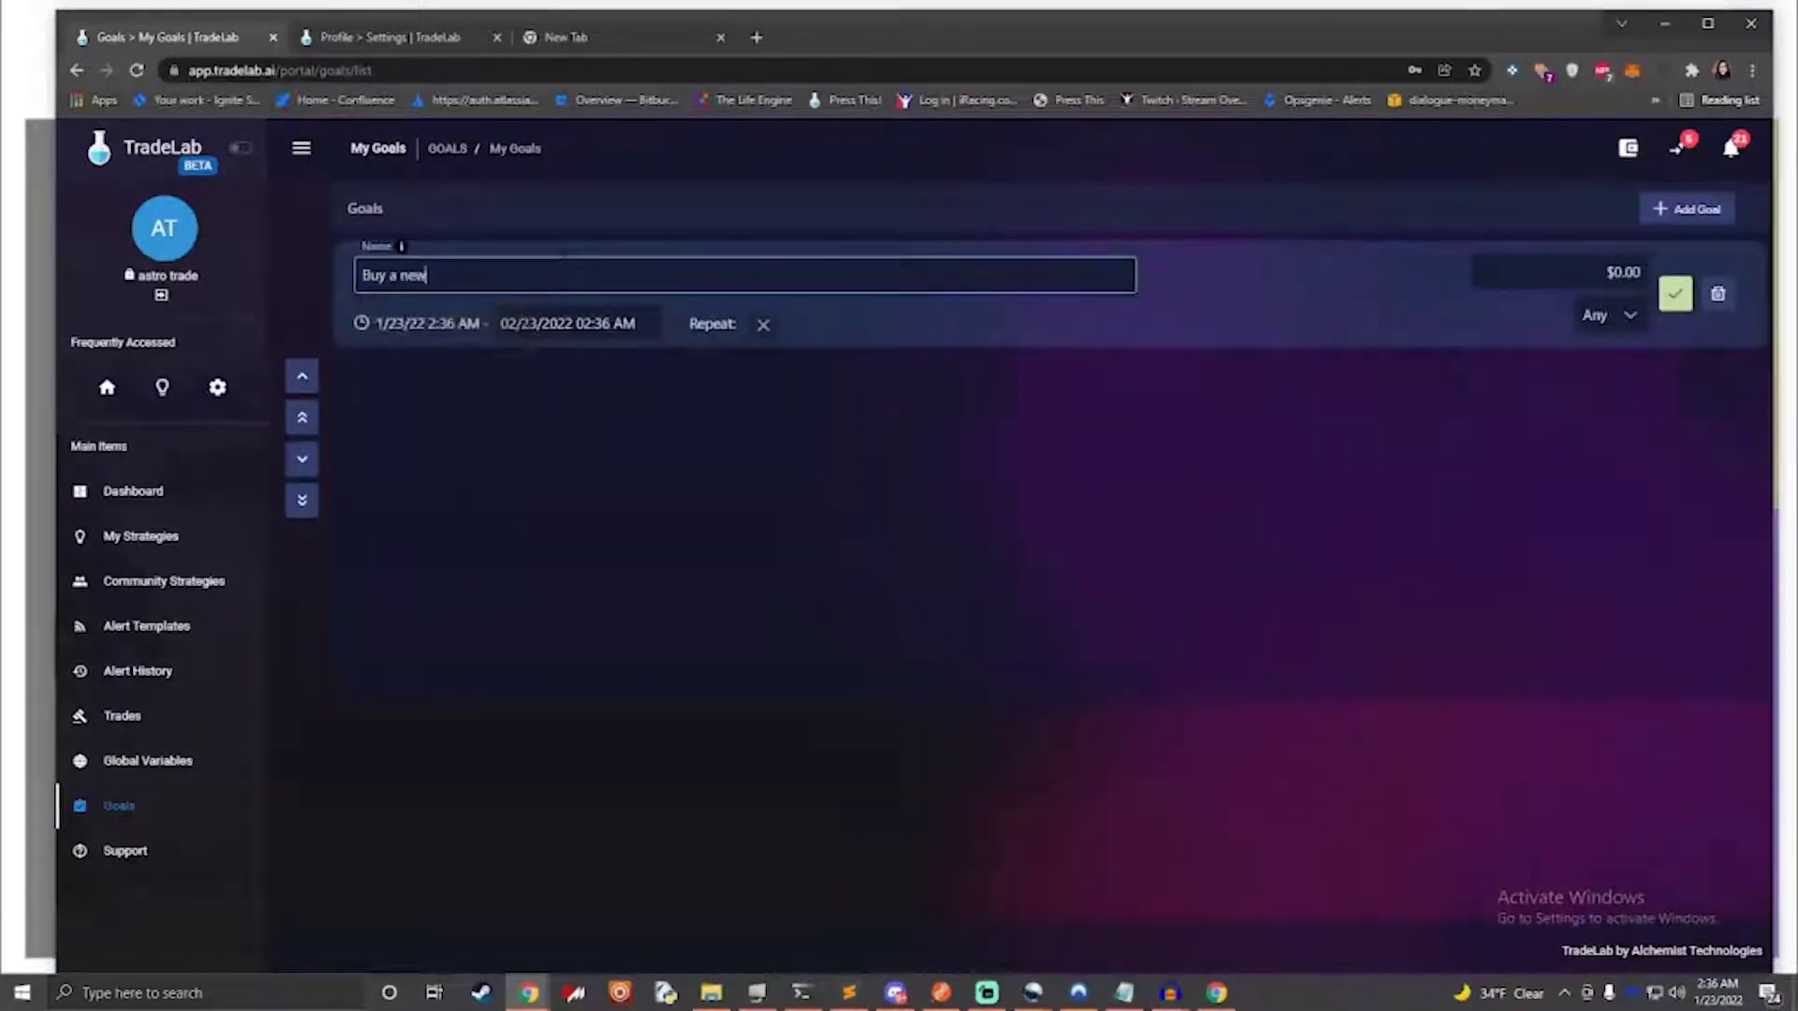
text( car)
Step: Give the goal a 20,000 target amount, save it, and return to the dashboard
click(1606, 273)
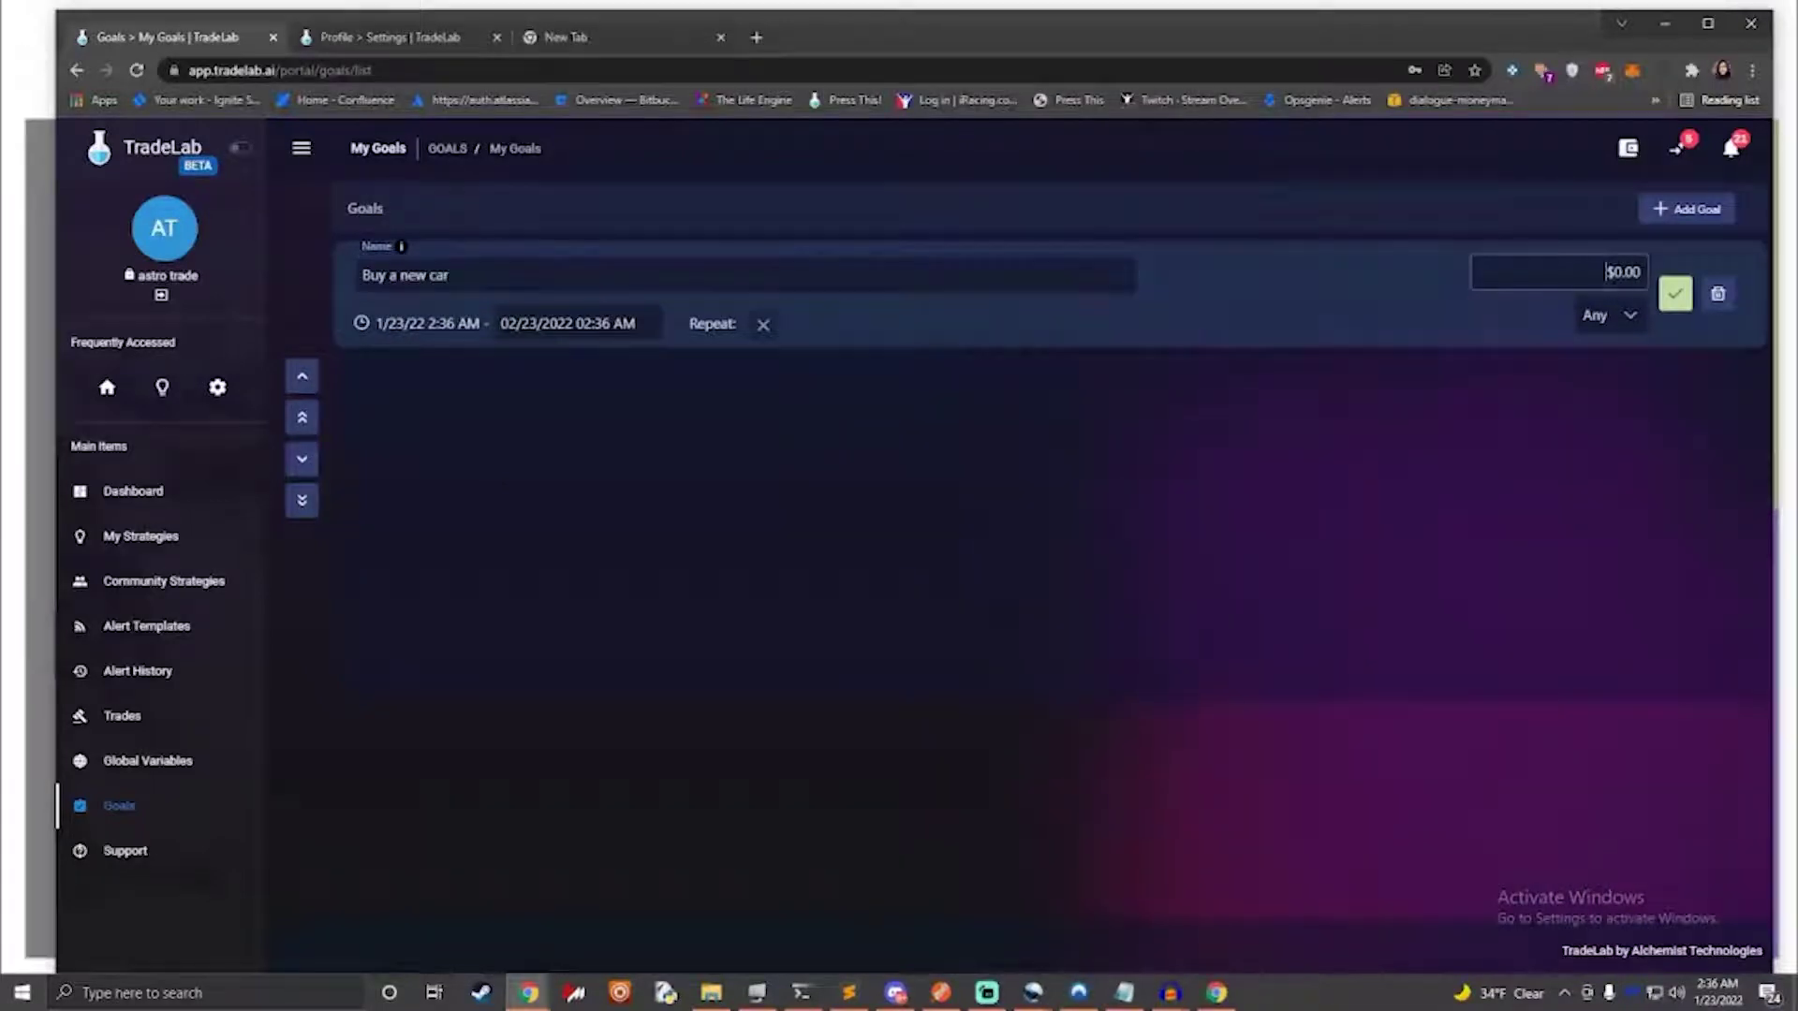
text(20,00)
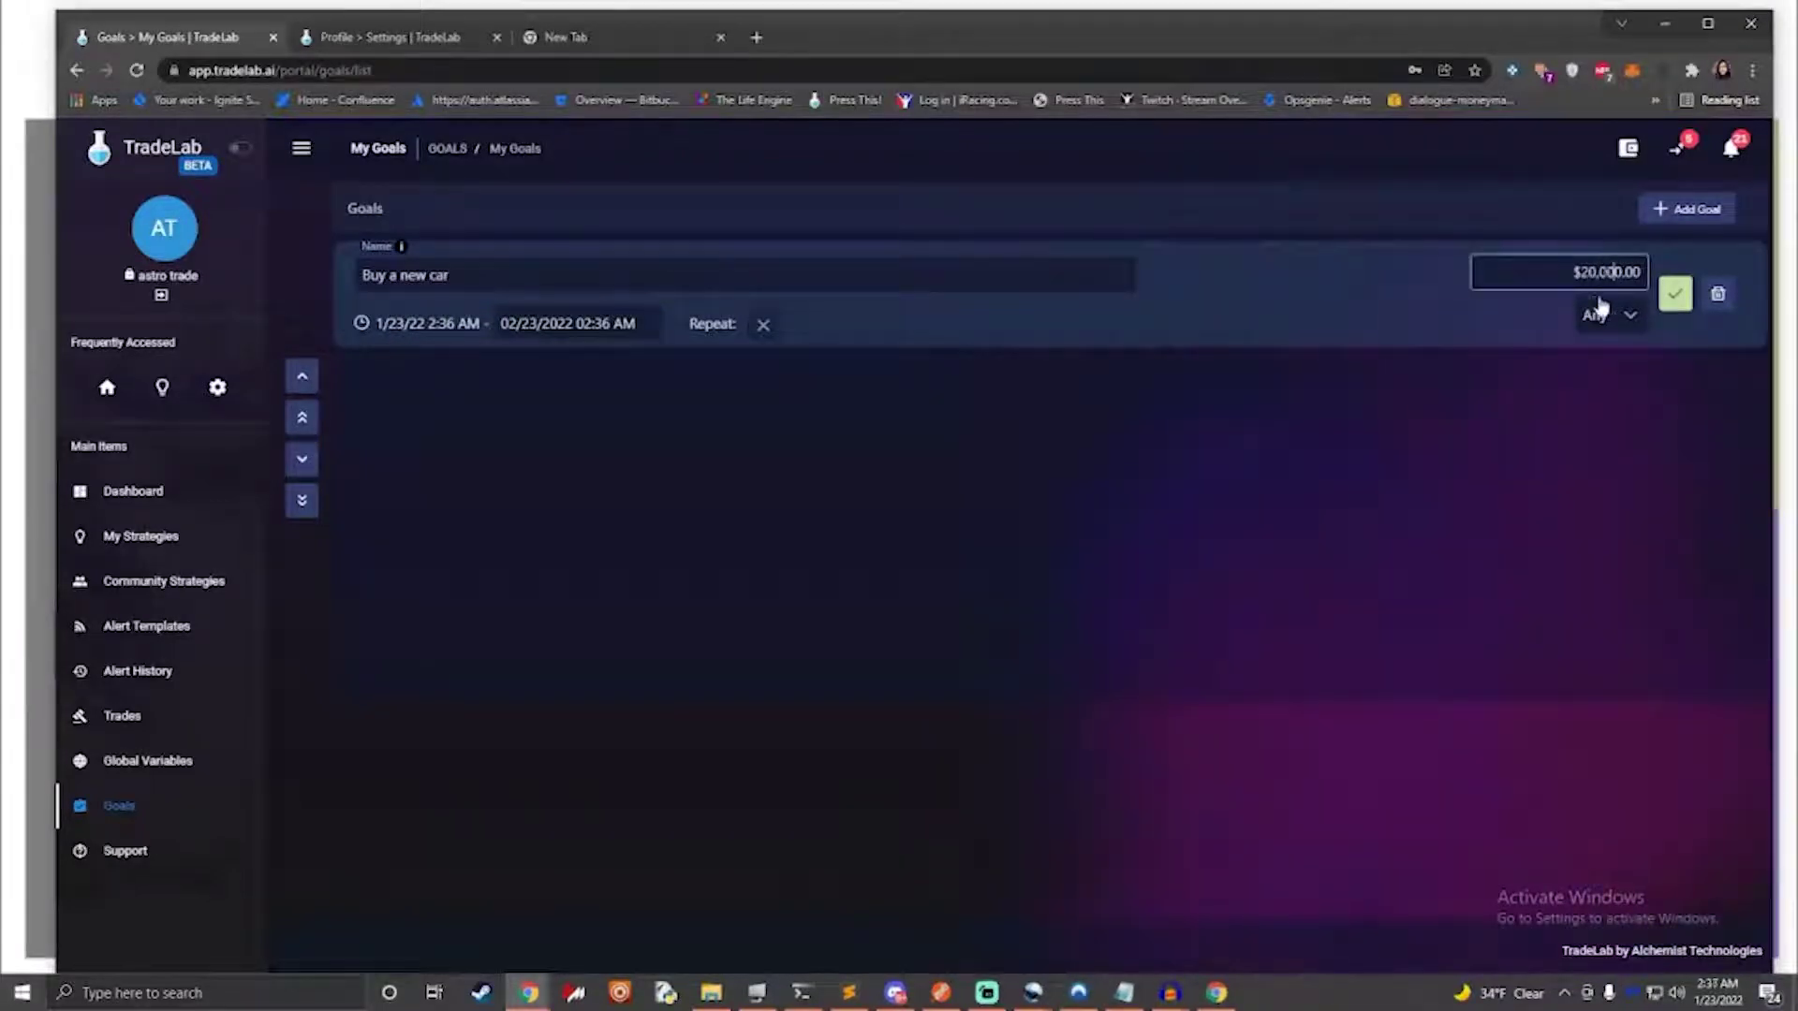
click(1672, 305)
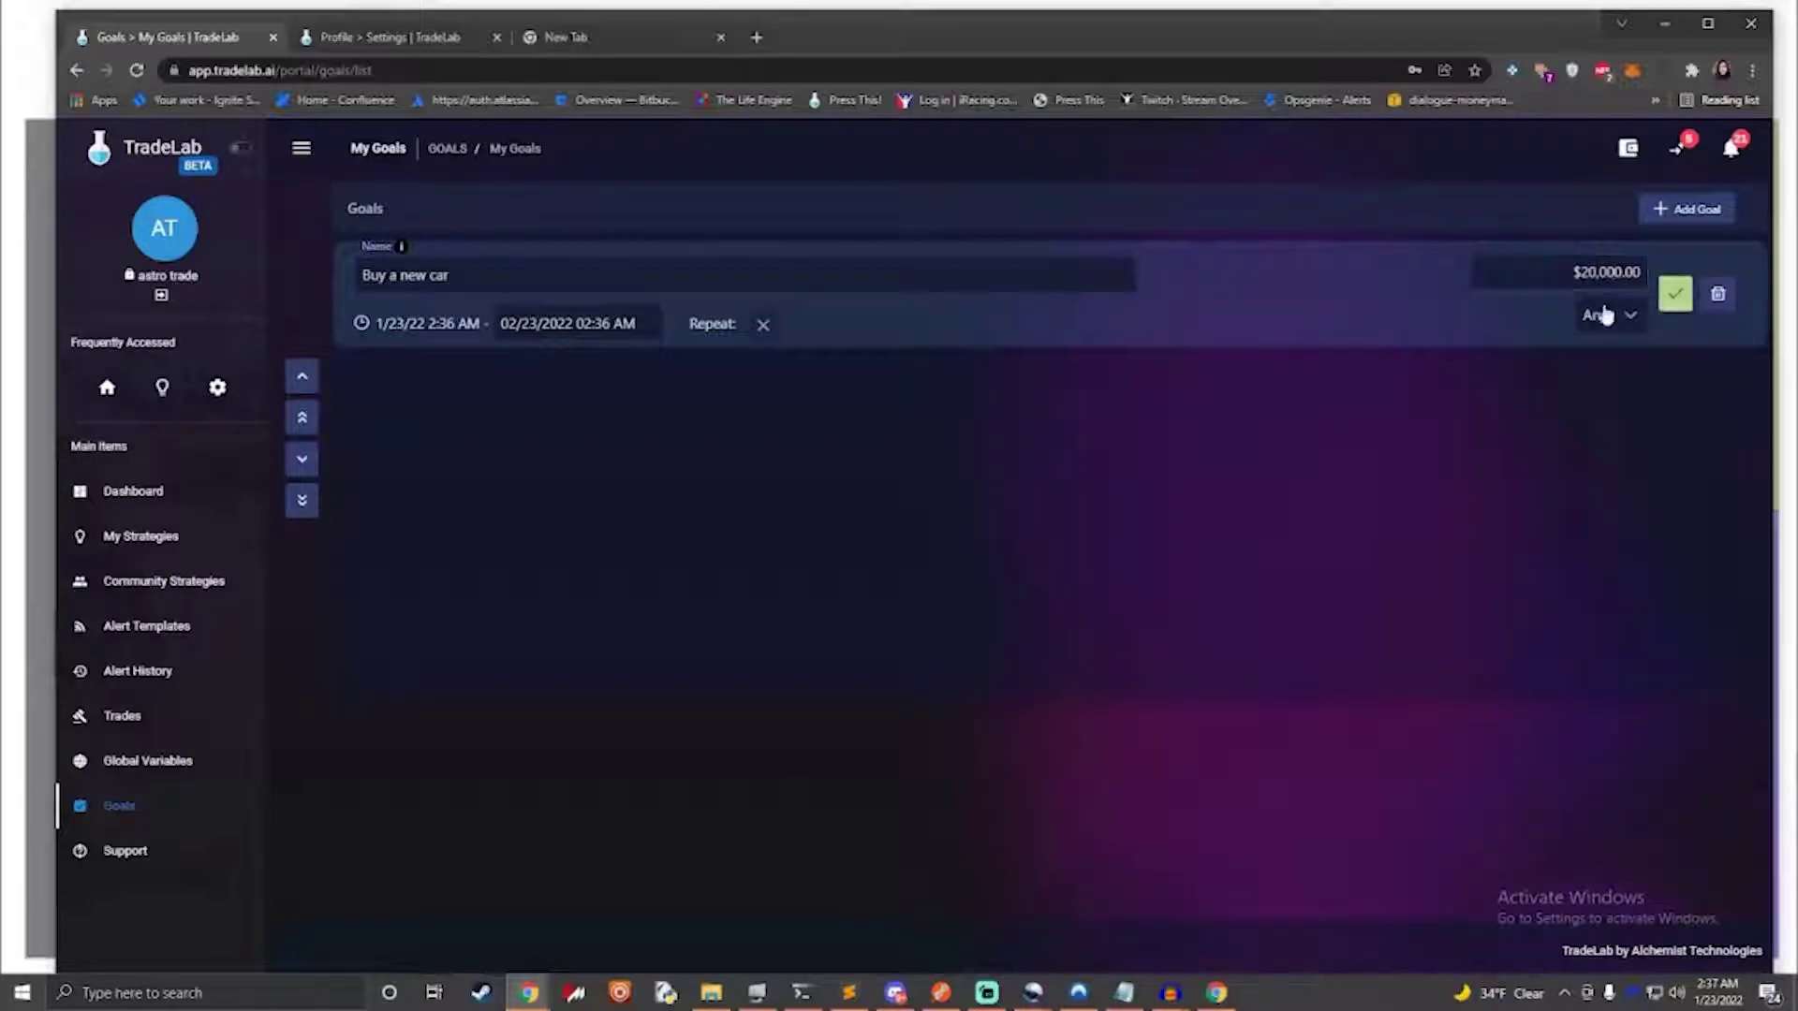
click(121, 492)
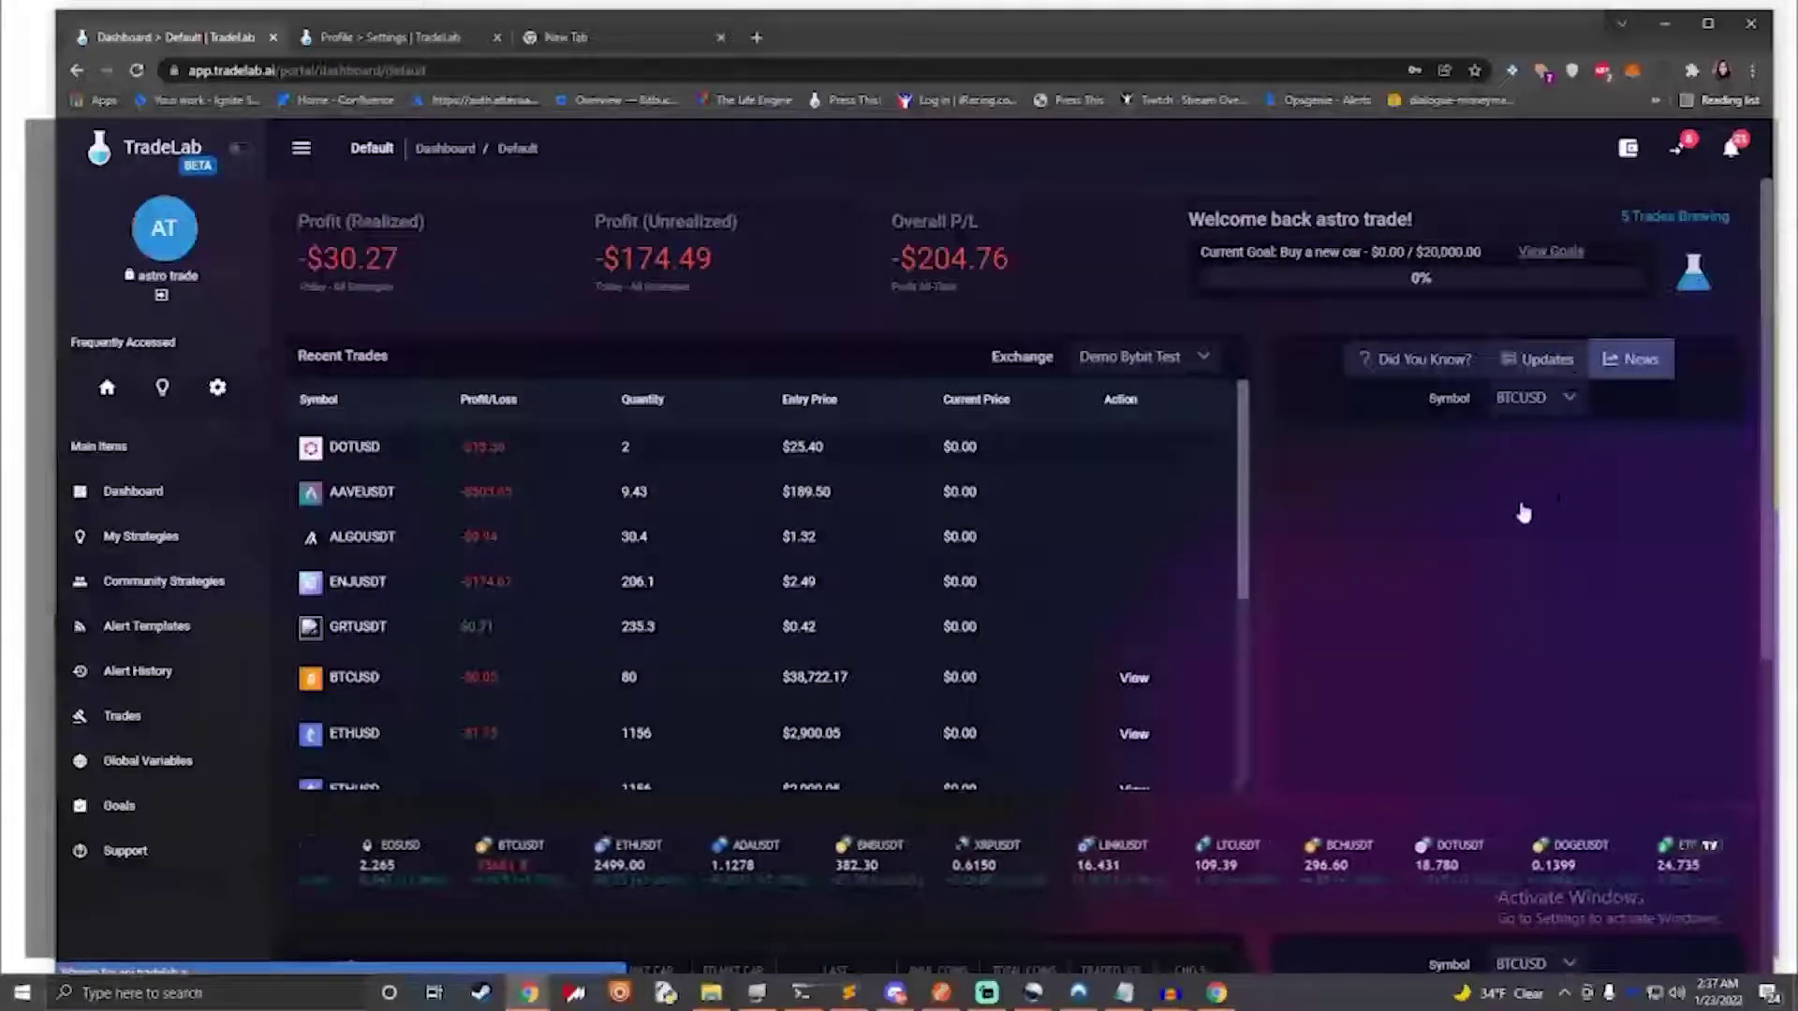
Step: Scroll through the BTCUSD Timeline and Recent Trades, then open Global Variables
scroll(1498, 534, down, 4)
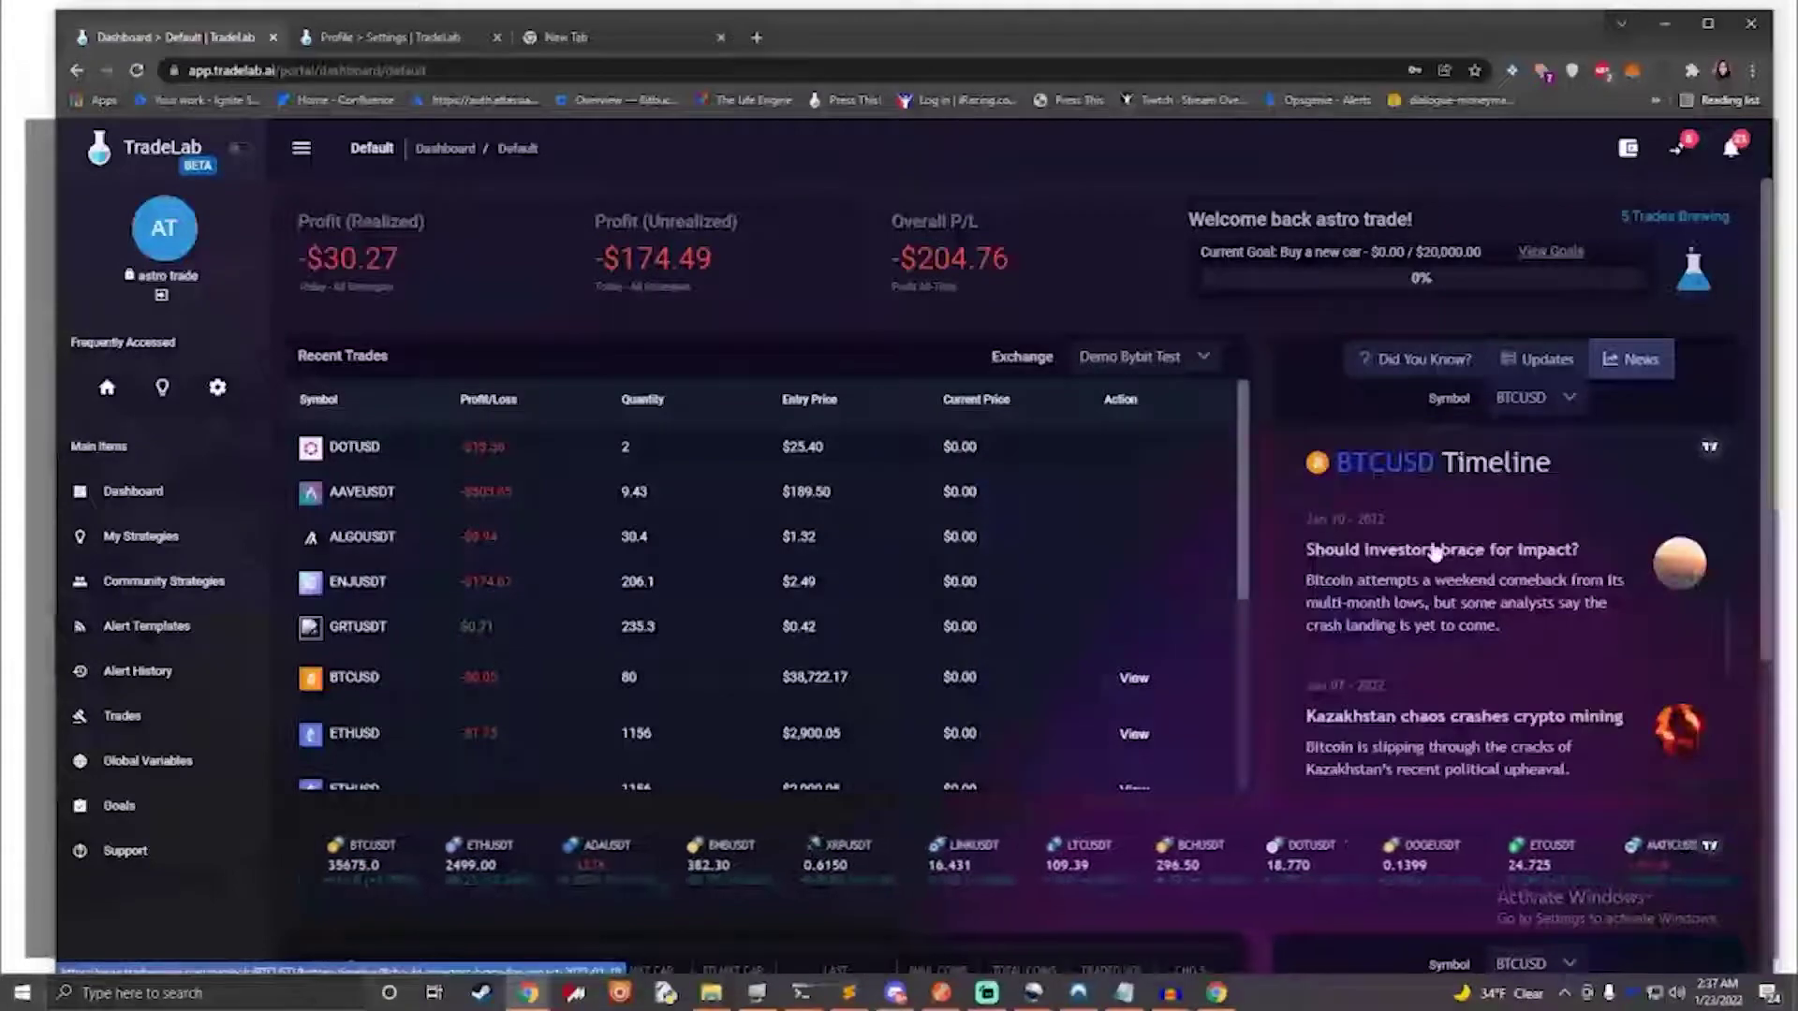
scroll(1469, 554, down, 3)
scroll(843, 683, down, 2)
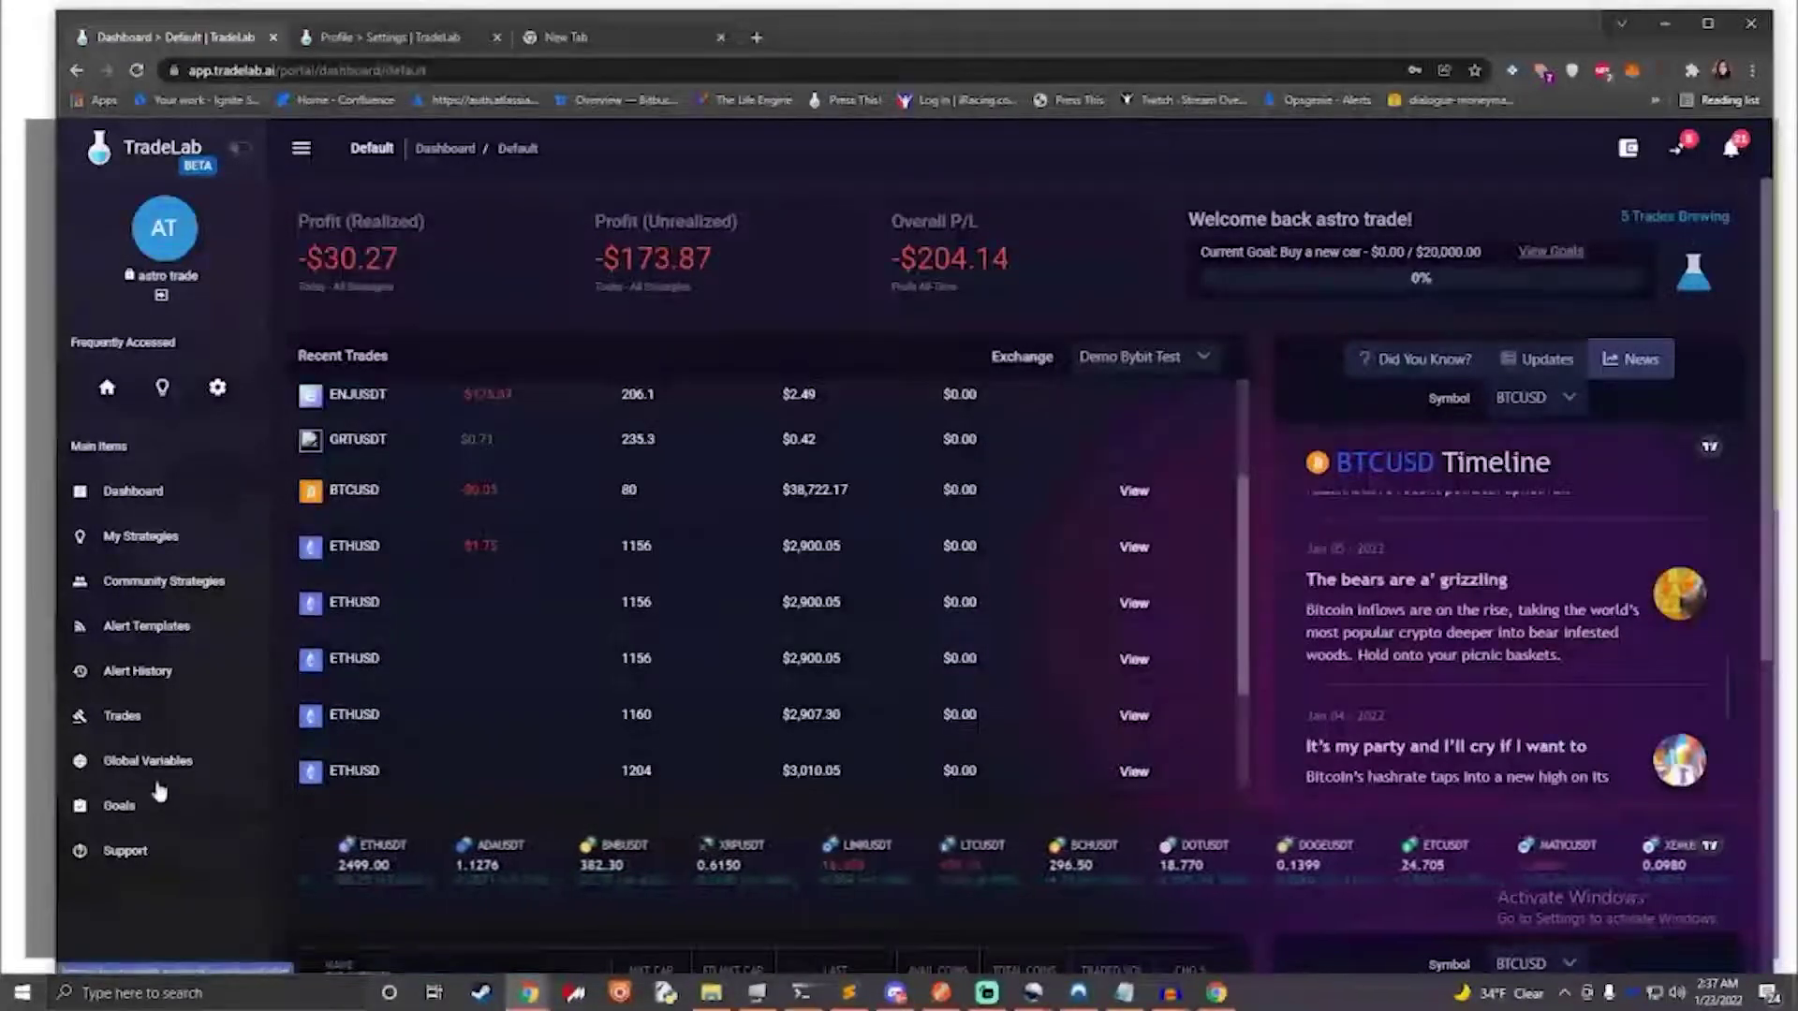
click(131, 762)
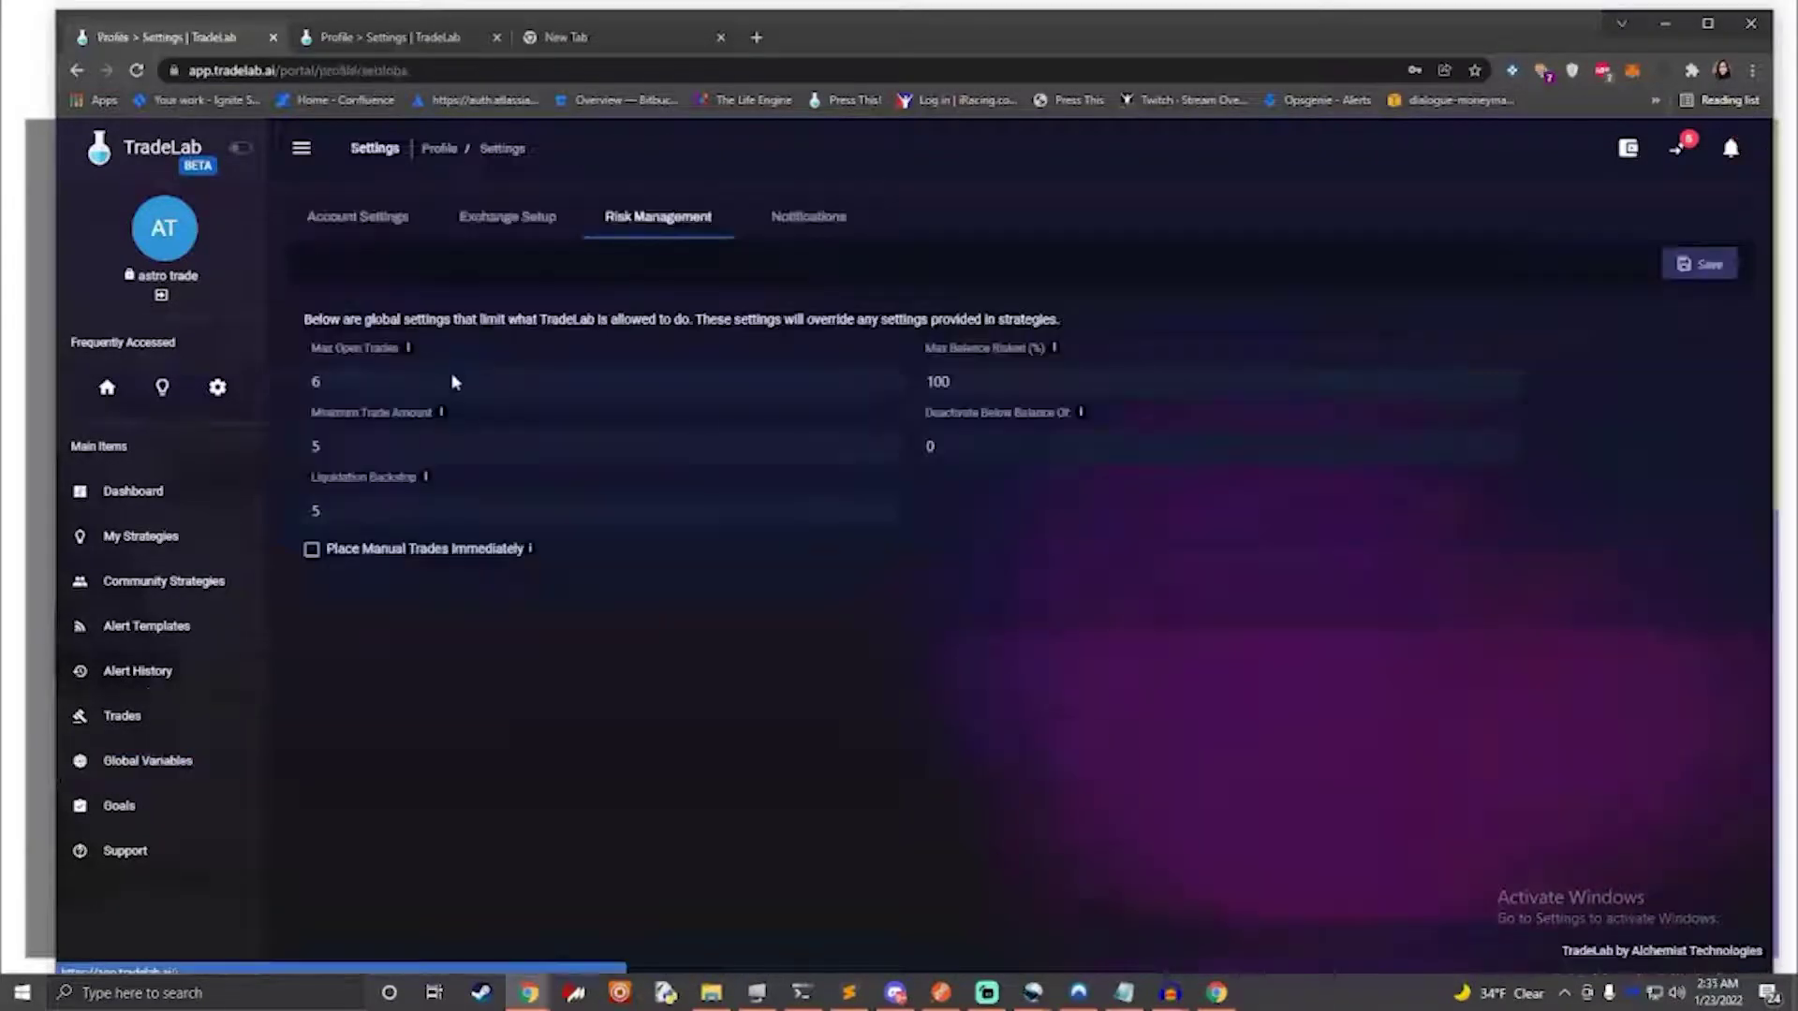
Step: Read the Max Open Trades, Minimum Trade Amount and Liquidation Backstop info tips, then open Notifications
mouse_move(409, 355)
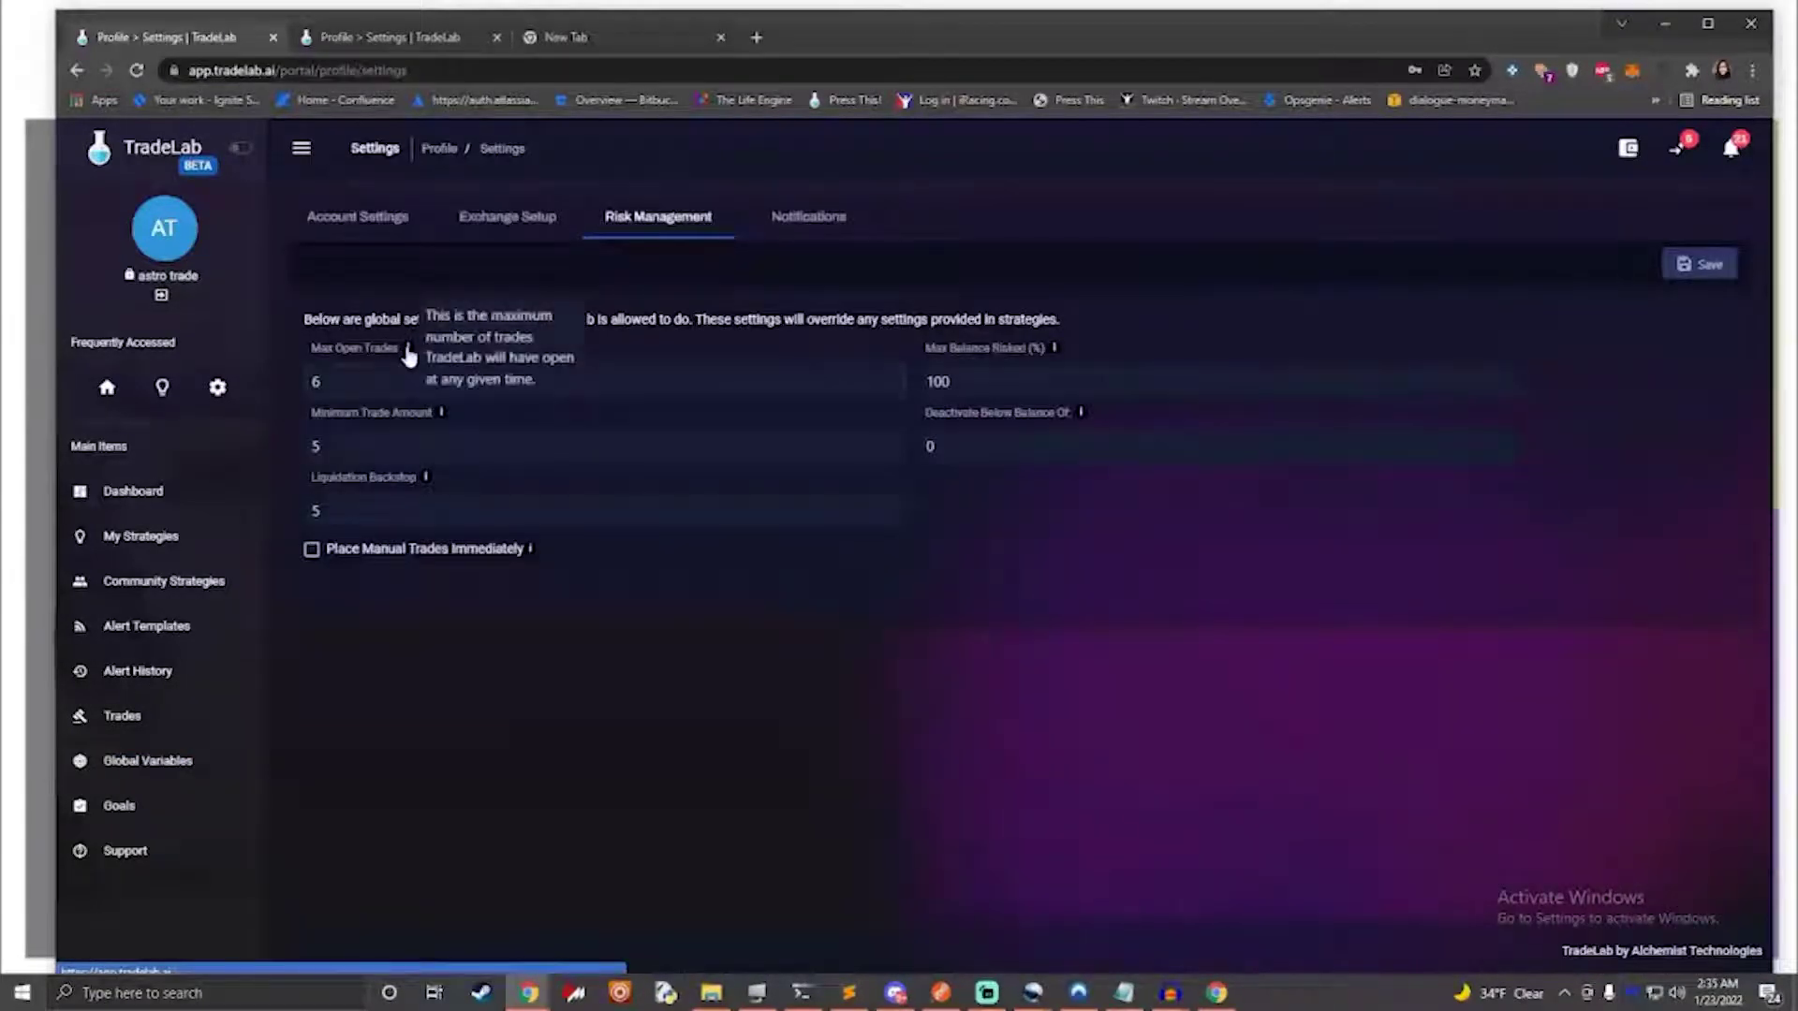
mouse_move(441, 416)
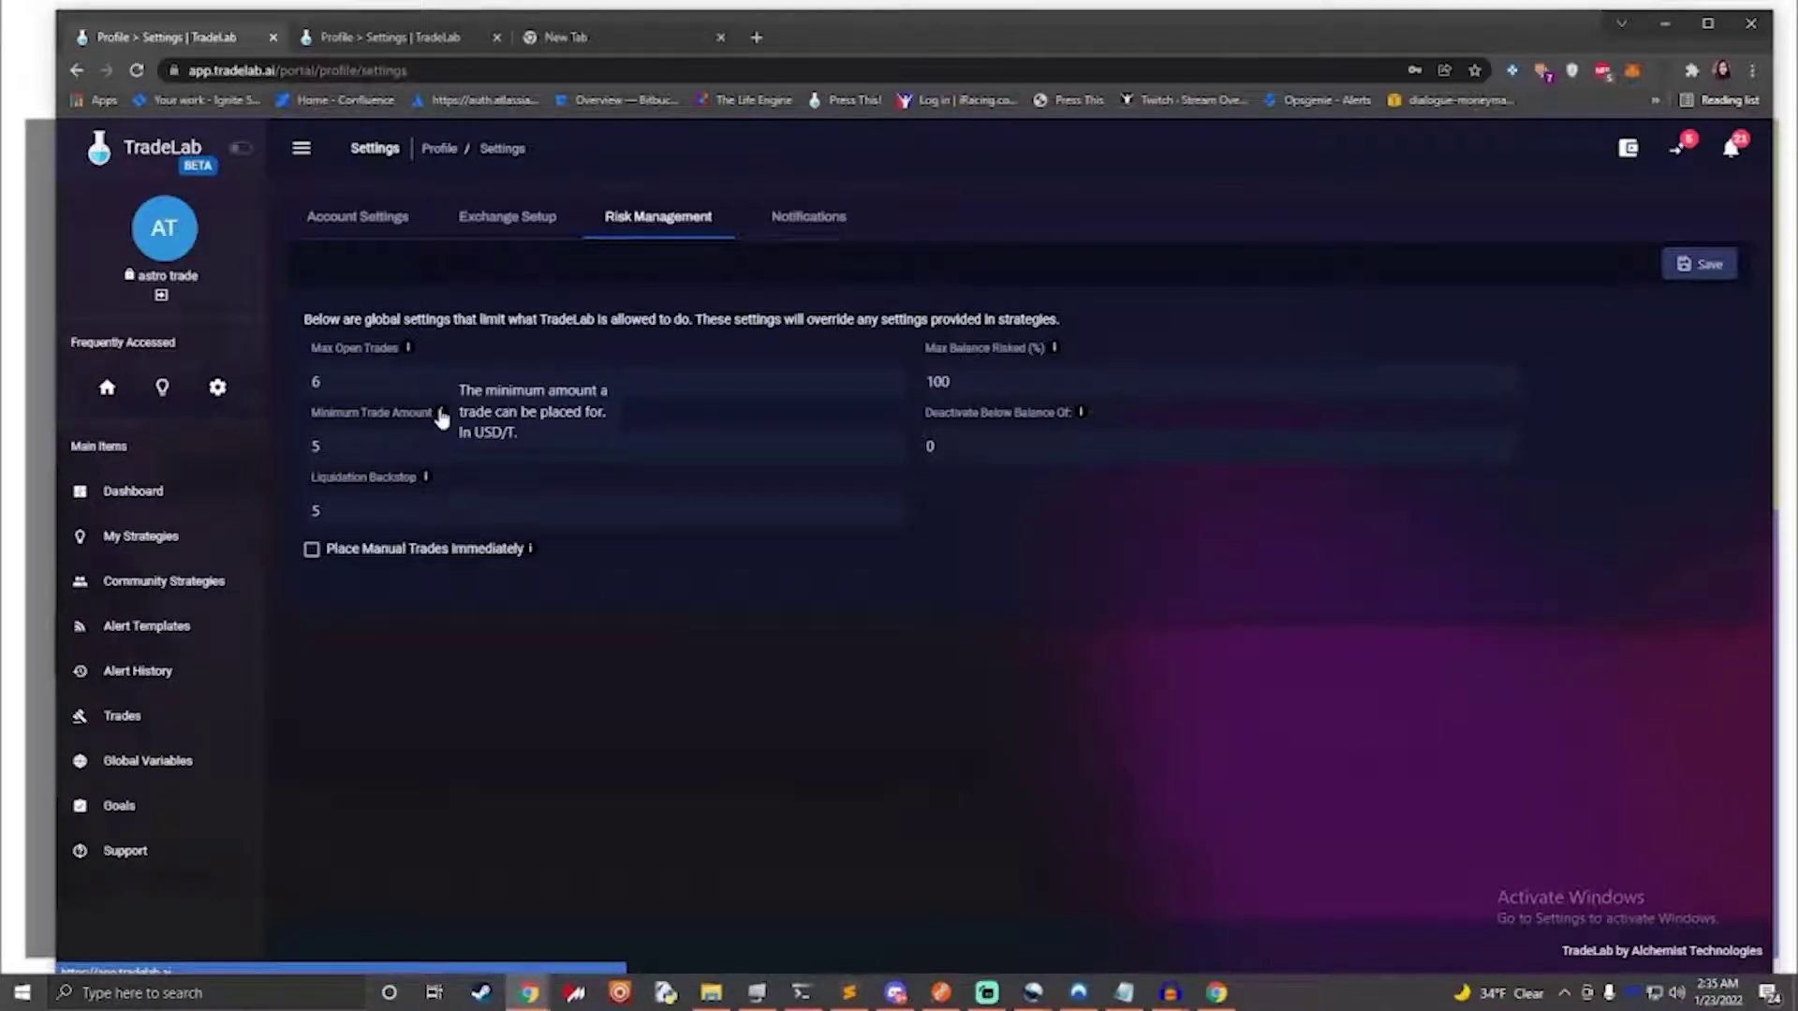
mouse_move(429, 482)
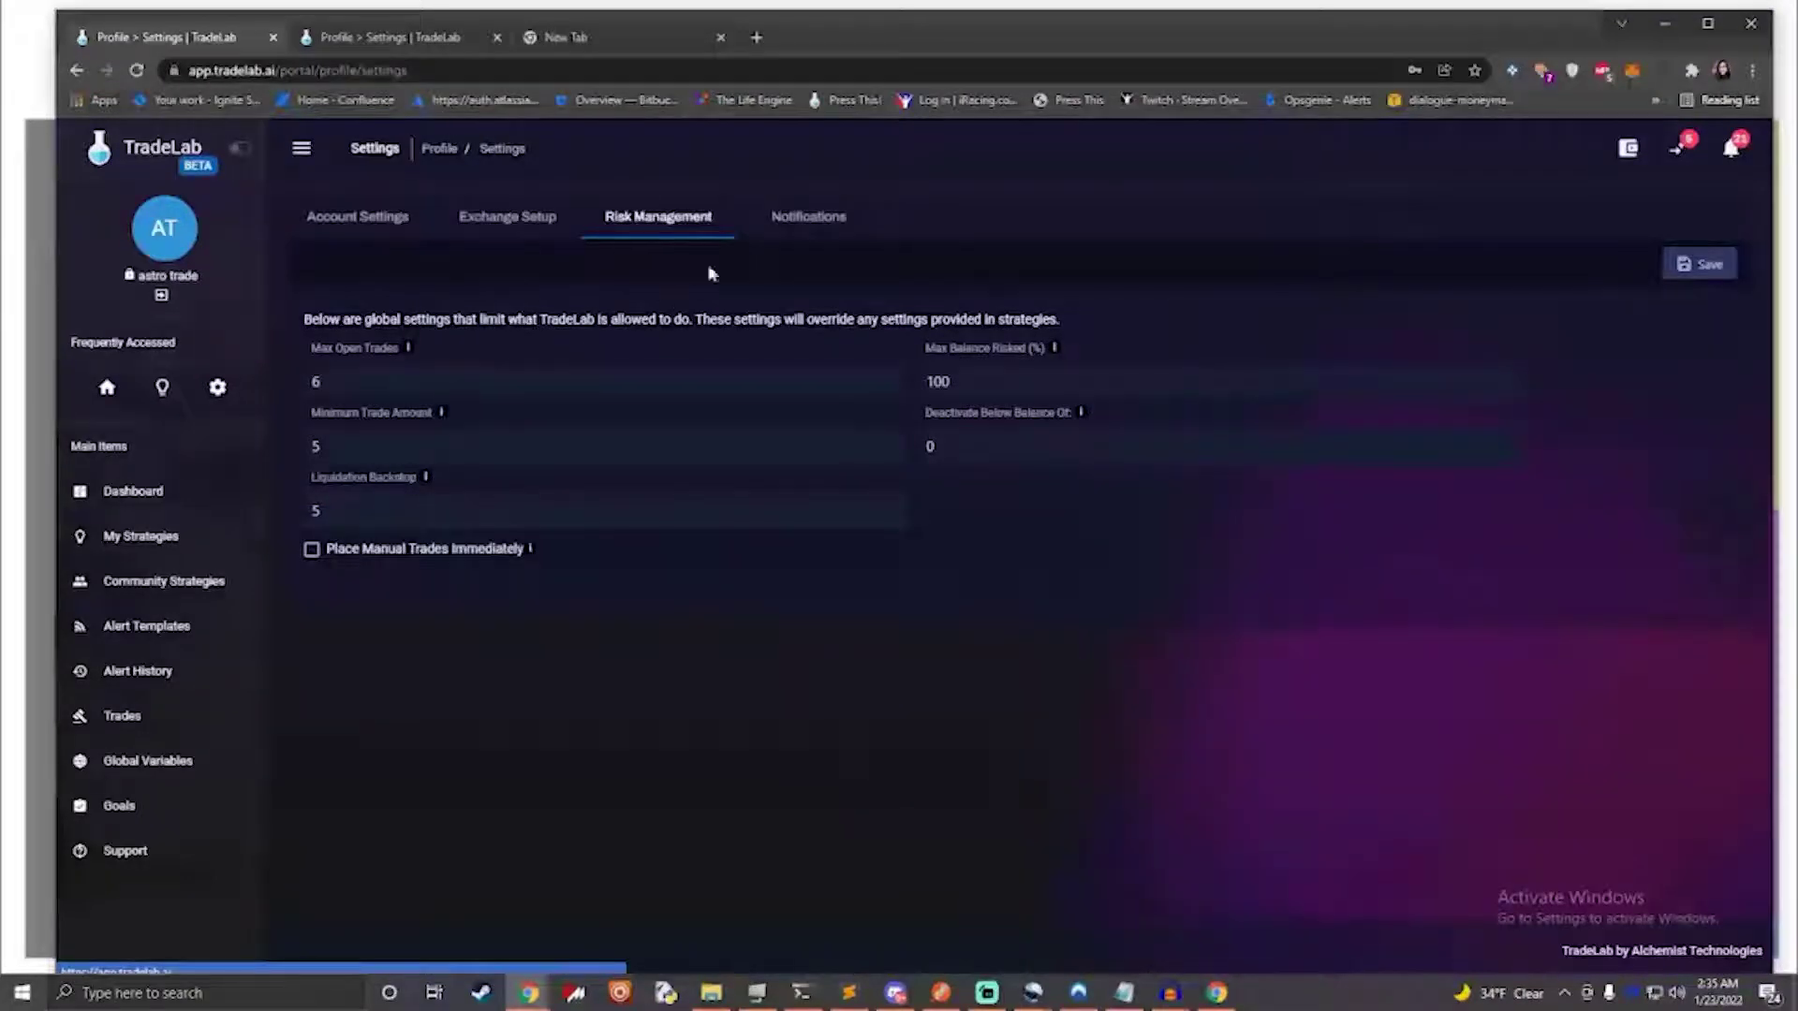
click(795, 225)
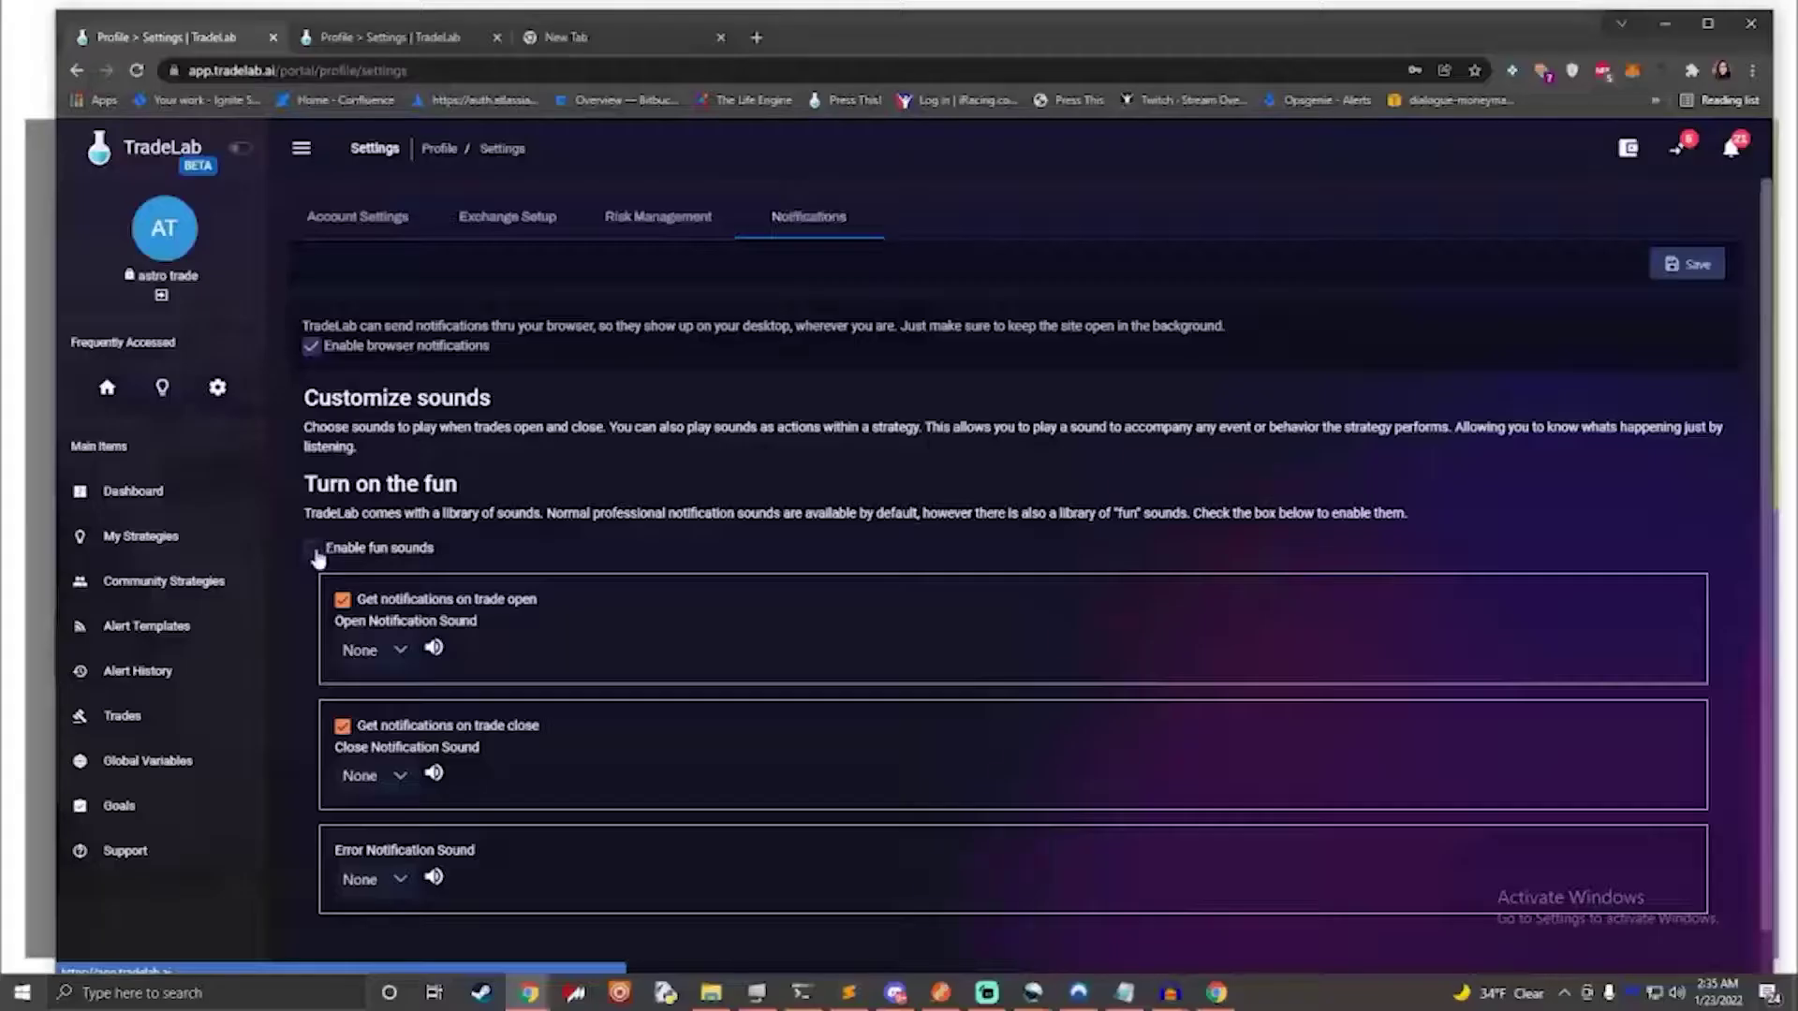
Step: Browse the Open Notification Sound choices and close the list, leaving the sound at None
click(393, 660)
scroll(418, 740, down, 6)
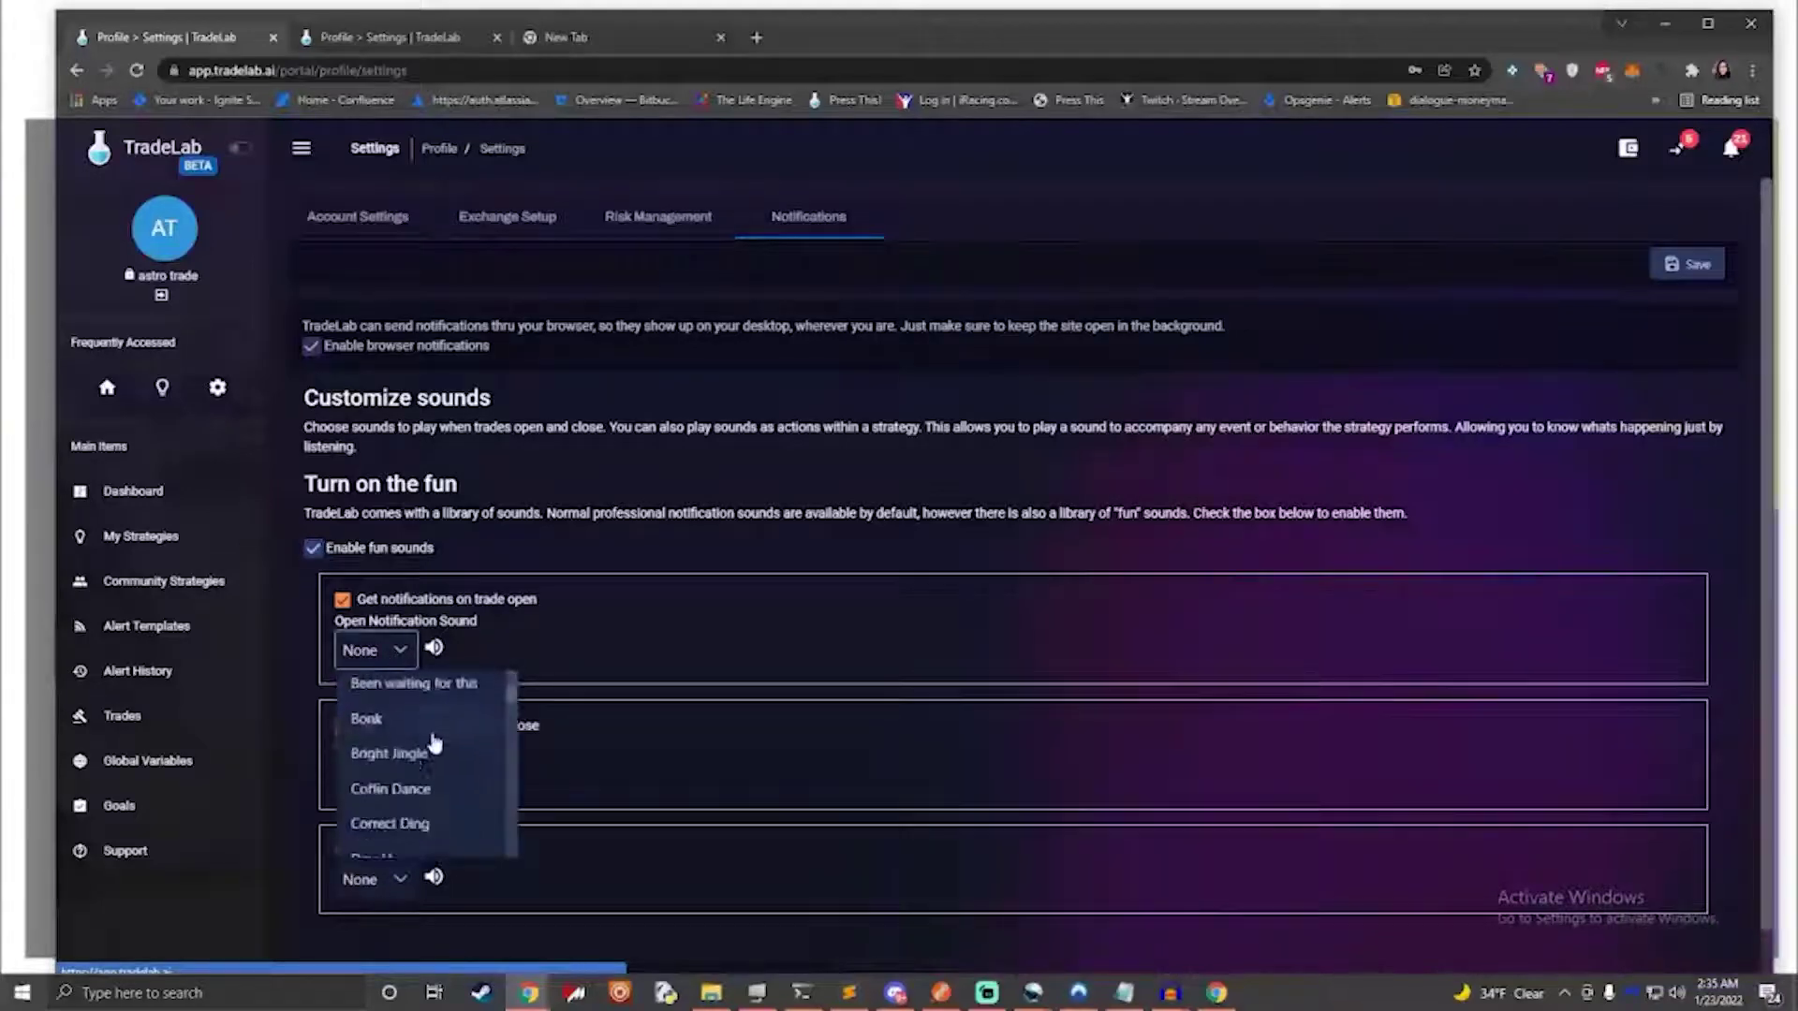
scroll(419, 735, down, 10)
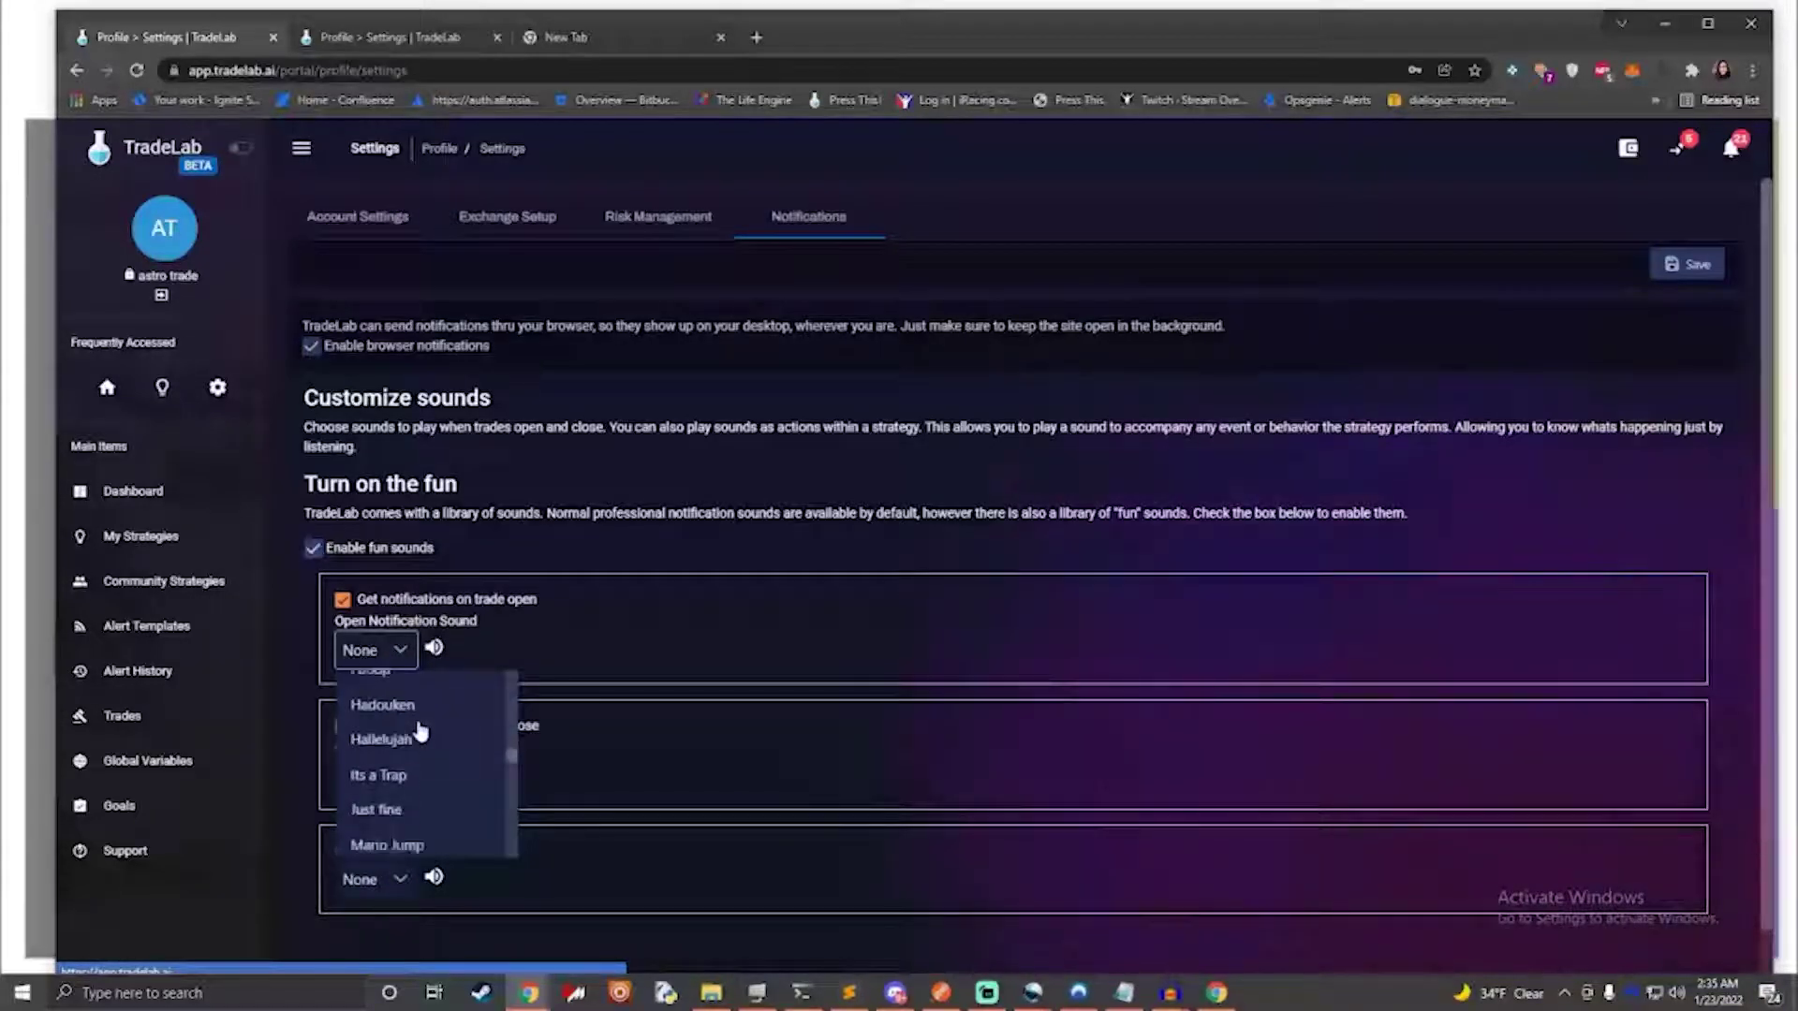
scroll(421, 754, down, 8)
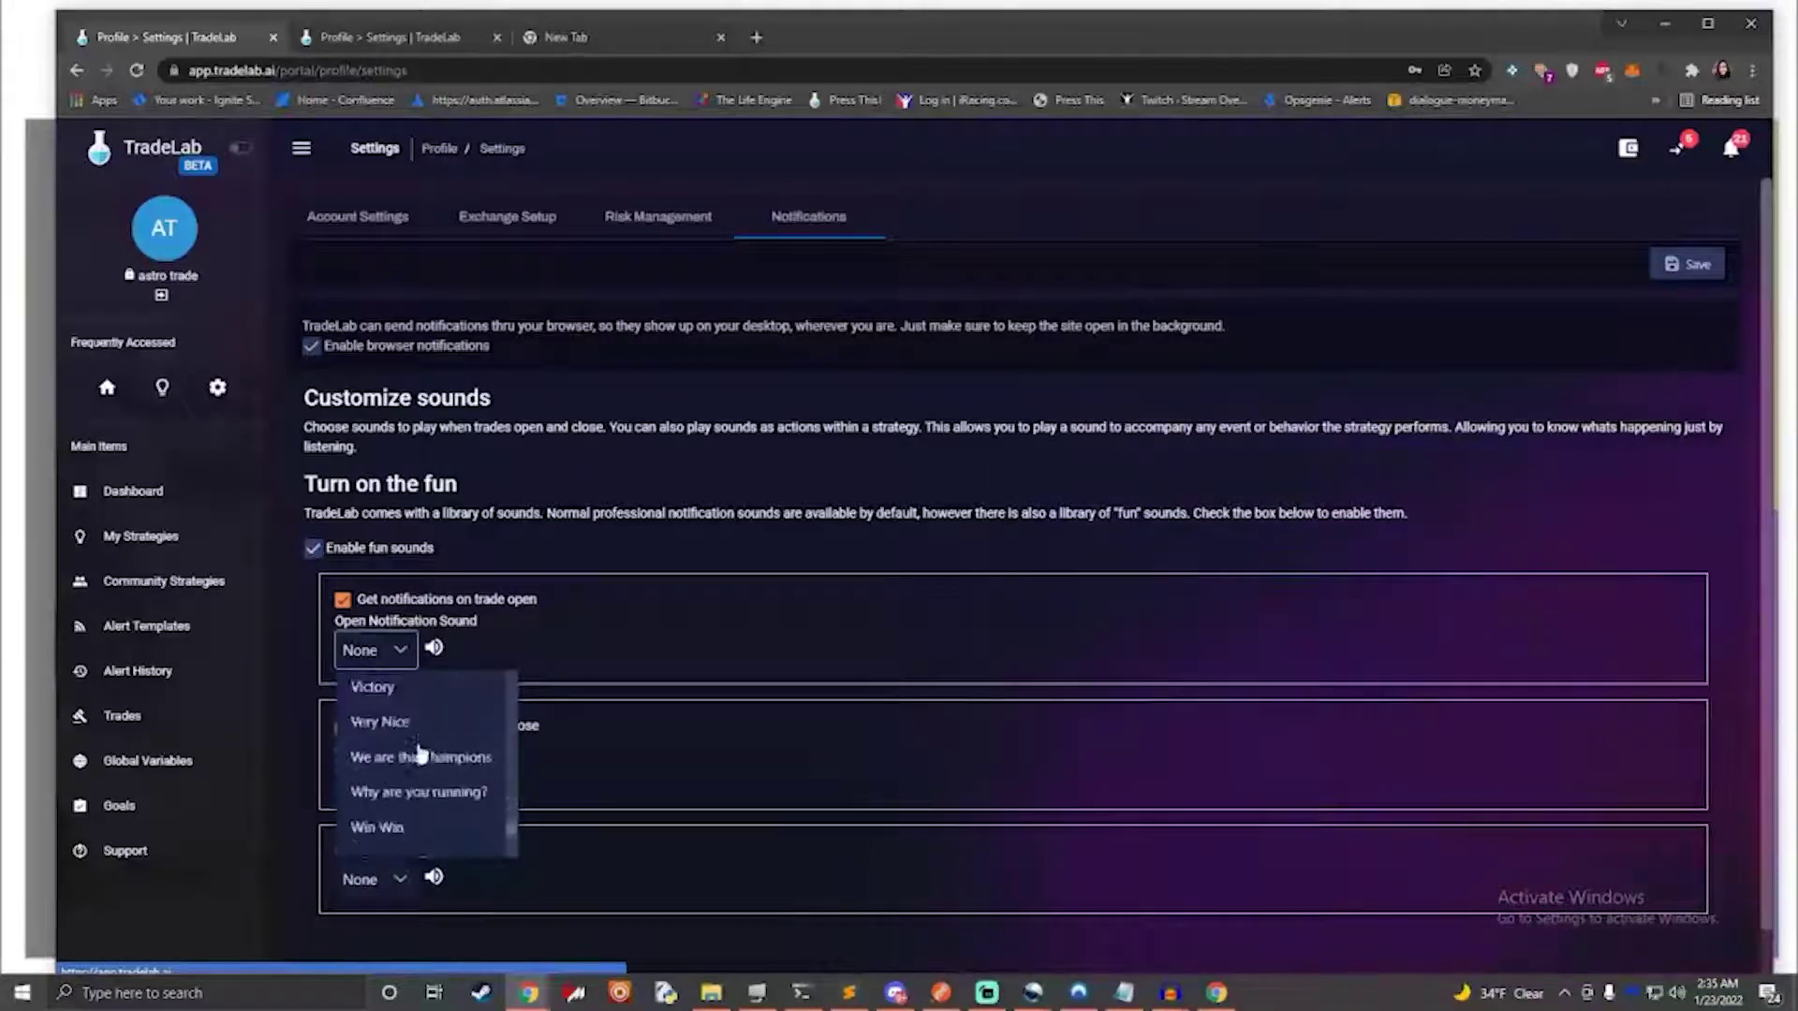
click(573, 628)
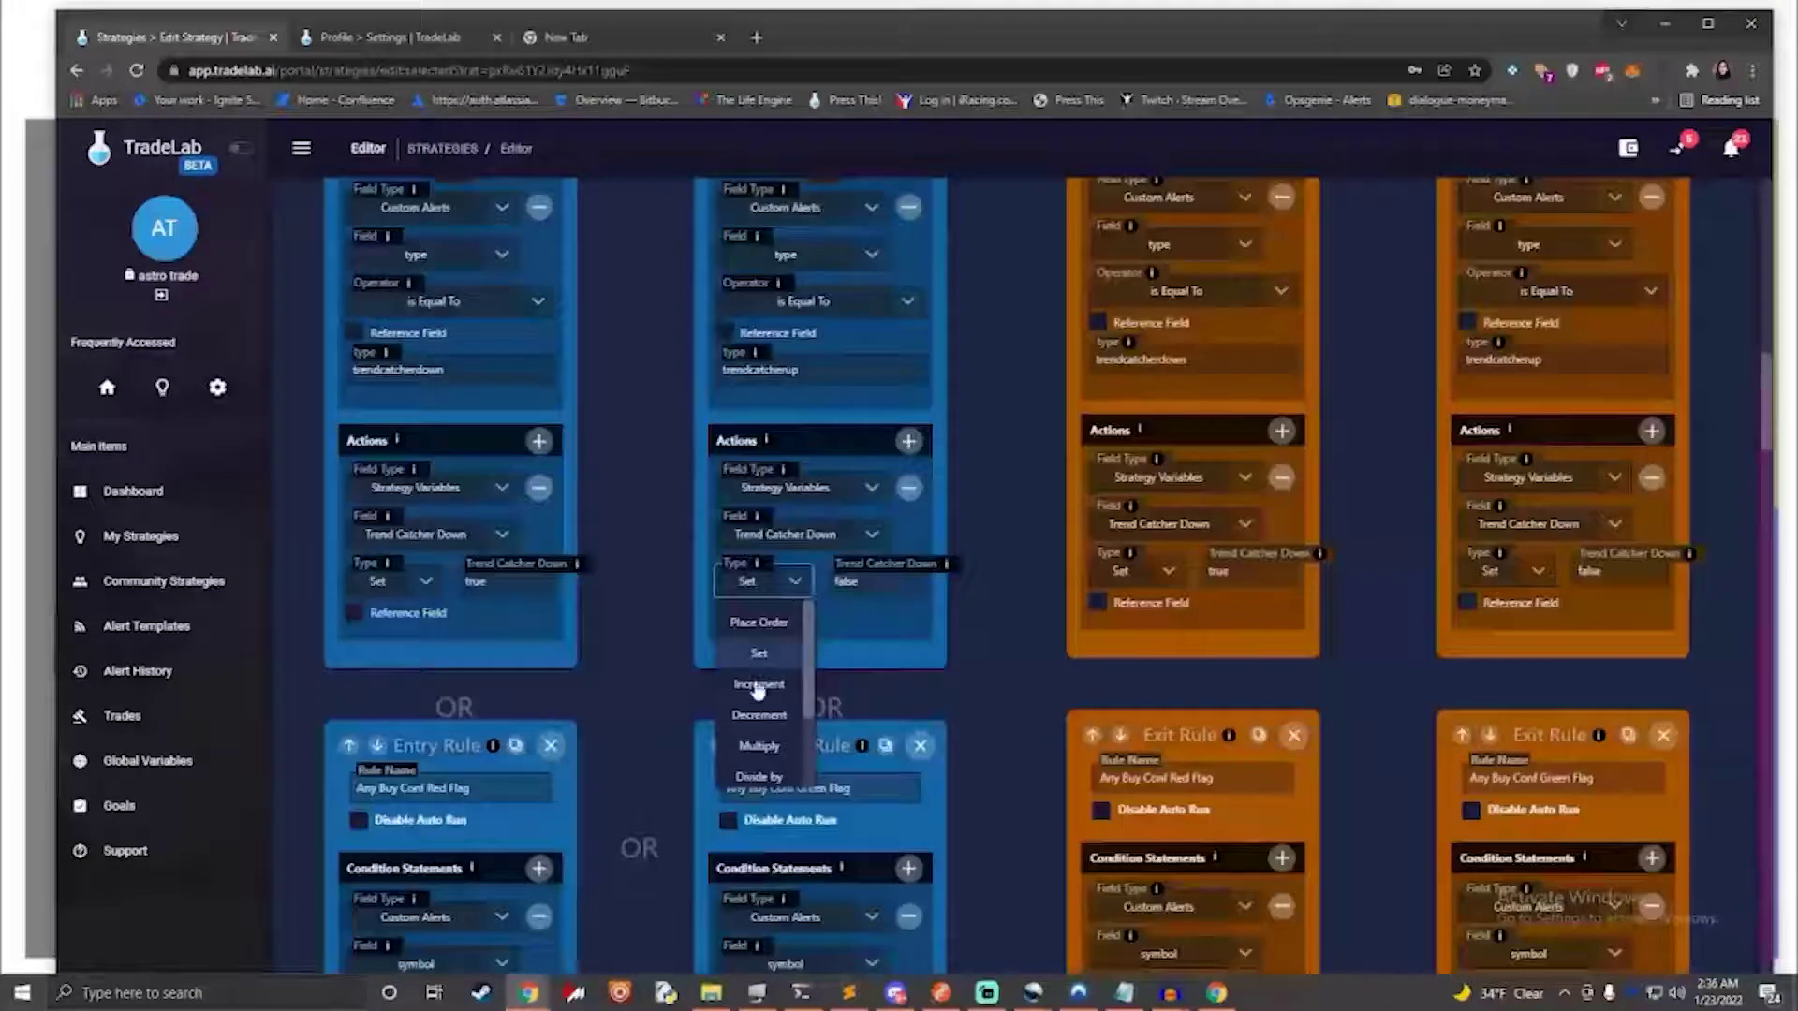
Step: Set the trendcatcherup action to Play Sound with System as the sound source, and list the available sounds
scroll(758, 690, down, 2)
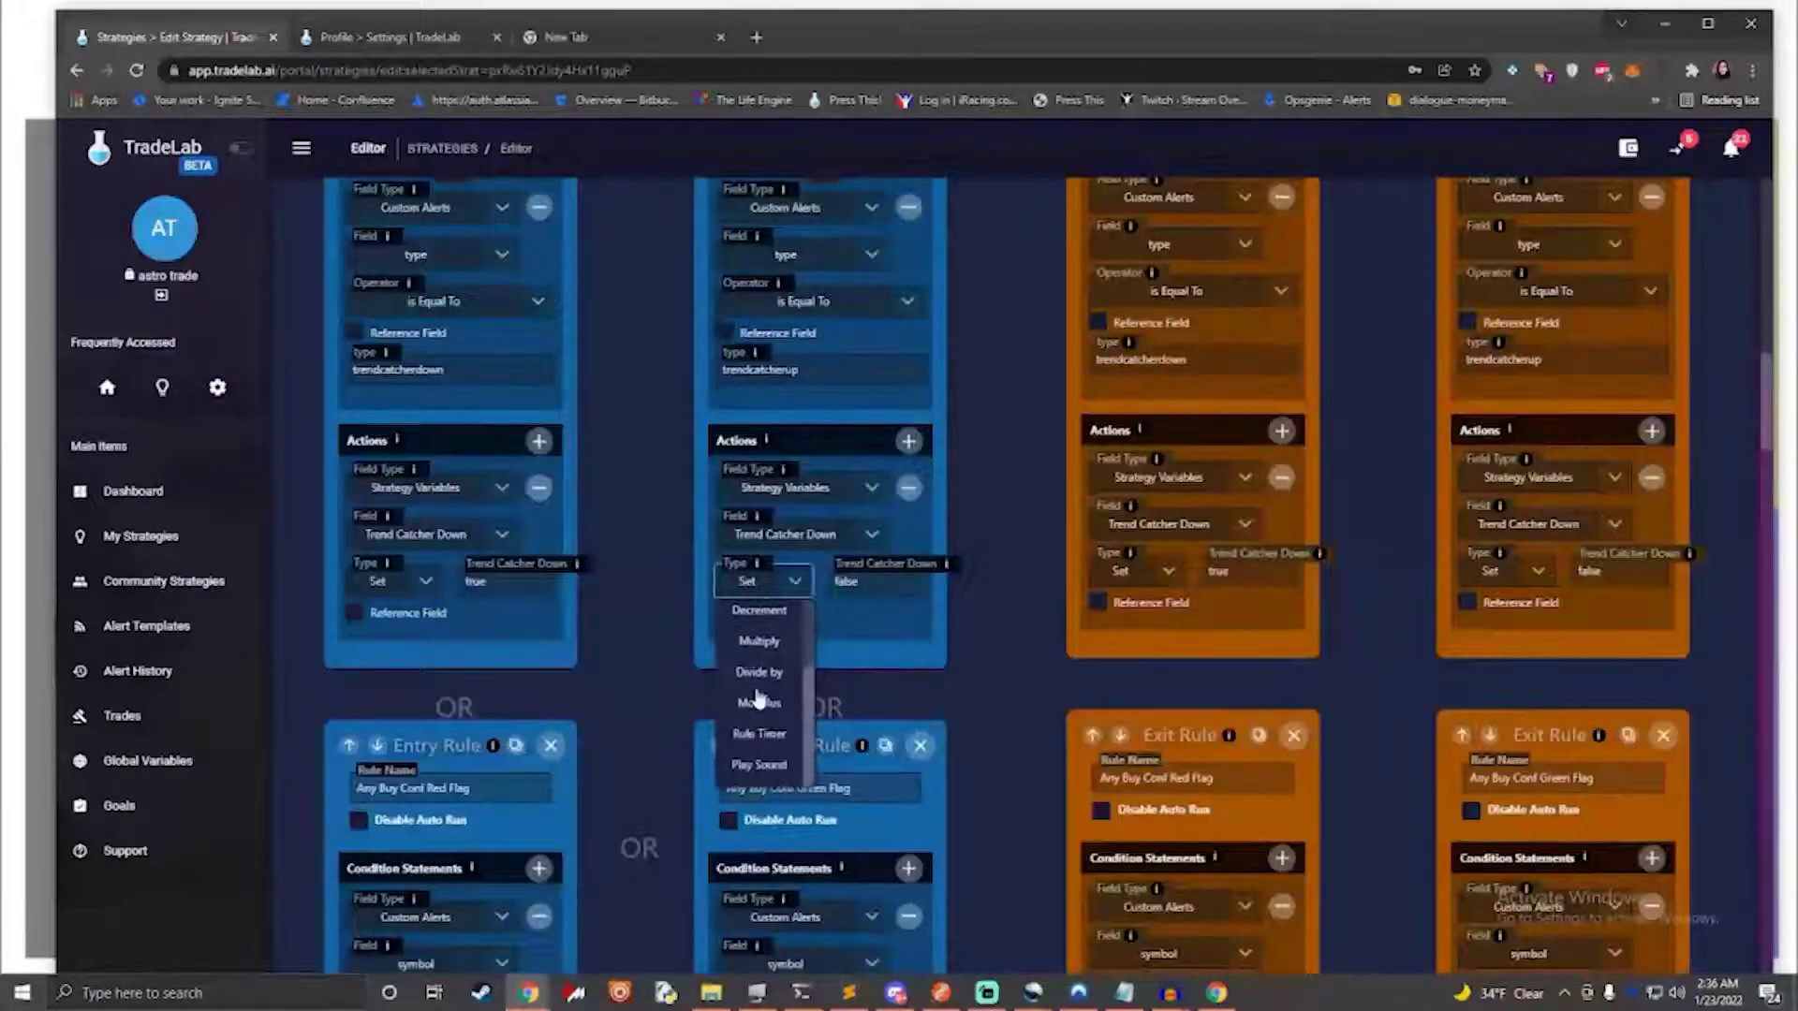
click(758, 765)
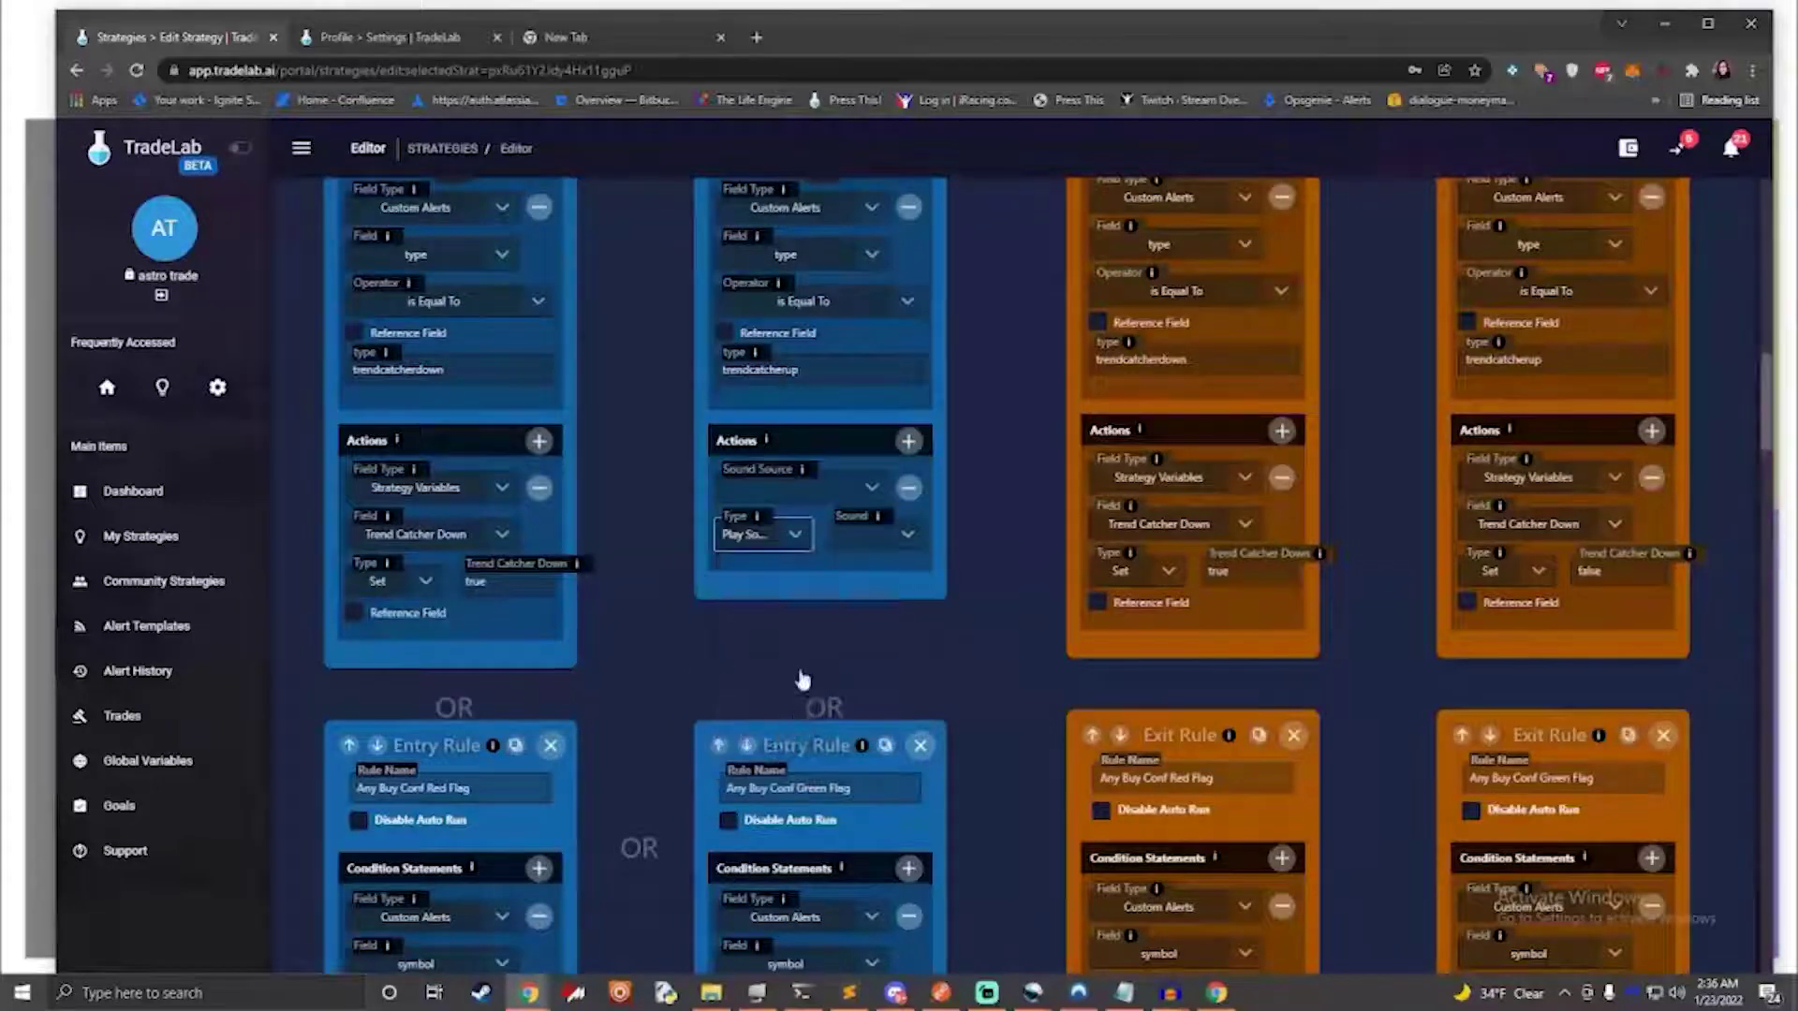
click(806, 496)
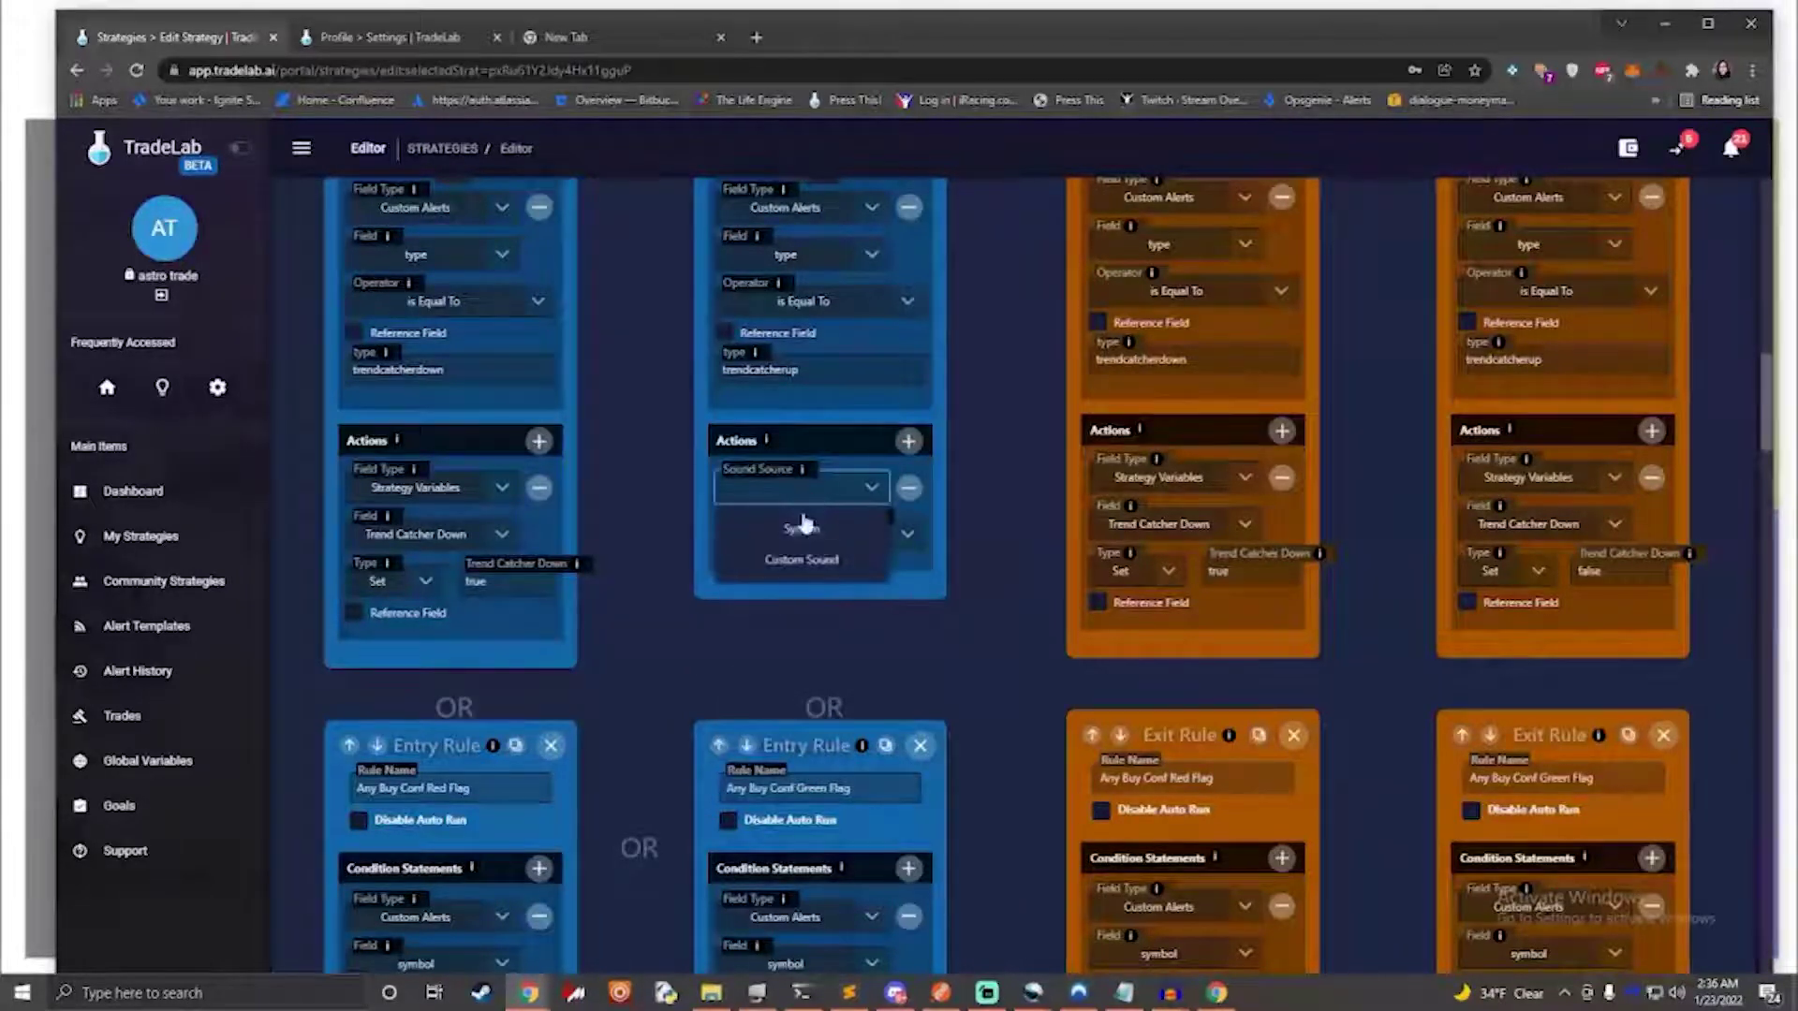
click(792, 531)
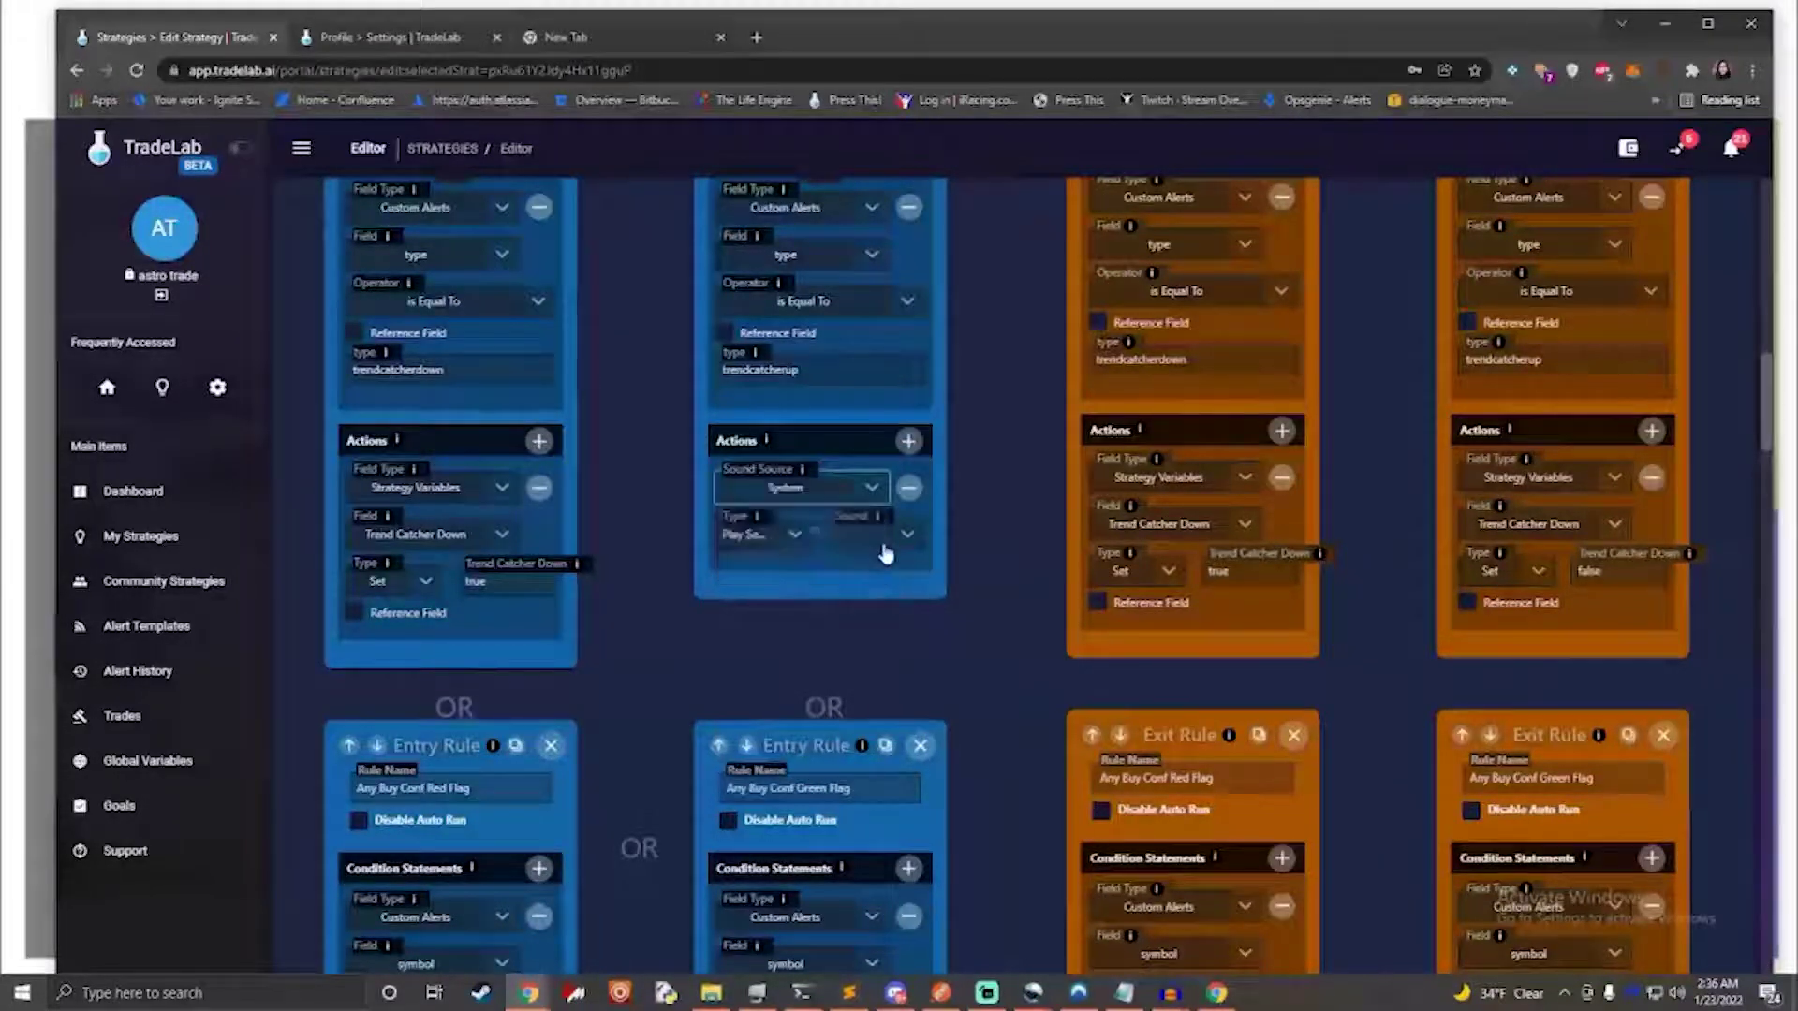
click(894, 550)
scroll(868, 623, down, 1)
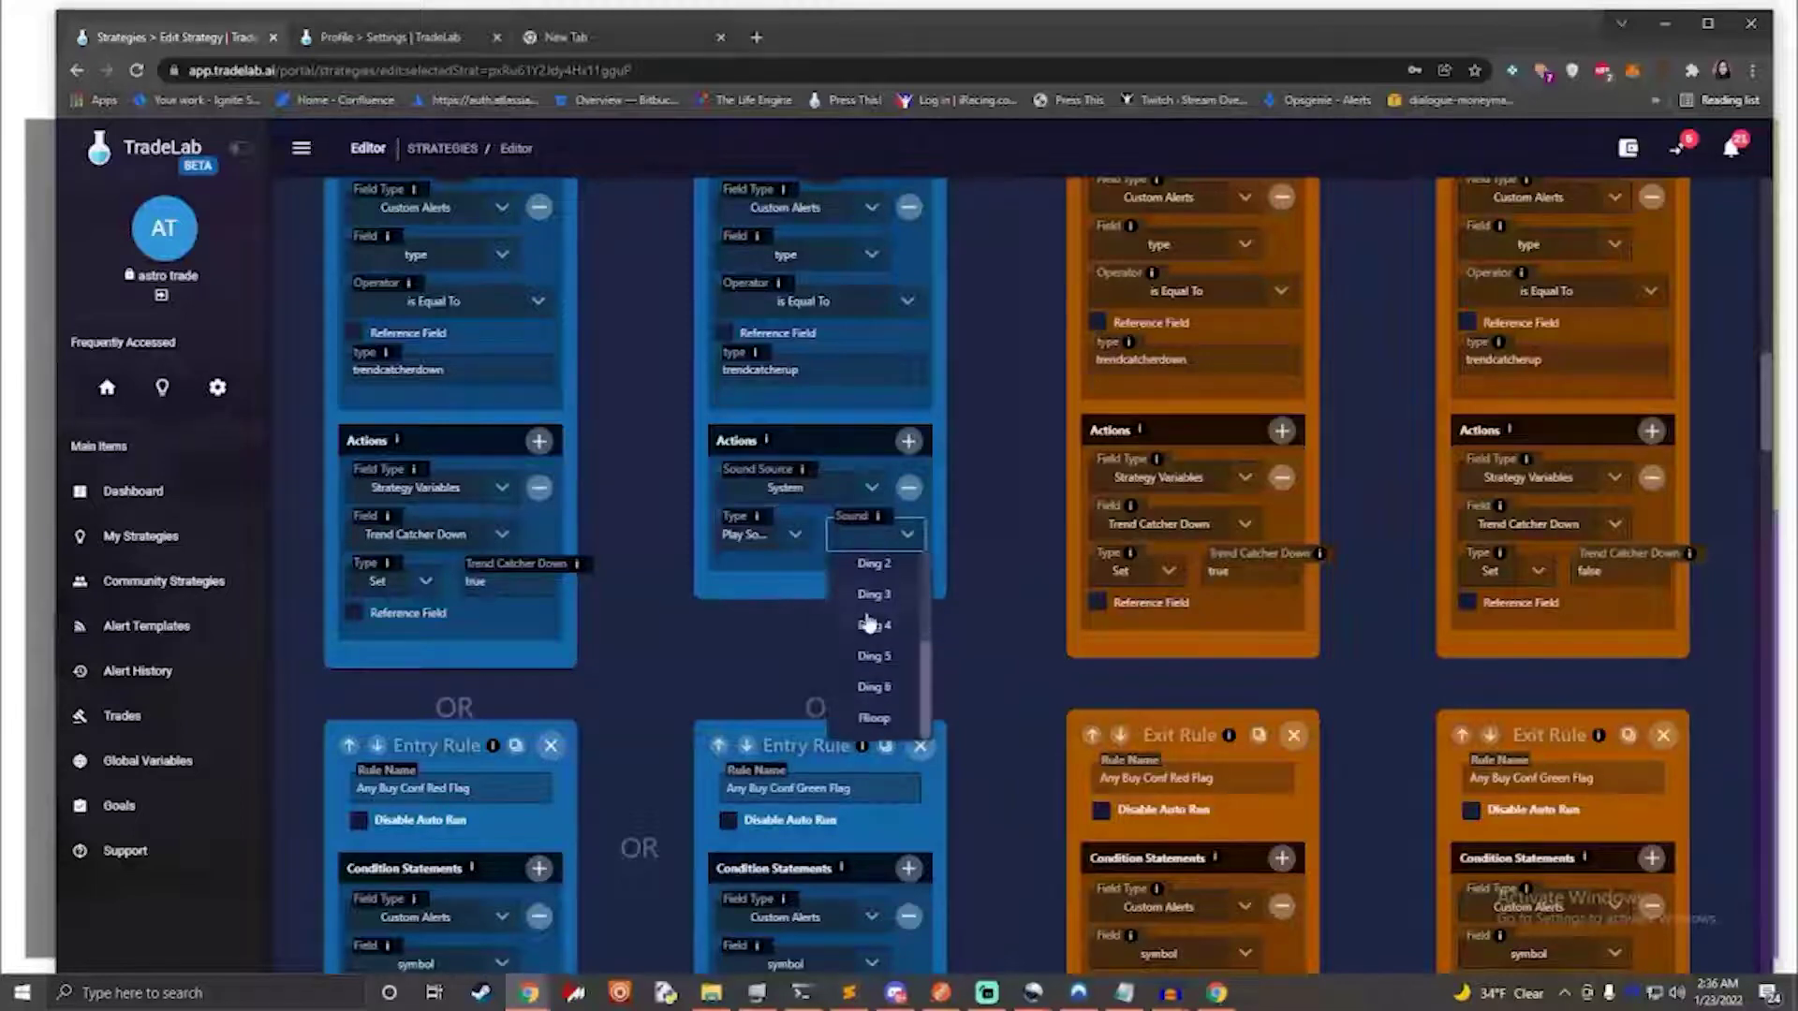
scroll(872, 620, up, 2)
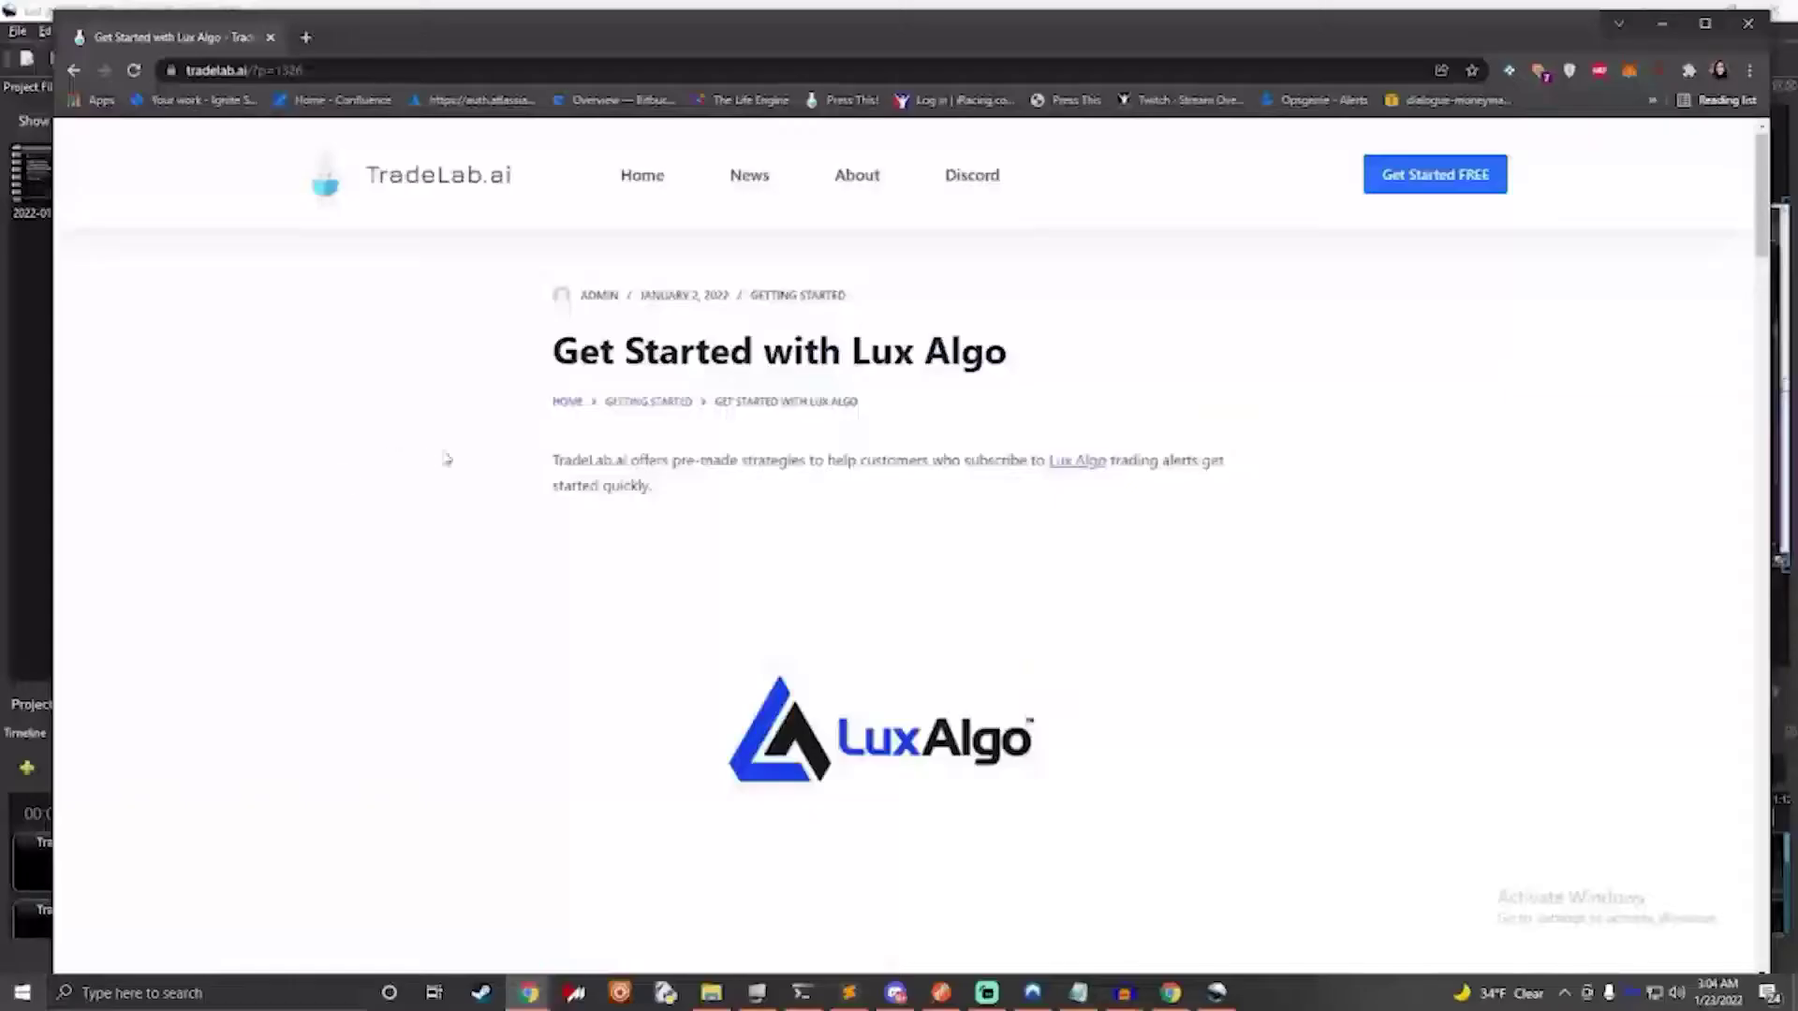
Step: Read through the Get Started with Lux Algo article and return to its top
scroll(445, 459, down, 12)
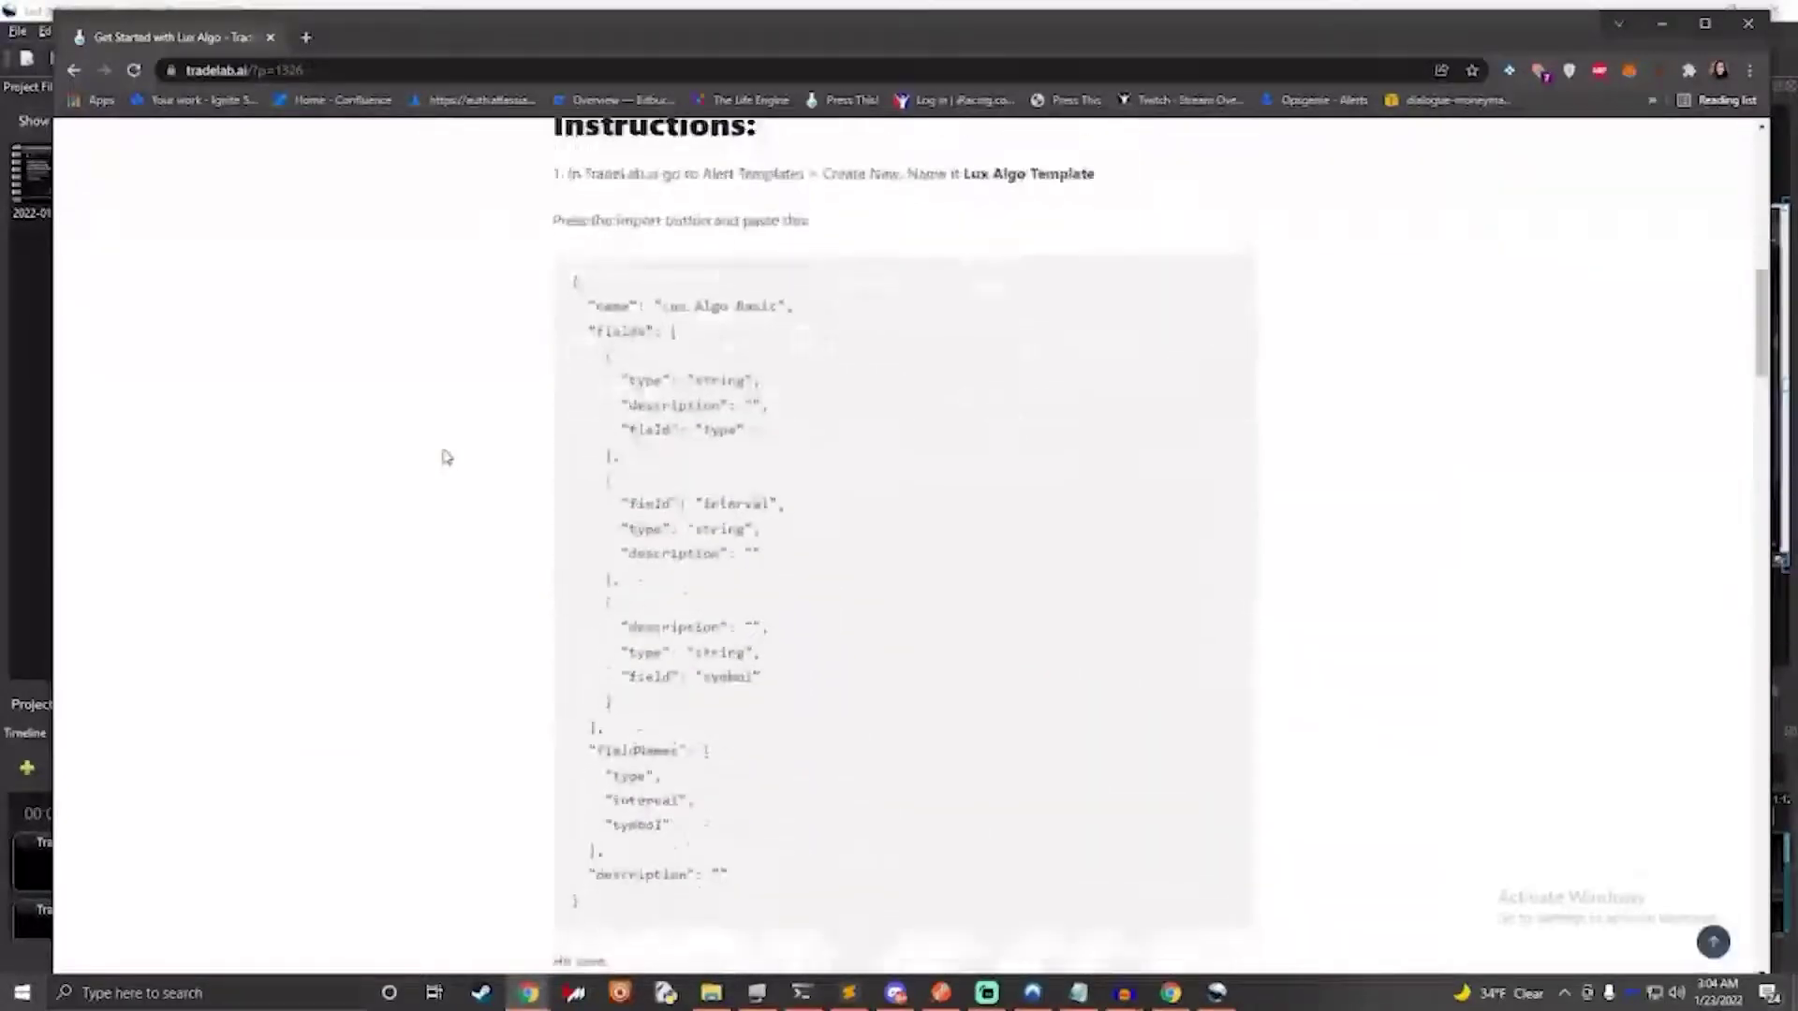
scroll(445, 457, down, 12)
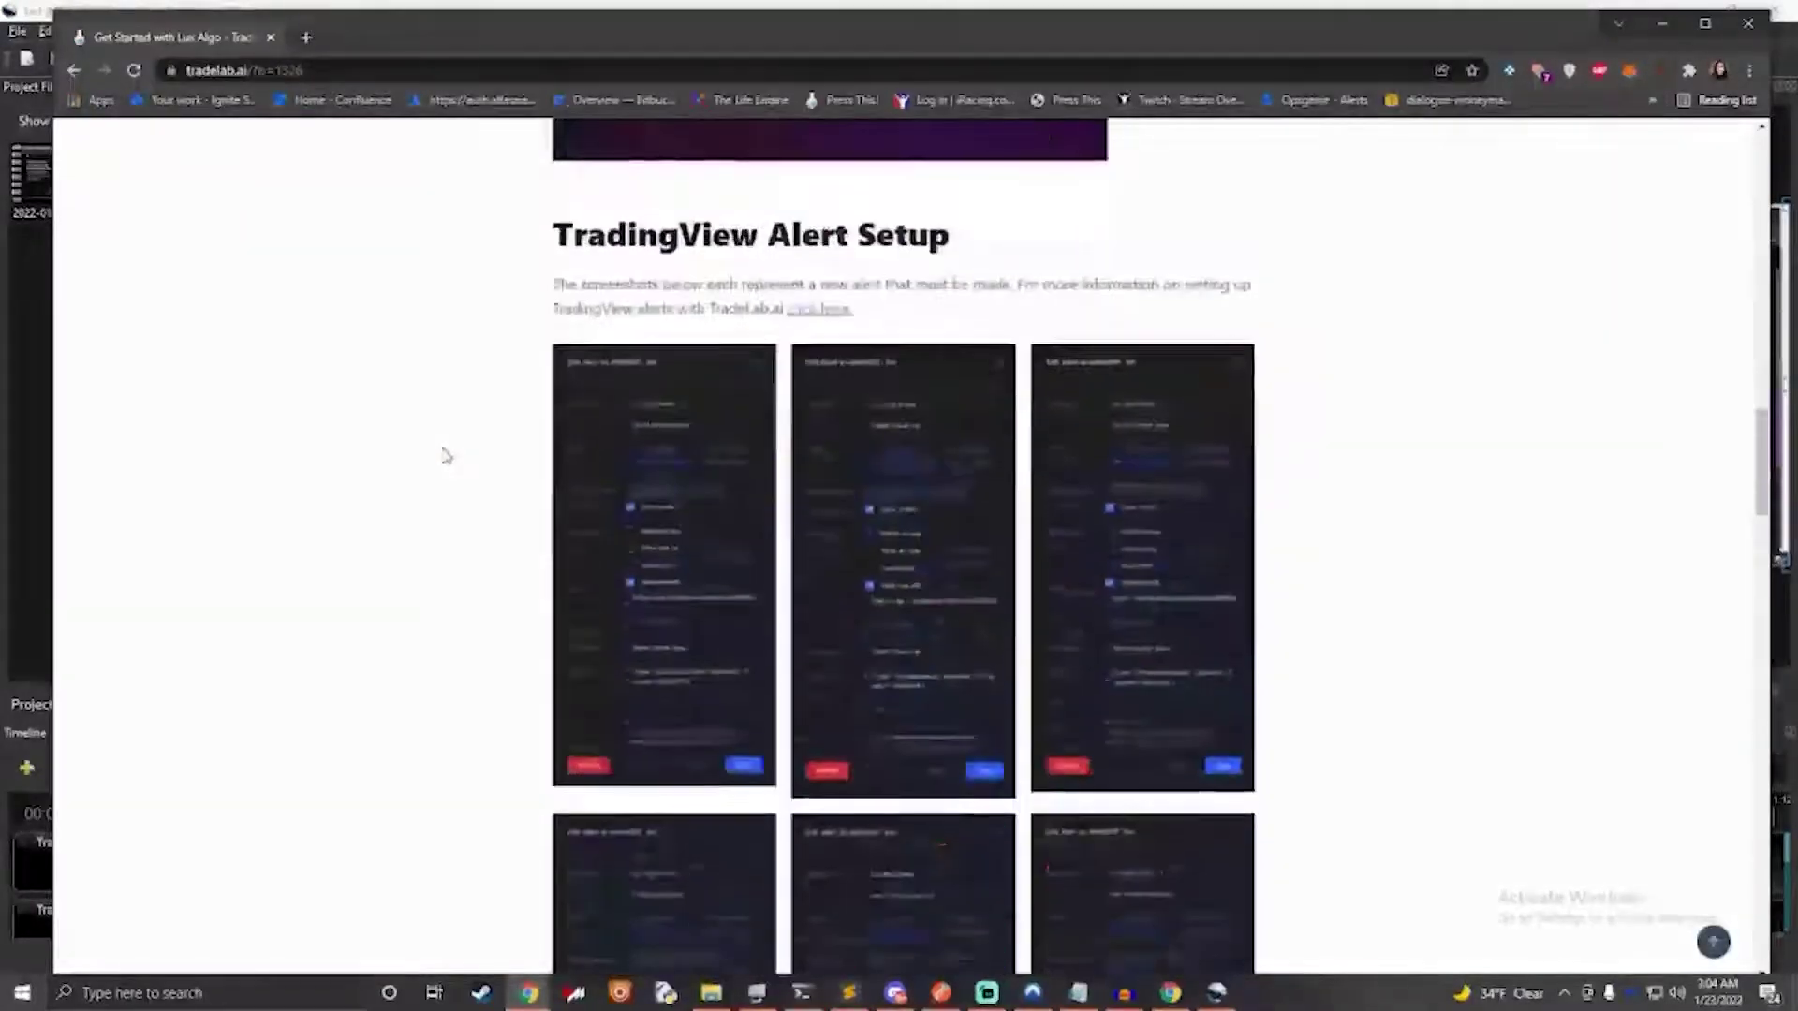
scroll(446, 457, down, 12)
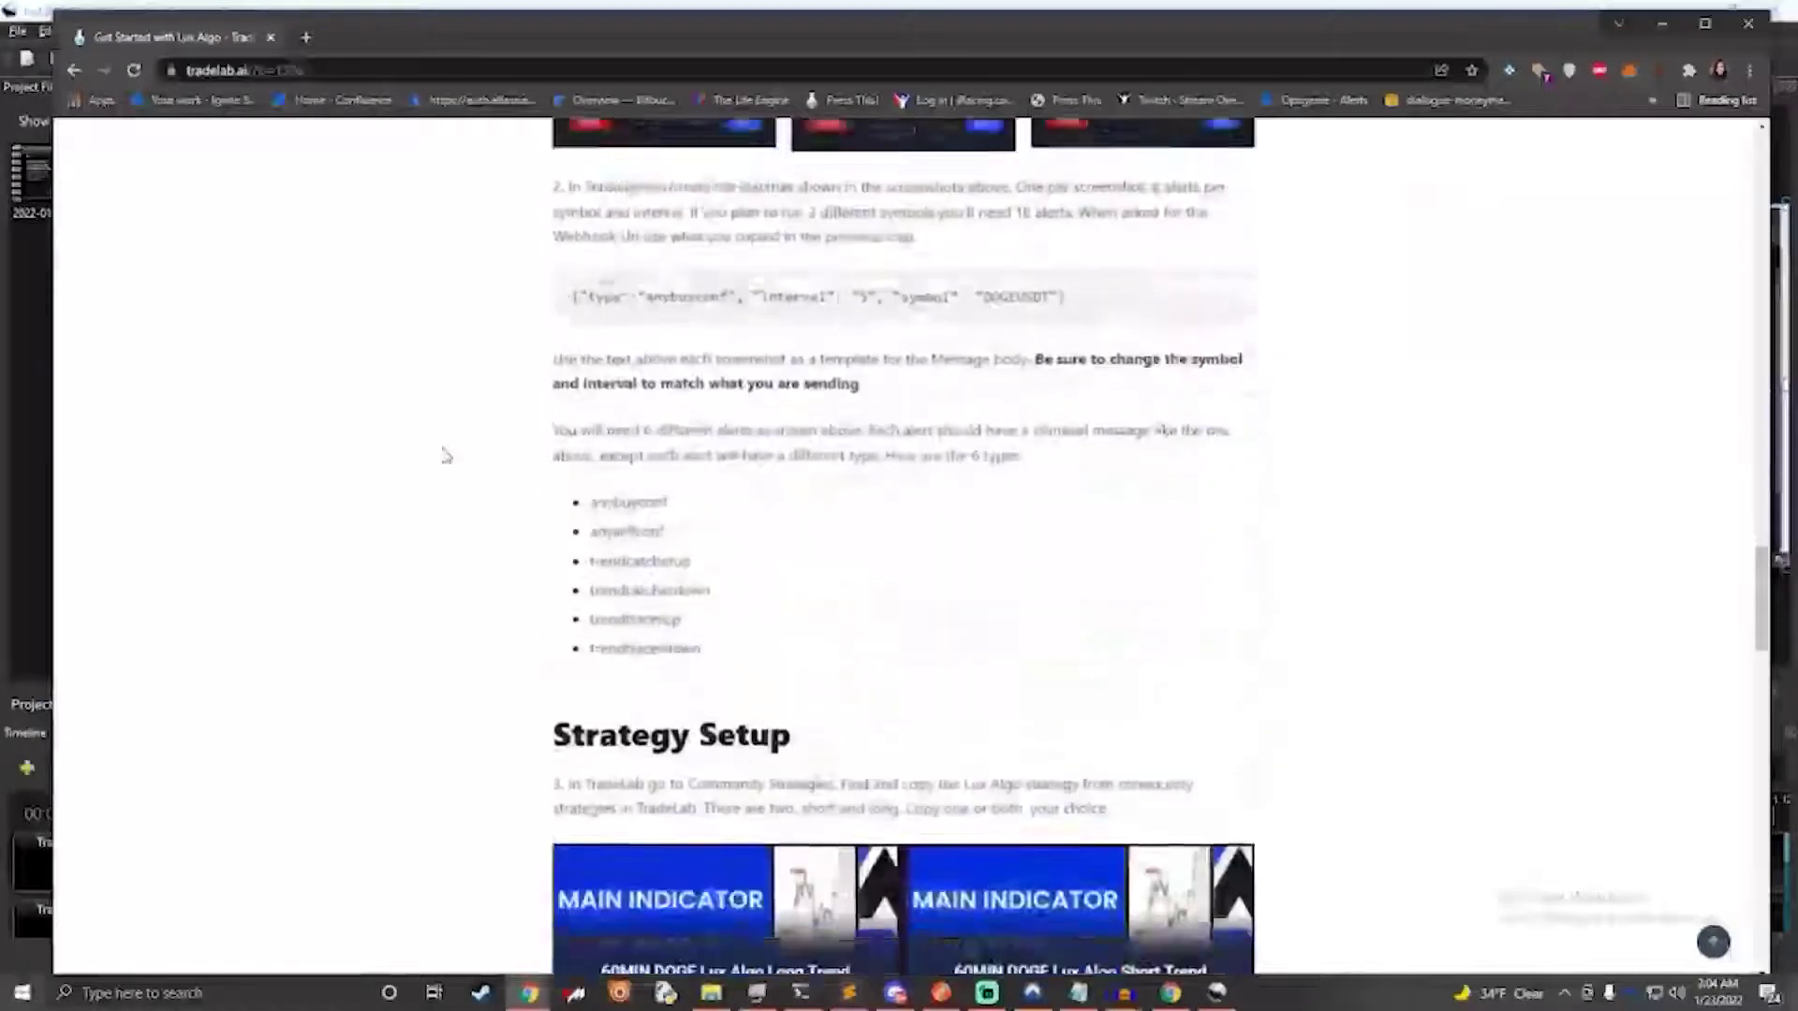
scroll(446, 456, down, 12)
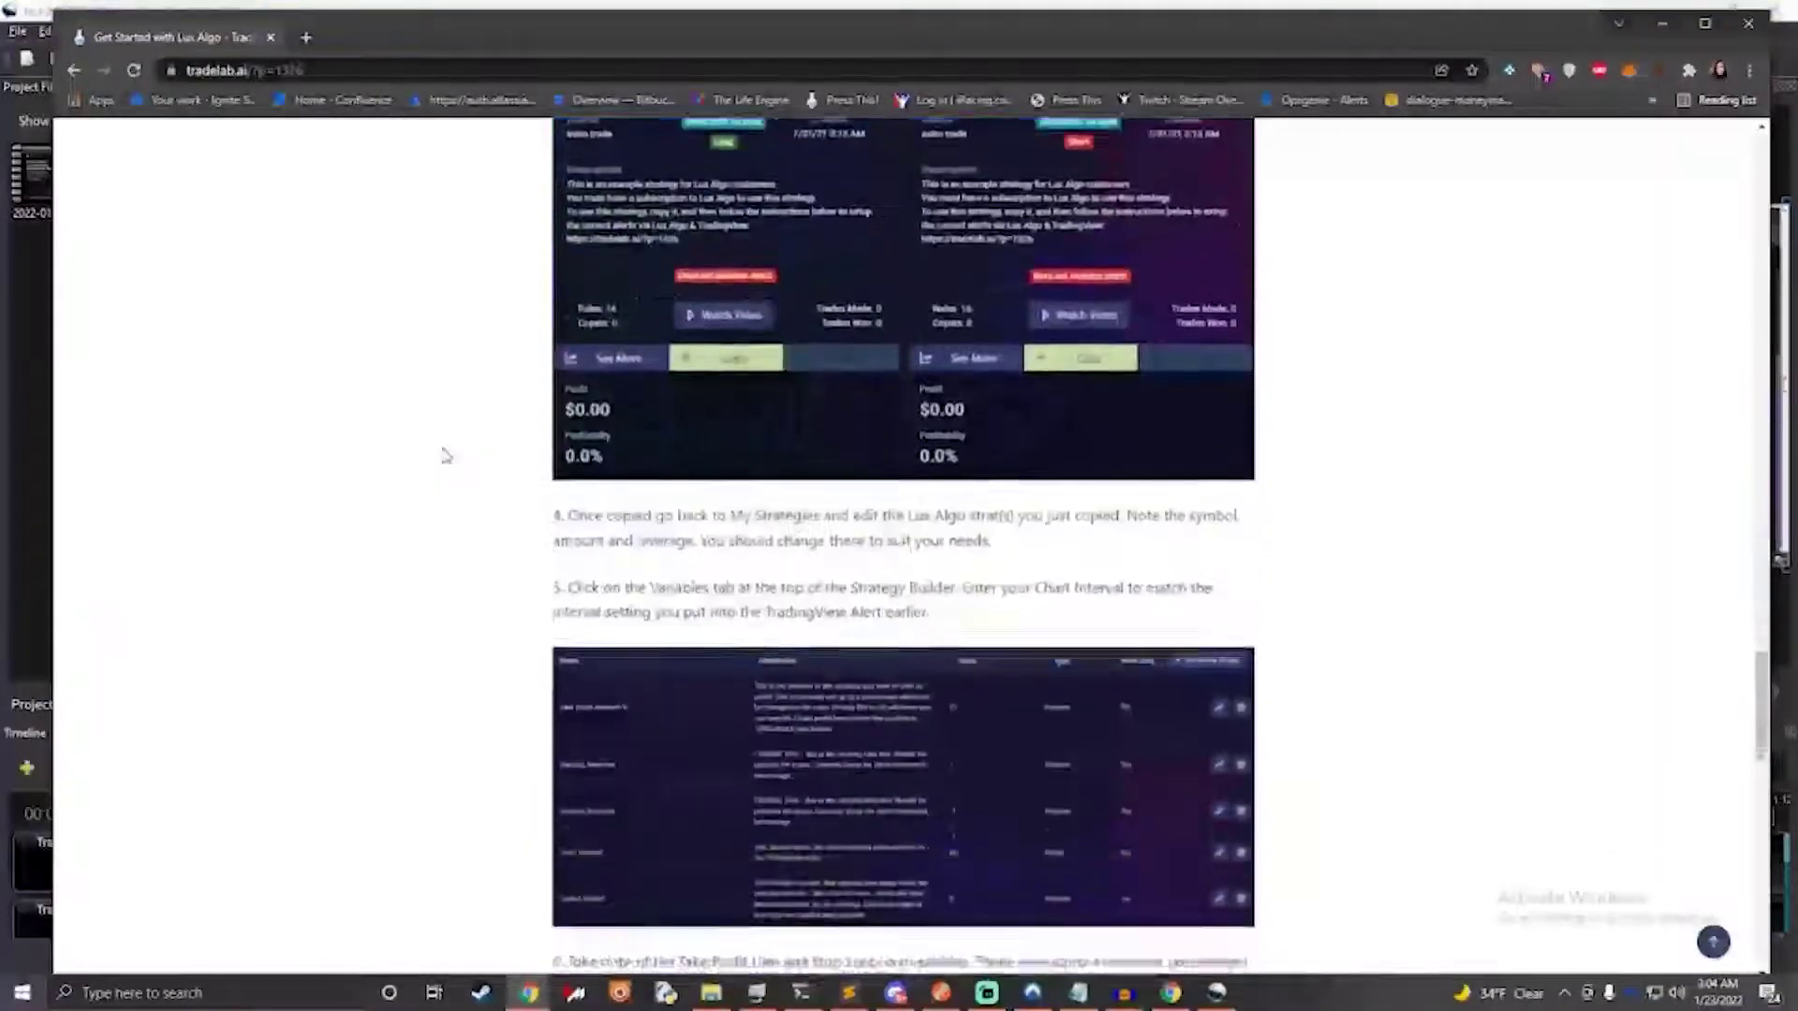
scroll(446, 457, down, 12)
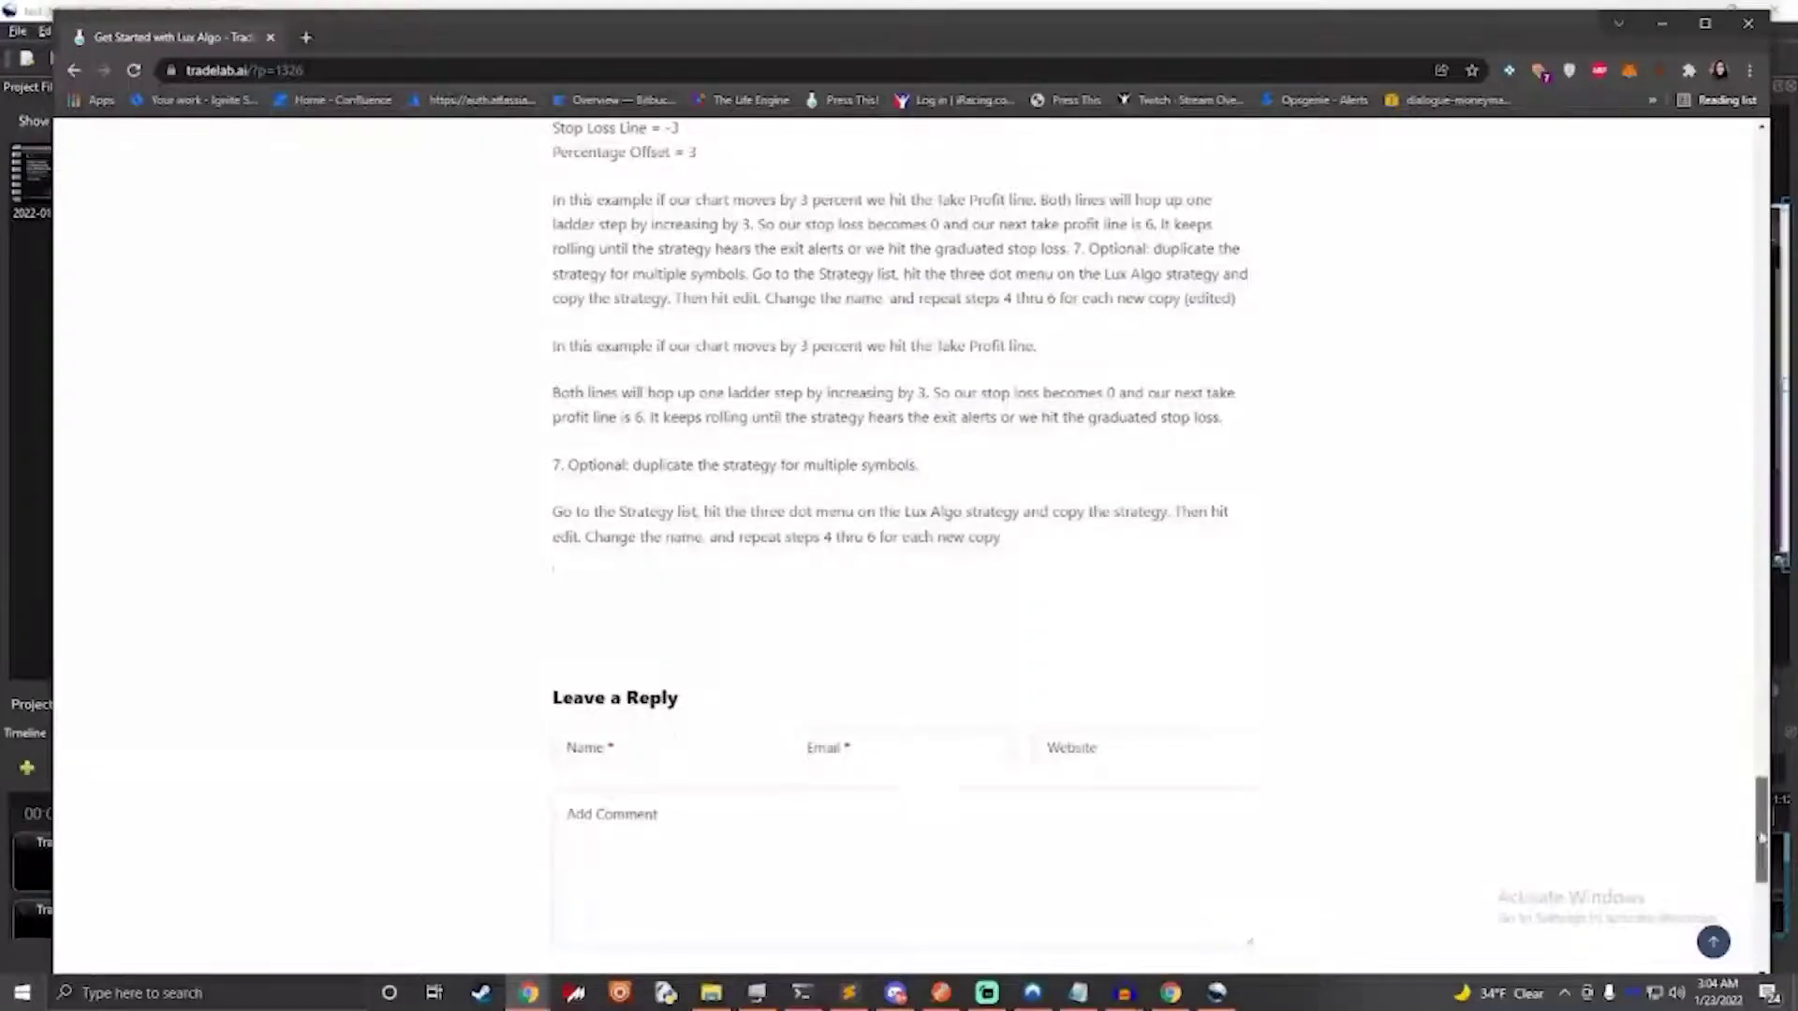
key(Home)
Step: Go to the Getting Started category and browse its list of articles
click(788, 297)
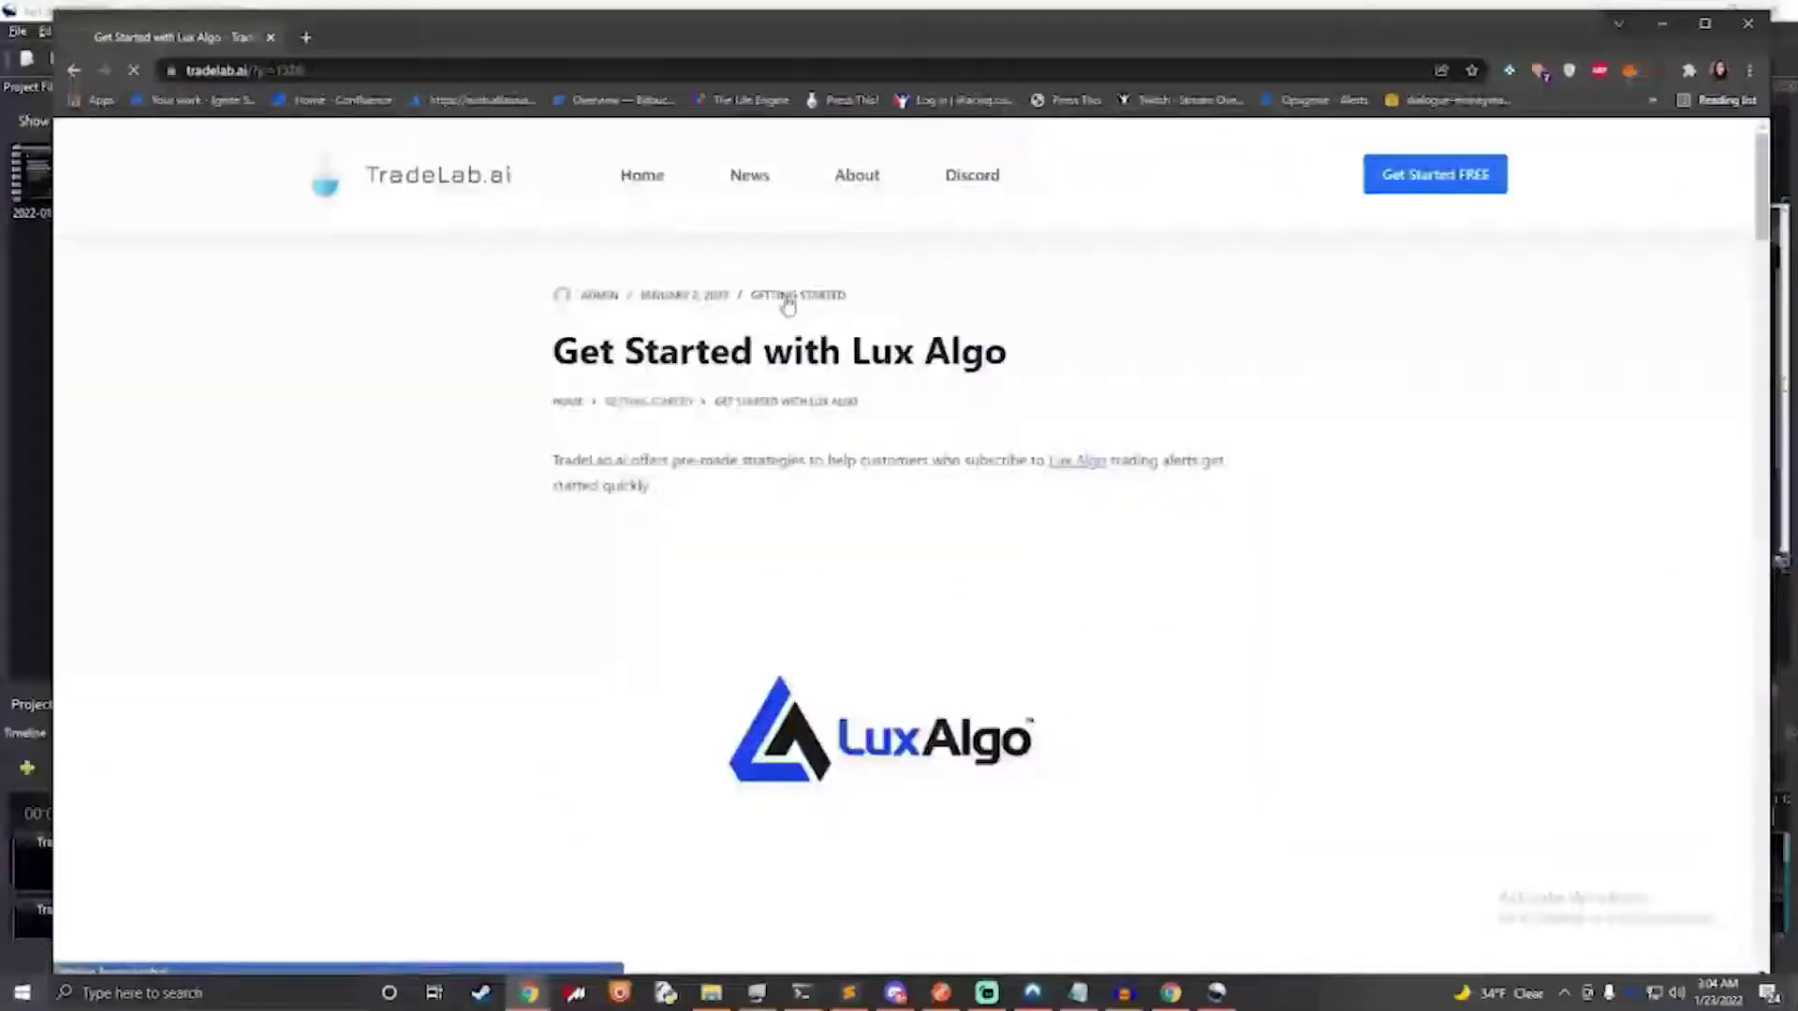
scroll(238, 453, down, 2)
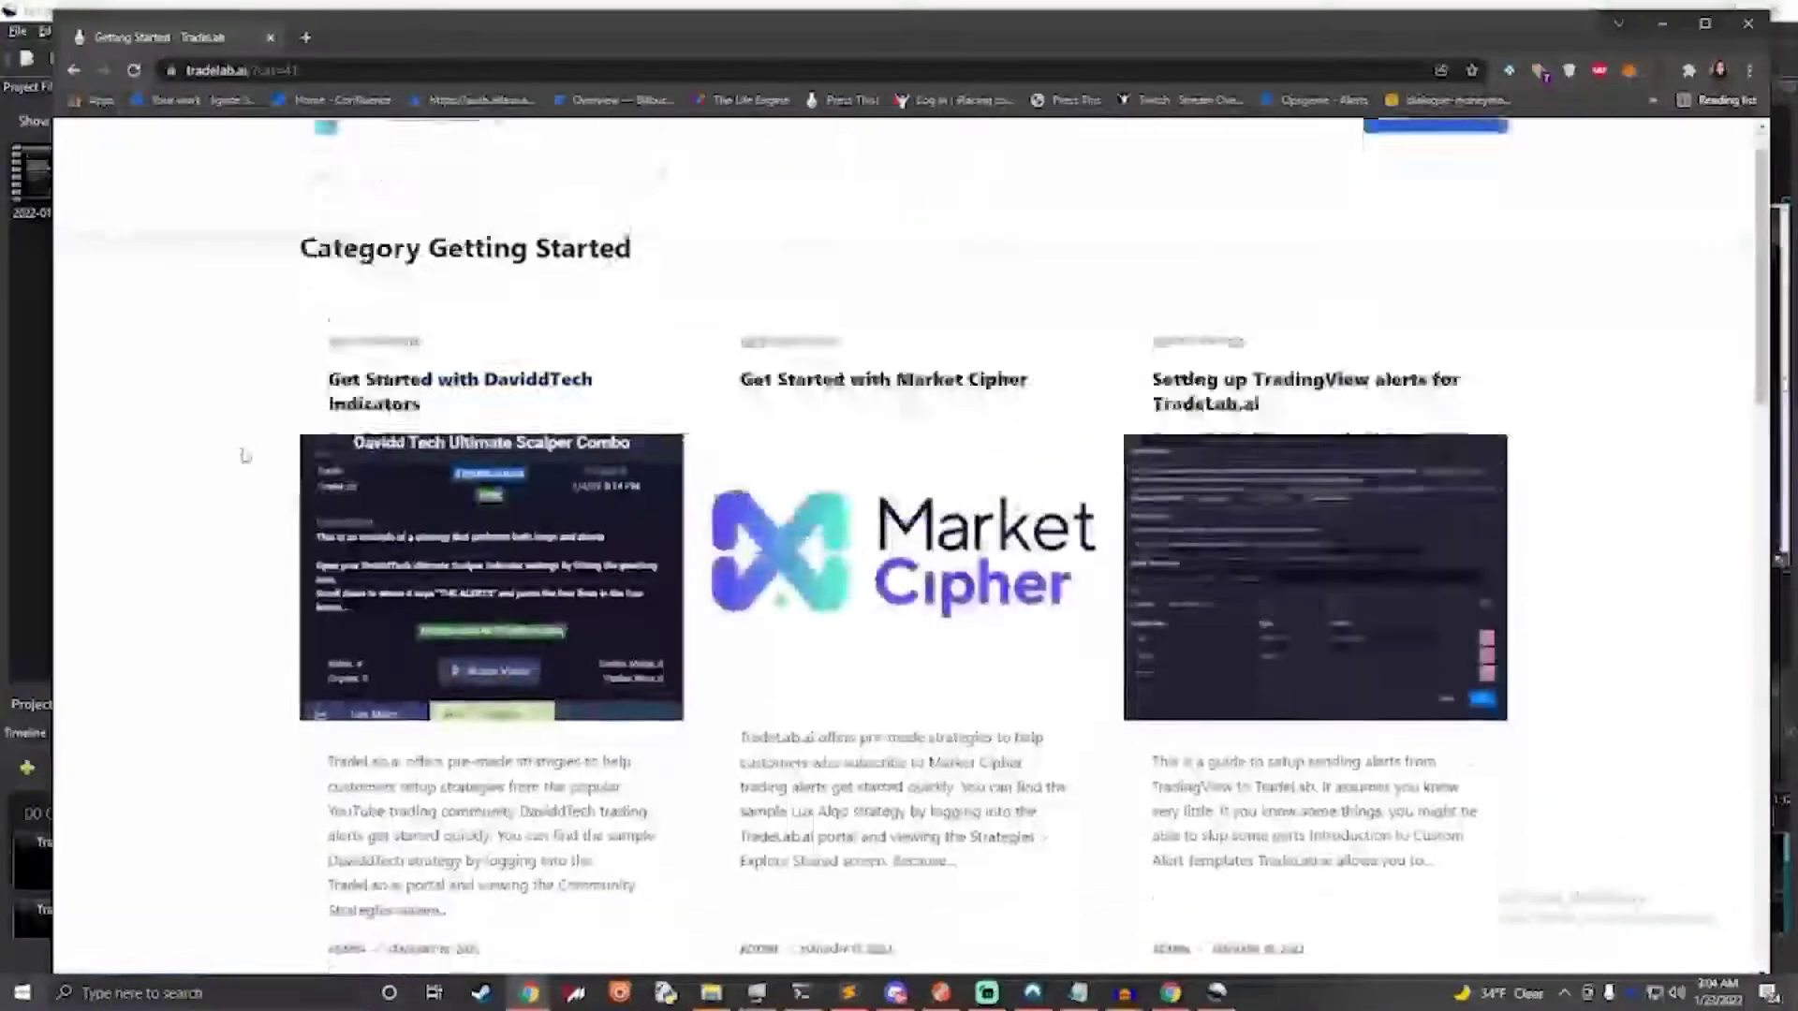
scroll(222, 453, down, 7)
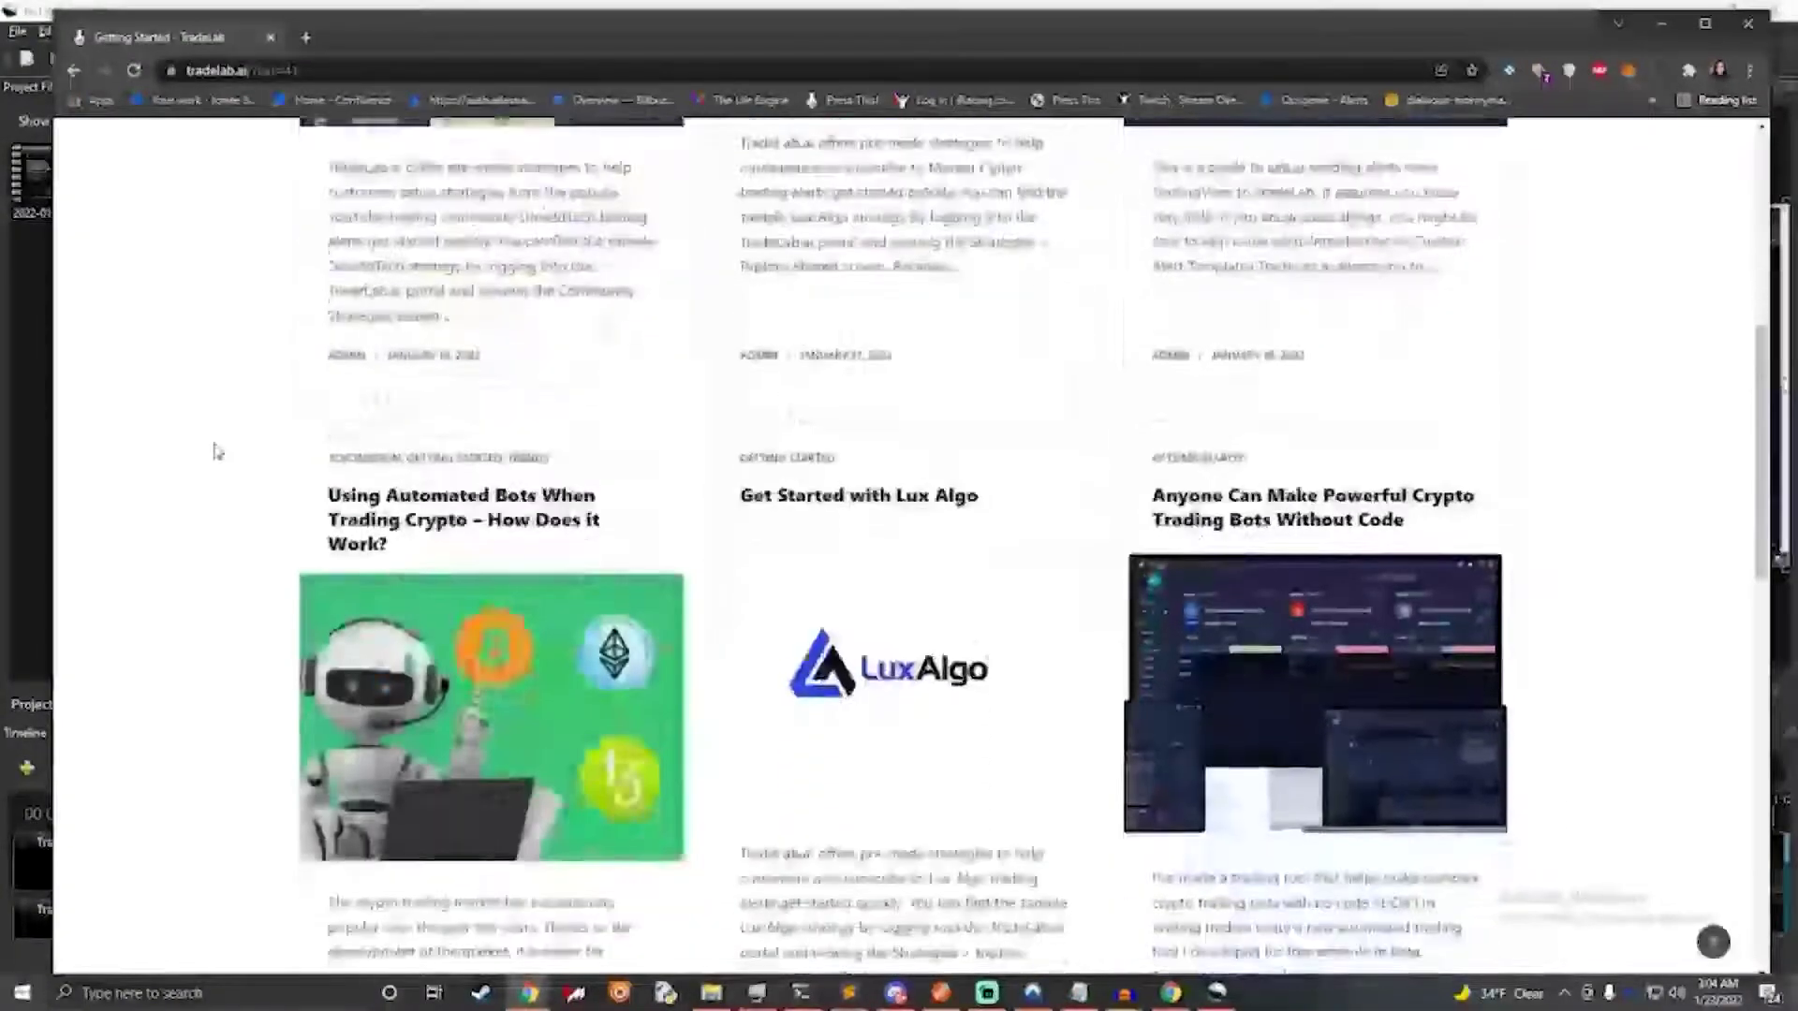
scroll(217, 452, down, 7)
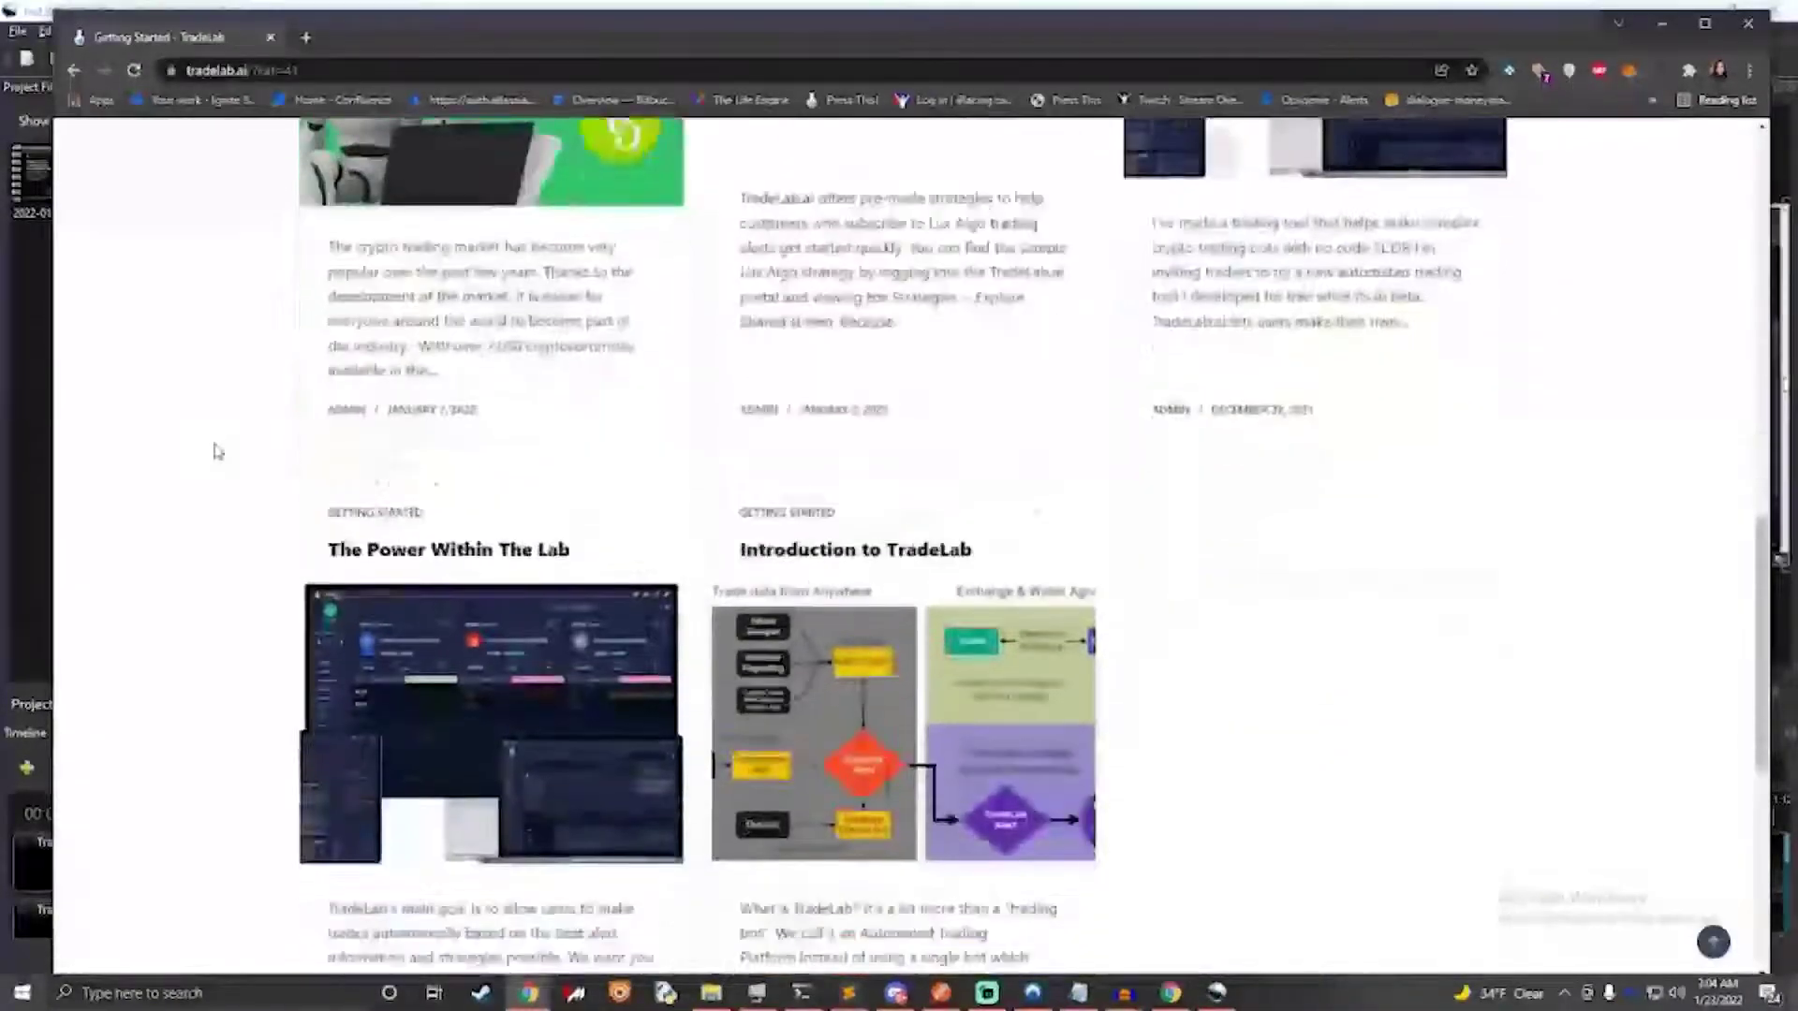
scroll(217, 452, up, 3)
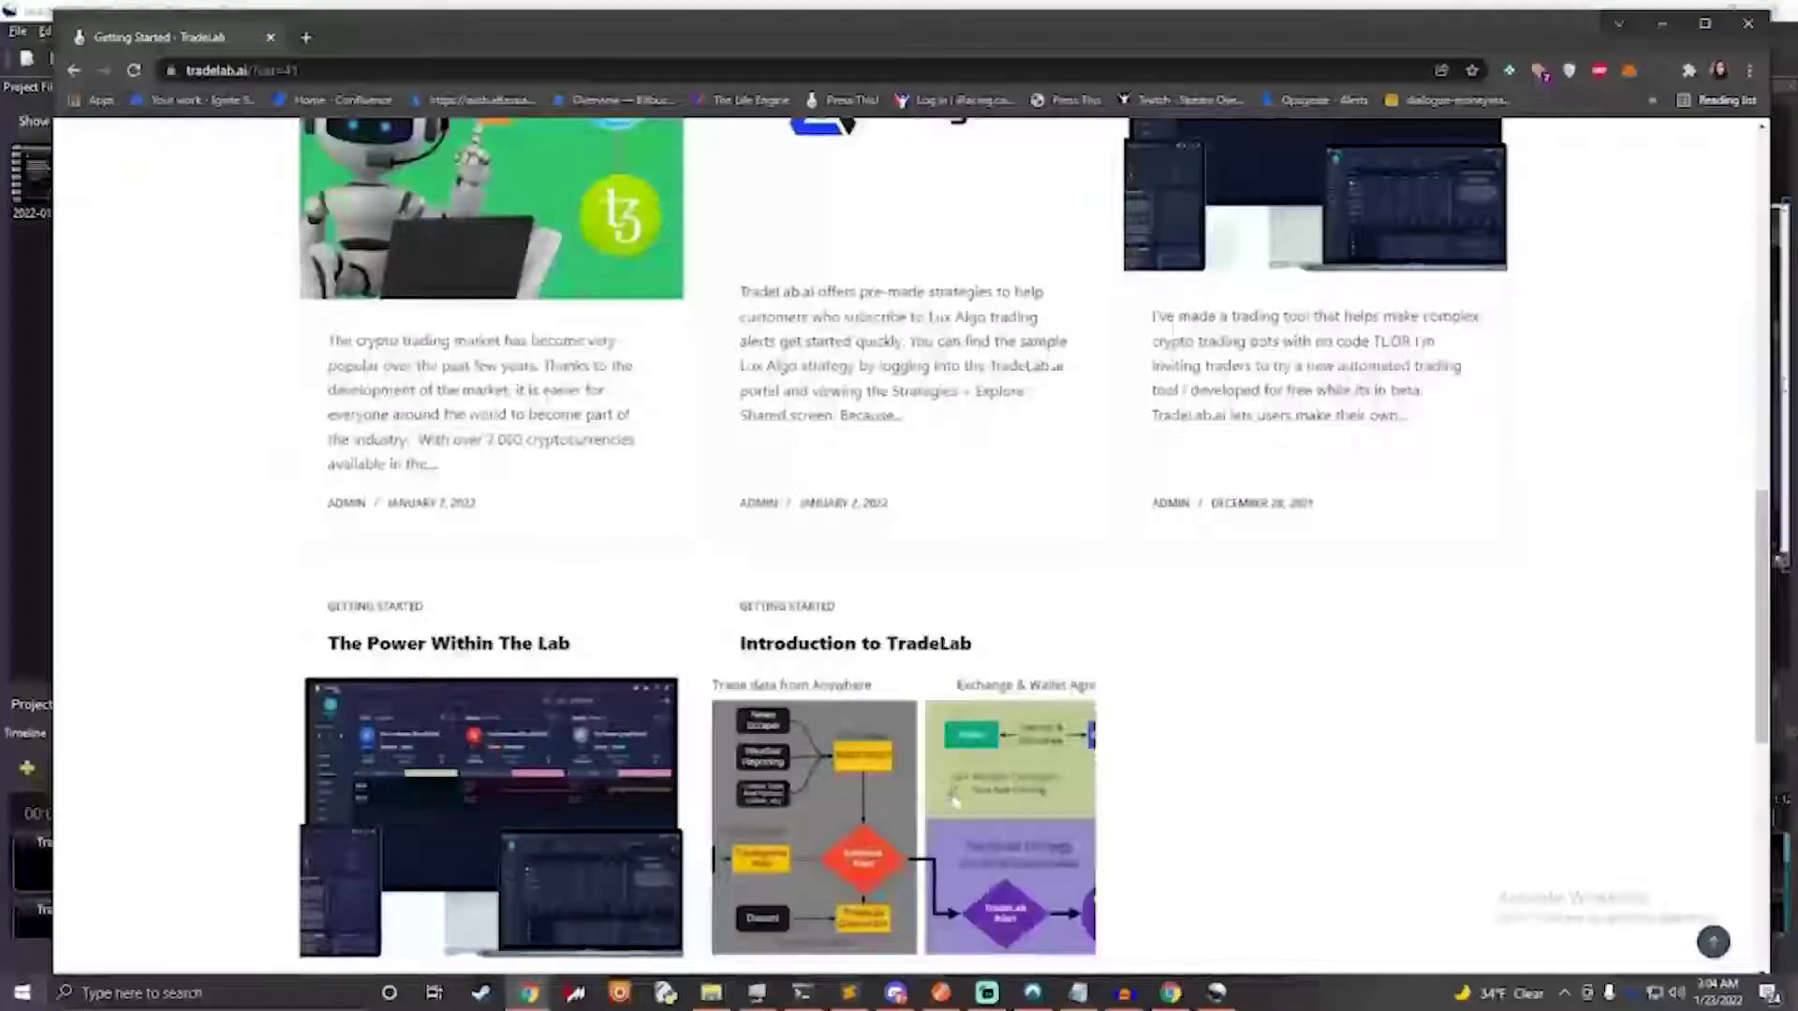
scroll(899, 787, up, 4)
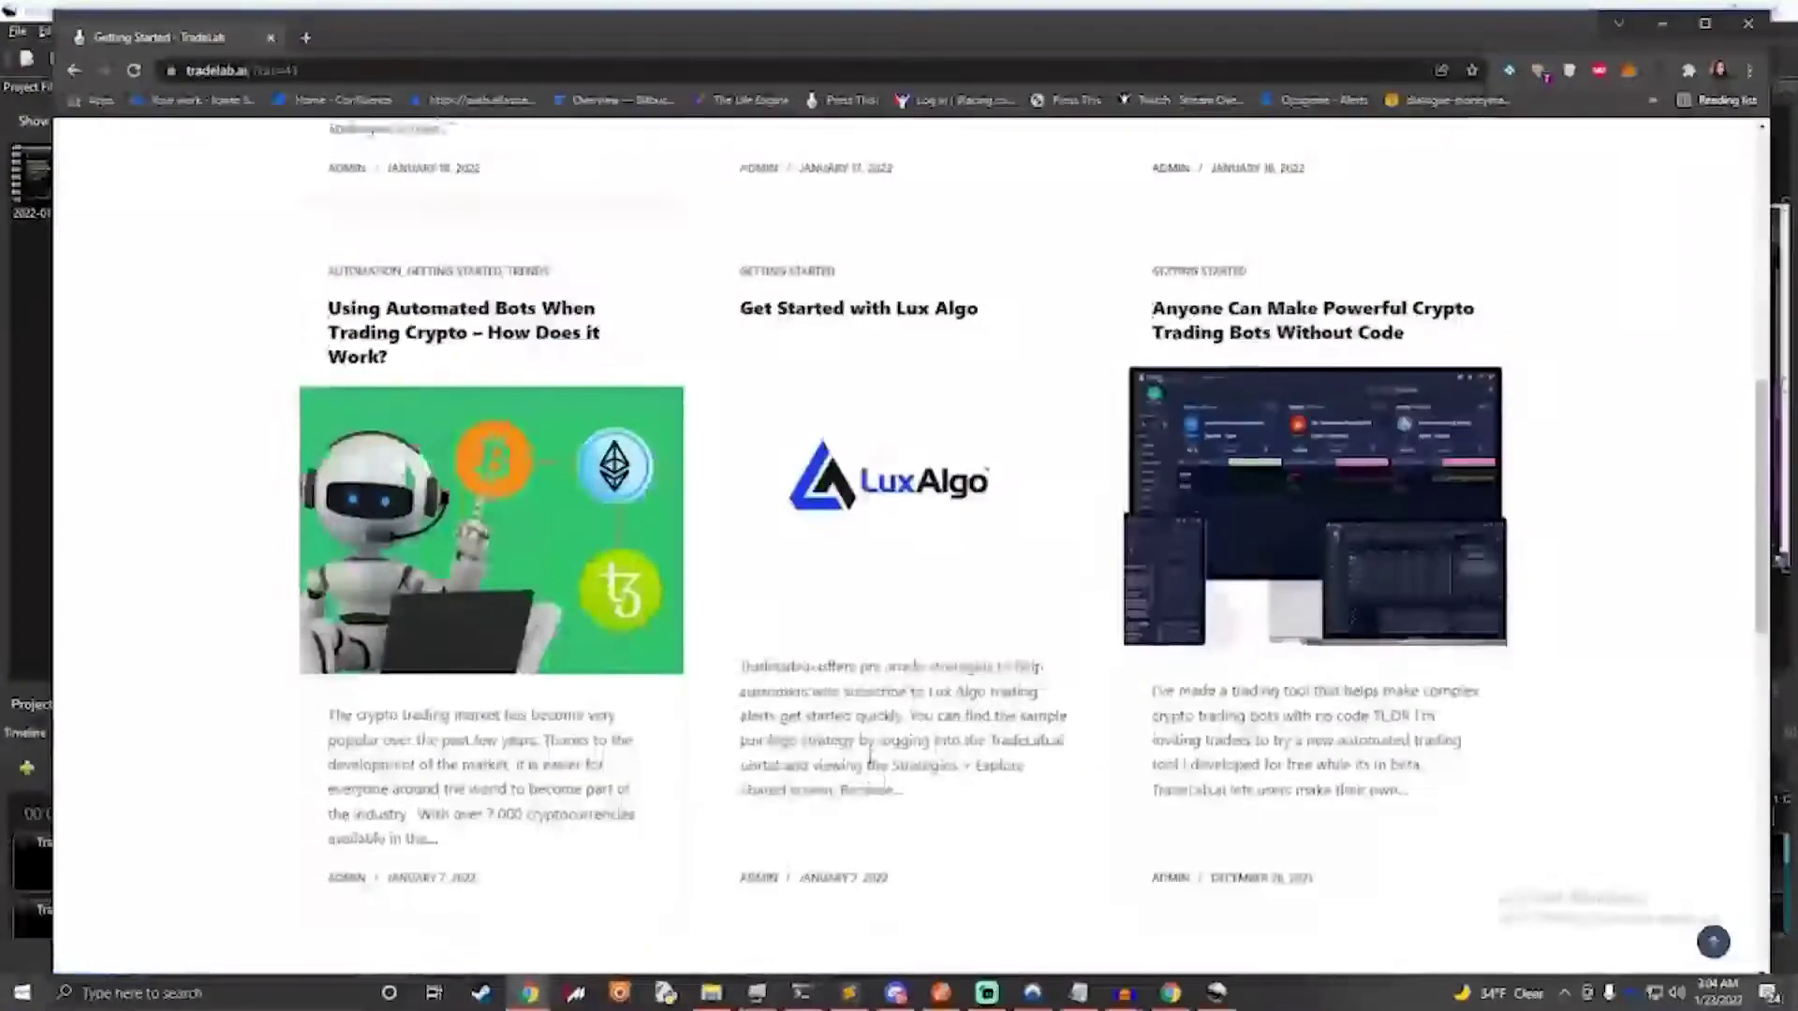
scroll(869, 759, up, 10)
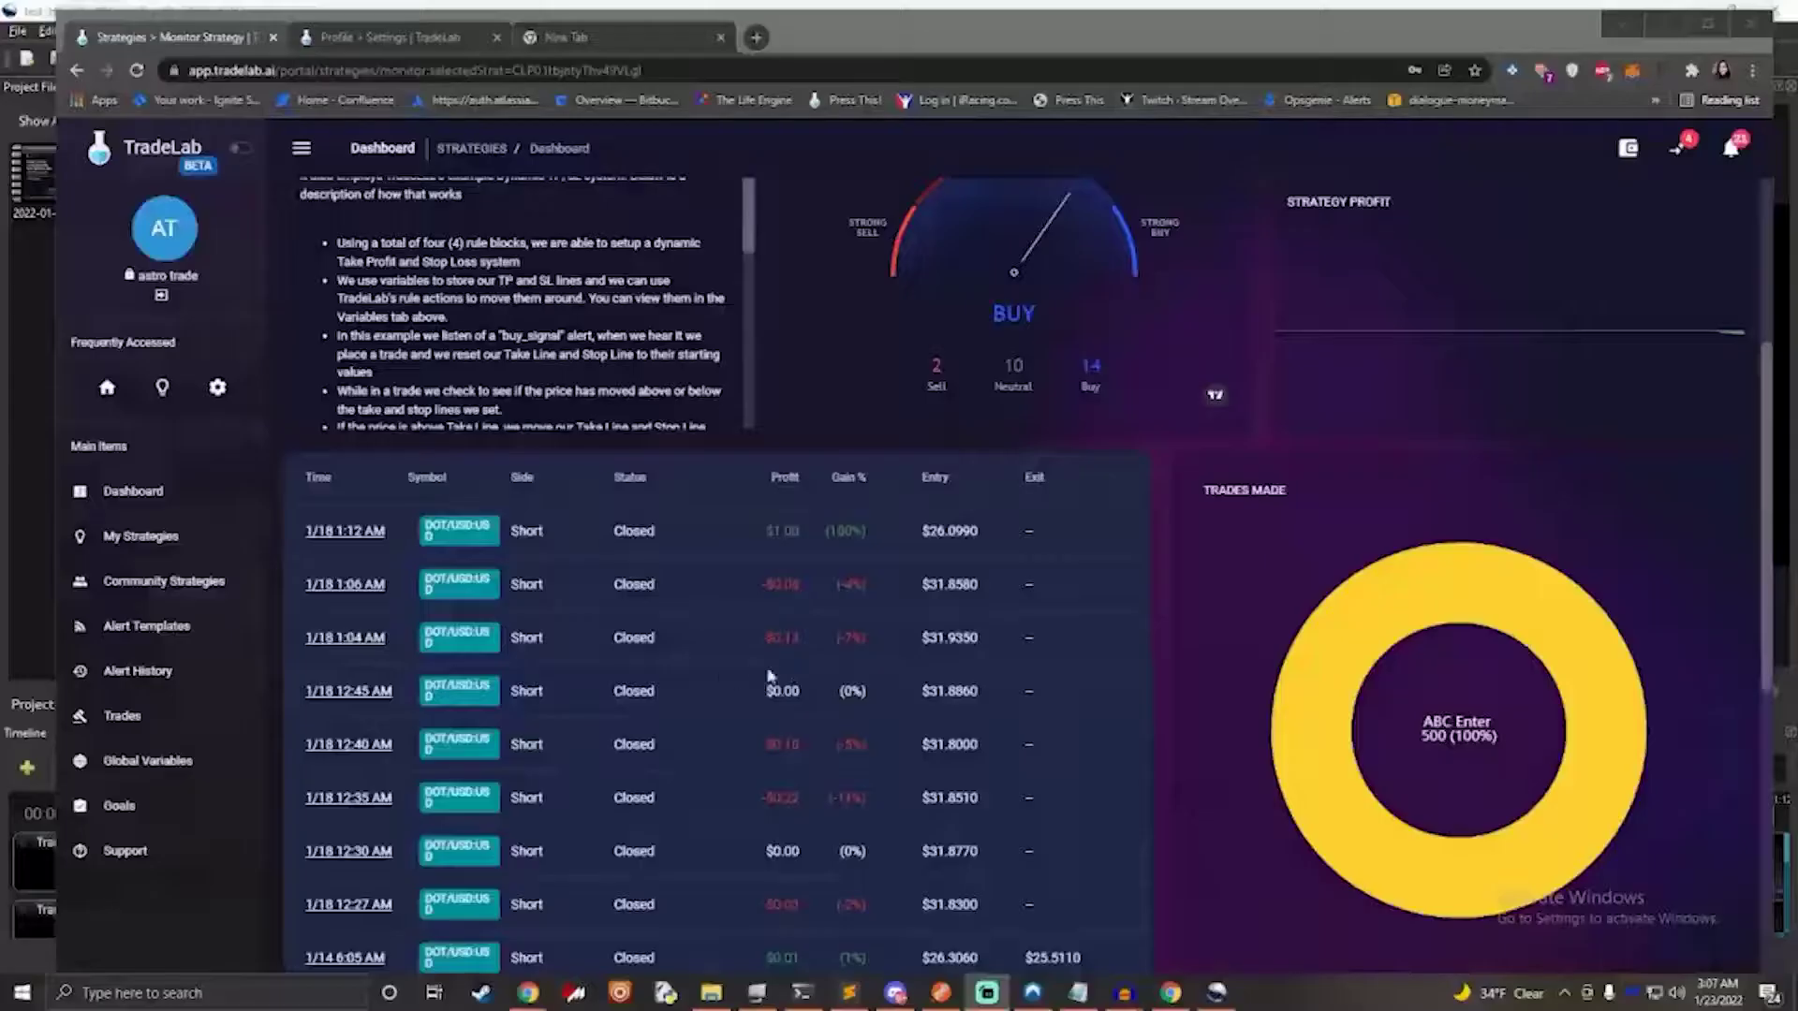
scroll(719, 667, down, 2)
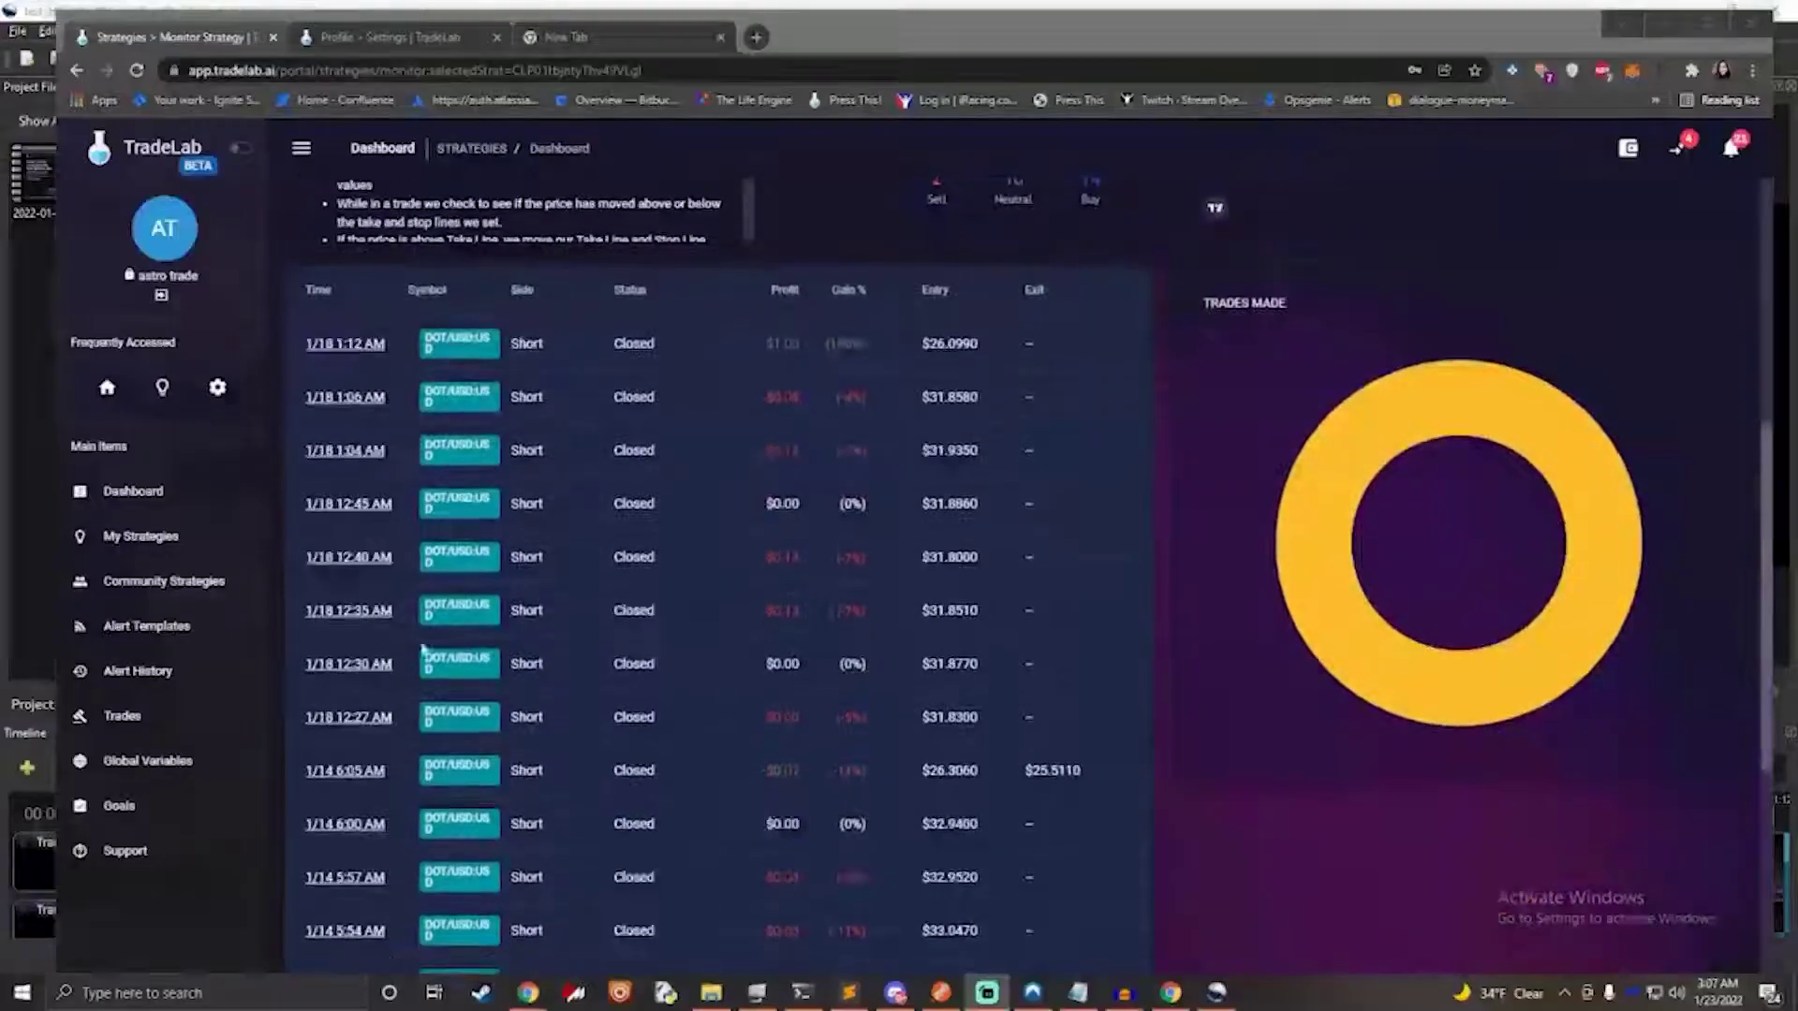
Step: Return to the Dashboard and scroll past Recent Trades and the market table to the BTCUSD Technical Analysis
click(137, 502)
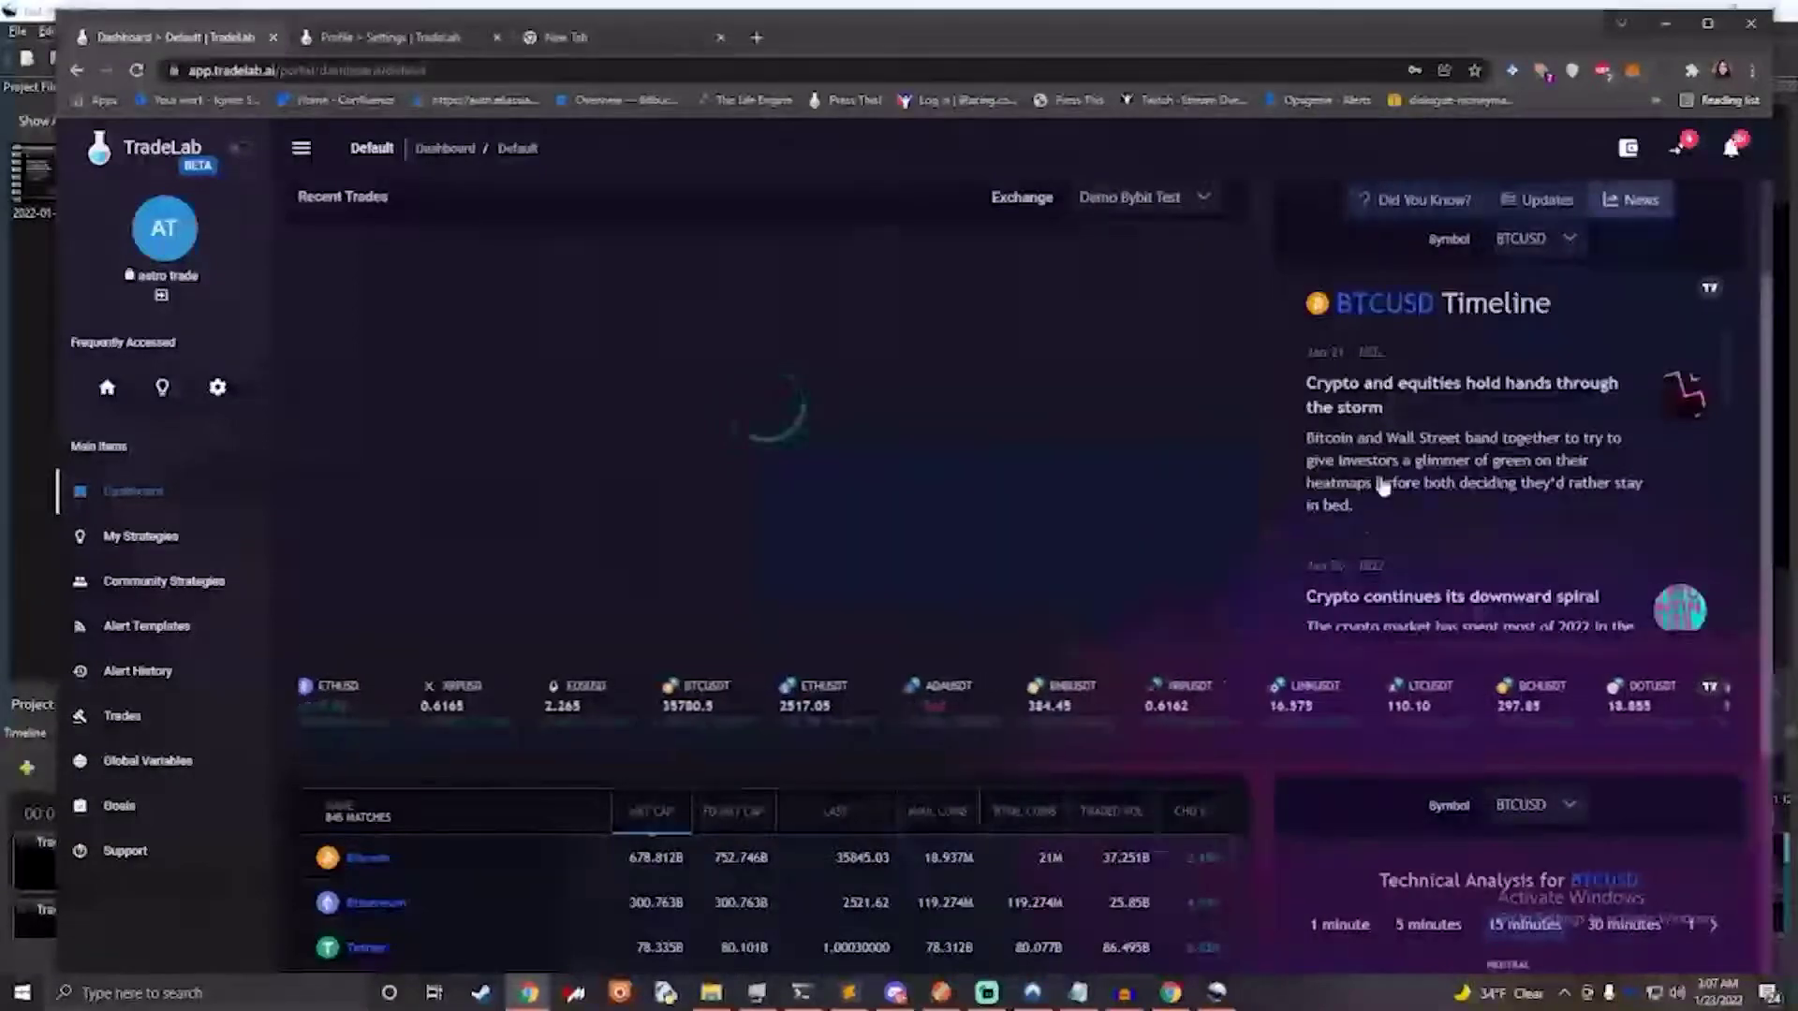
scroll(1383, 483, down, 5)
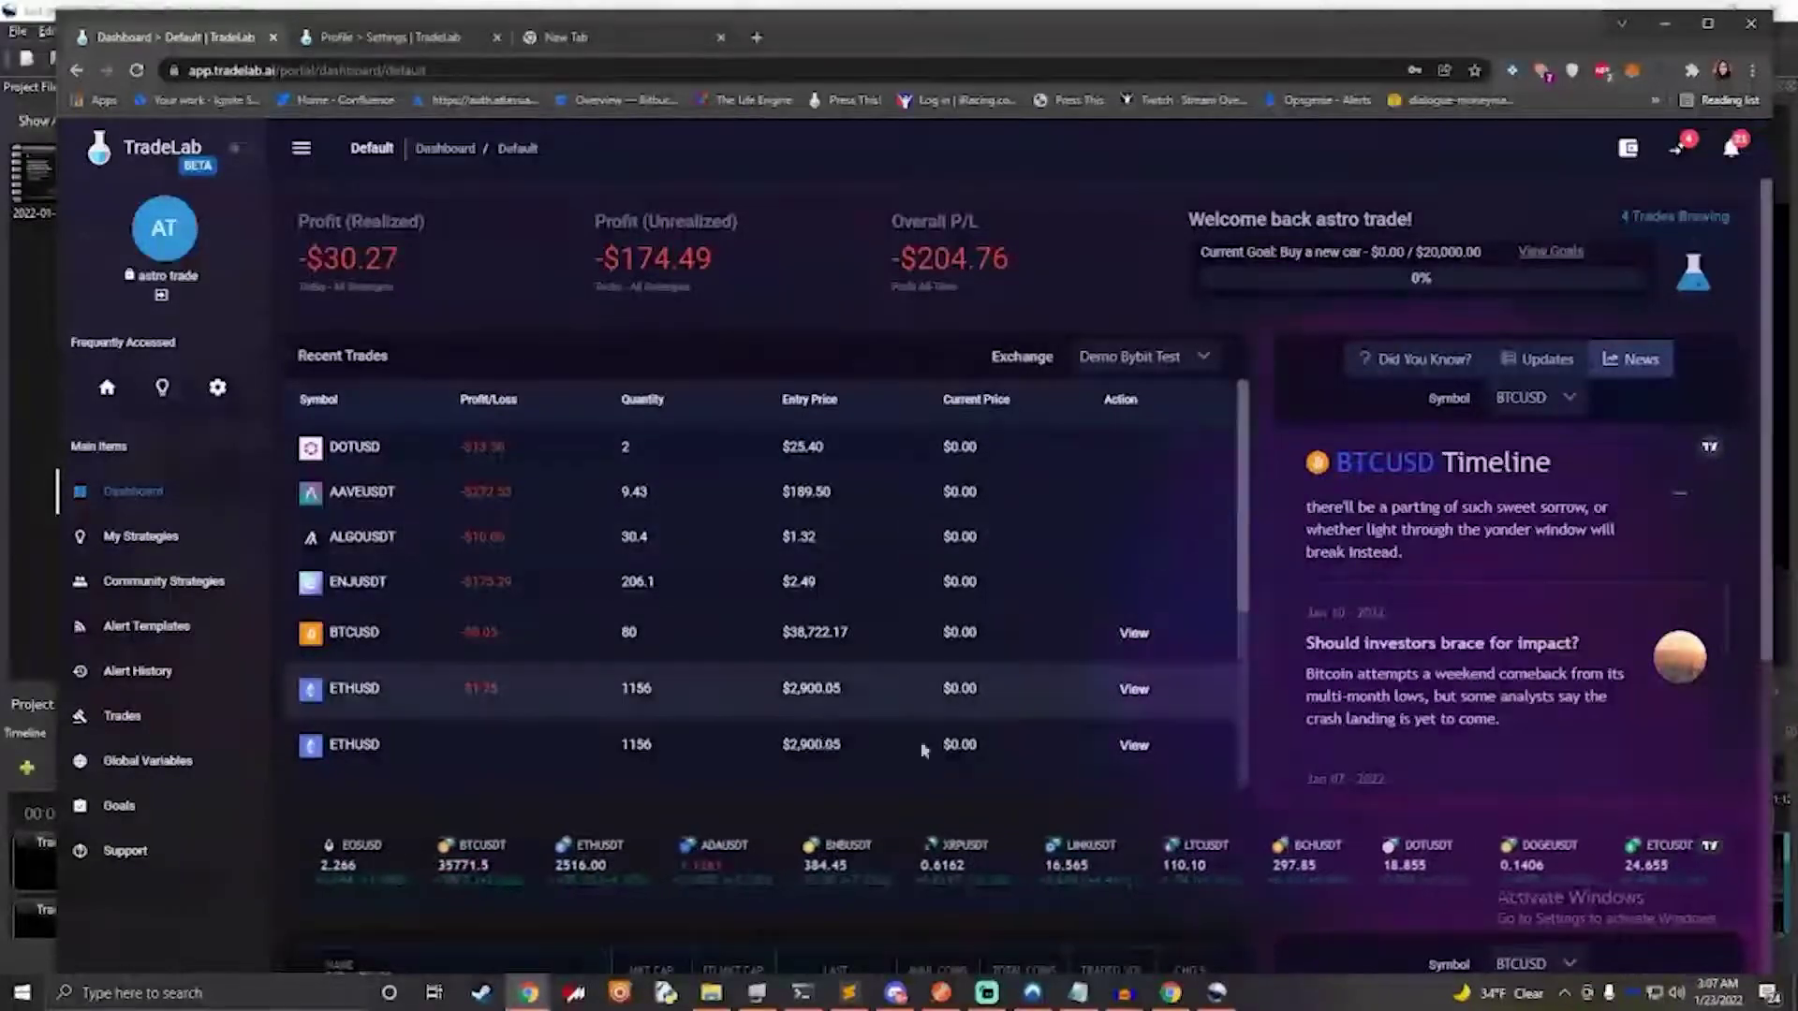
scroll(1013, 735, down, 1)
scroll(1013, 729, down, 3)
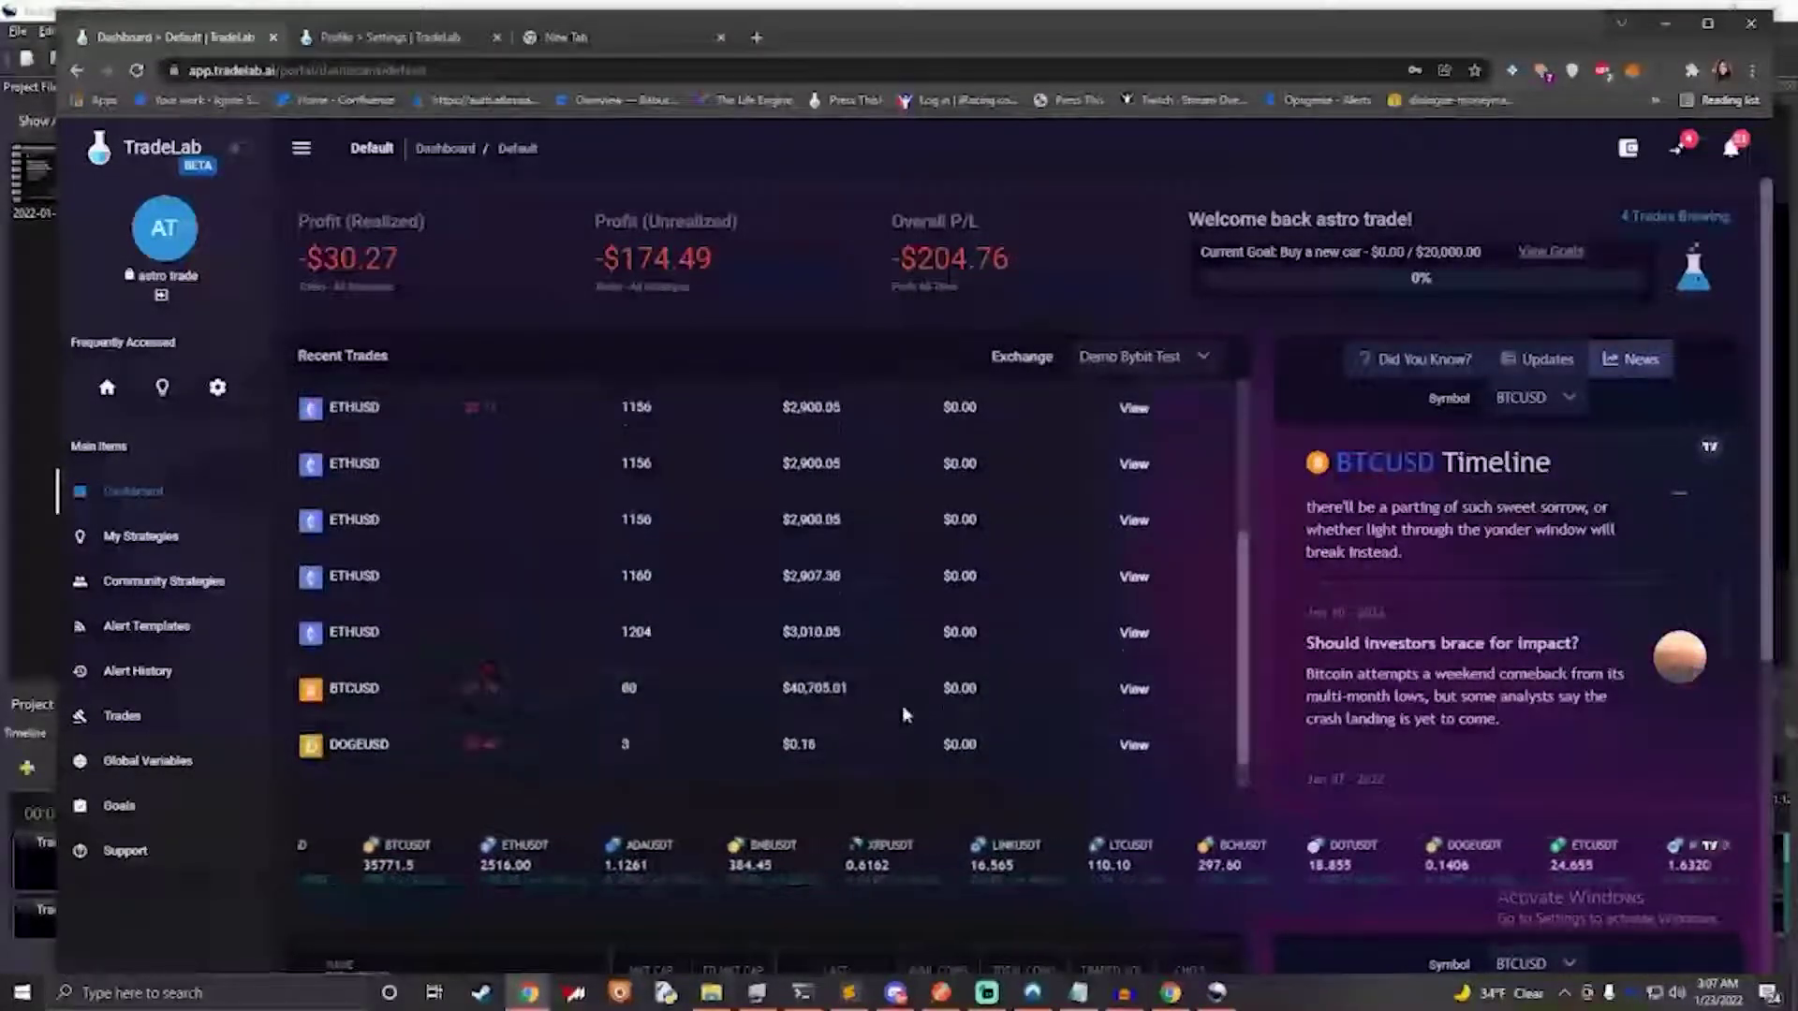
scroll(1164, 863, down, 3)
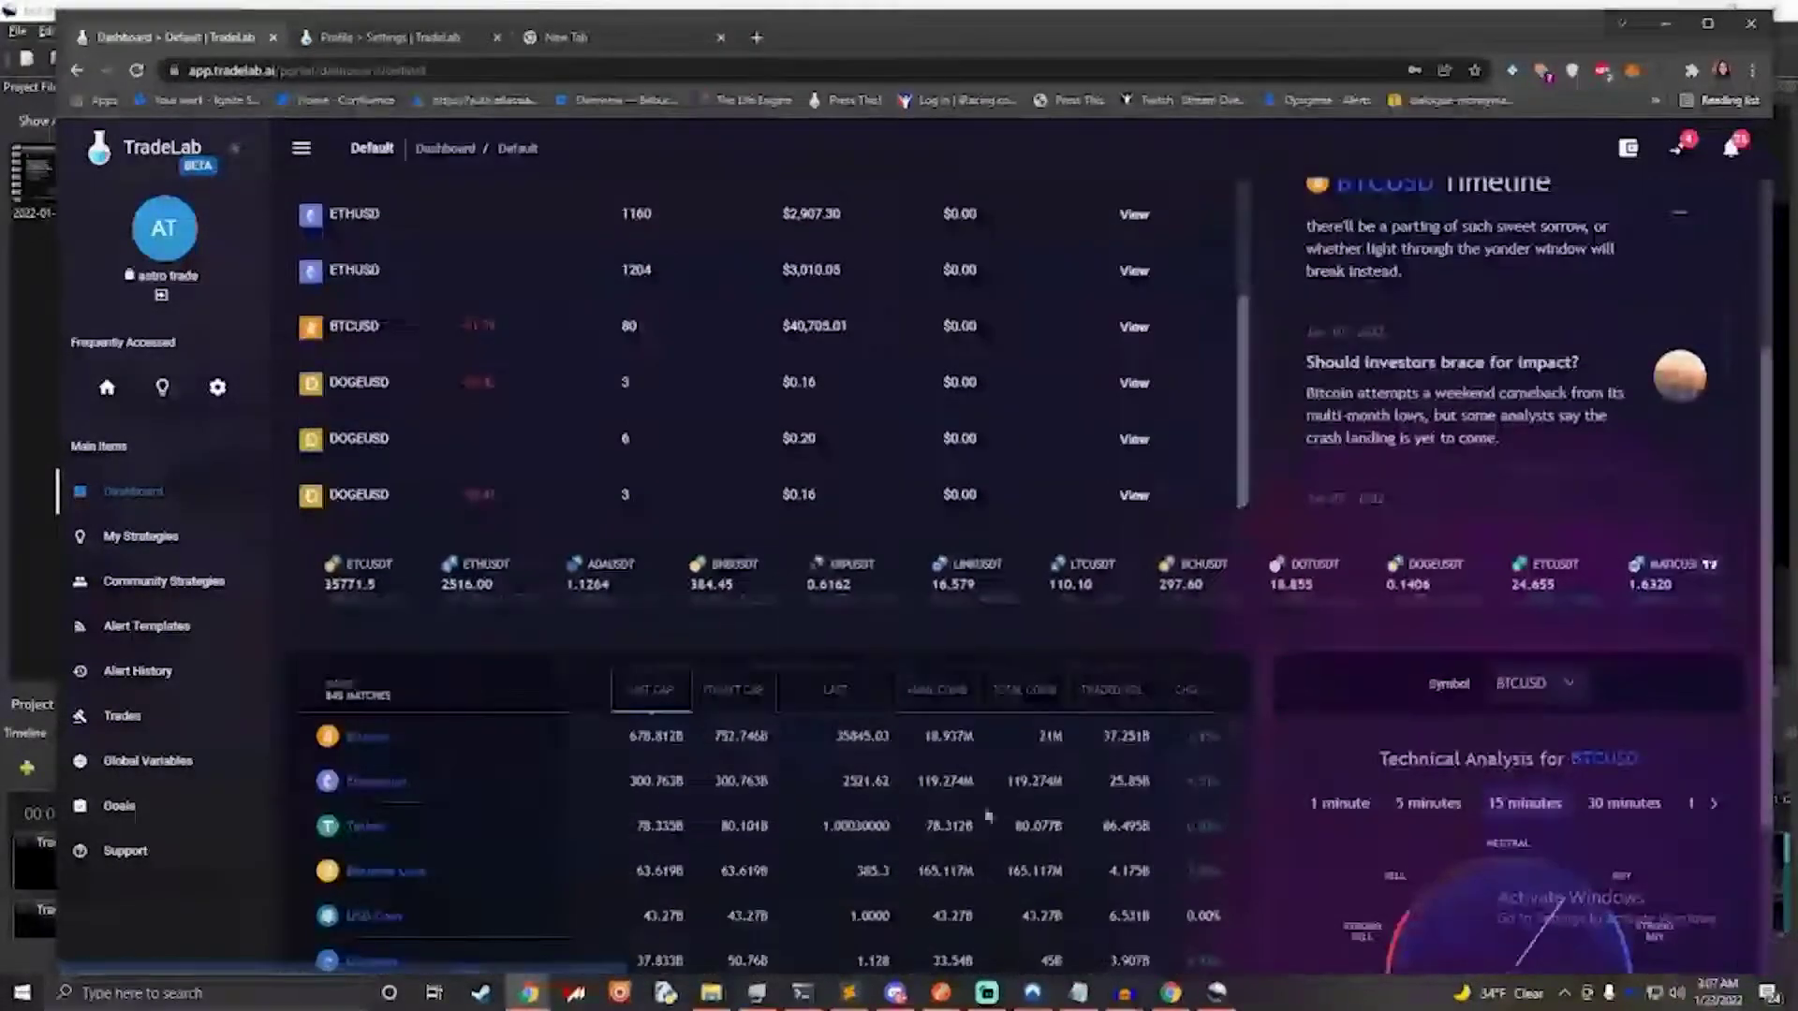
scroll(1207, 797, down, 3)
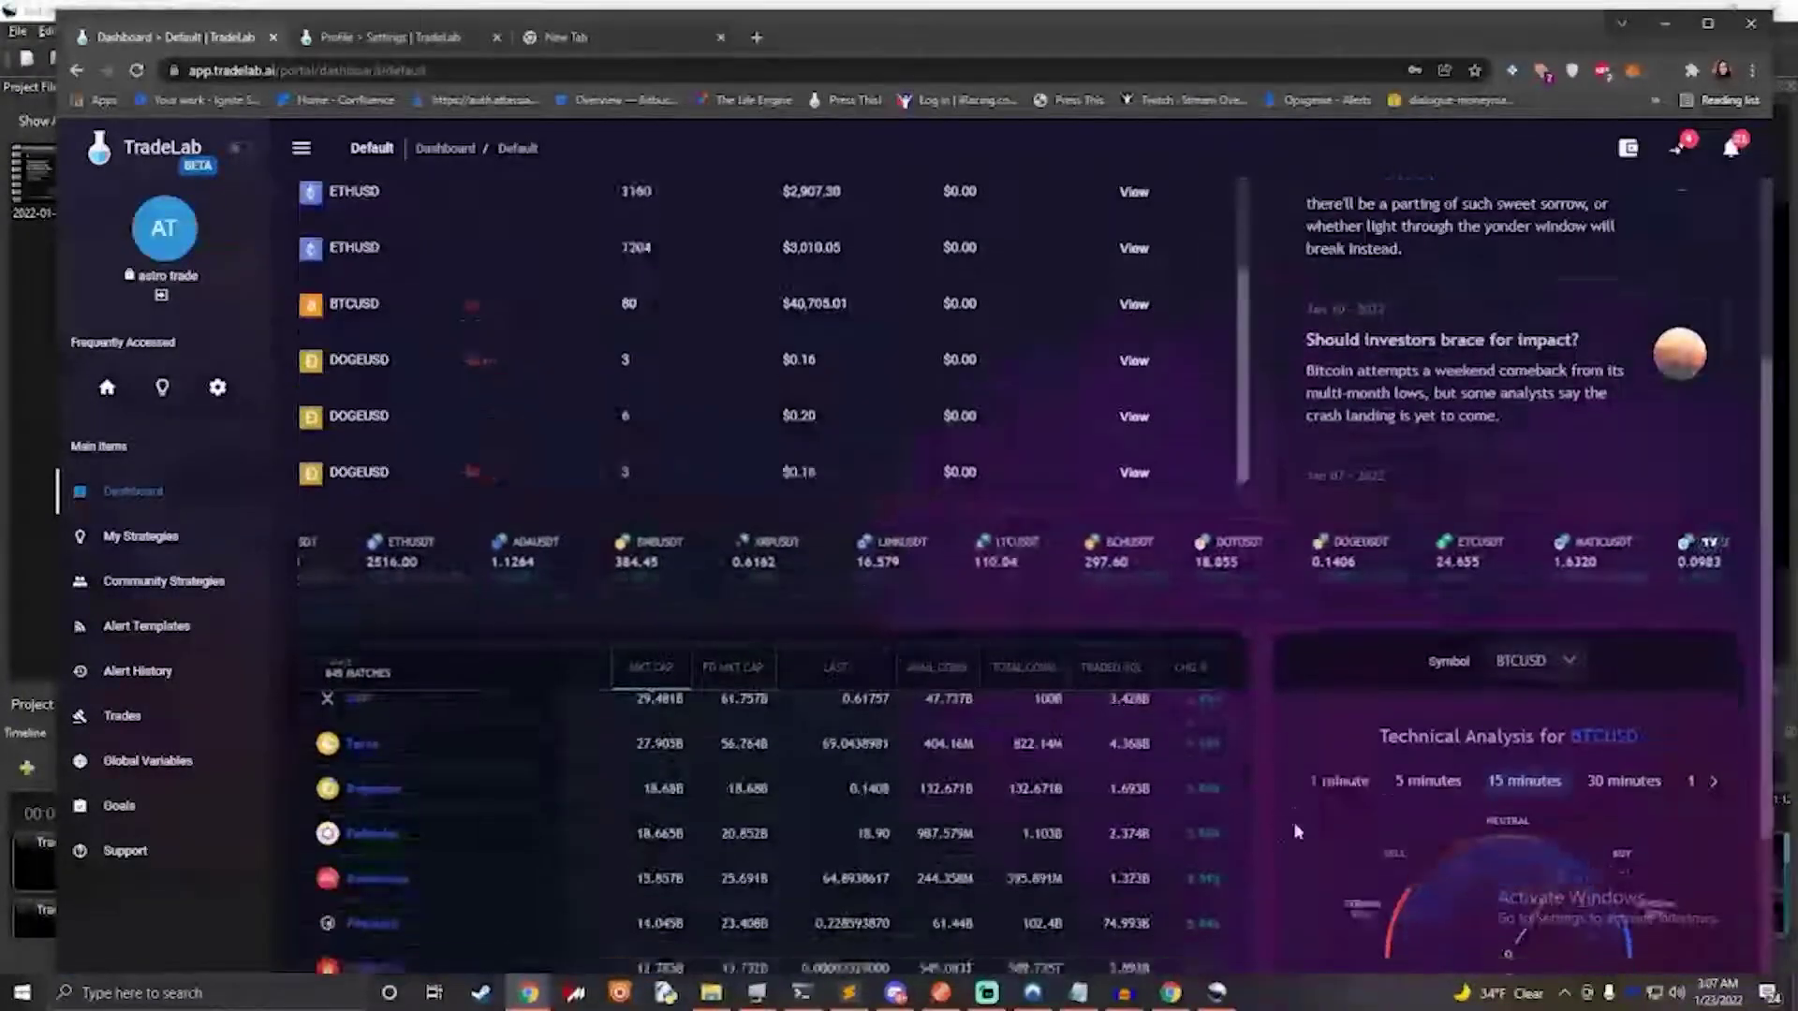